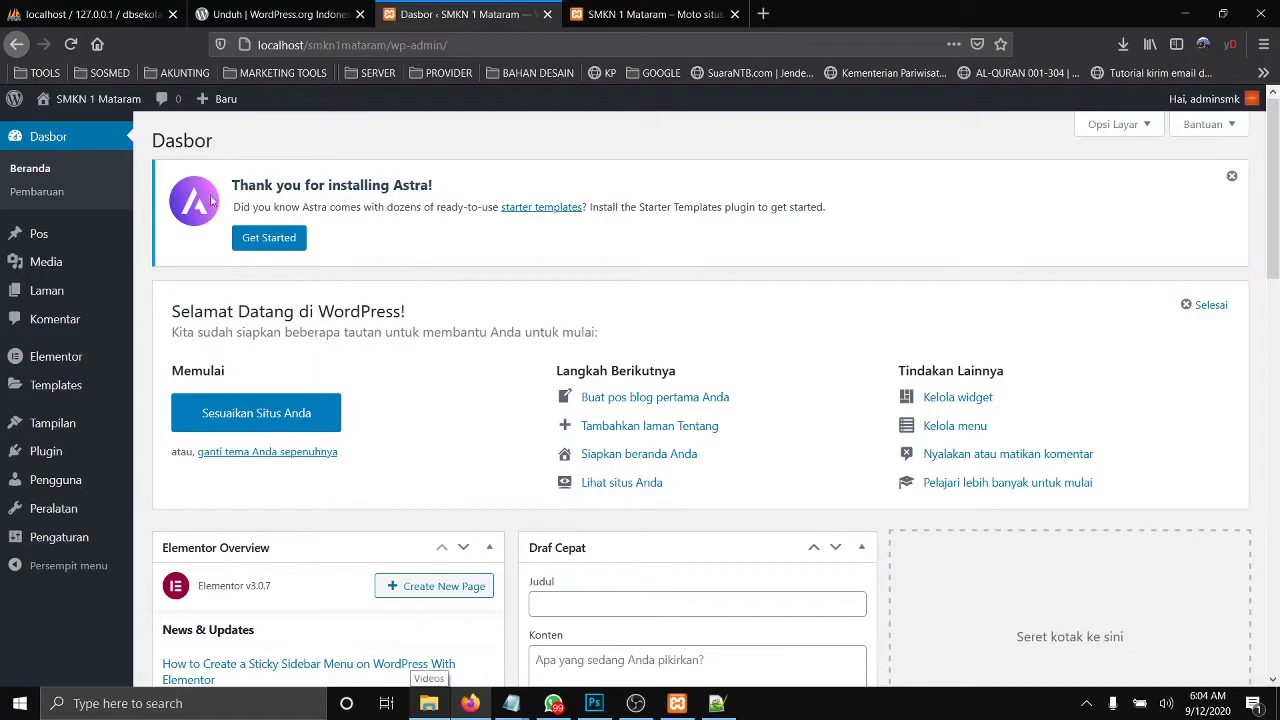
Step: Open the Astra starter templates with Elementor as the page builder and look at the Outdoor Adventure template
click(268, 240)
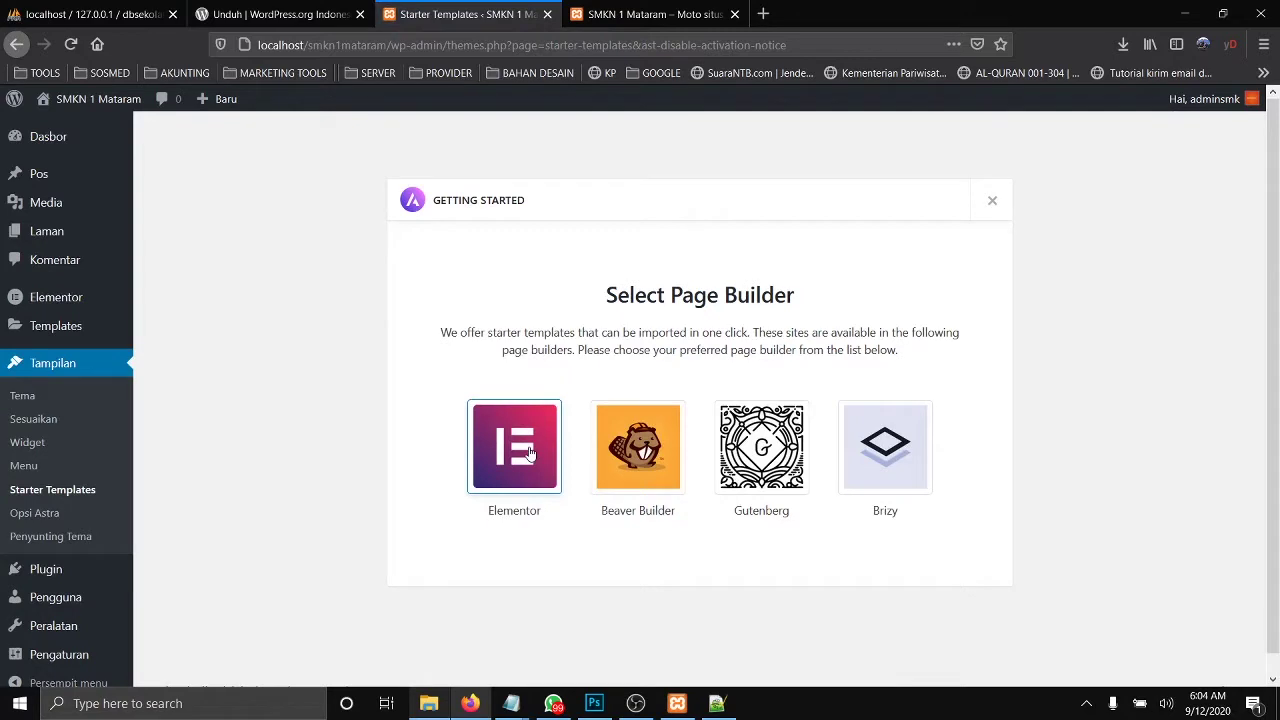
click(530, 453)
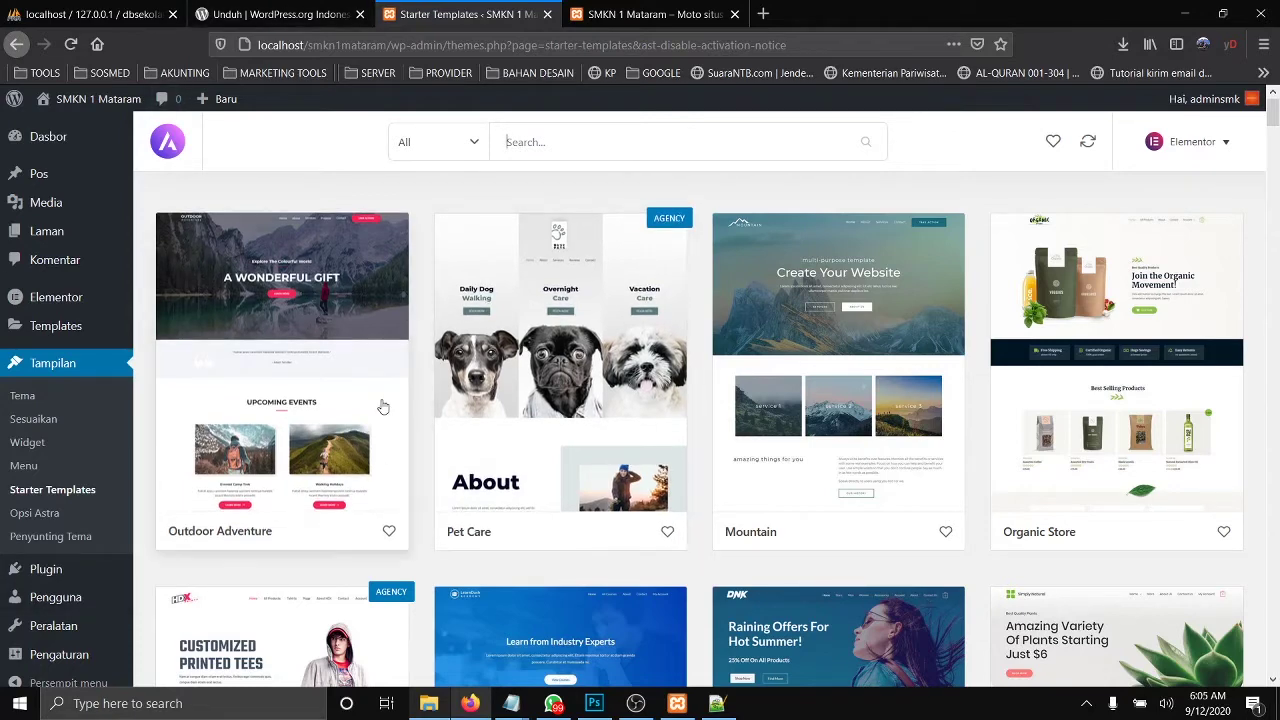
scroll(322, 427, down, 2)
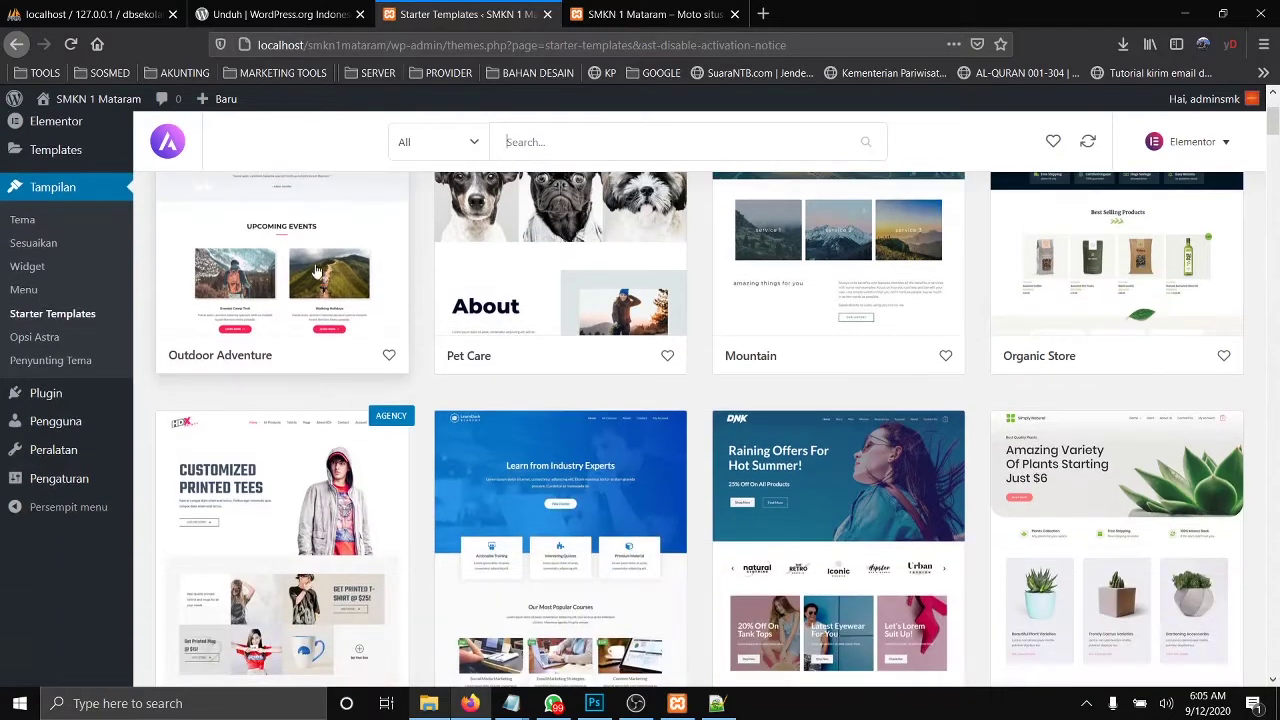
click(317, 258)
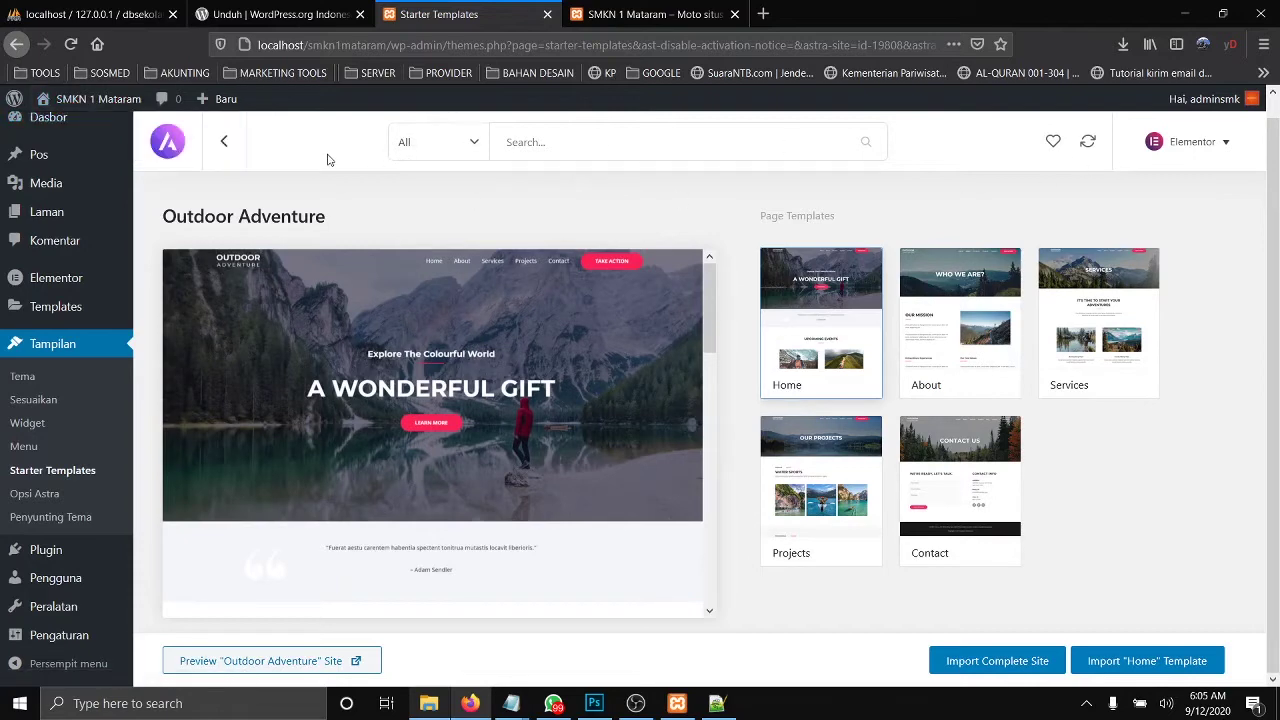
click(225, 142)
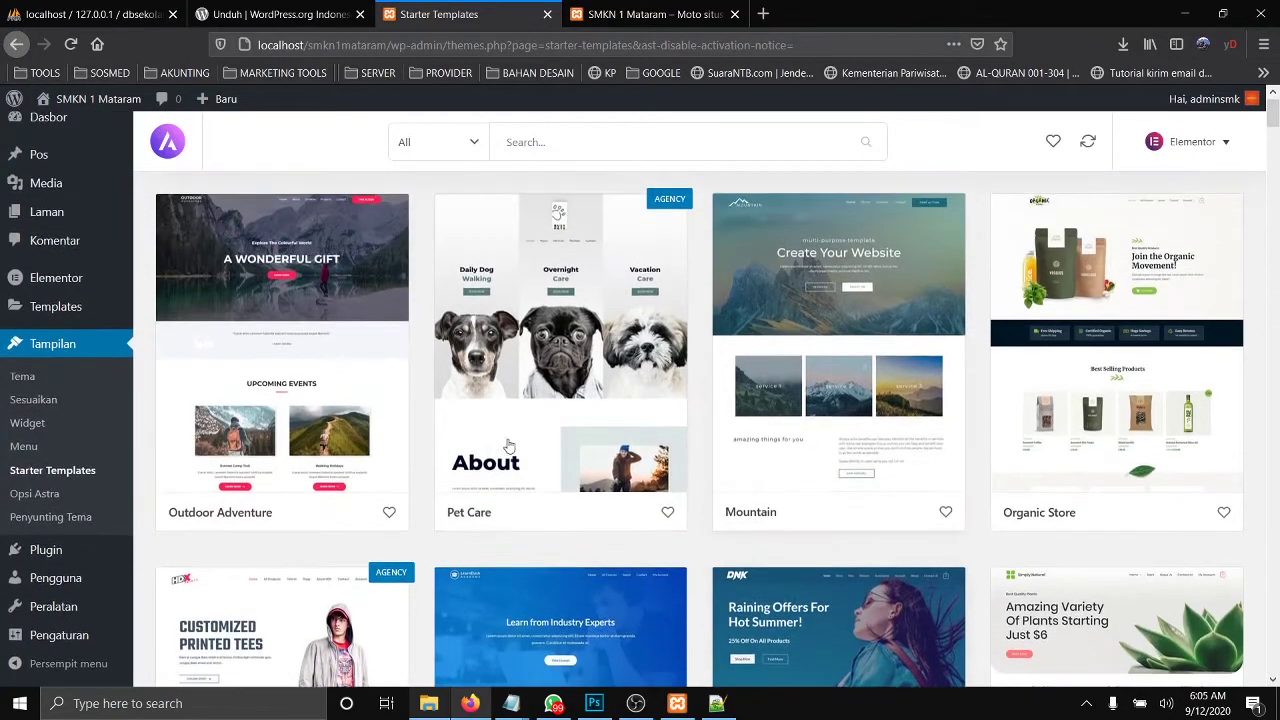
Step: Import only the Home page template of LearnDash Academy, proceeding without its dynamic widget data
scroll(508, 445, down, 3)
scroll(692, 449, down, 2)
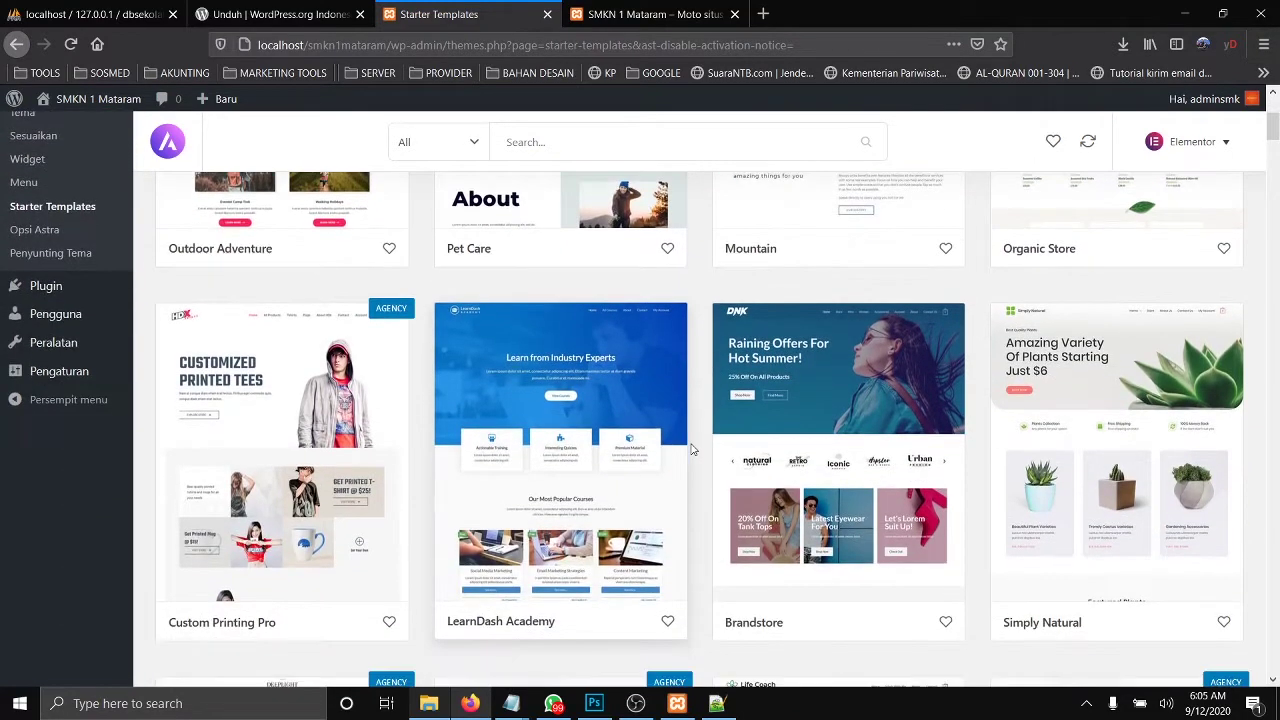
click(614, 392)
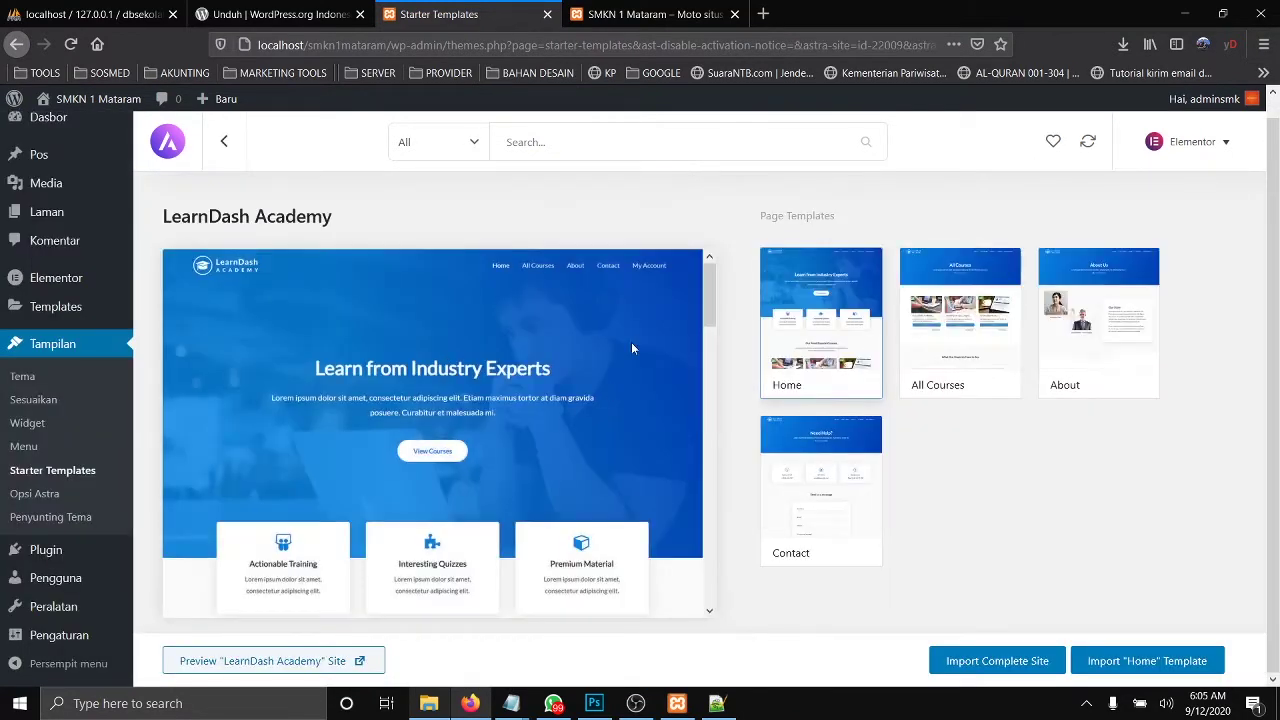
scroll(643, 409, down, 2)
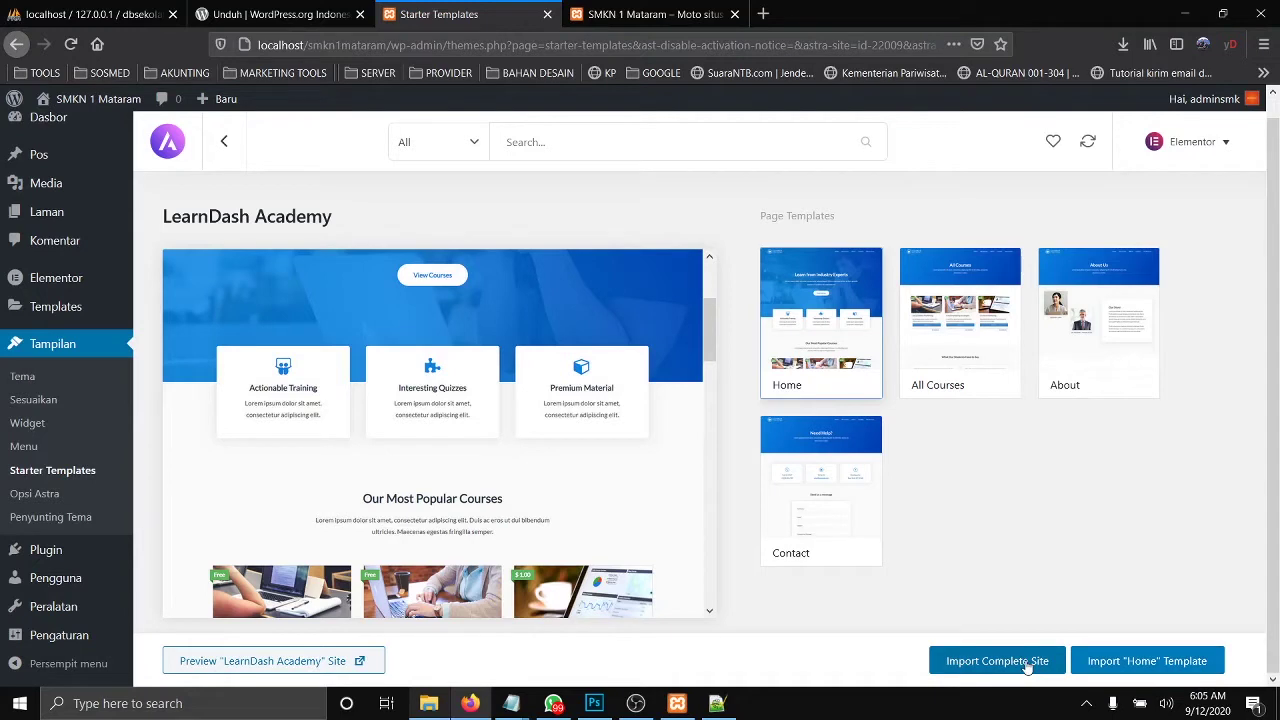
click(1116, 668)
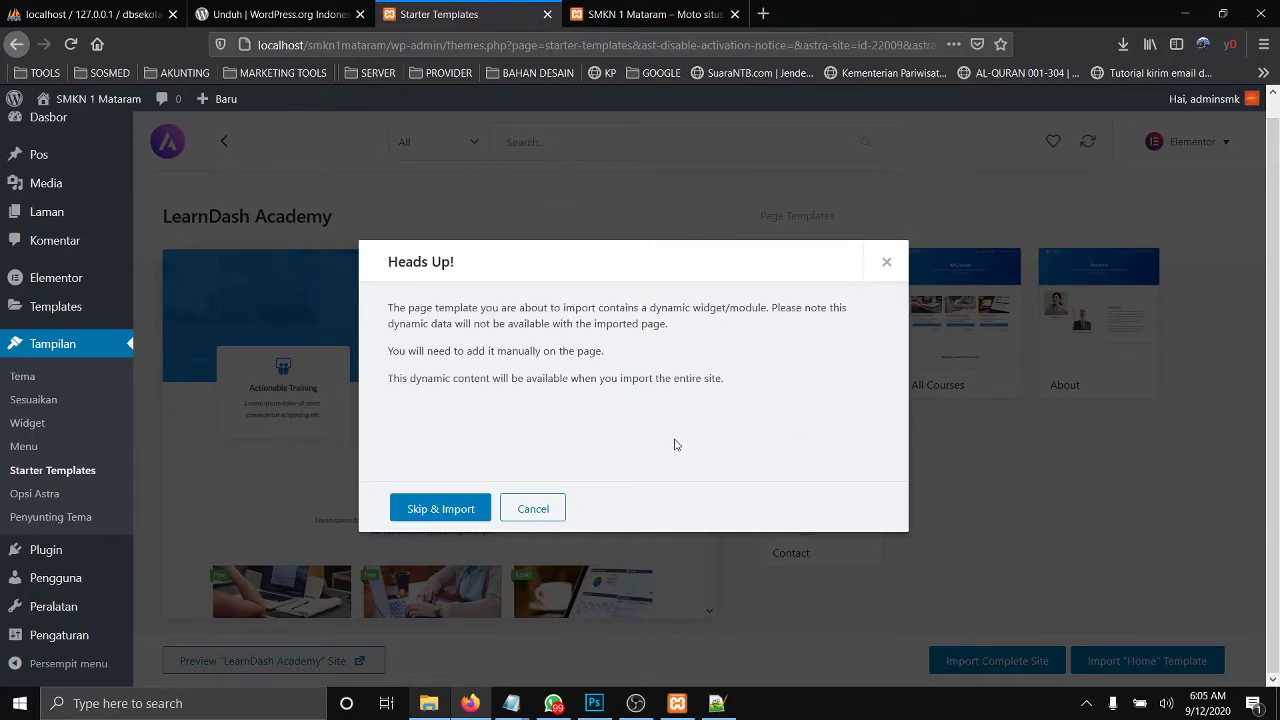
click(446, 512)
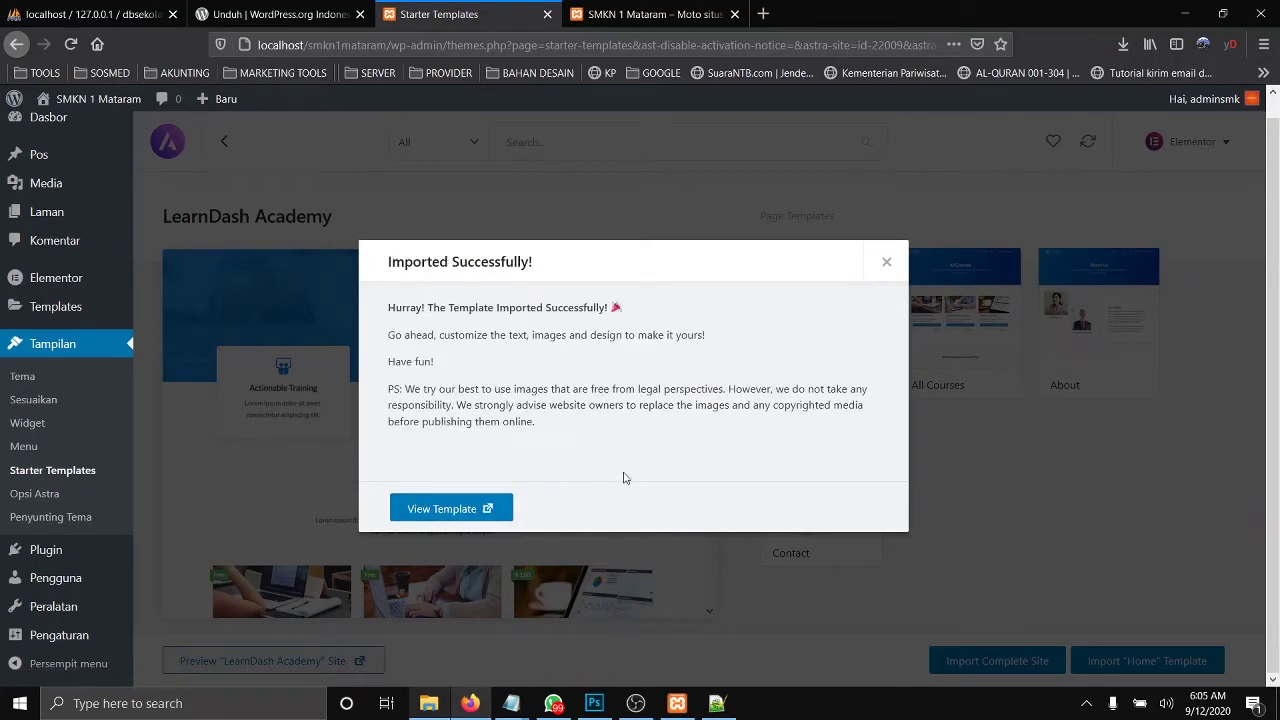
Step: View the imported Home page through its full length, and dismiss the import dialog
click(460, 517)
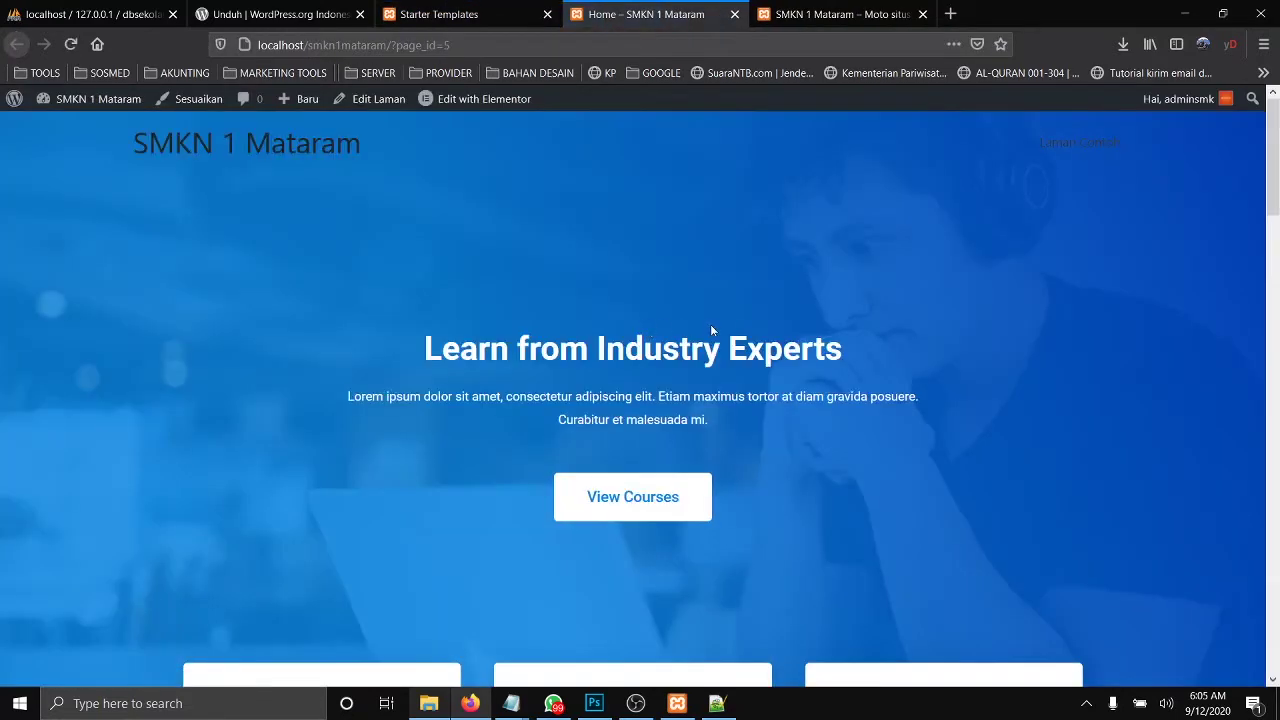
scroll(657, 350, down, 20)
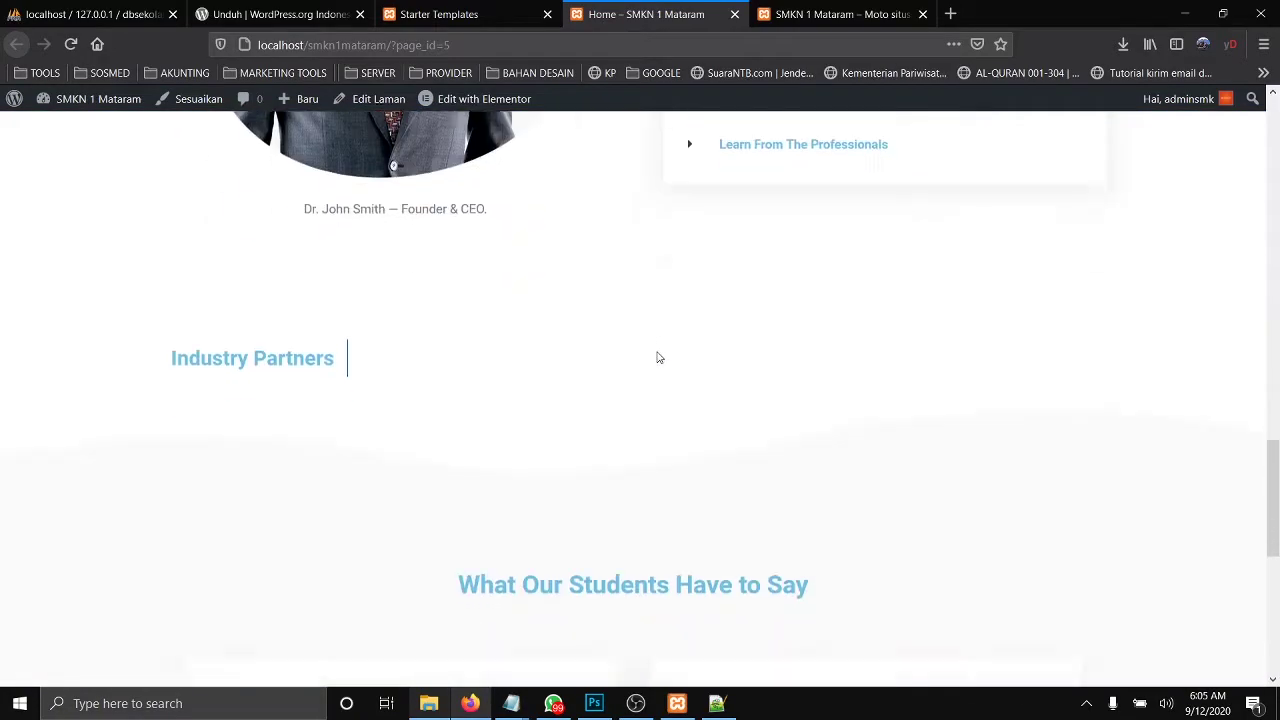
scroll(780, 386, up, 20)
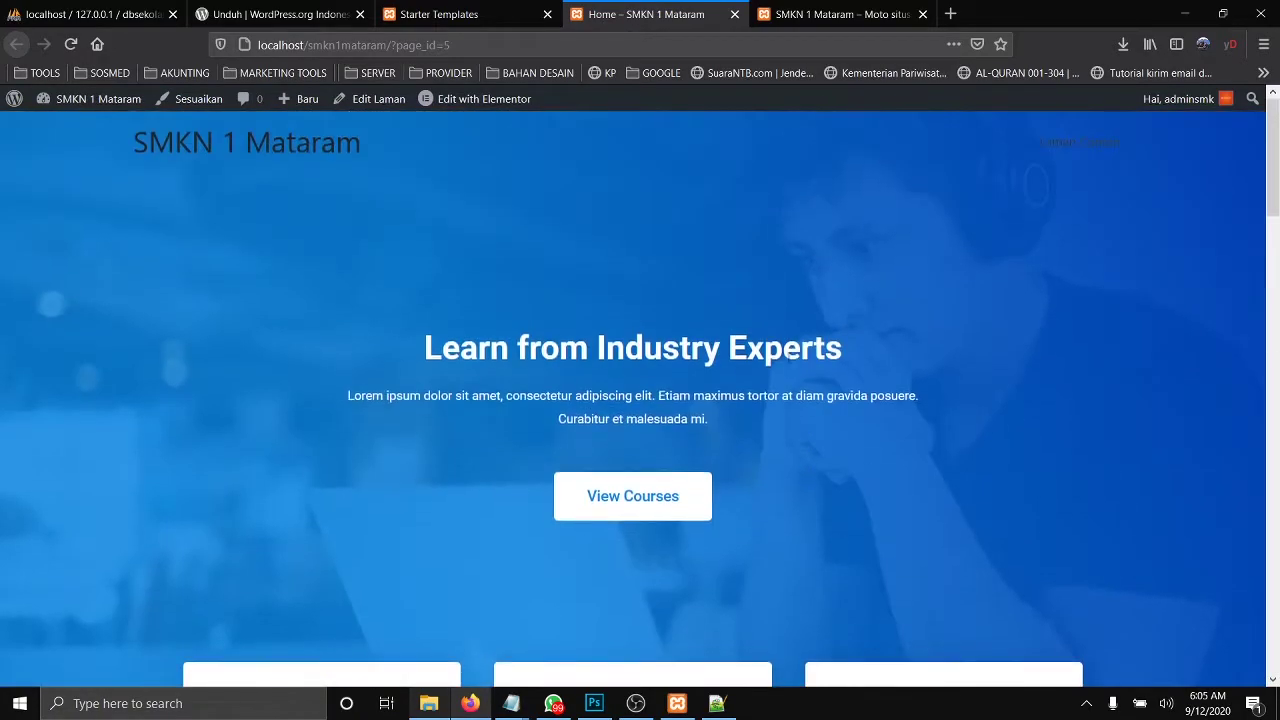
click(465, 22)
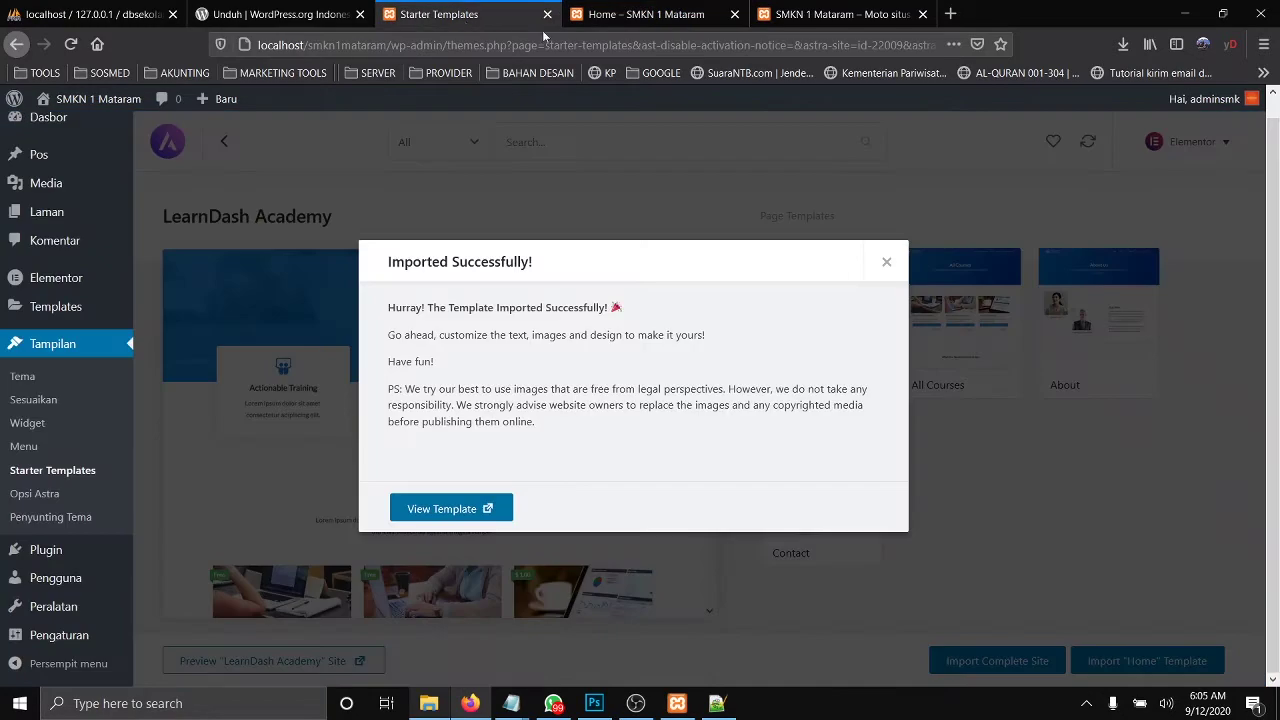
click(886, 262)
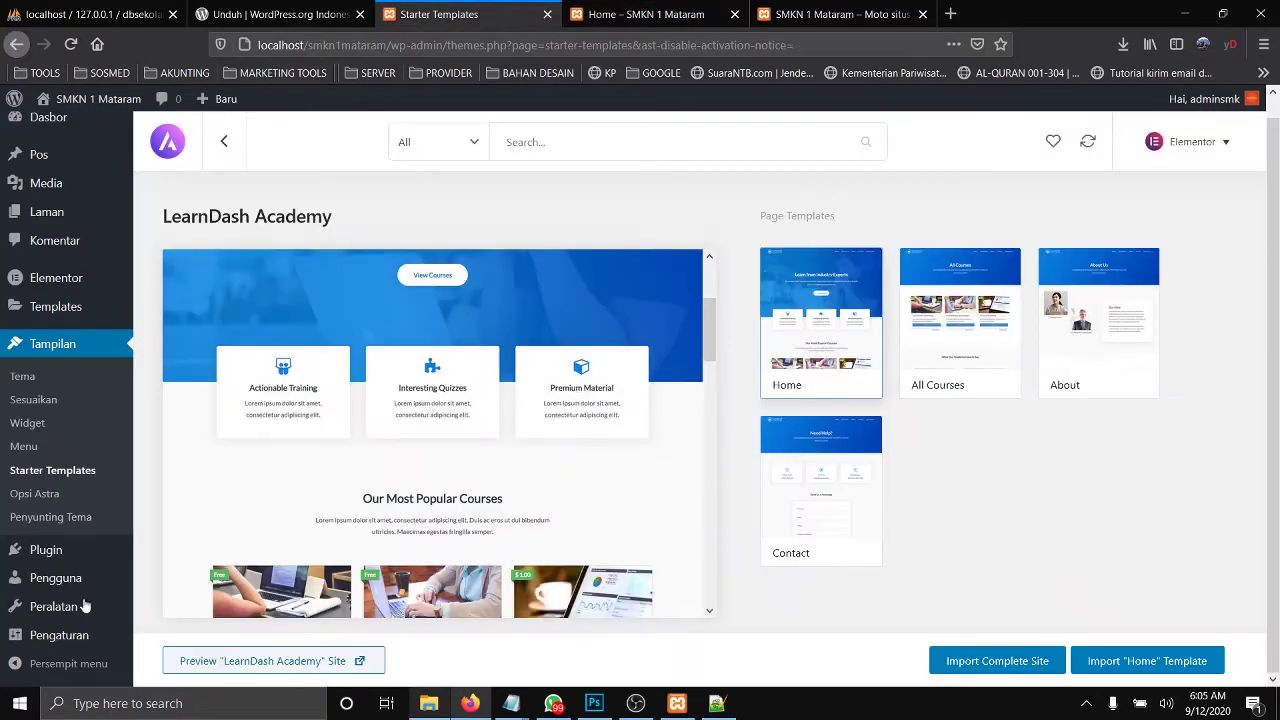
Step: Go from the imported page to the site's front page to check which content it shows
click(622, 16)
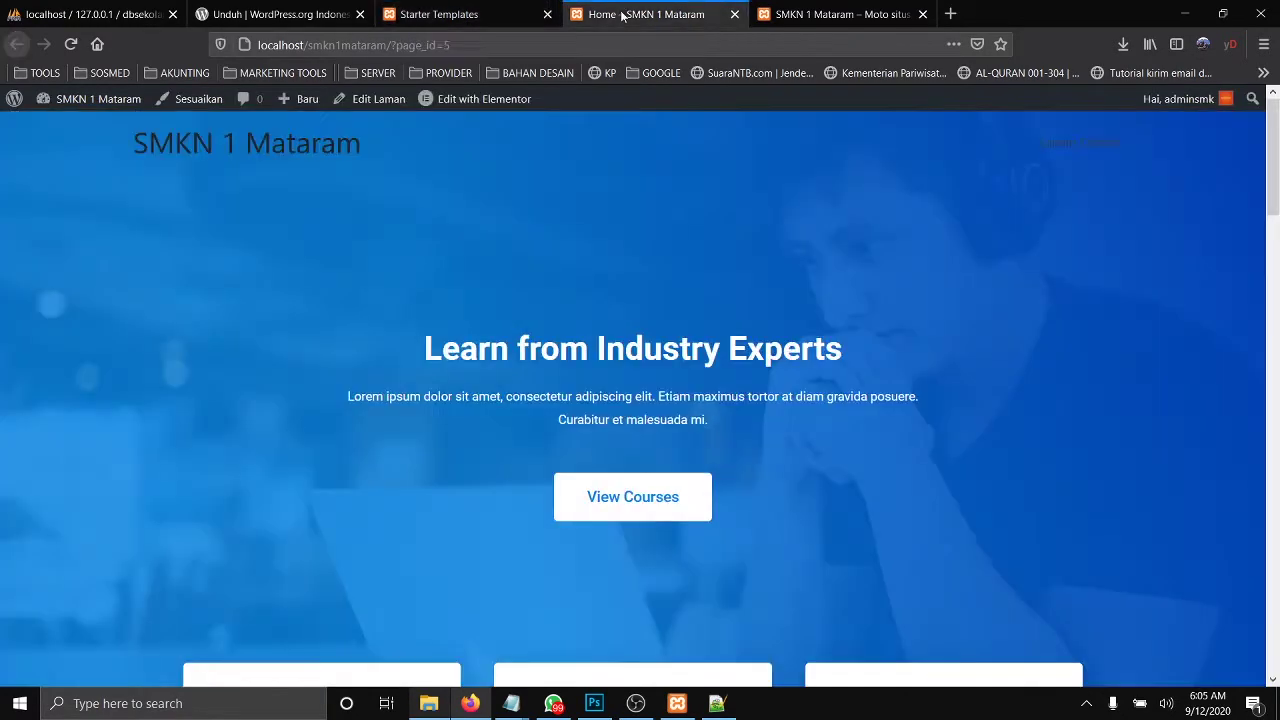
click(271, 155)
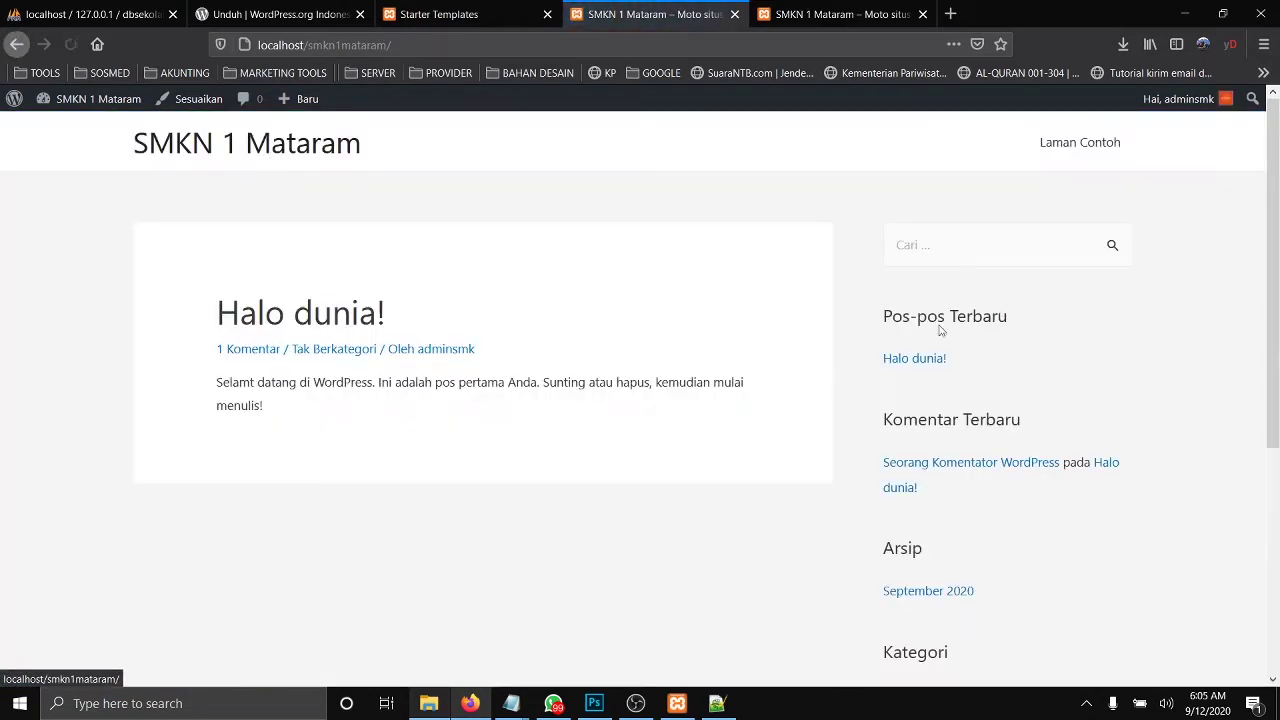
click(258, 150)
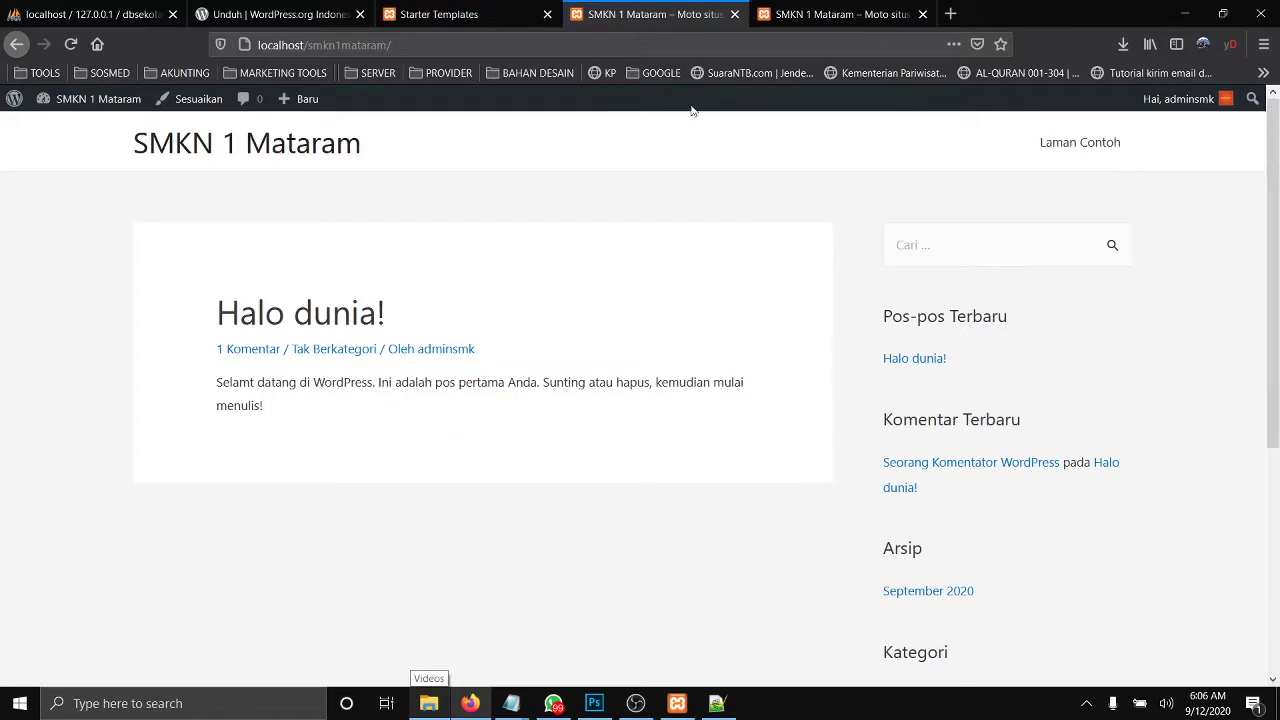
Step: Move the Kebijakan Privasi and Laman Contoh pages to the trash with a bulk action
click(445, 14)
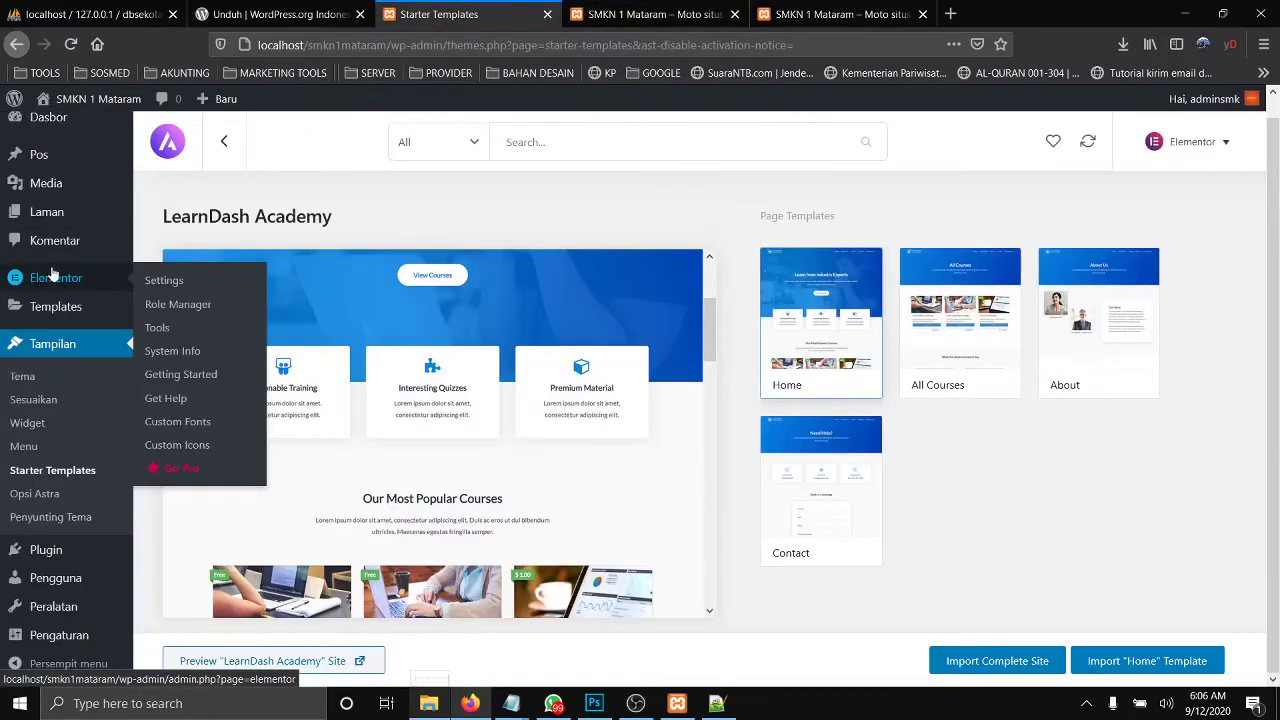
click(50, 216)
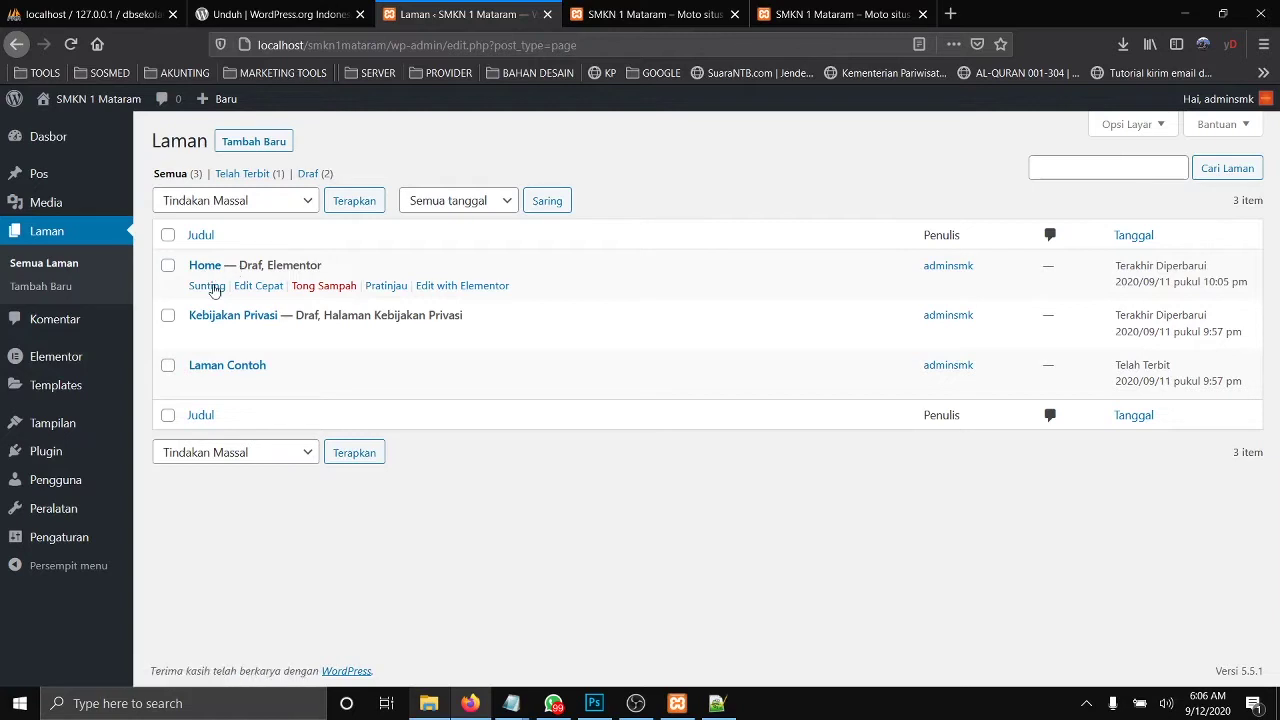
click(168, 316)
click(168, 365)
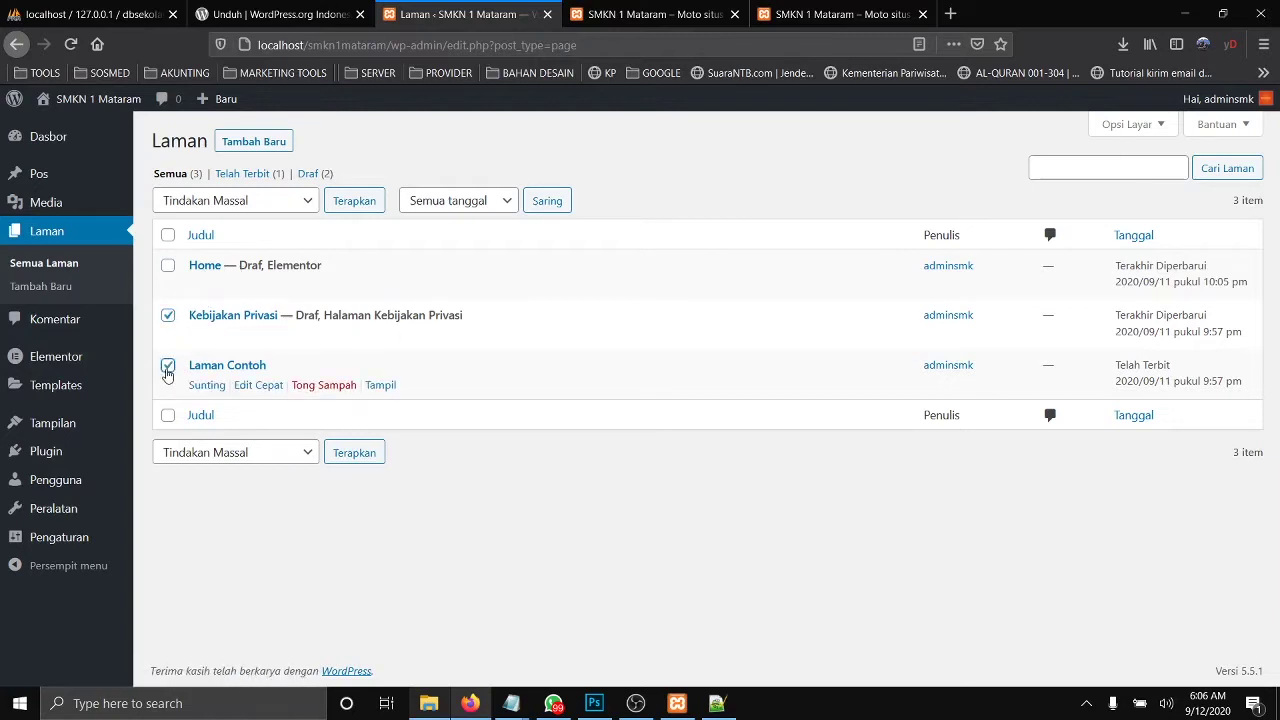
click(244, 458)
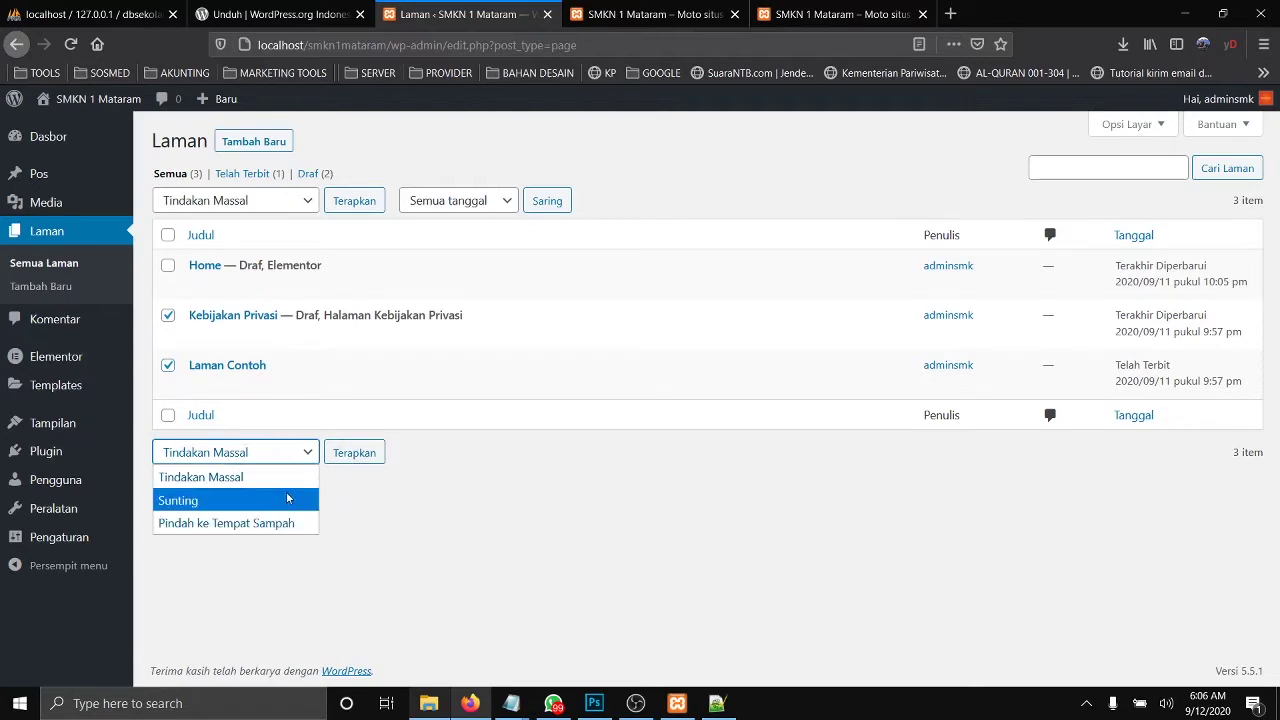
click(266, 525)
click(358, 455)
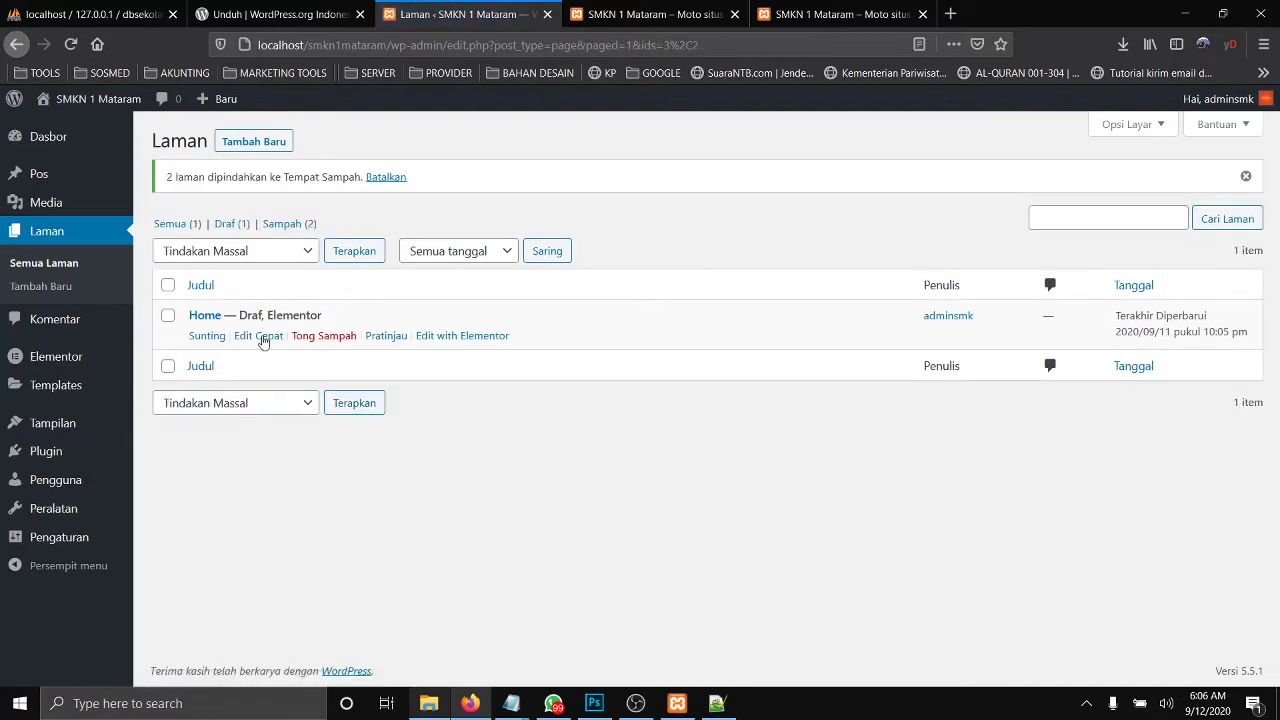
Step: Publish the Home page by changing its status to Telah Terbit in quick edit
click(264, 338)
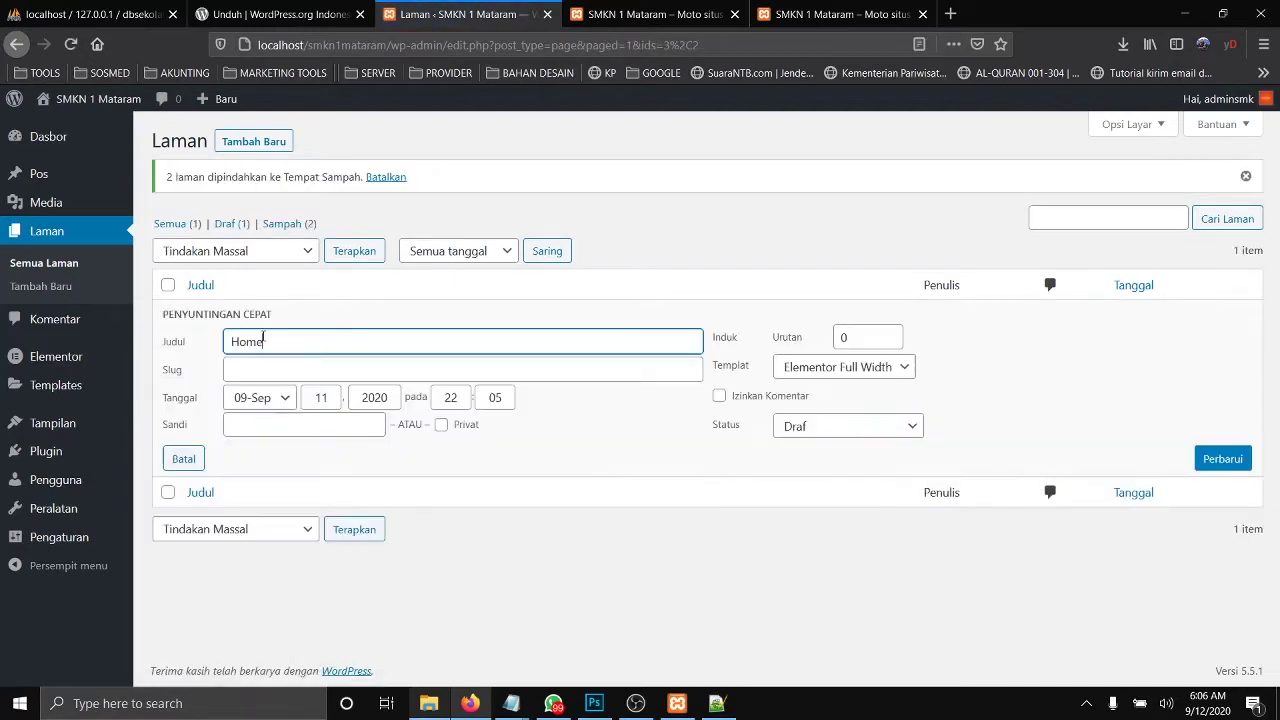
click(797, 432)
click(868, 462)
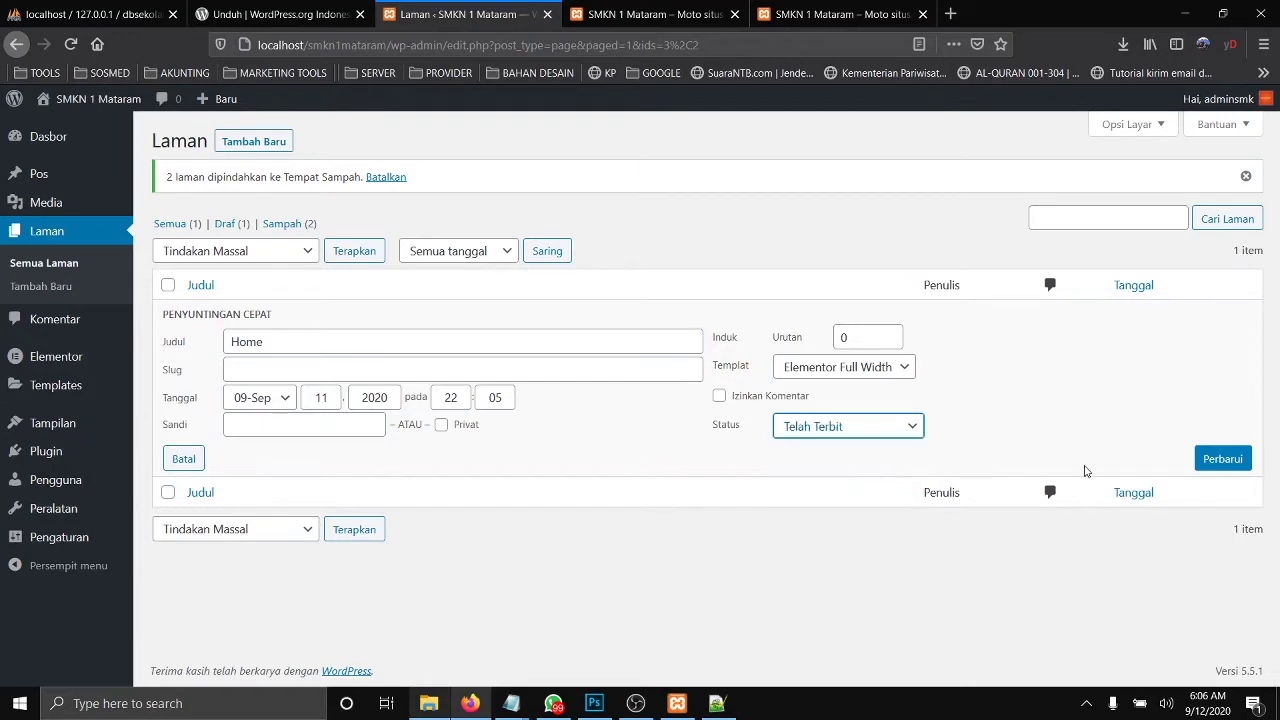
click(1217, 466)
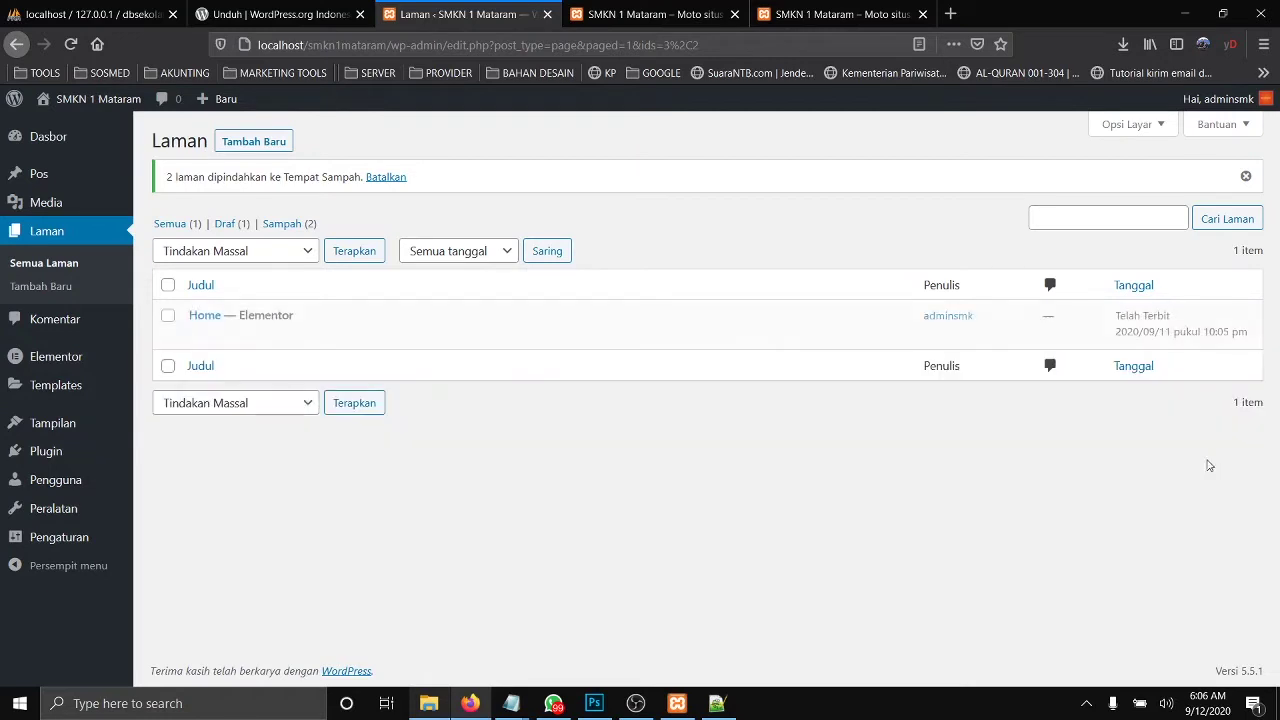
click(632, 15)
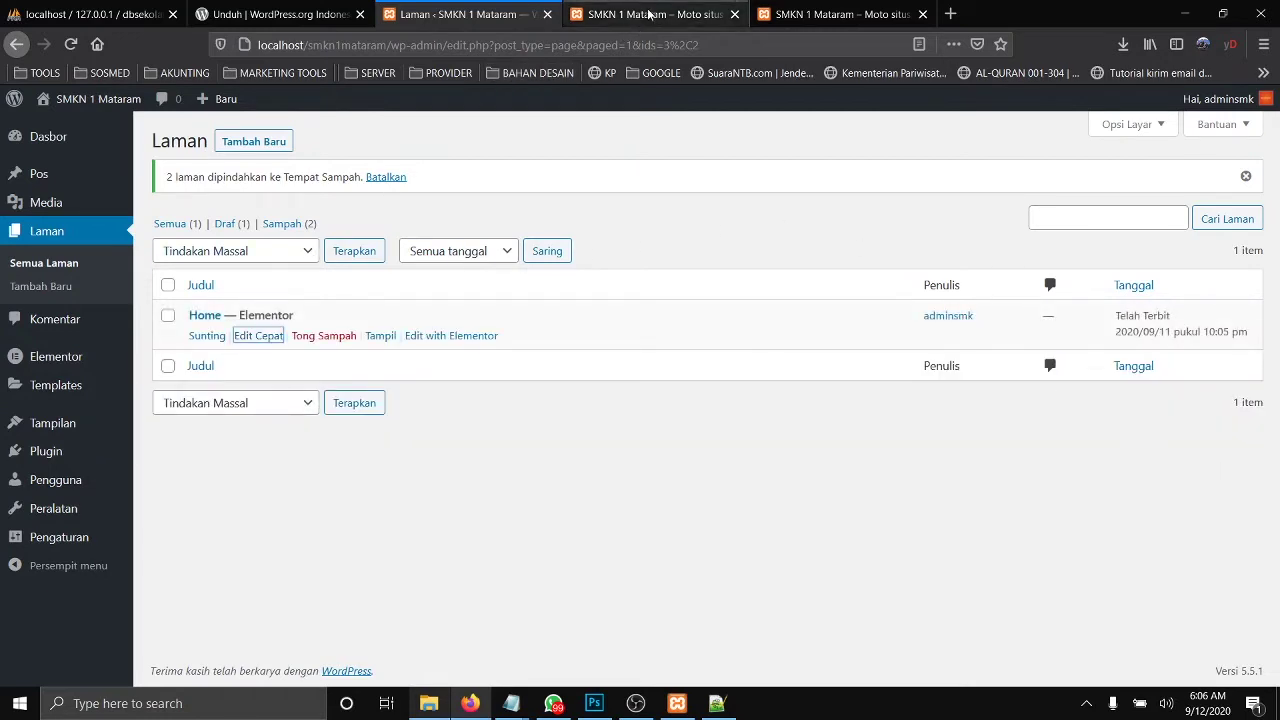
click(477, 16)
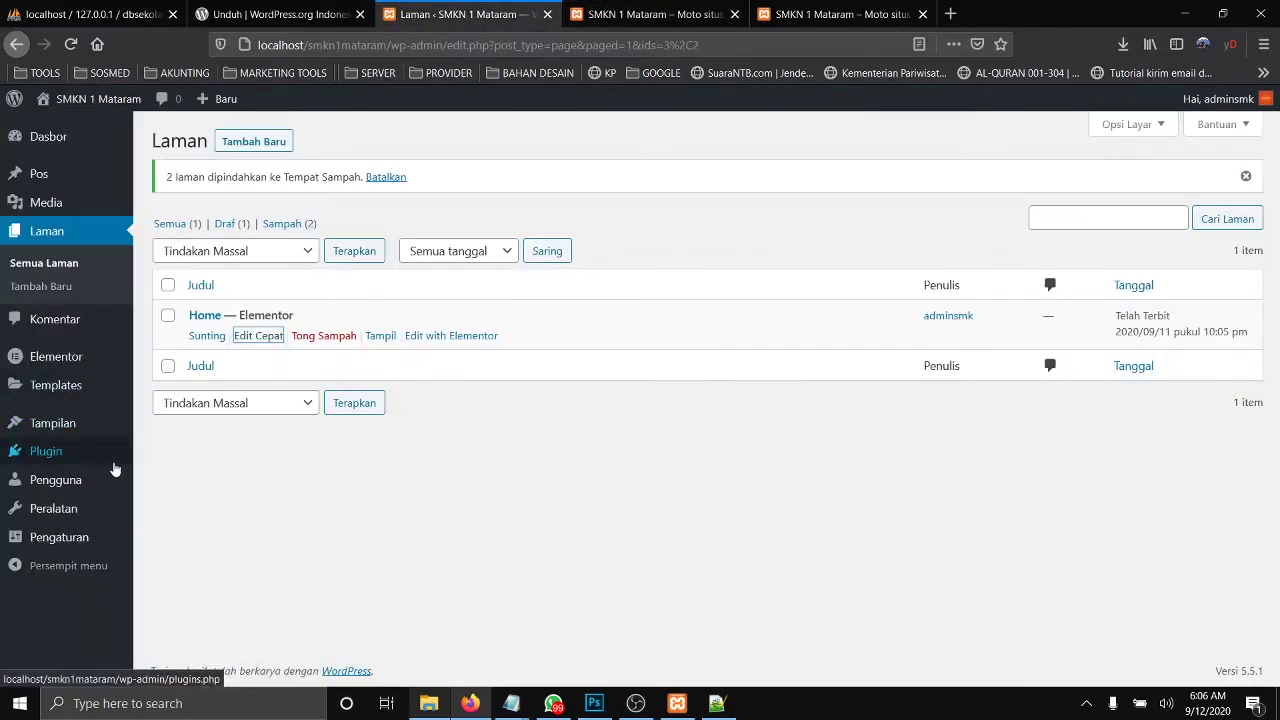
Step: Set the site's front page to the static page Home, save the reading settings and switch to the live site
mouse_move(72, 549)
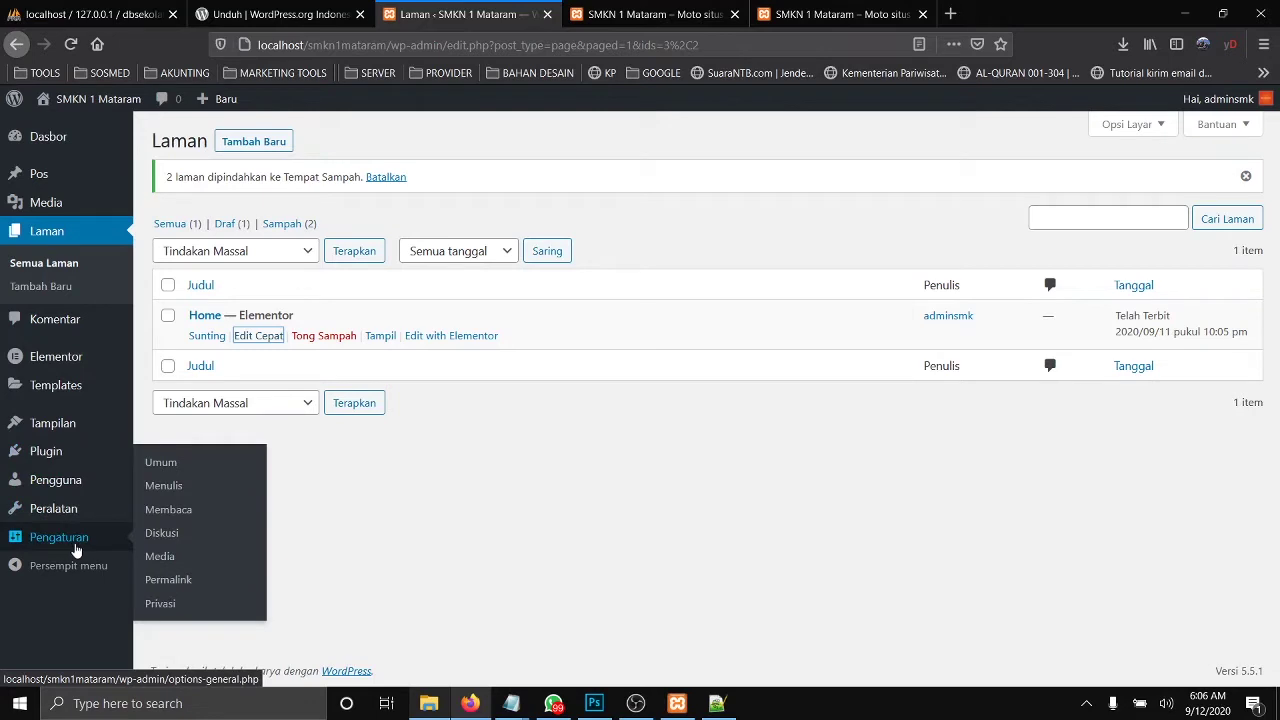
click(184, 521)
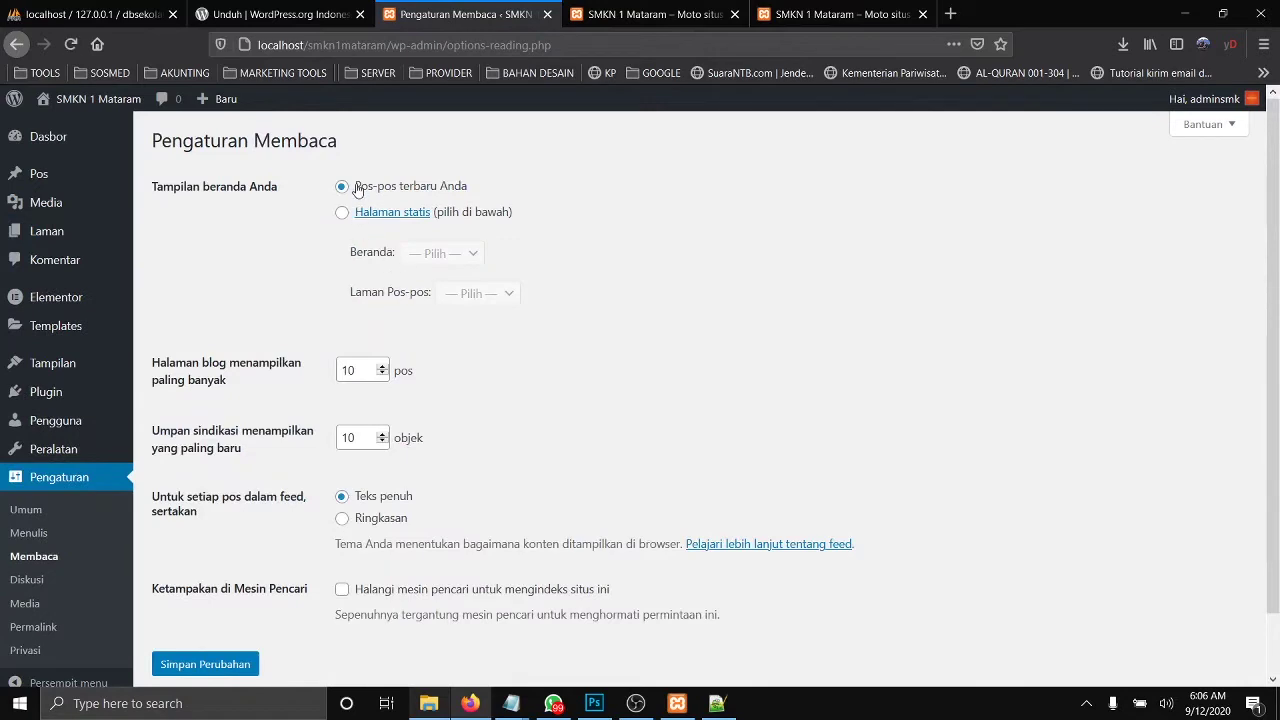
click(343, 214)
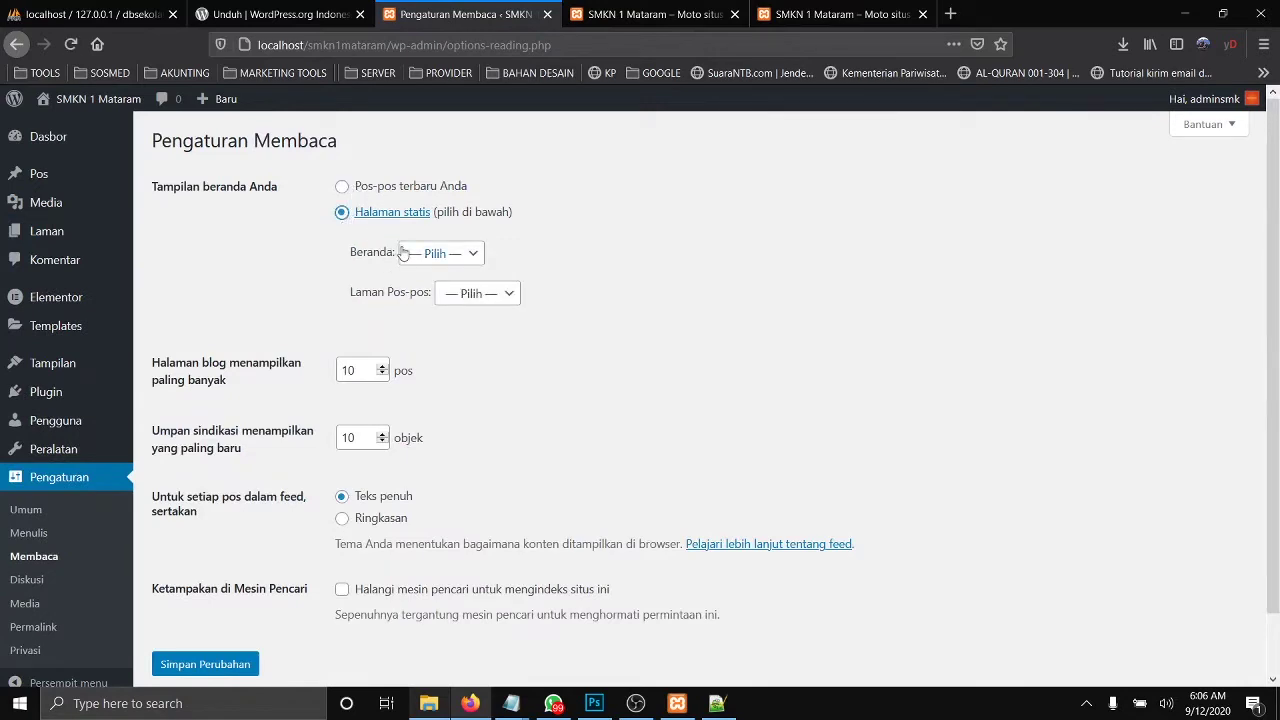
click(457, 253)
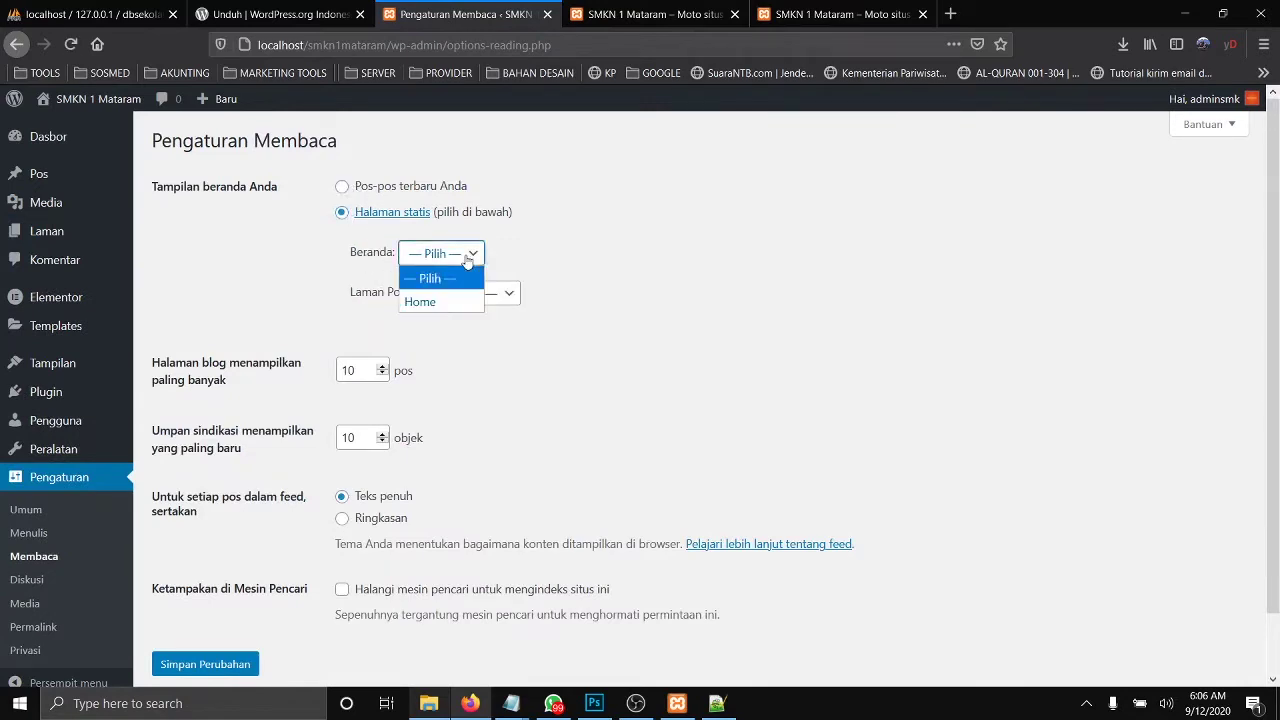
click(441, 303)
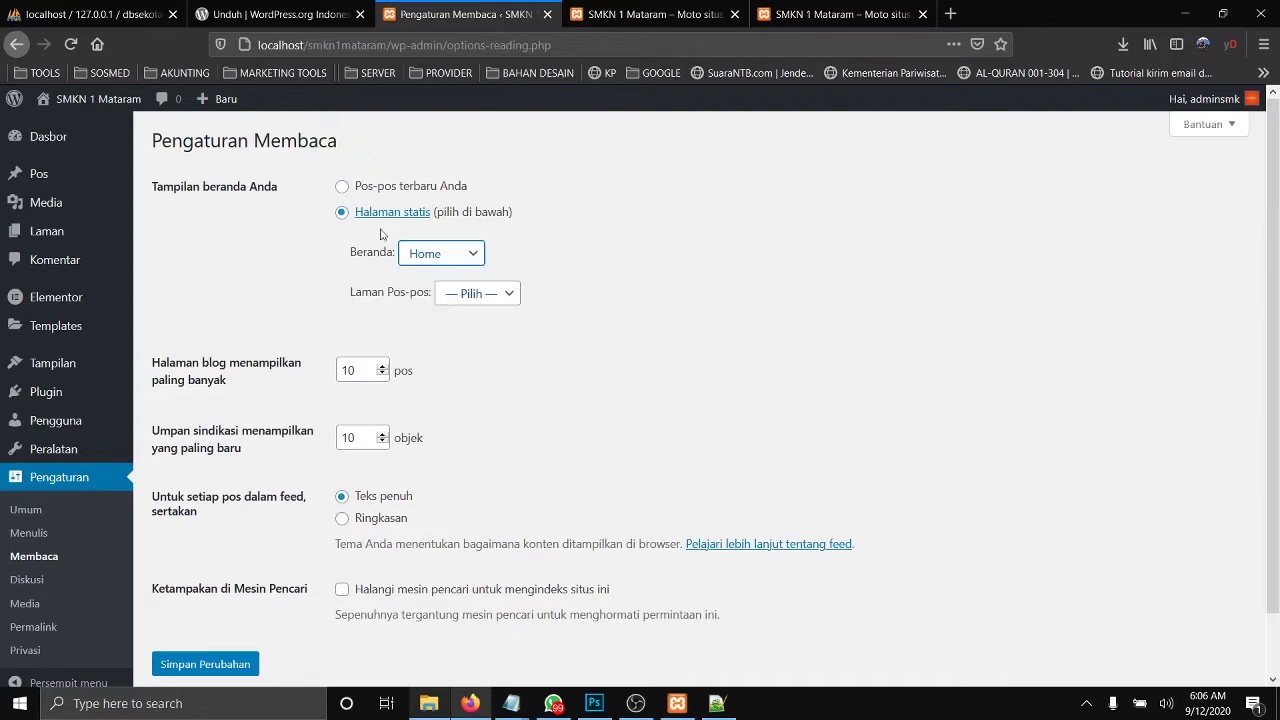
click(204, 665)
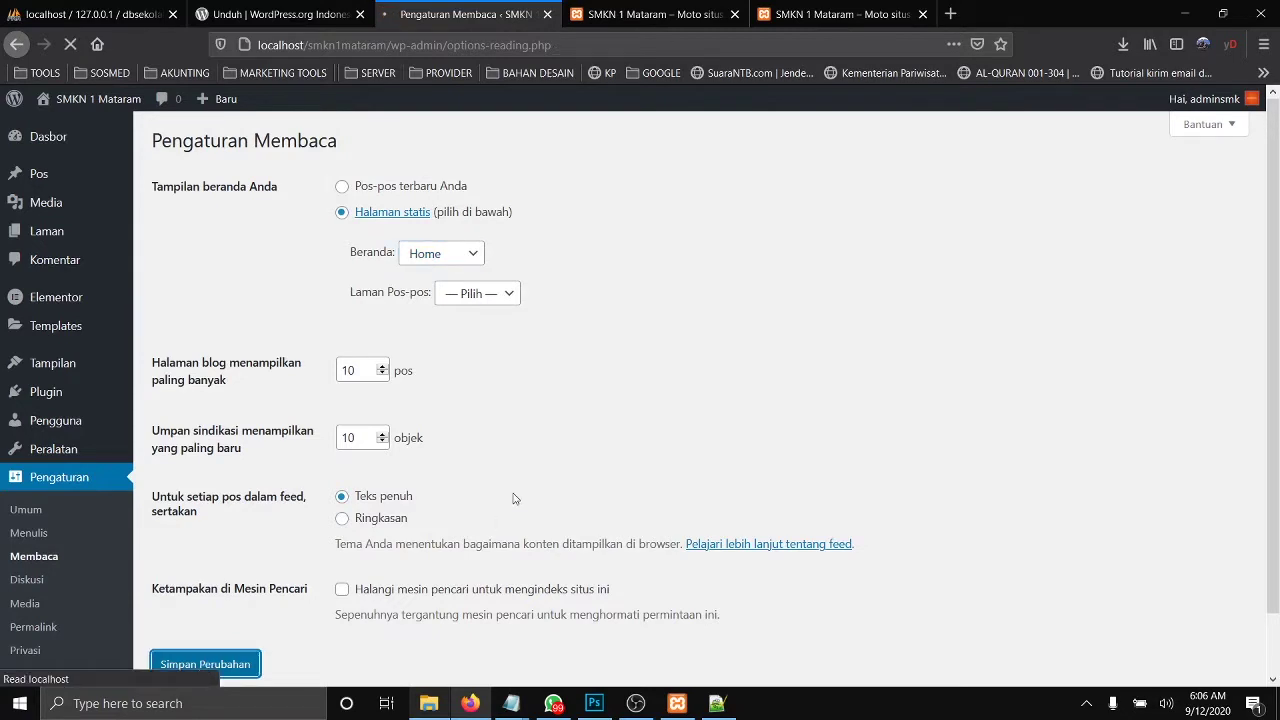
click(617, 15)
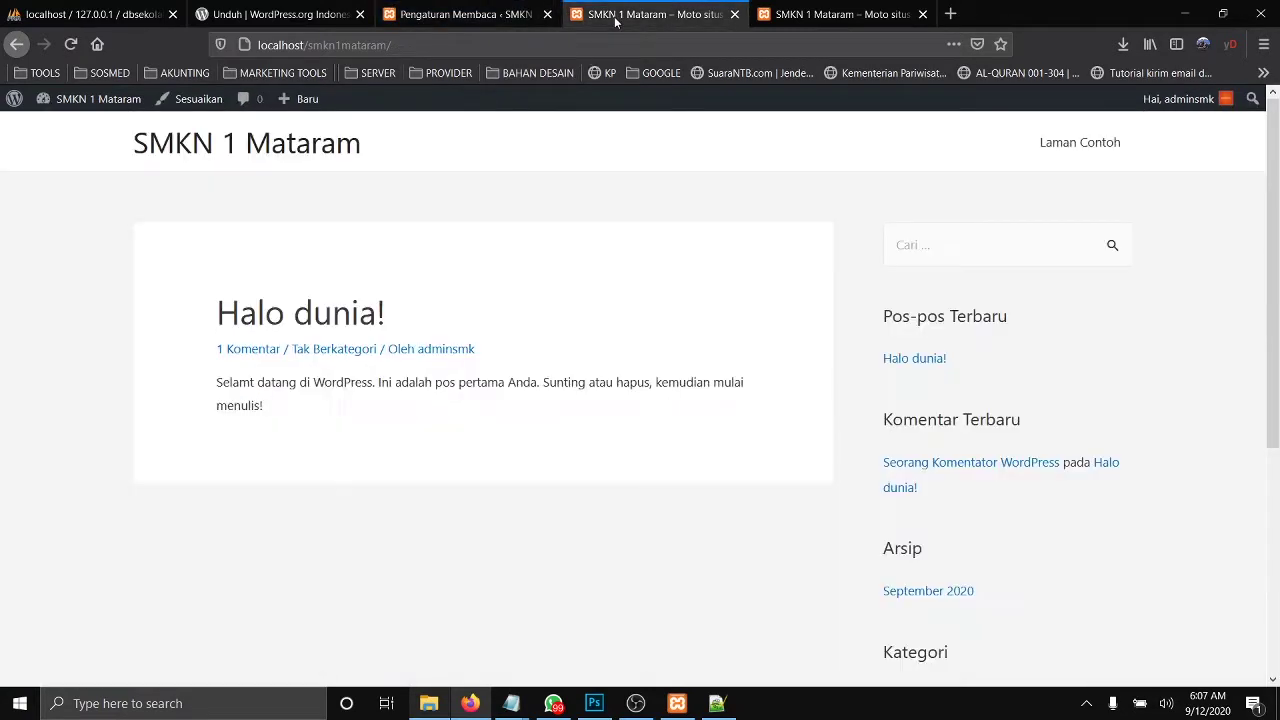
Step: Reload the live site and look through the front page from the hero section to the student testimonials
click(71, 45)
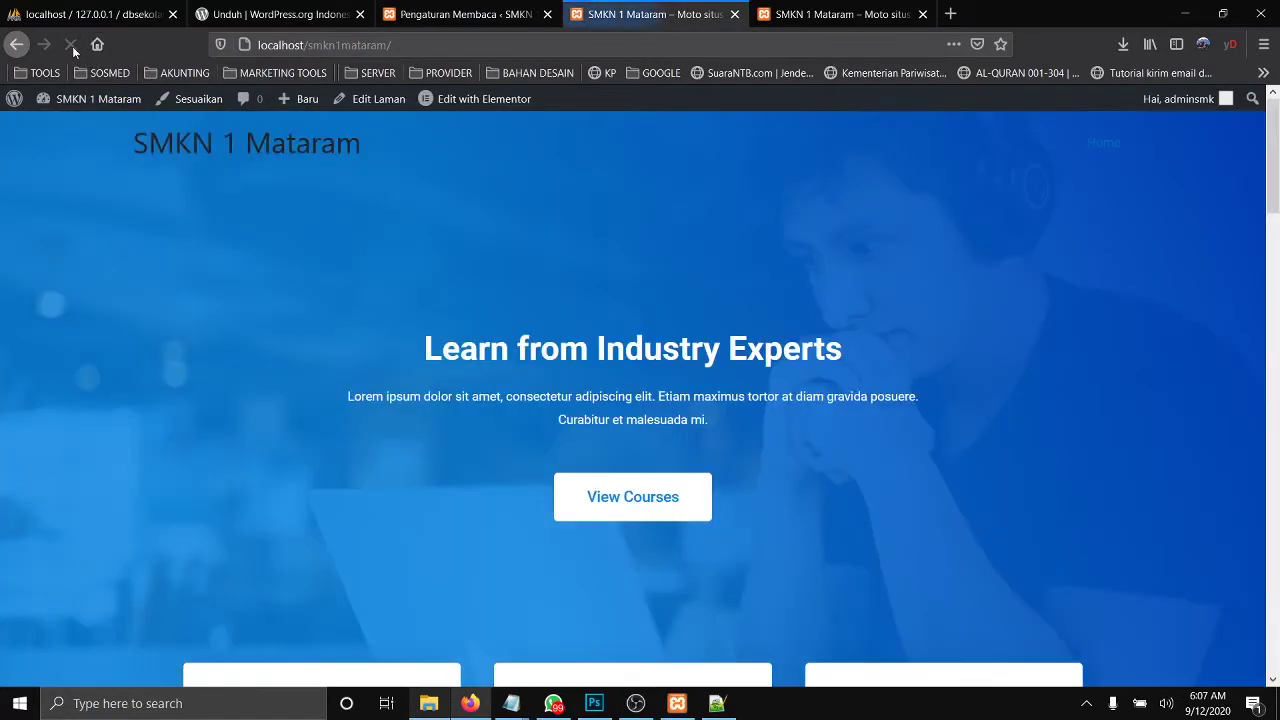
scroll(672, 472, down, 10)
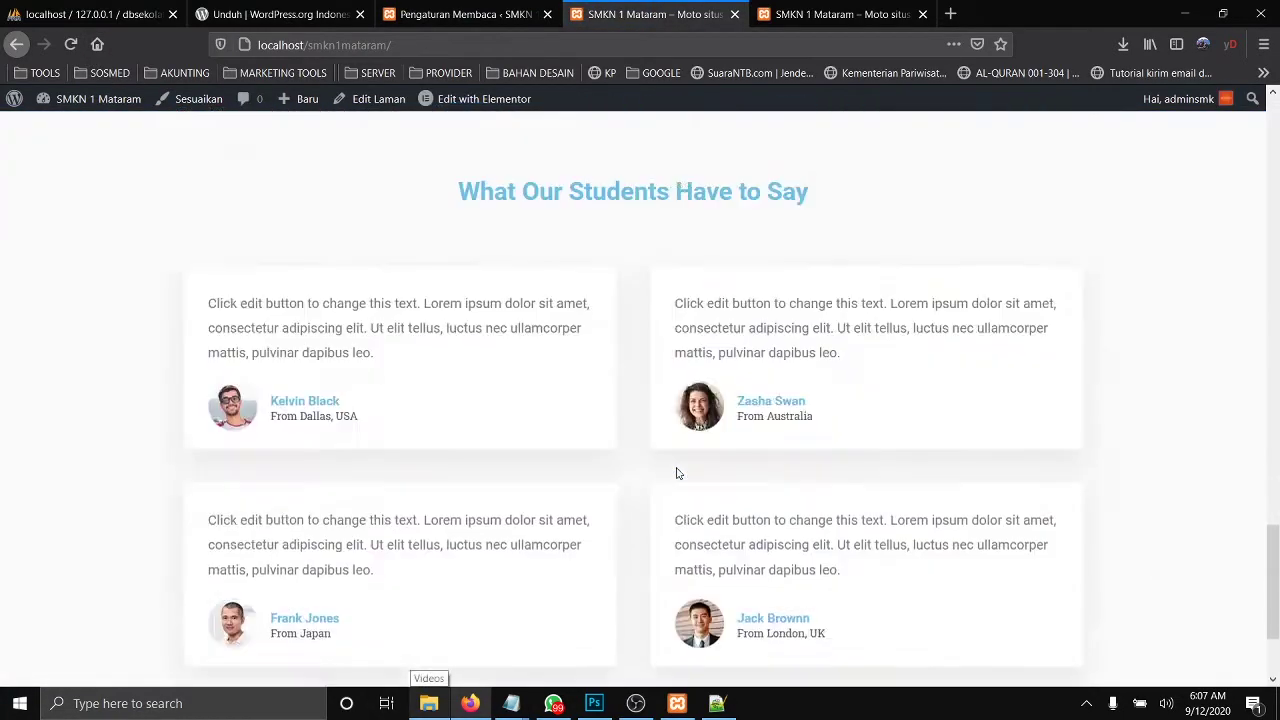
scroll(675, 476, up, 6)
scroll(672, 476, up, 5)
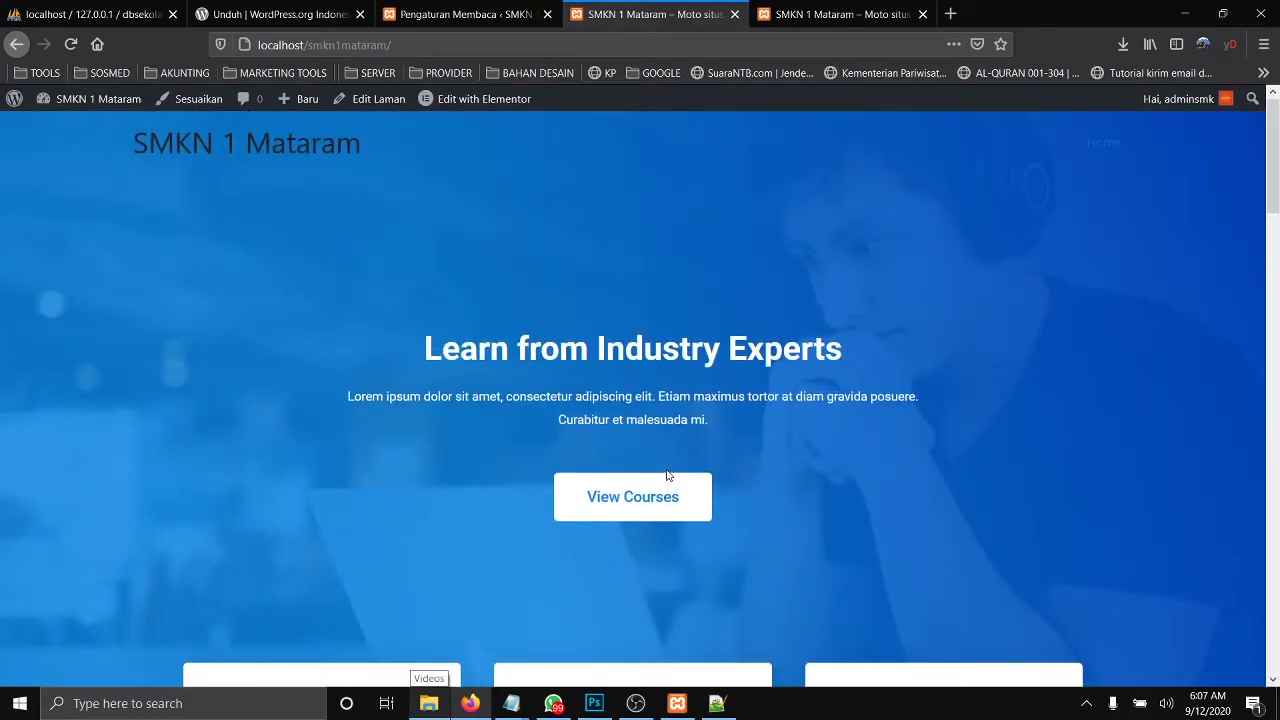
mouse_move(523, 100)
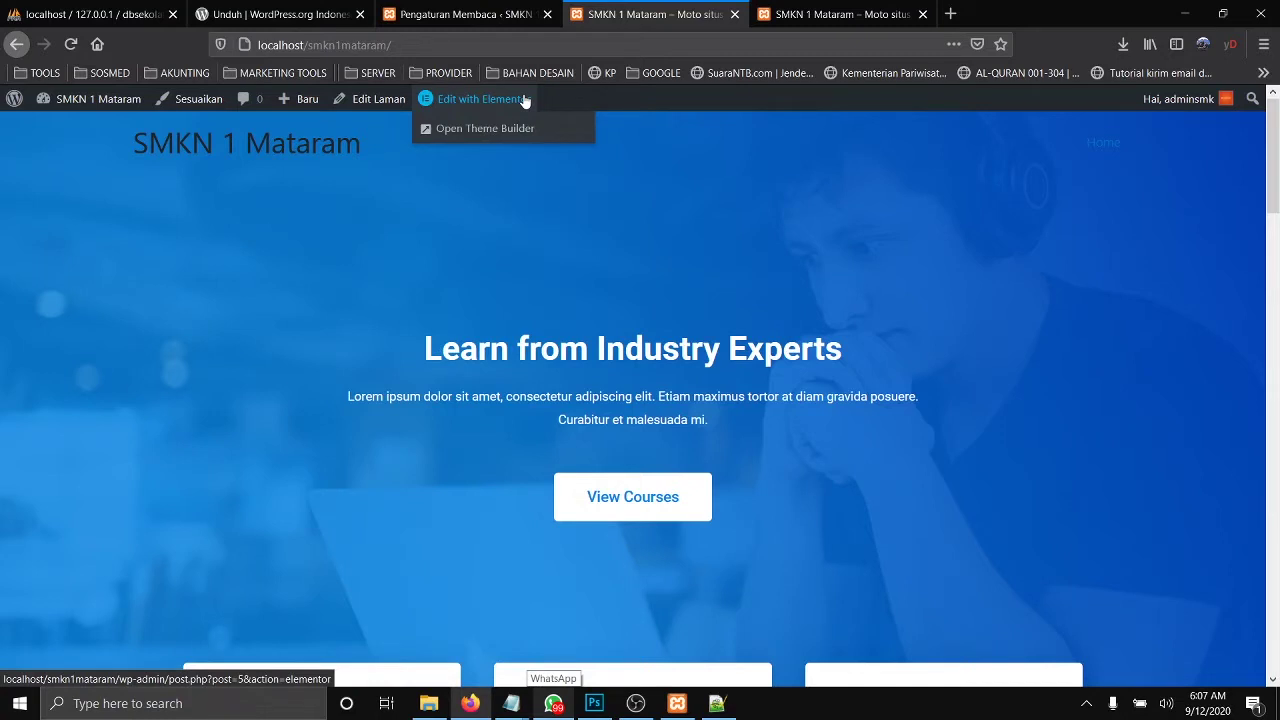
Step: Choose the Nama tulisan structure in the site's permalink settings
click(413, 16)
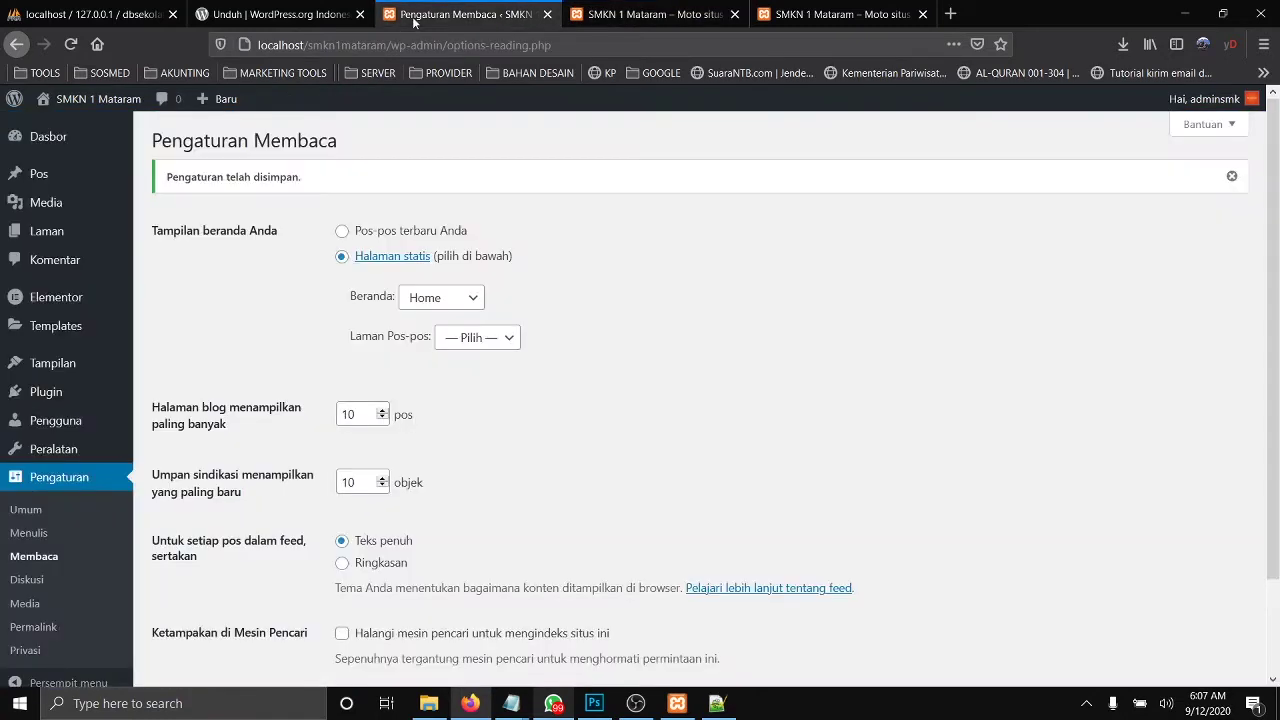
scroll(150, 455, down, 2)
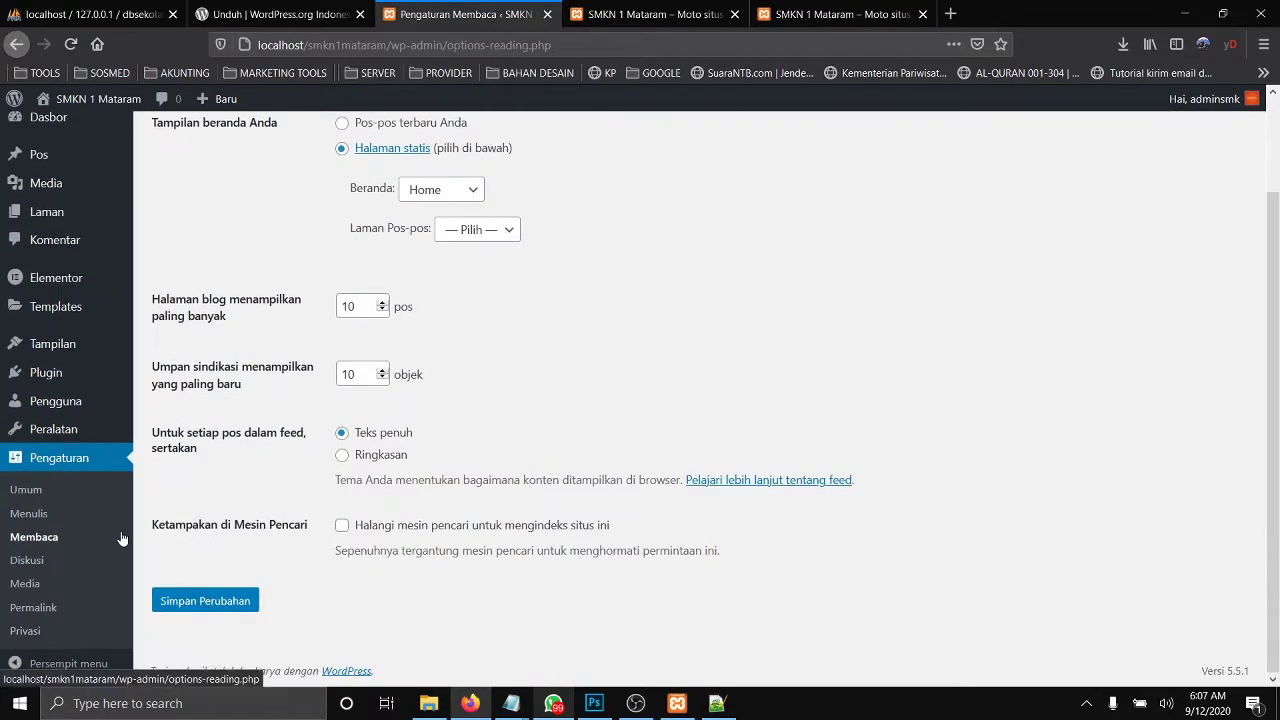
click(620, 18)
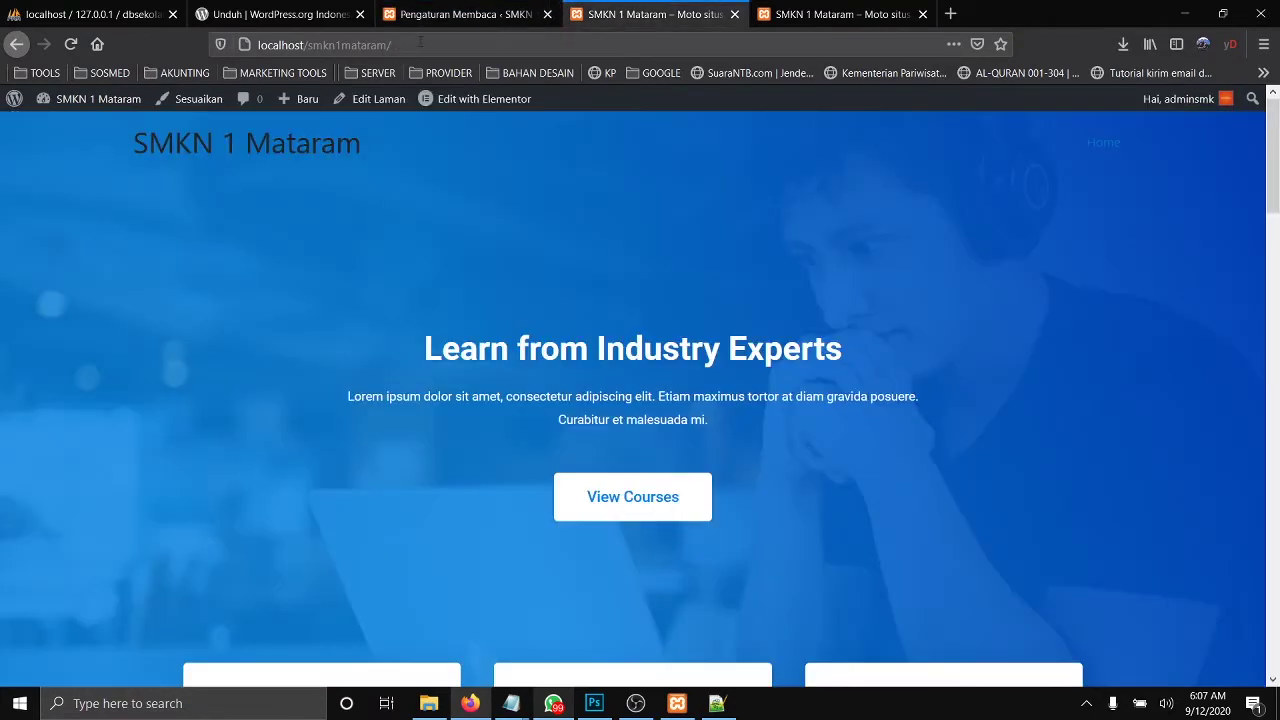
click(465, 14)
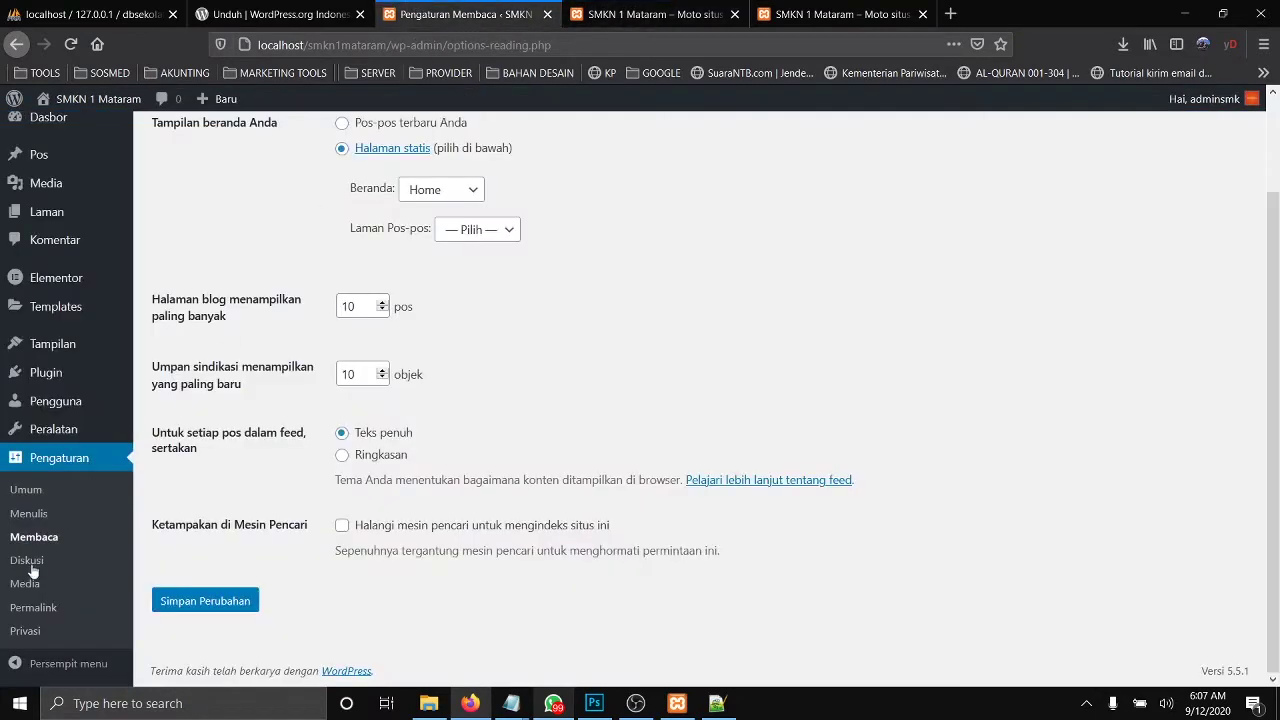
click(35, 617)
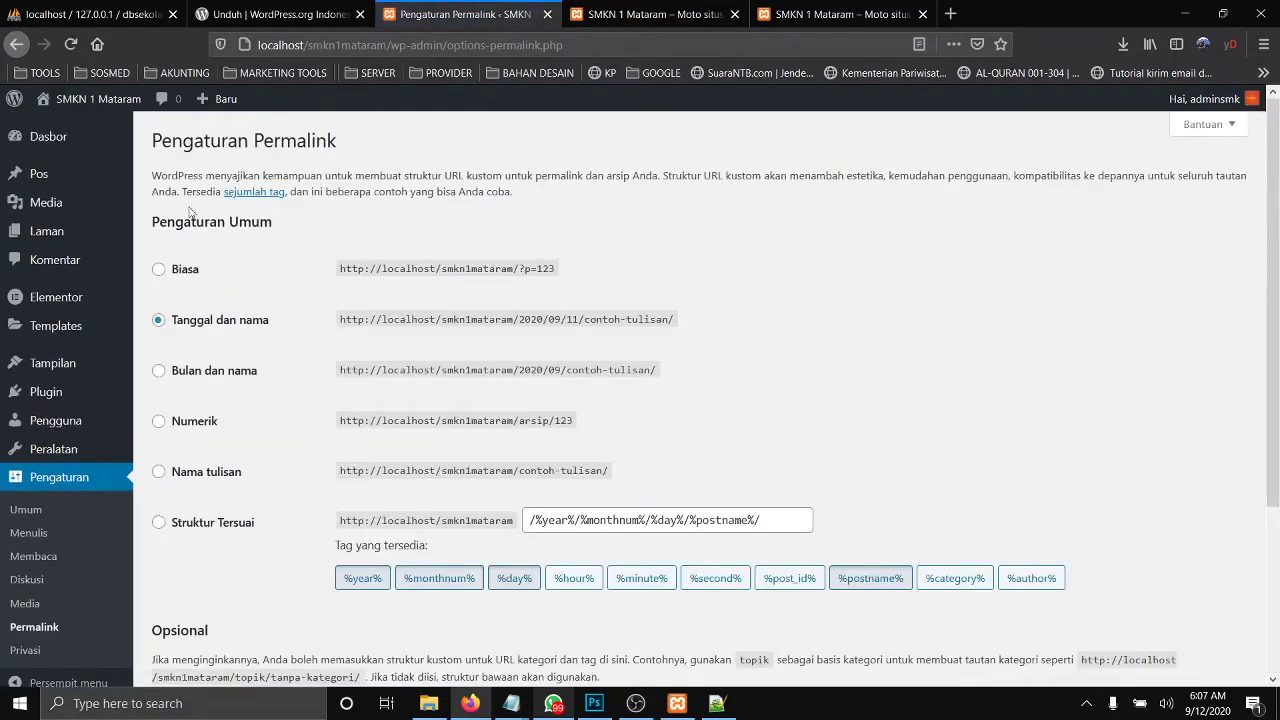
scroll(110, 520, down, 2)
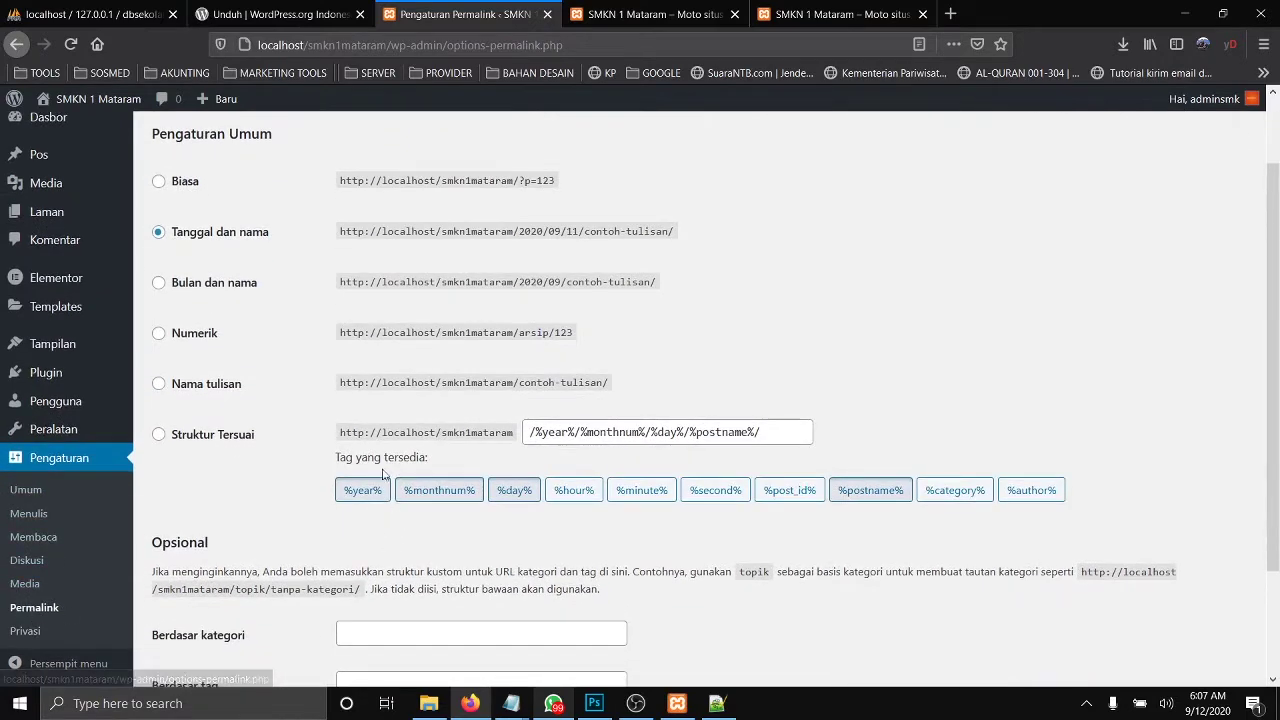
click(158, 383)
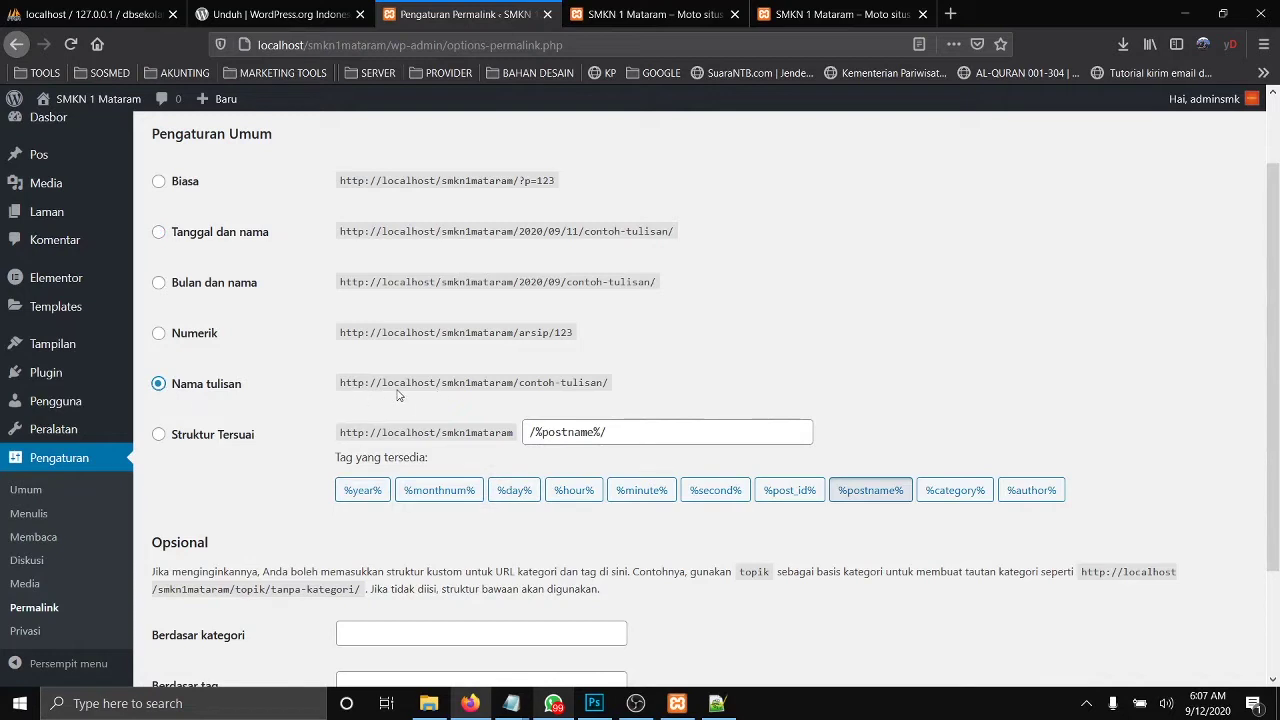
Step: Highlight the contoh-tulisan part of the example URL, save the permalink settings and dismiss the notice
drag(519, 384, 634, 389)
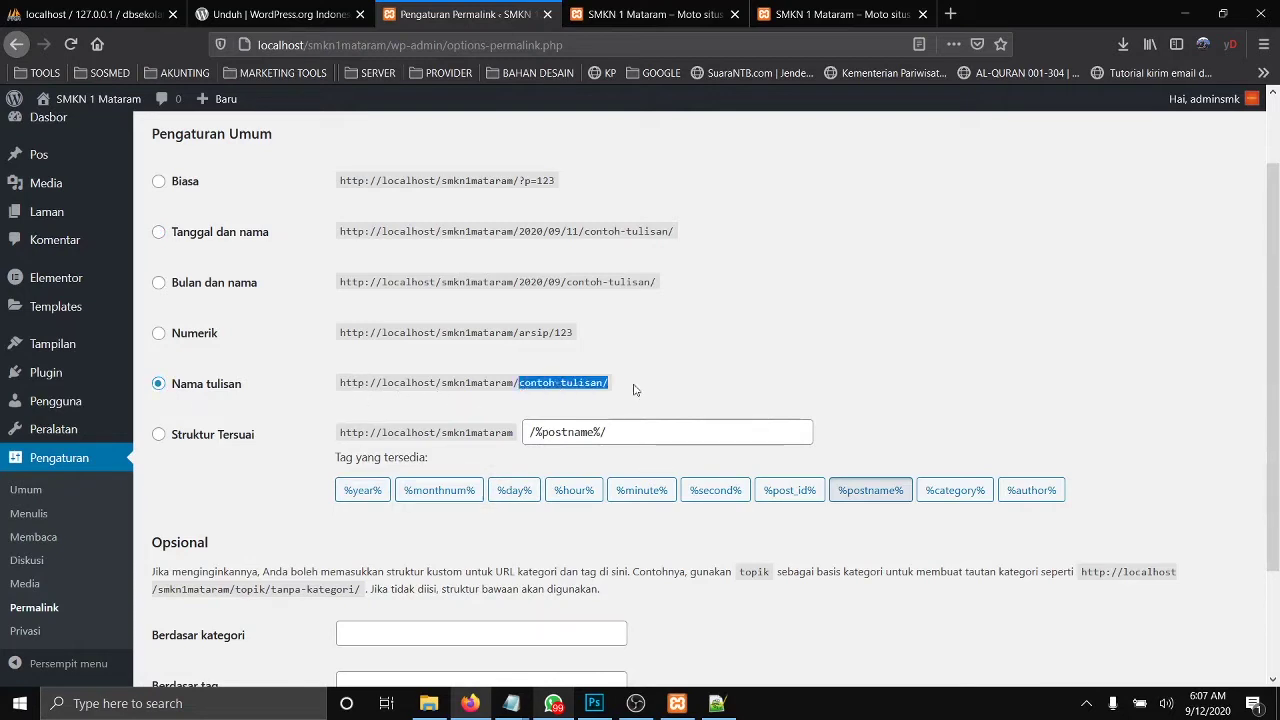
click(530, 388)
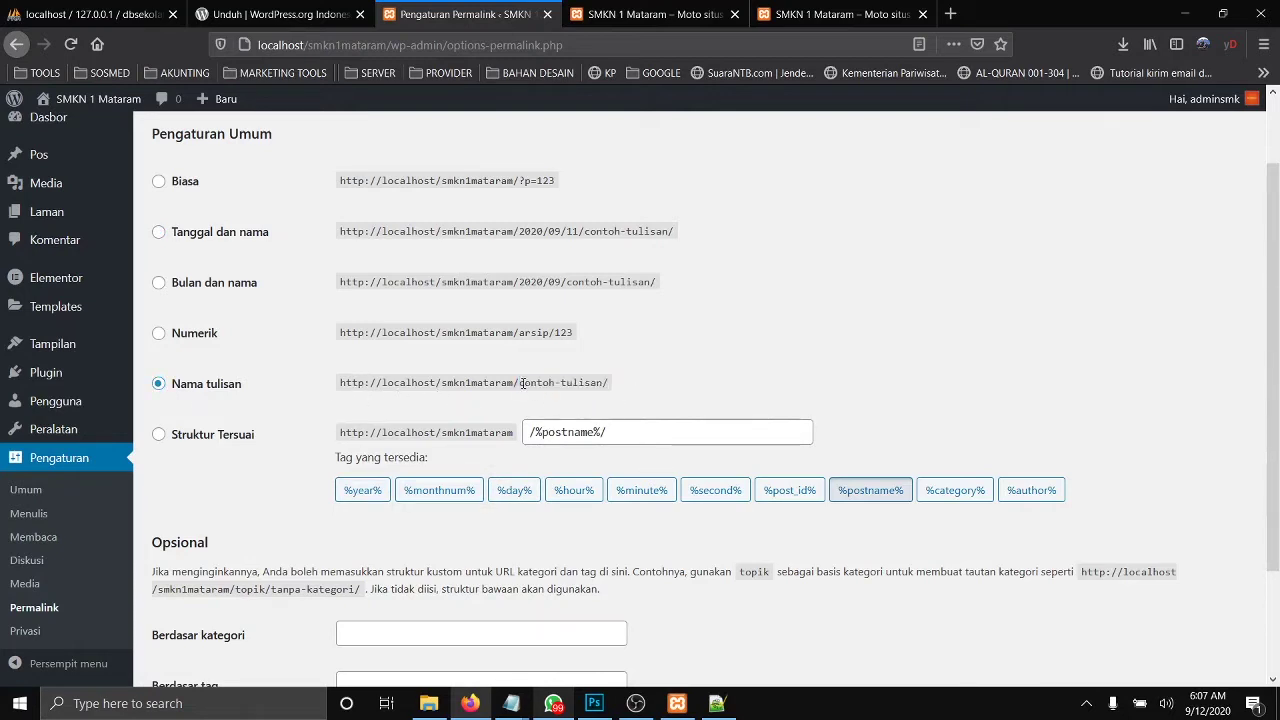
drag(519, 384, 612, 388)
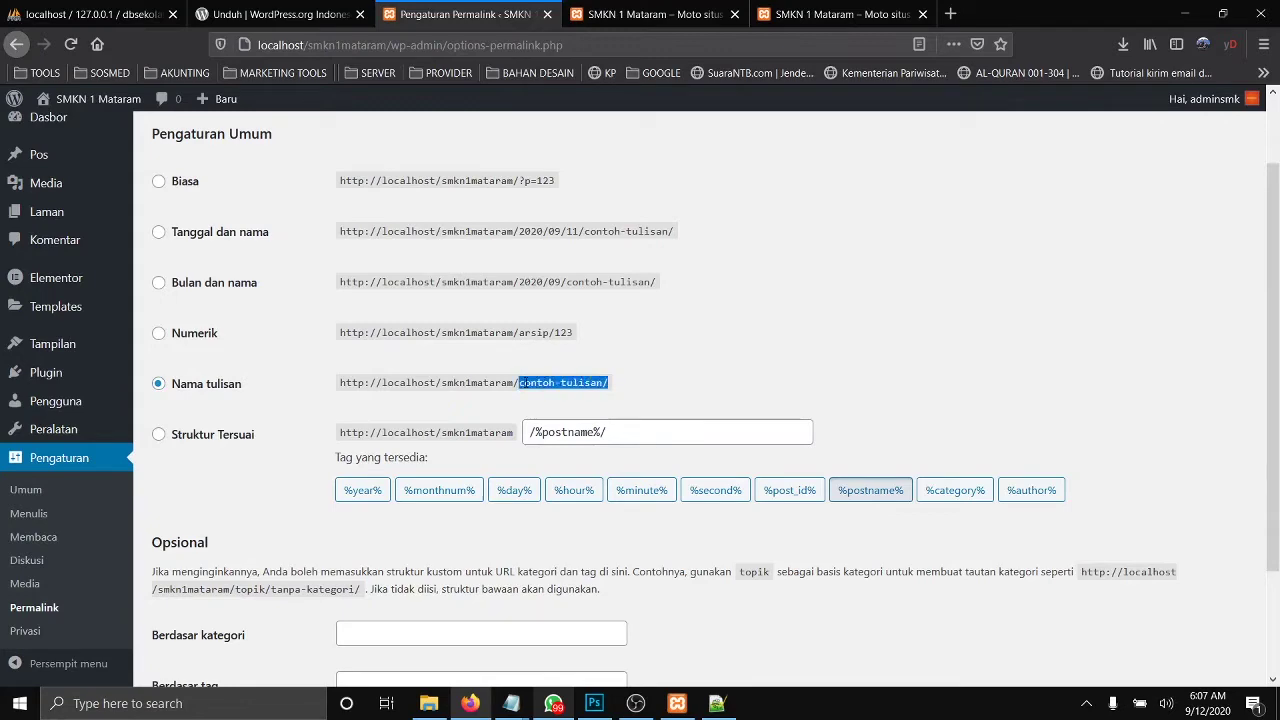
click(606, 384)
drag(519, 384, 596, 386)
scroll(309, 434, down, 3)
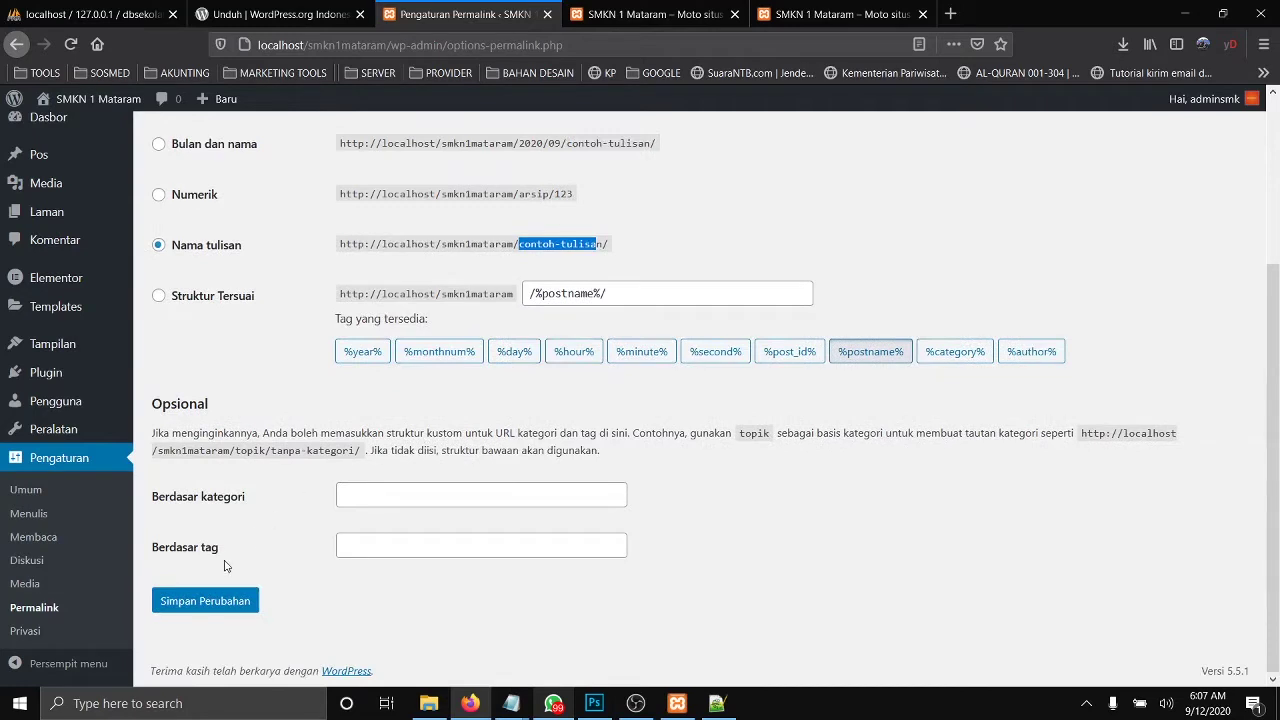
click(212, 604)
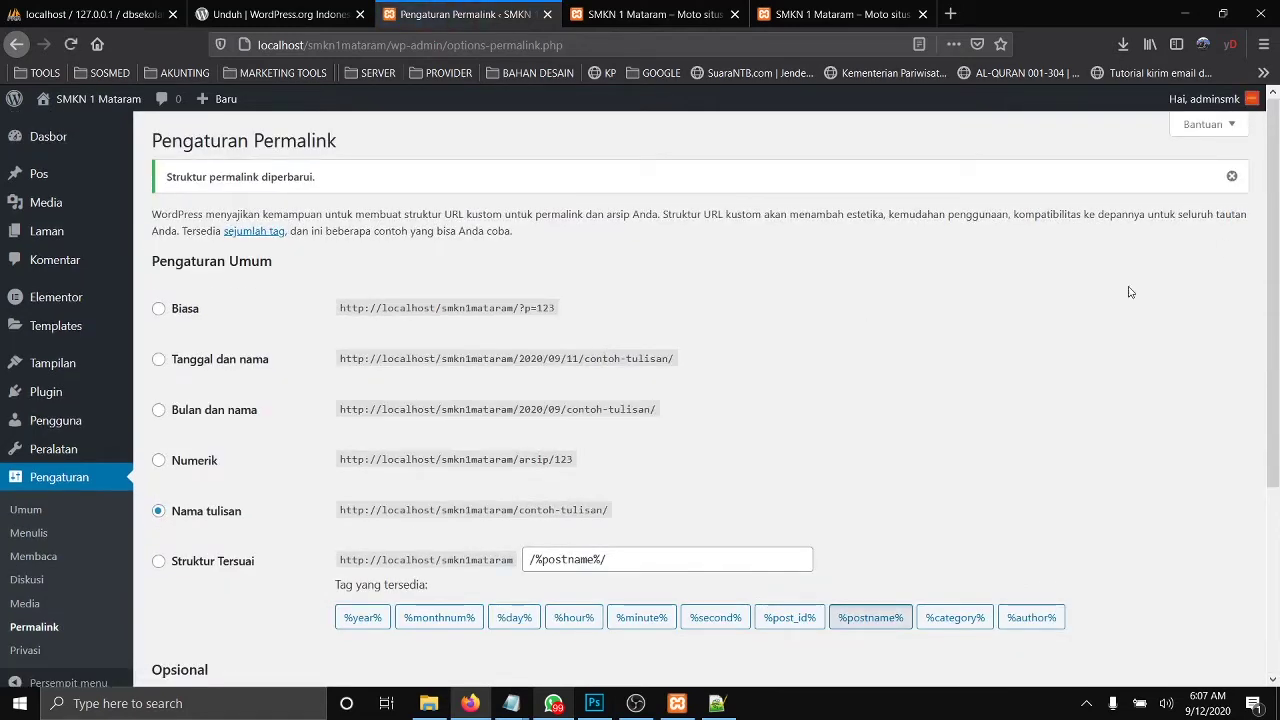
click(1232, 176)
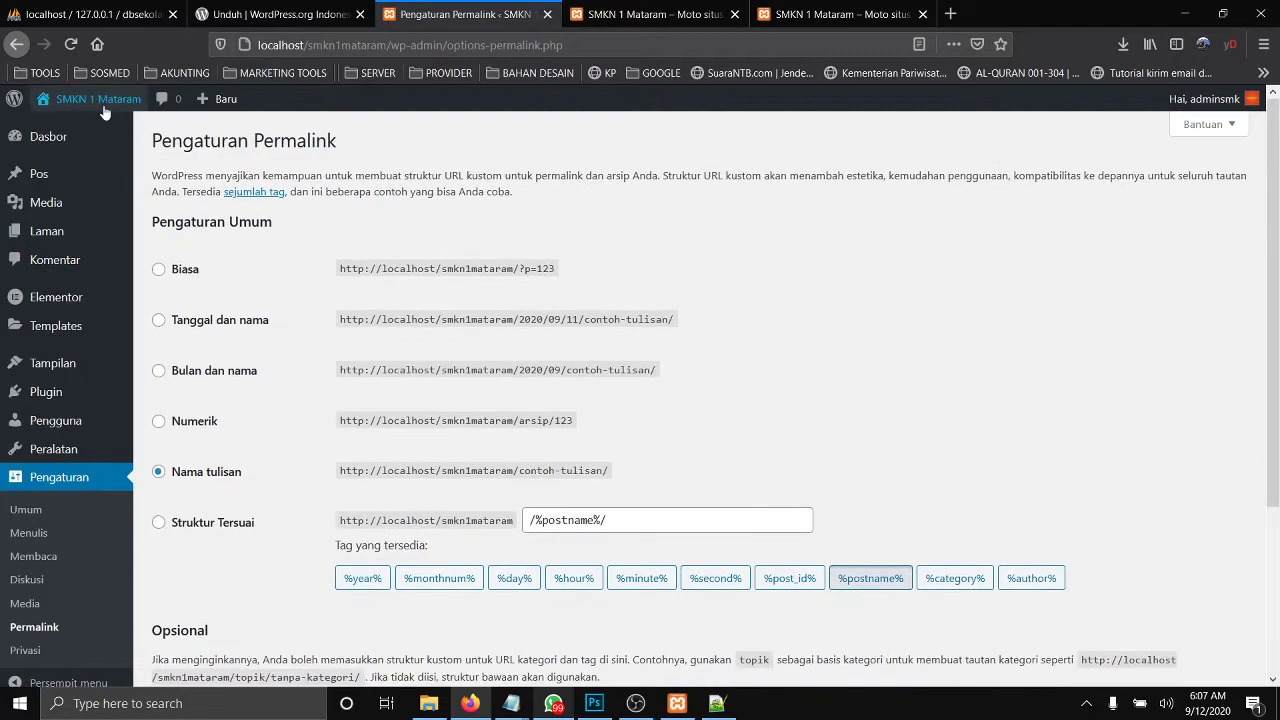
Step: Open the live site in a new browser tab, look over the front page and close the duplicate site tab
right_click(88, 124)
click(170, 131)
click(615, 17)
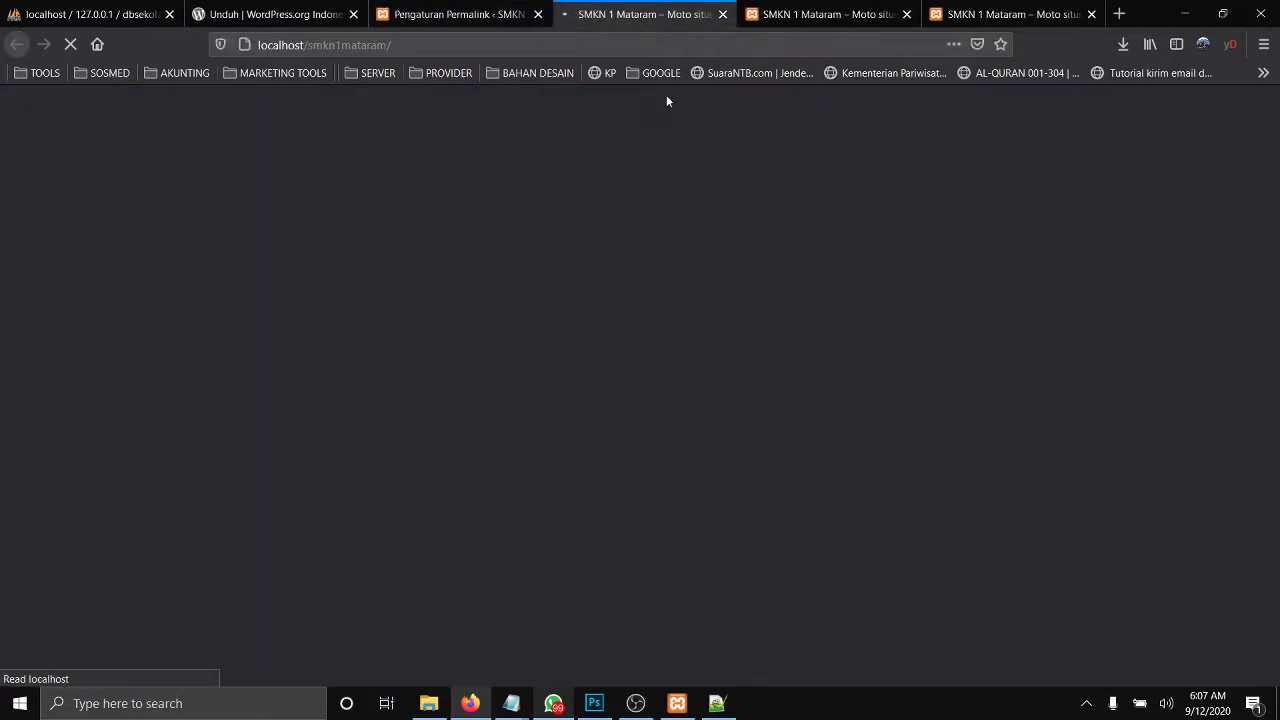
scroll(634, 231, down, 10)
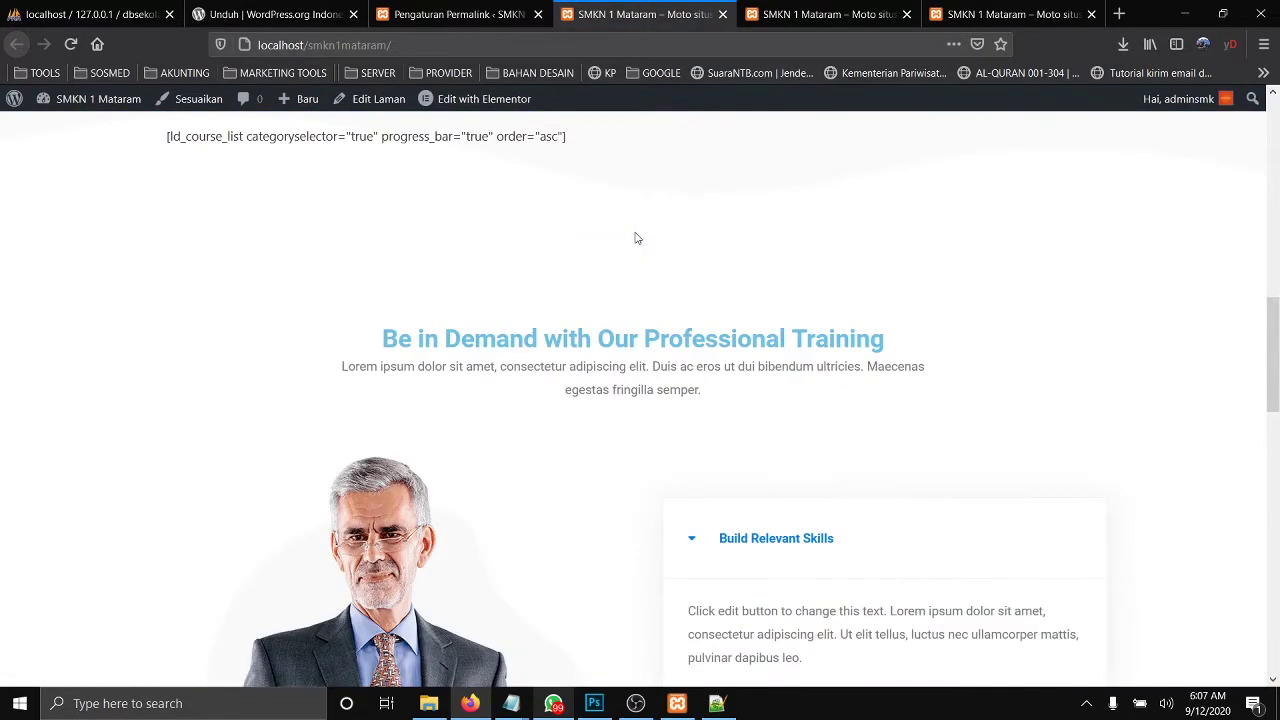
scroll(636, 238, up, 10)
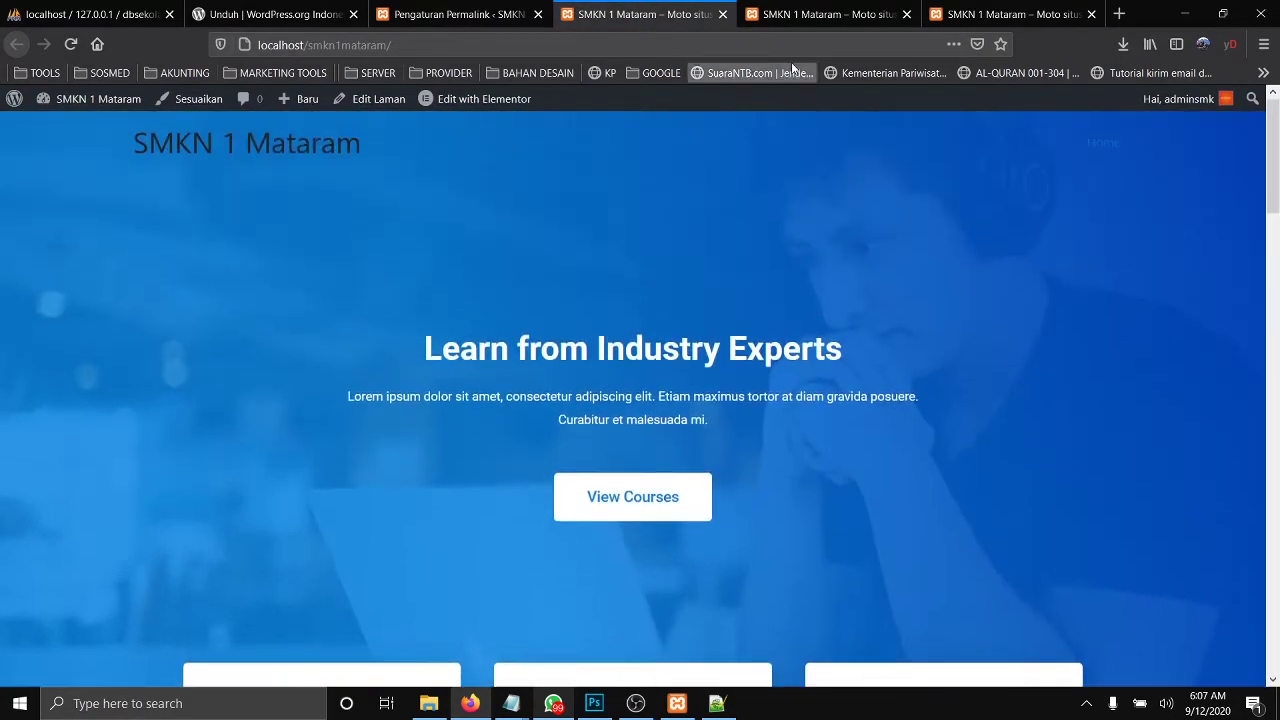
click(862, 14)
click(906, 14)
click(663, 17)
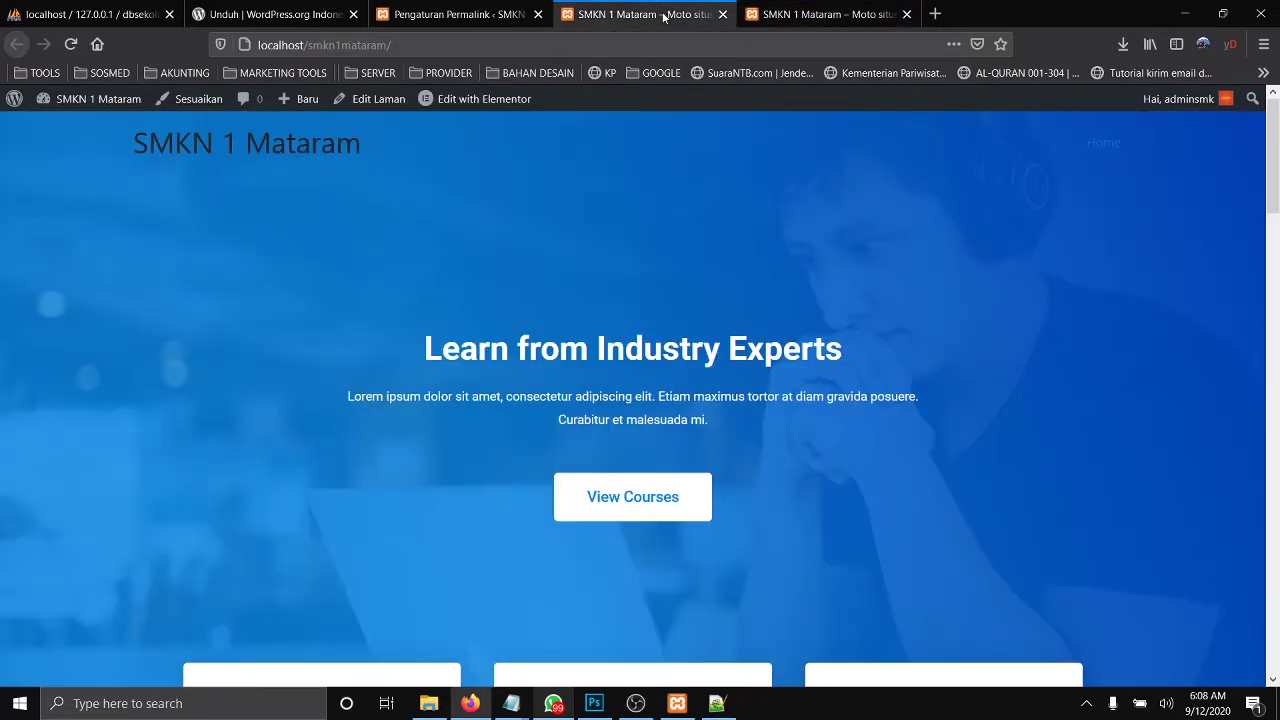
Step: Open a new blank page from the page list to examine the block editor, and leave it without saving
click(460, 14)
mouse_move(96, 233)
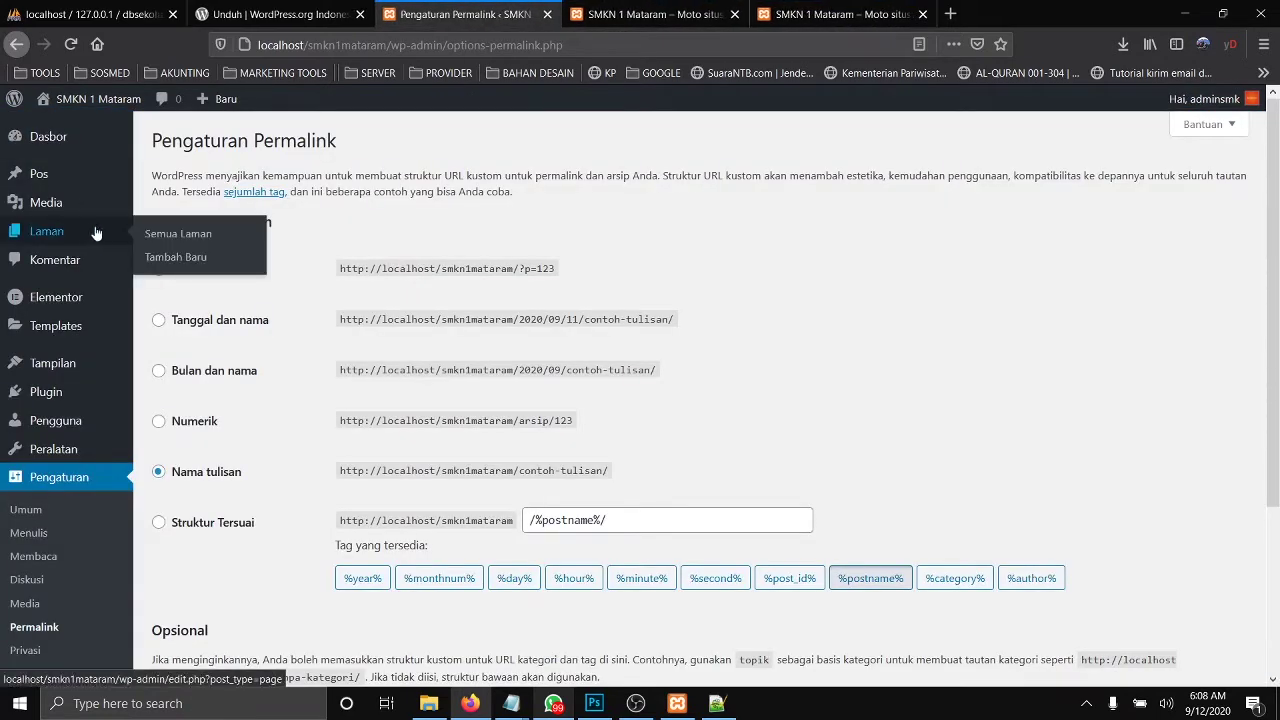
click(156, 234)
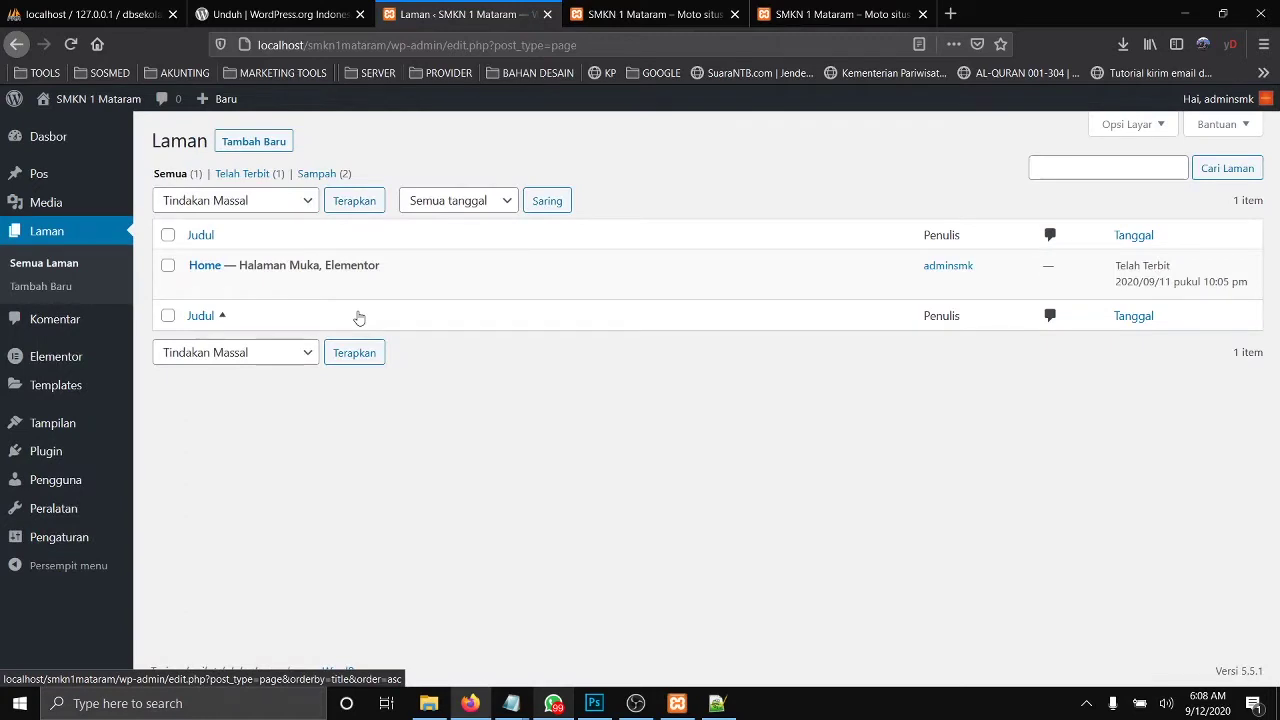
click(274, 143)
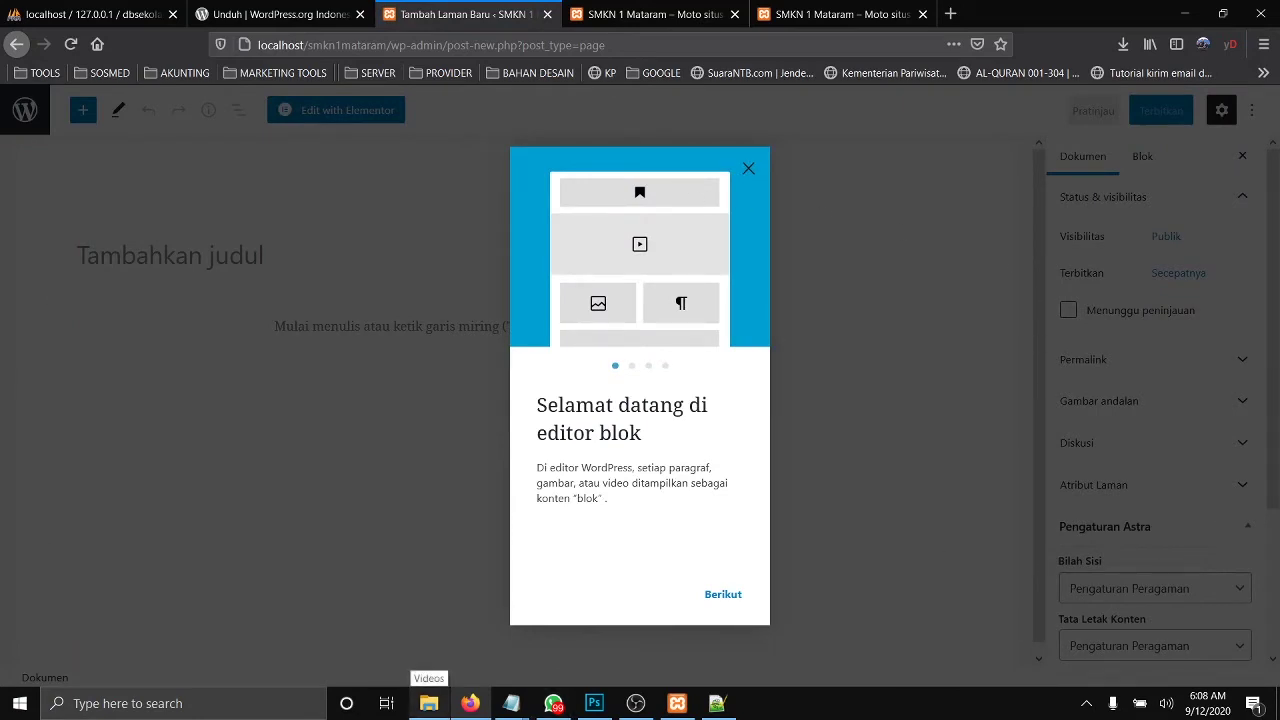
click(726, 597)
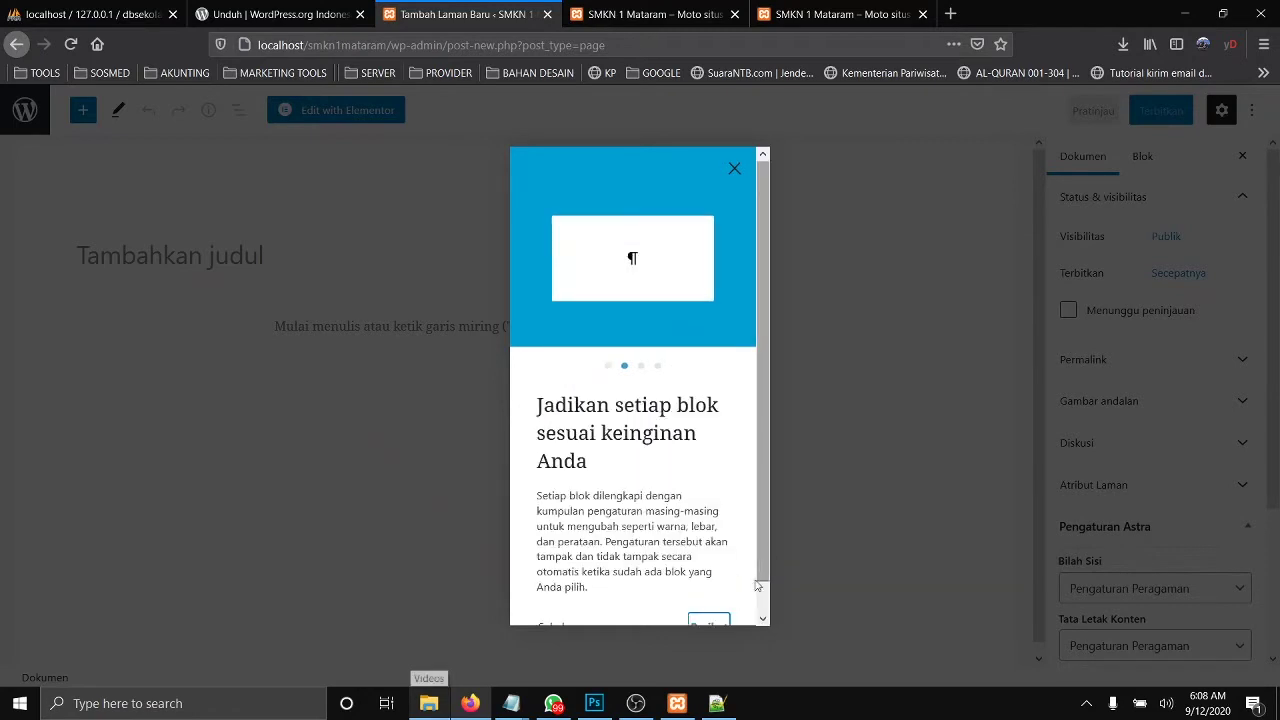
click(710, 616)
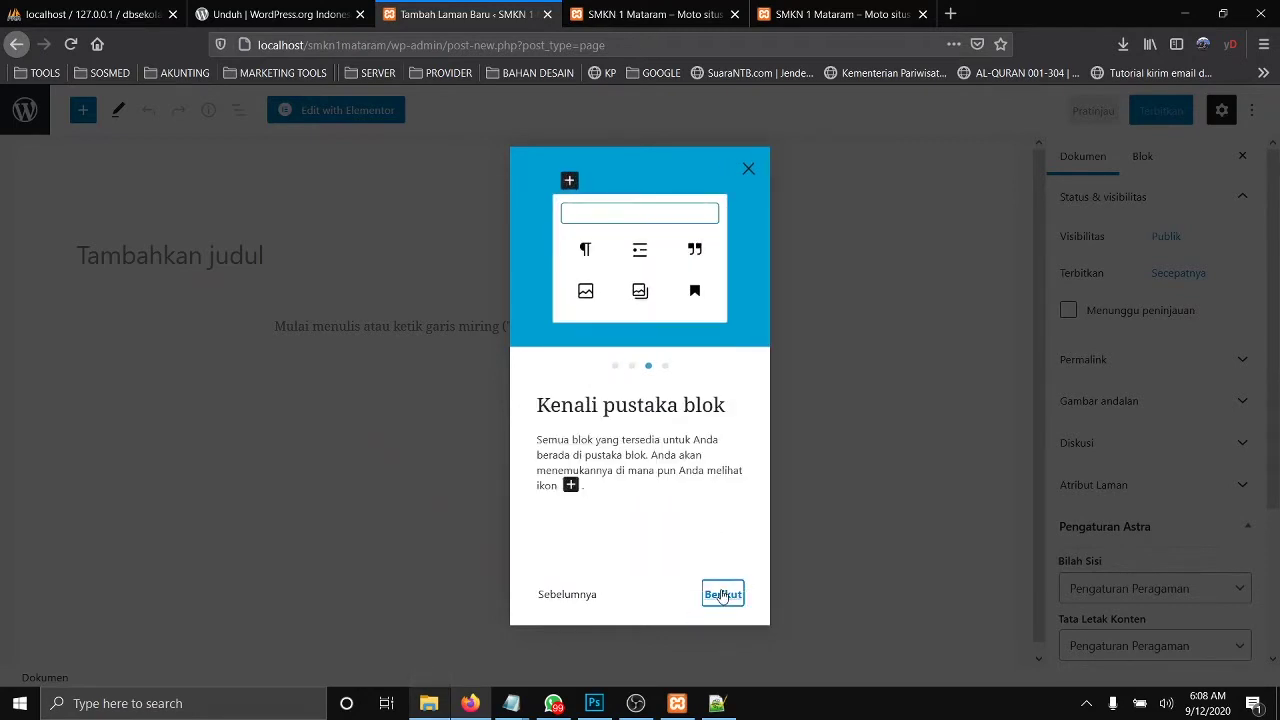
click(722, 596)
click(716, 600)
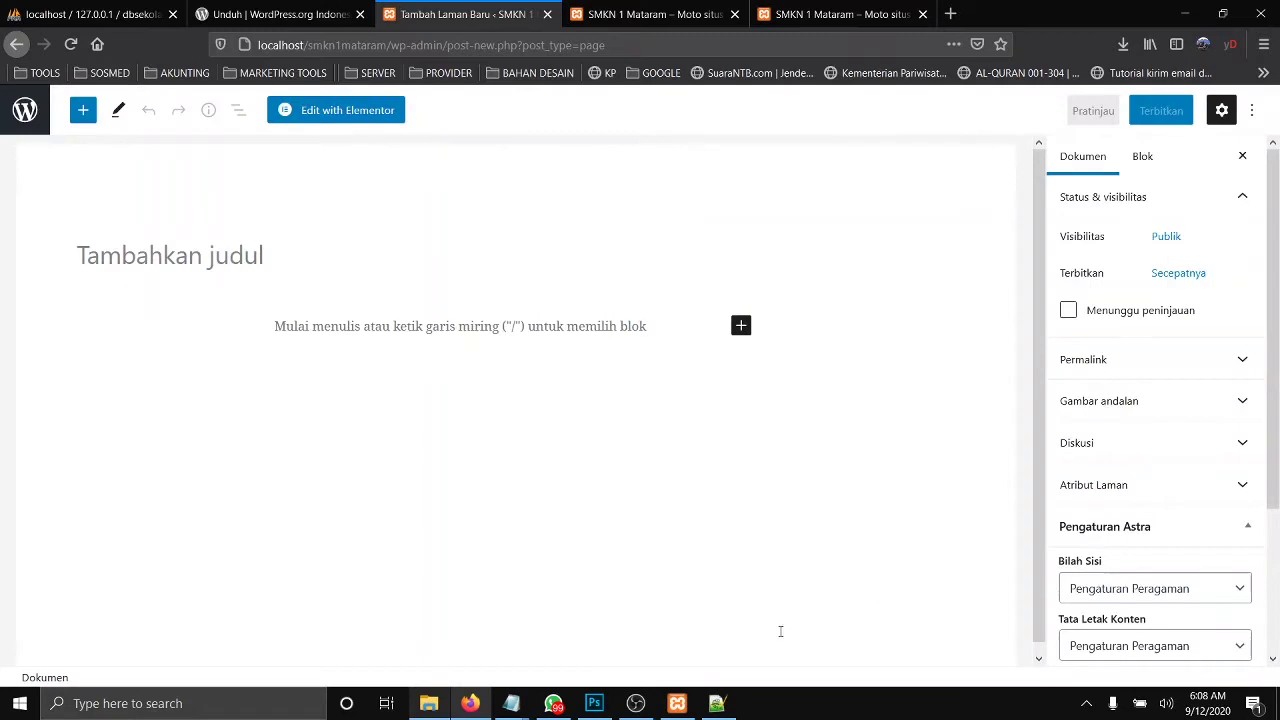
click(489, 334)
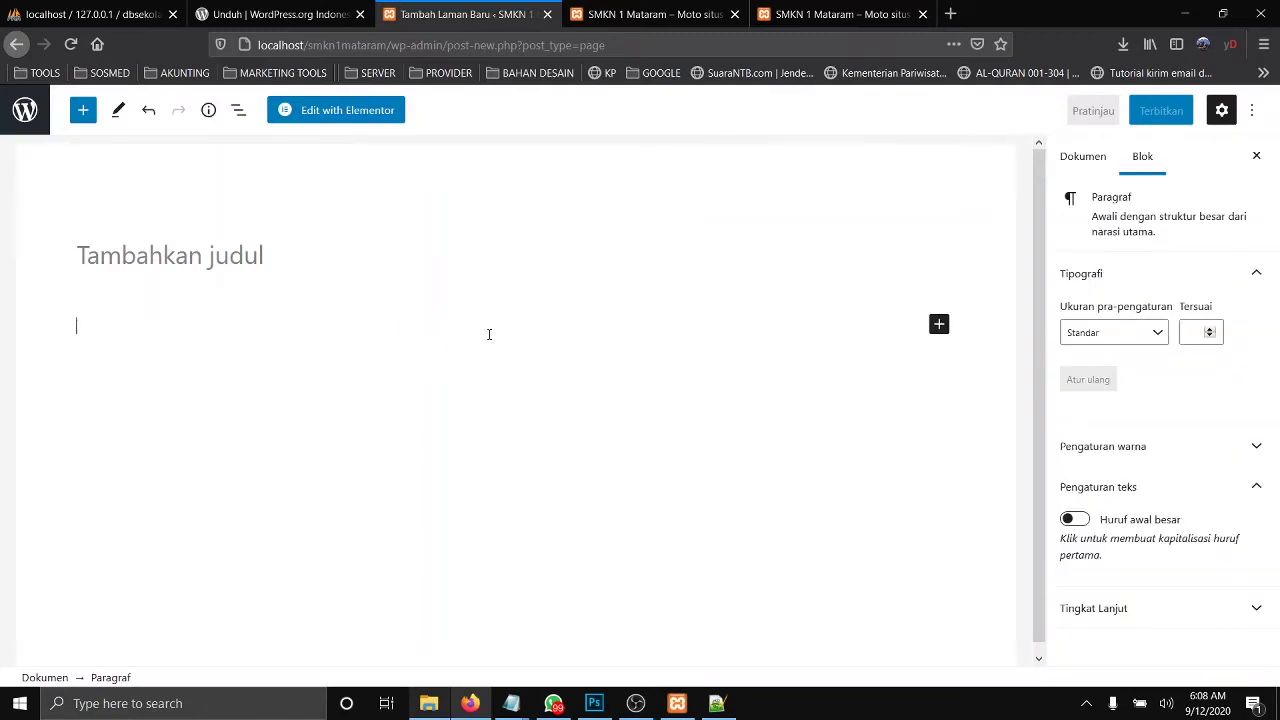
click(14, 112)
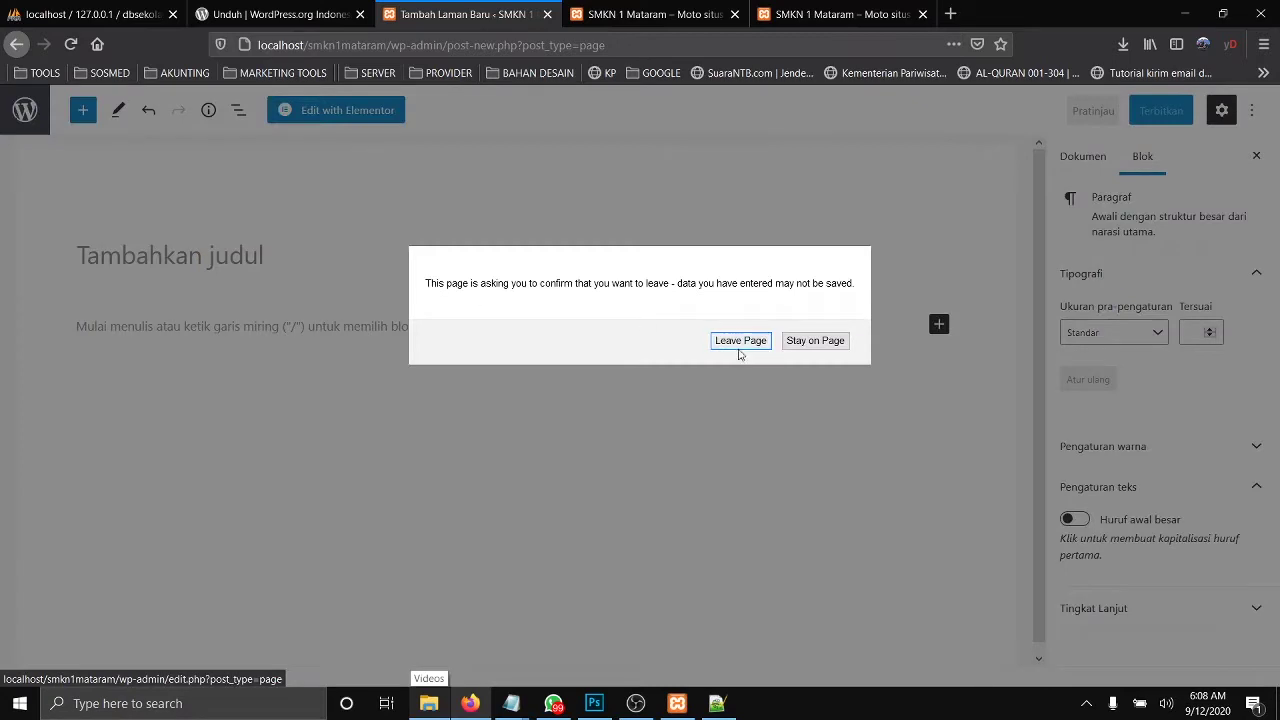
click(740, 341)
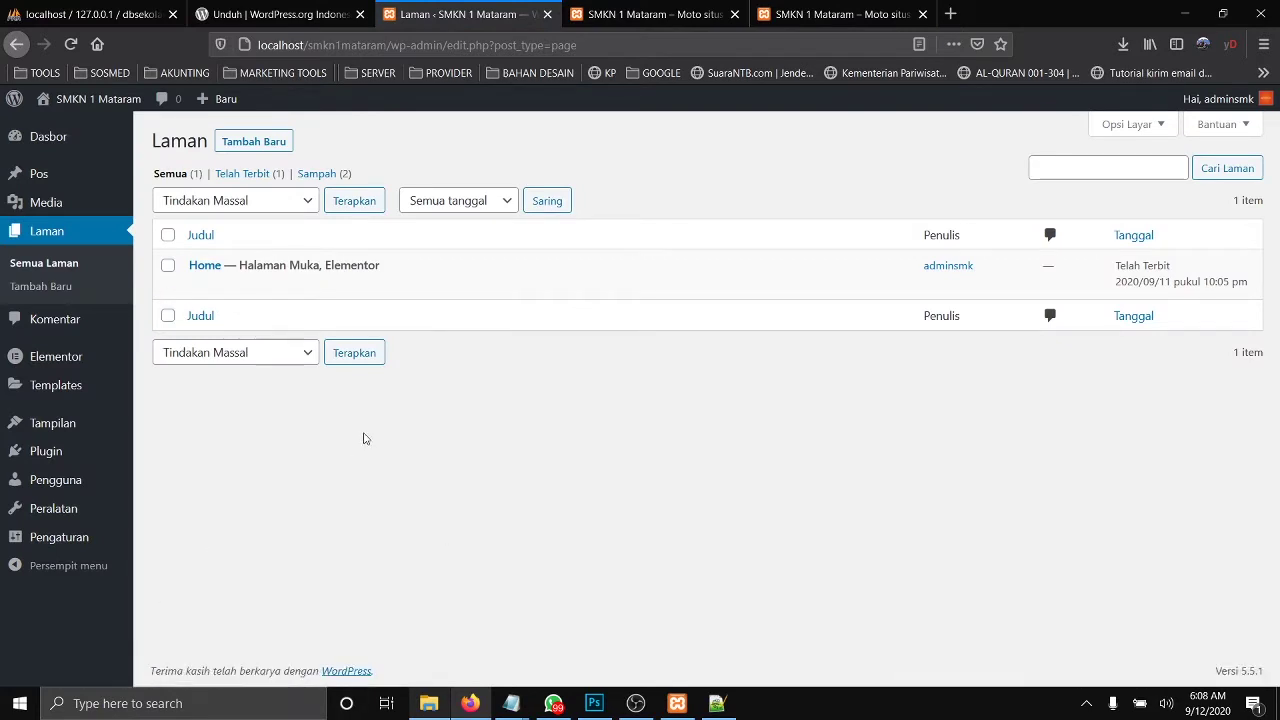
Step: Install the Classic Editor plugin from the featured plugins for adding to the site
mouse_move(46, 455)
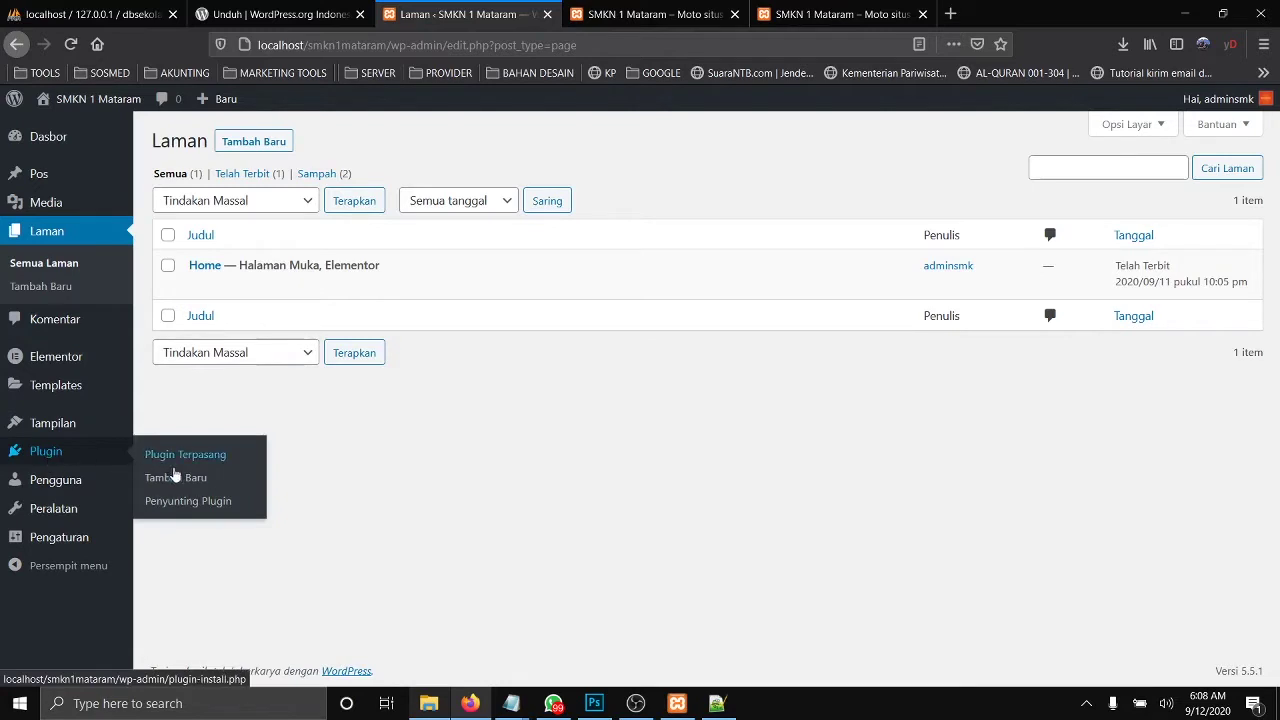
click(52, 458)
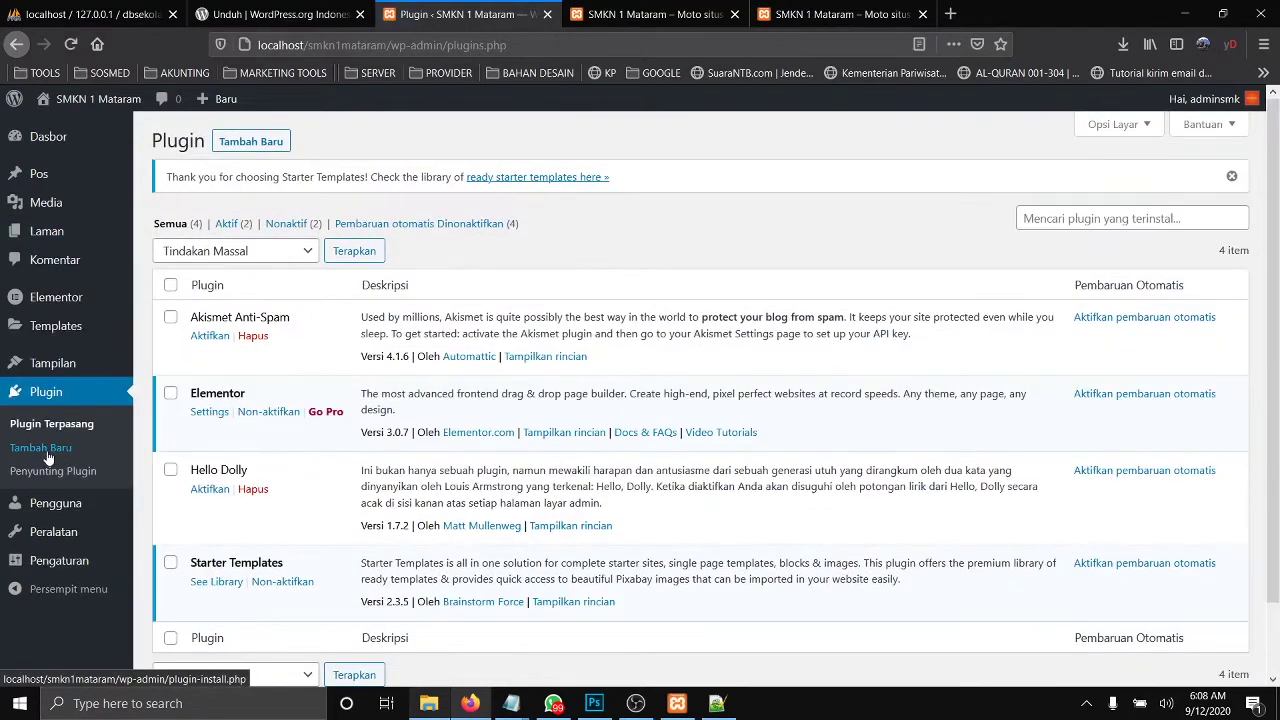
click(48, 458)
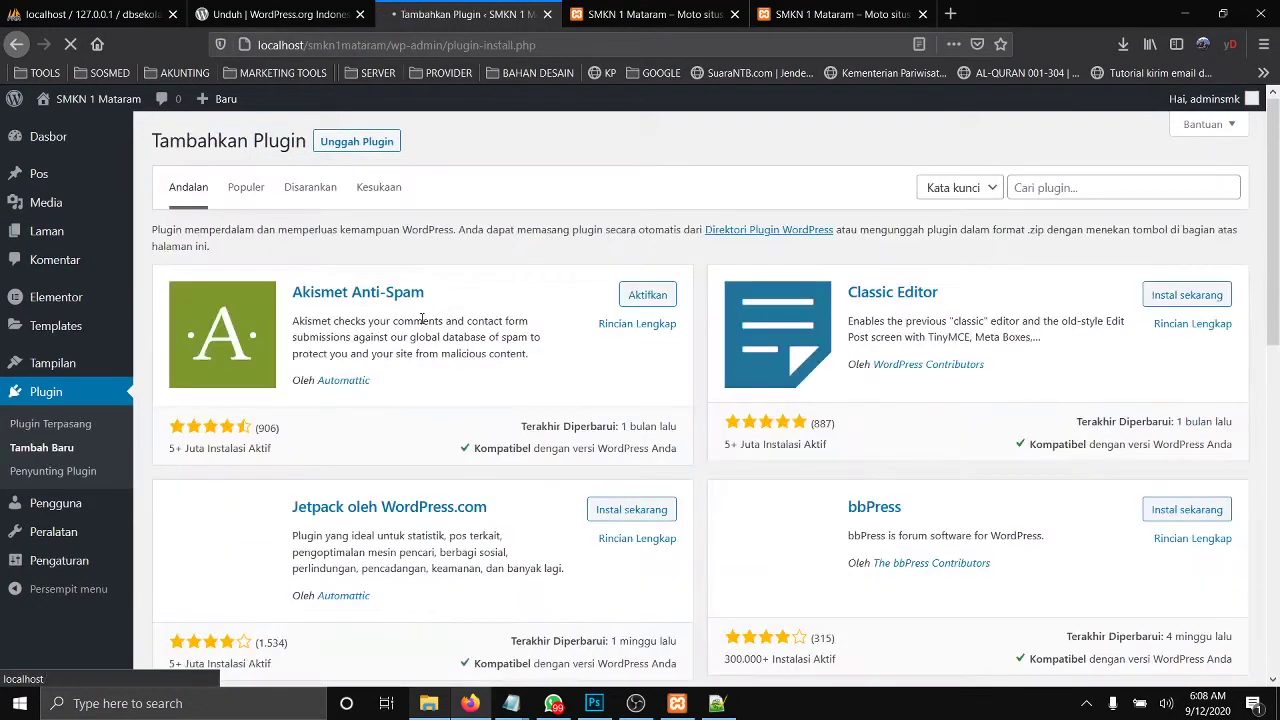
drag(848, 298, 975, 302)
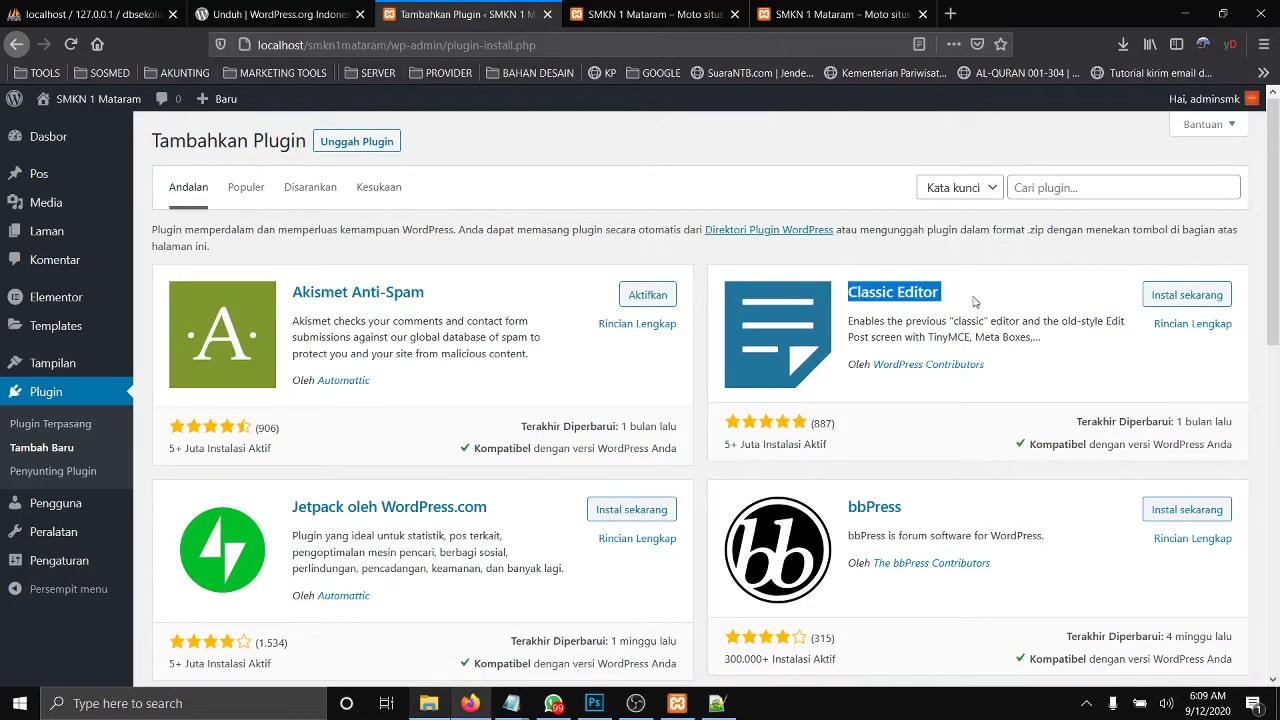
click(1181, 300)
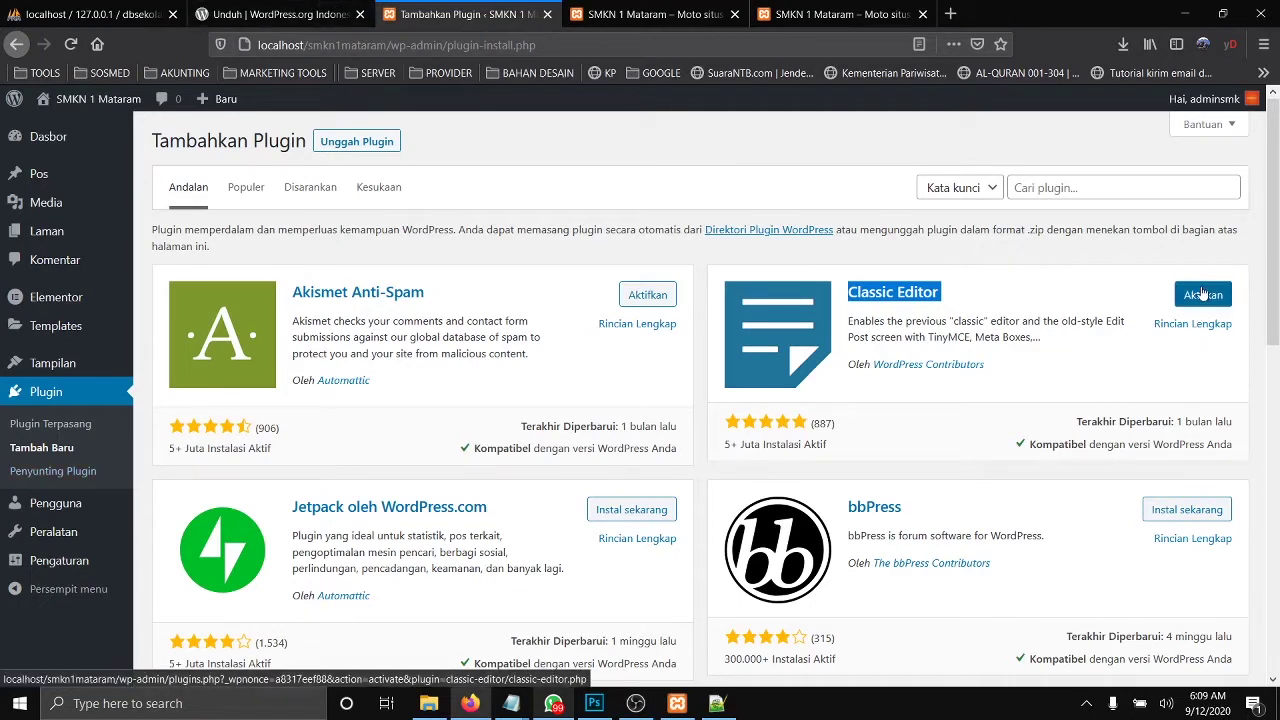
Step: Activate the Classic Editor plugin and open the list of all pages
click(1203, 294)
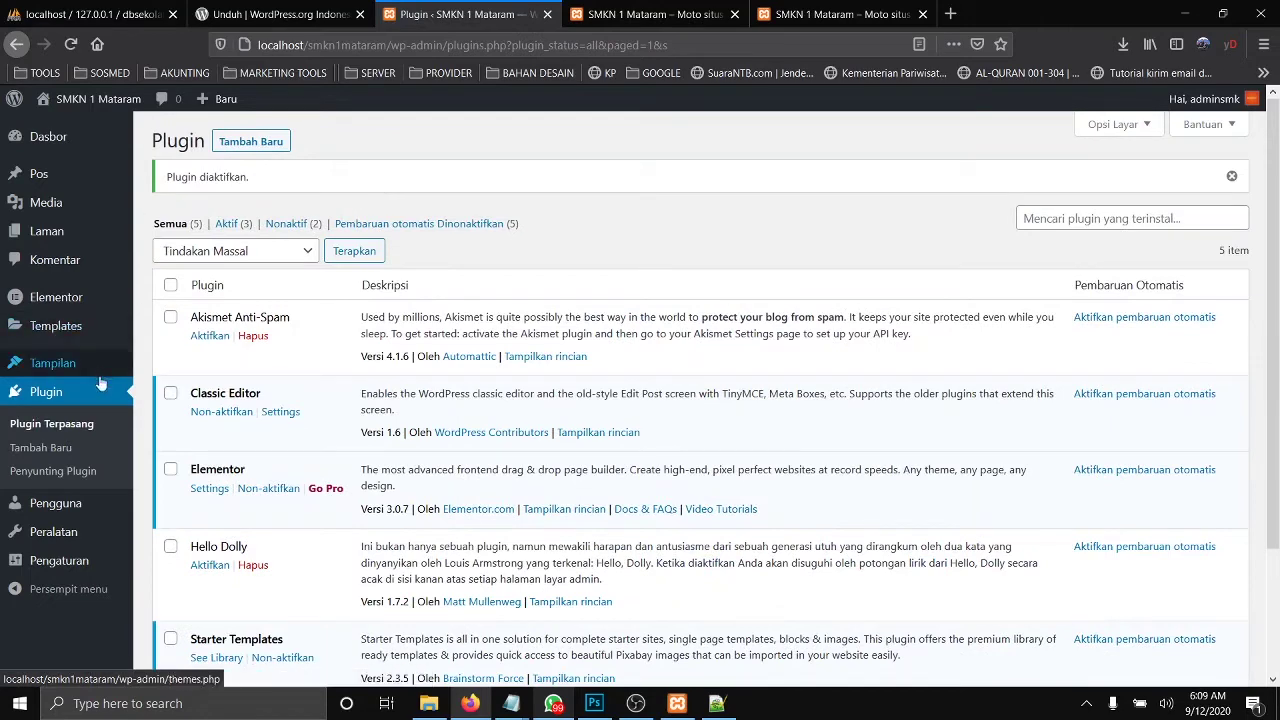
mouse_move(60, 243)
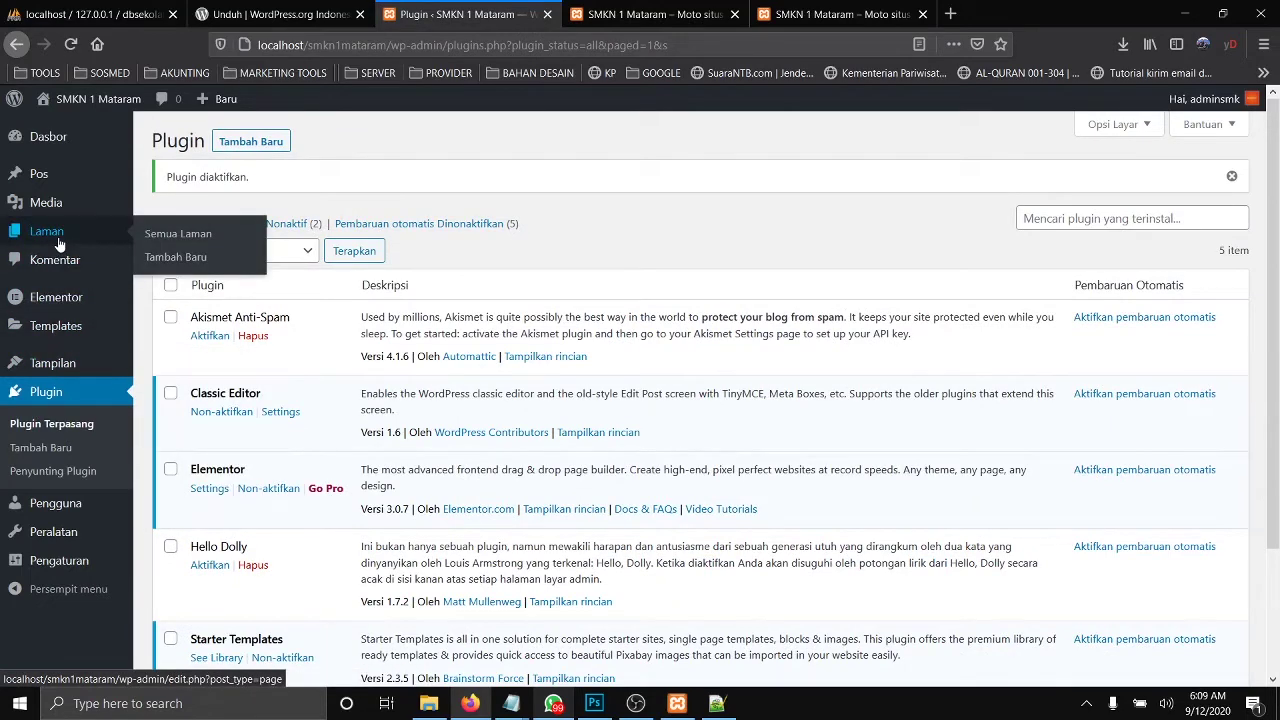
click(168, 245)
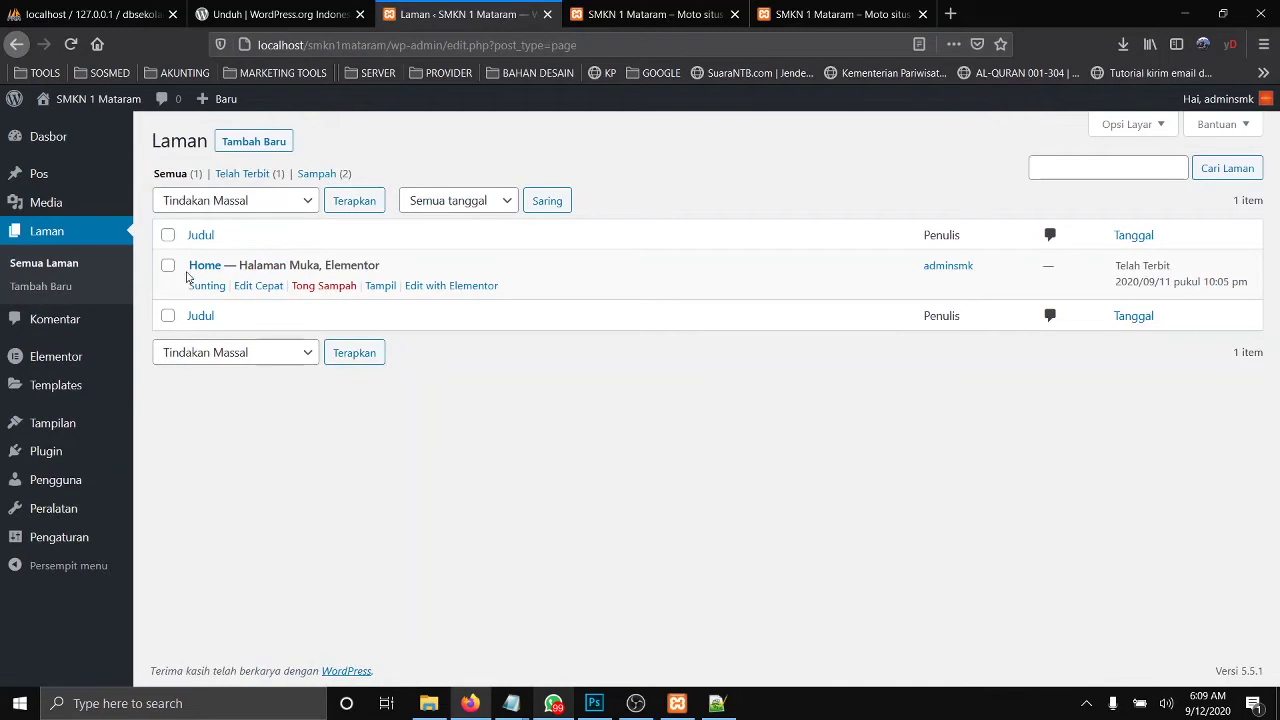
right_click(438, 293)
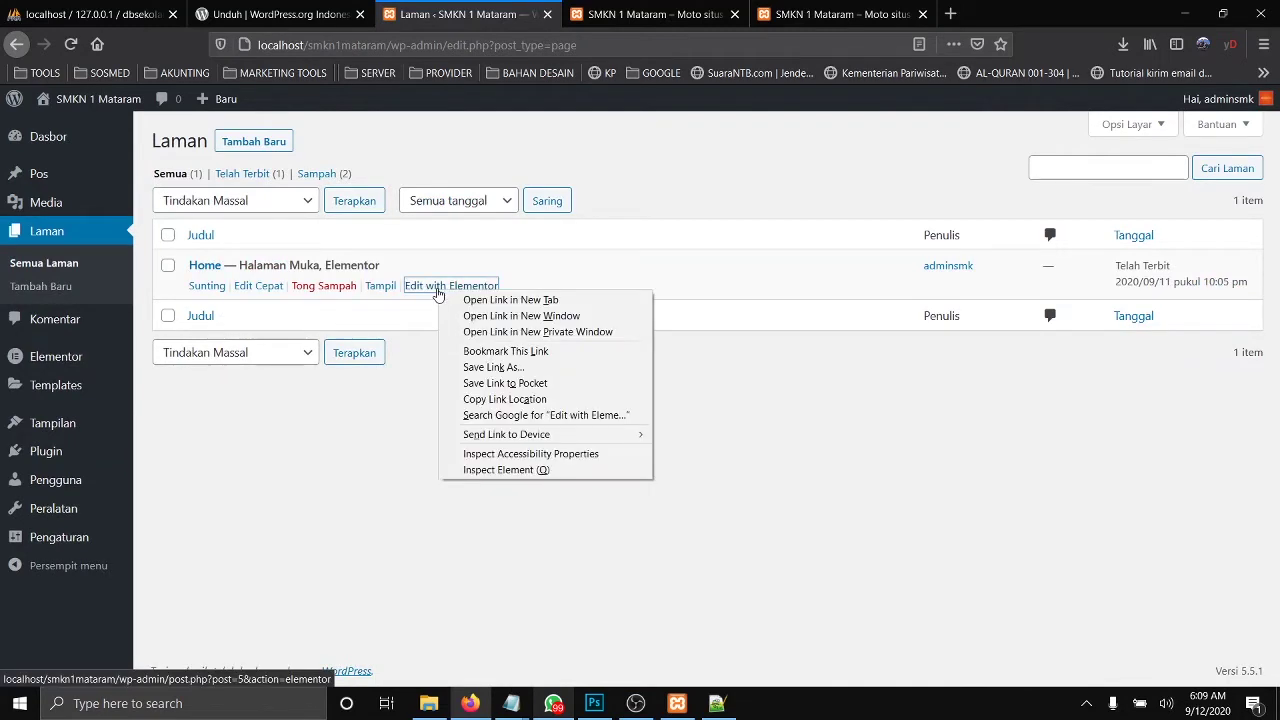
click(267, 441)
Step: Start a new page and examine the classic editor's Visual and Teks modes and its page options
click(269, 150)
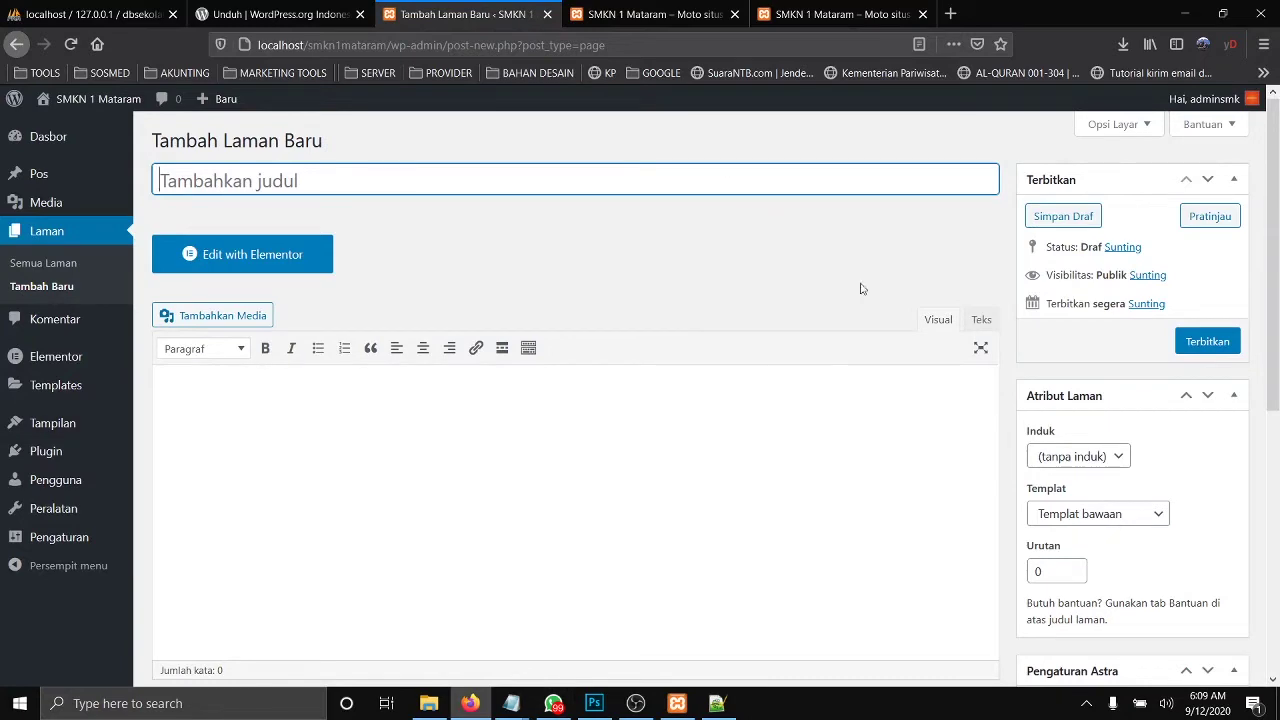
click(976, 323)
click(936, 321)
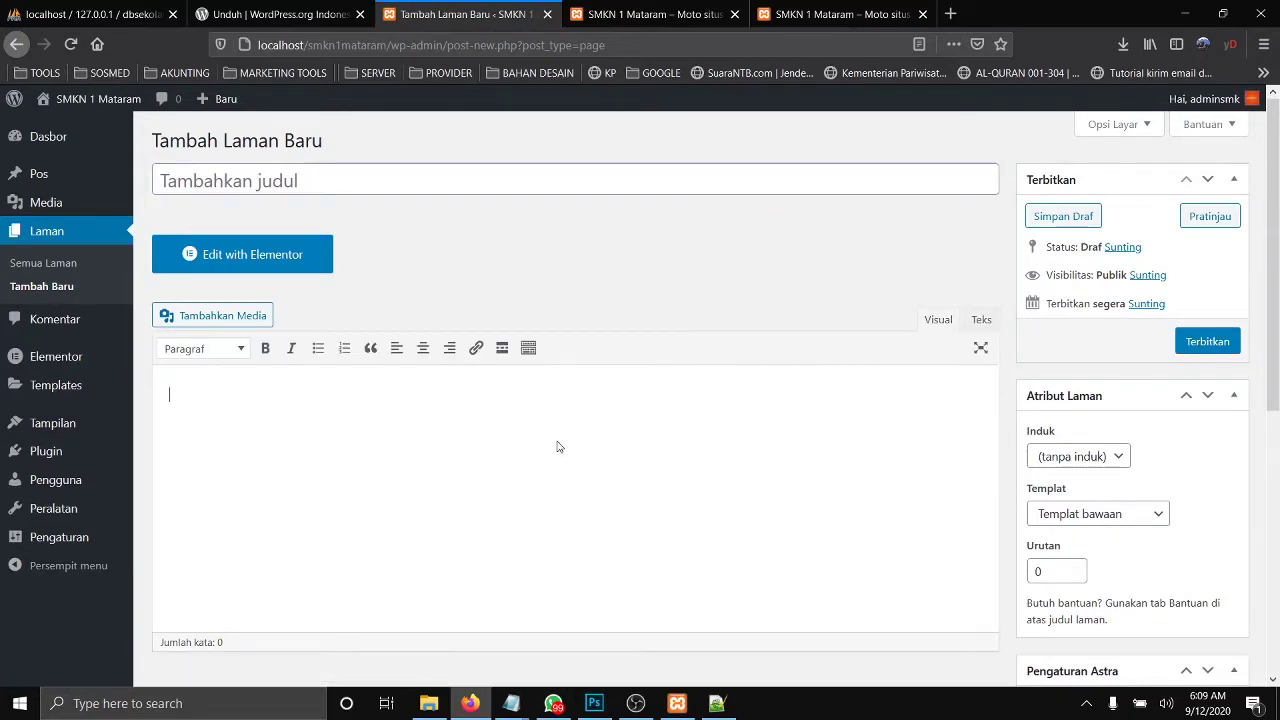
scroll(1000, 460, down, 5)
scroll(834, 463, up, 5)
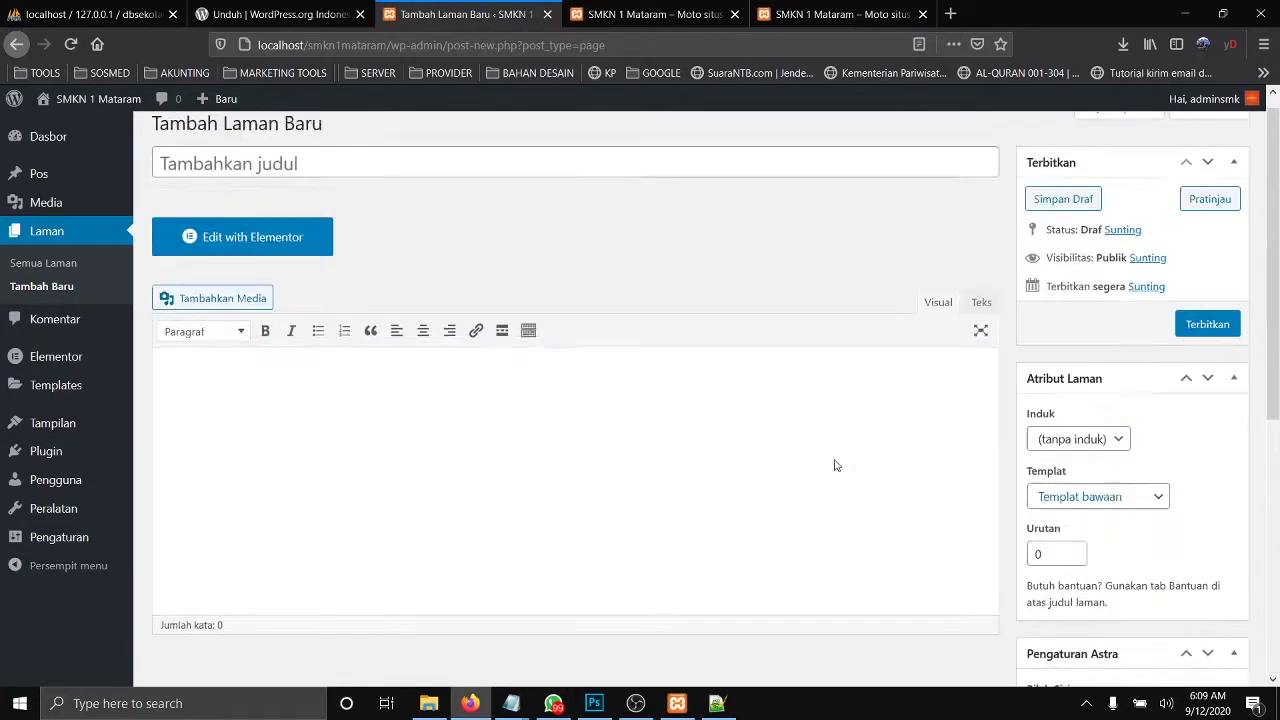
Step: Title the new page Profile, publish it and start another new page
click(347, 176)
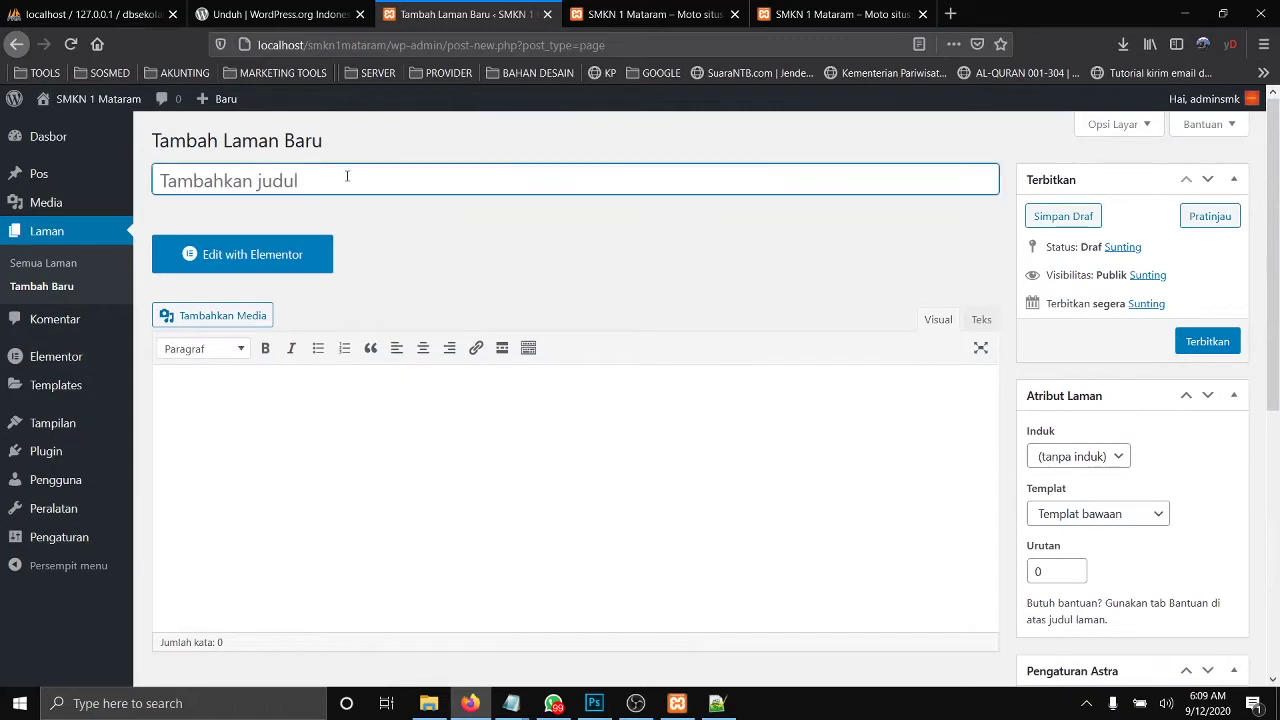
text(Profile)
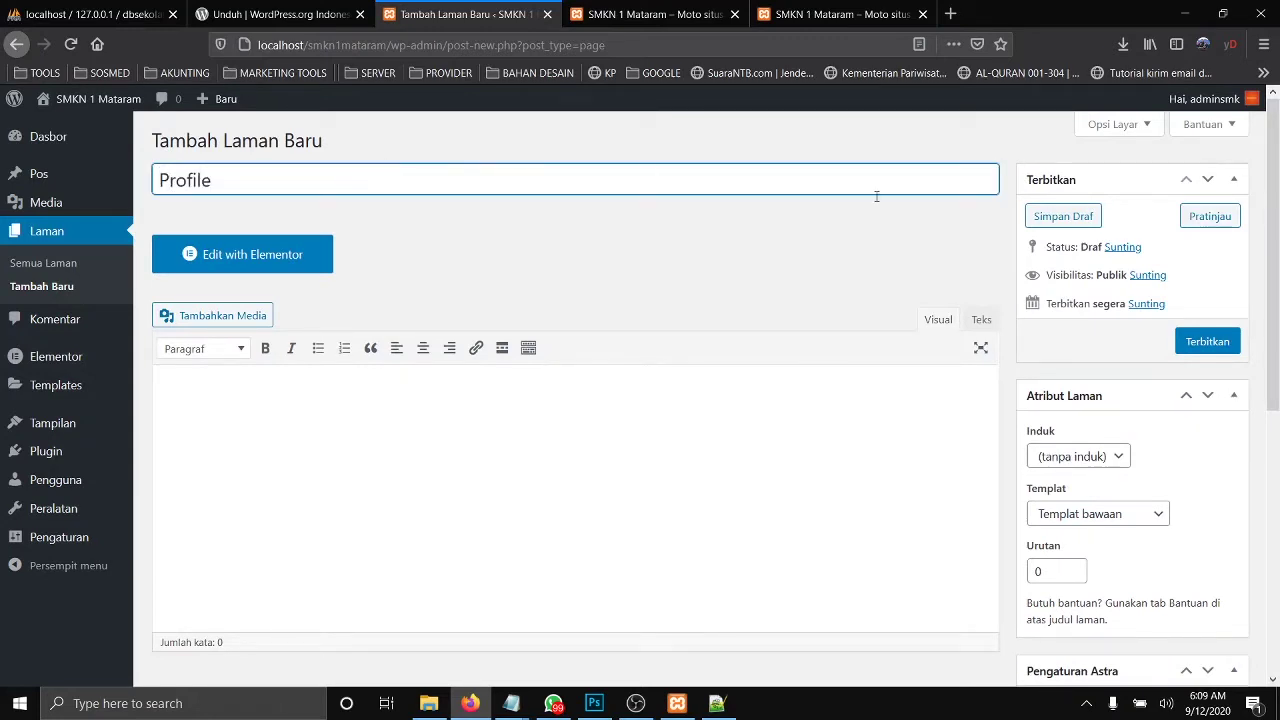
click(1207, 341)
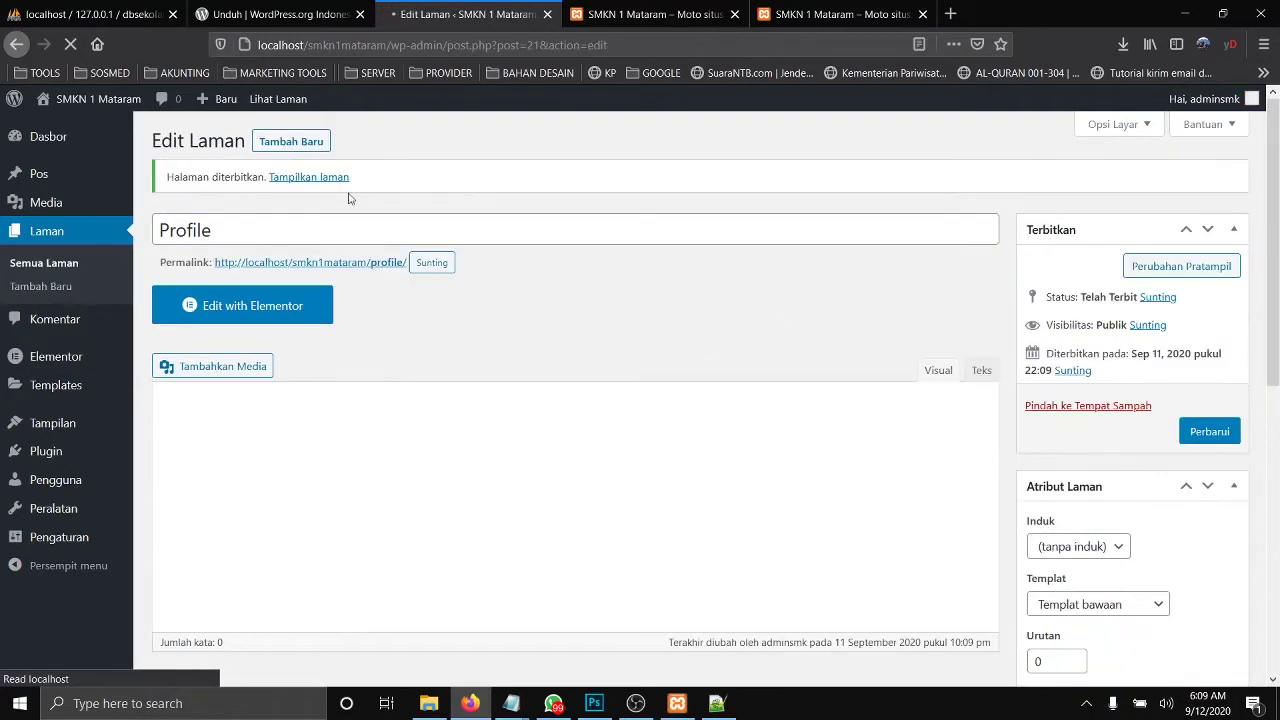
click(297, 146)
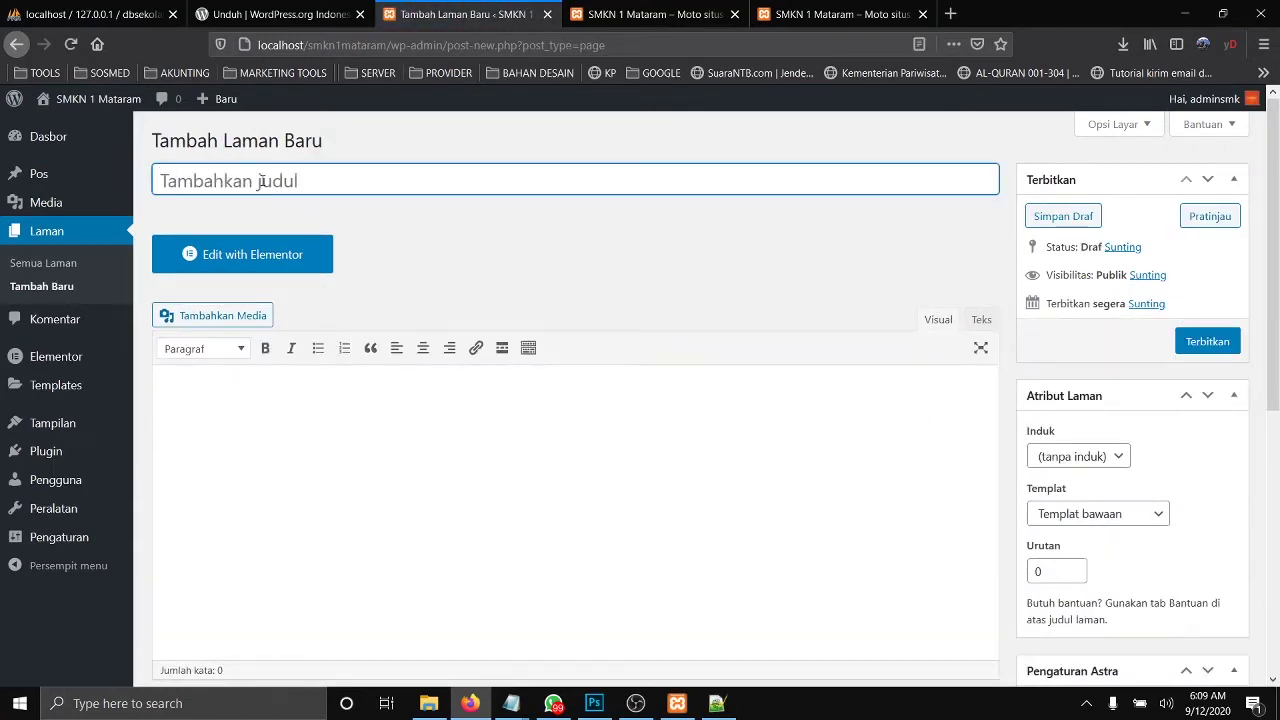
text(Jadwal S)
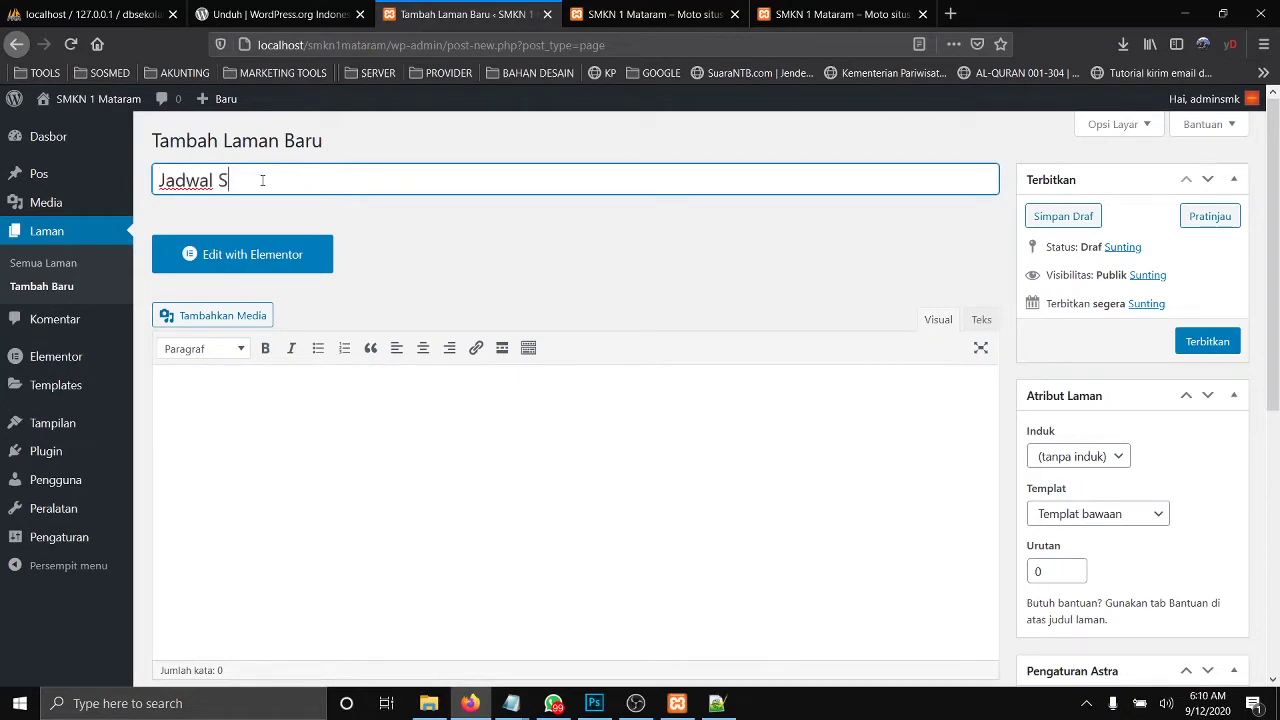
key(BackSpace)
key(BackSpace)
key(BackSpace)
key(BackSpace)
key(BackSpace)
key(BackSpace)
key(BackSpace)
Step: Title the new page Data Guru and publish it with an empty body
text(Data Gu)
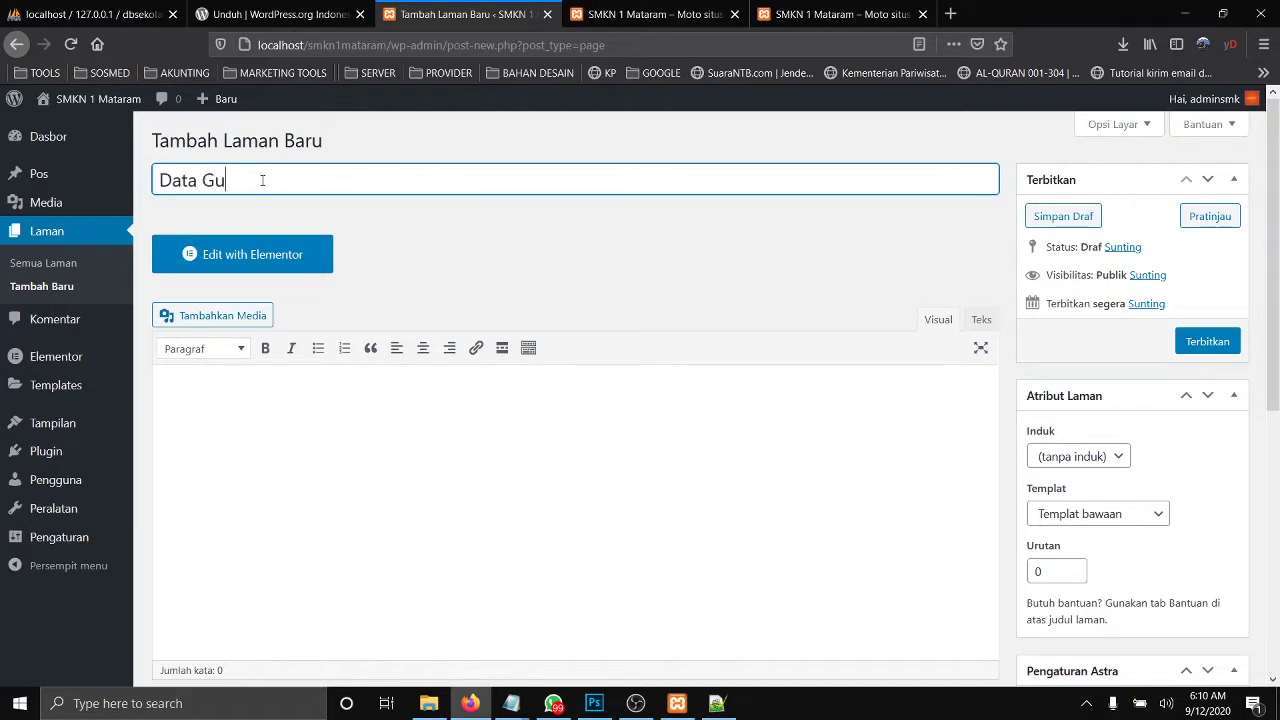
text(ru)
click(1193, 355)
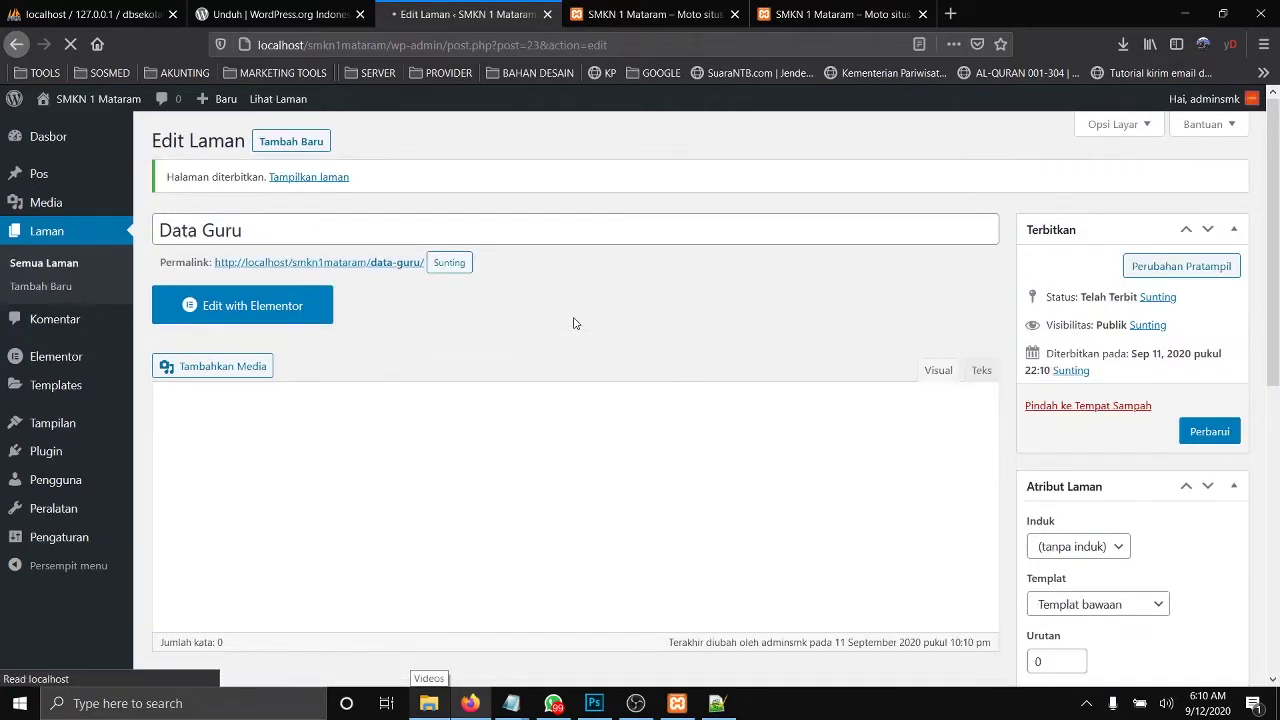
Step: Add another new page titled Fasilitas and publish it
click(291, 144)
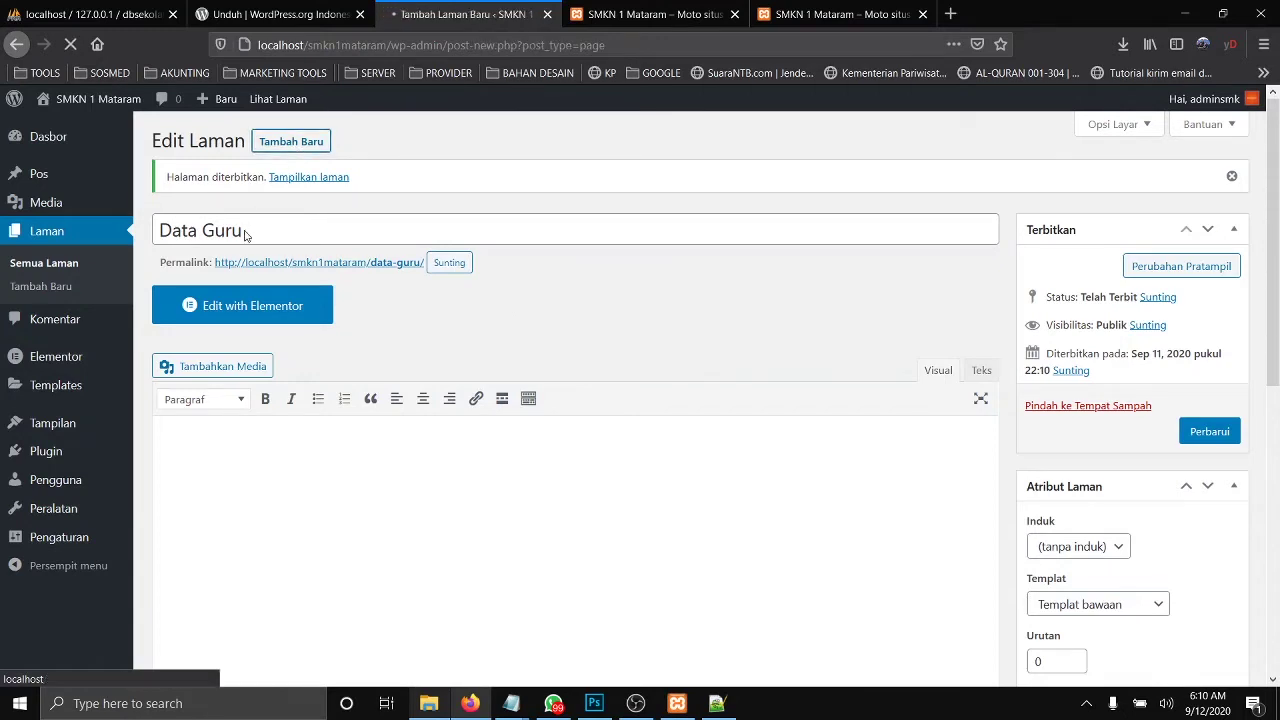
text(Fa)
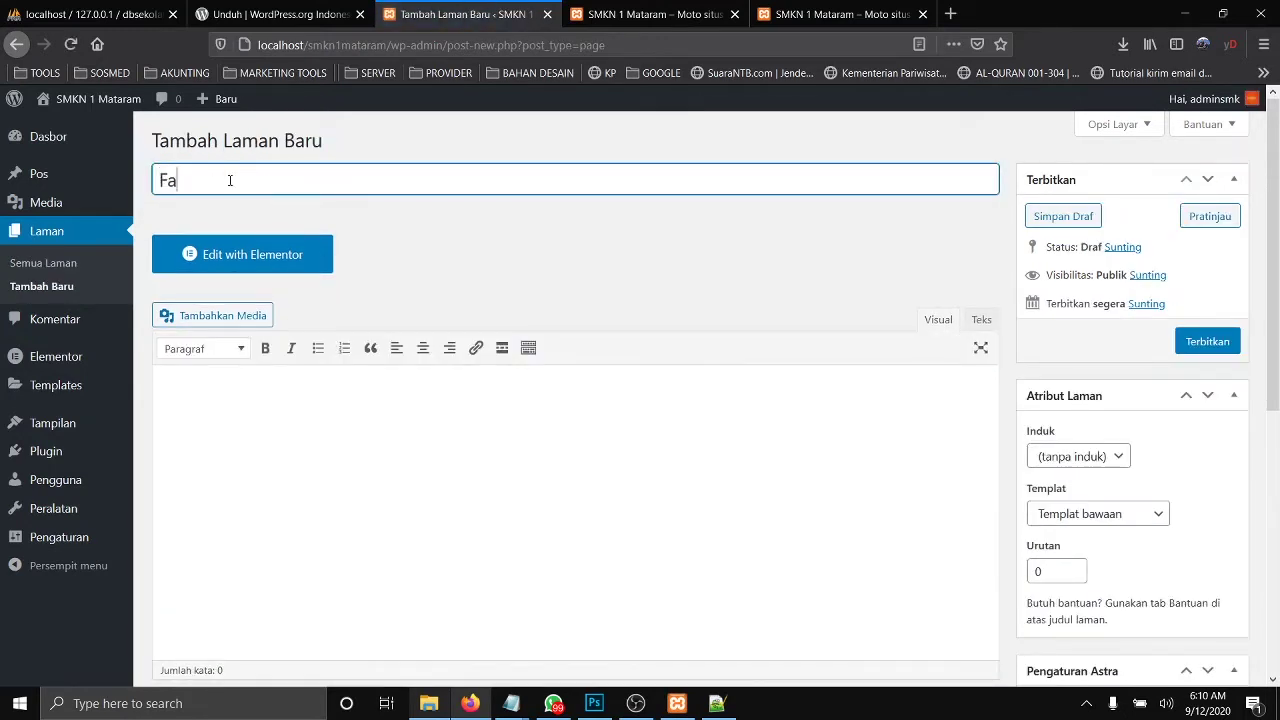
text(silitas)
click(1205, 344)
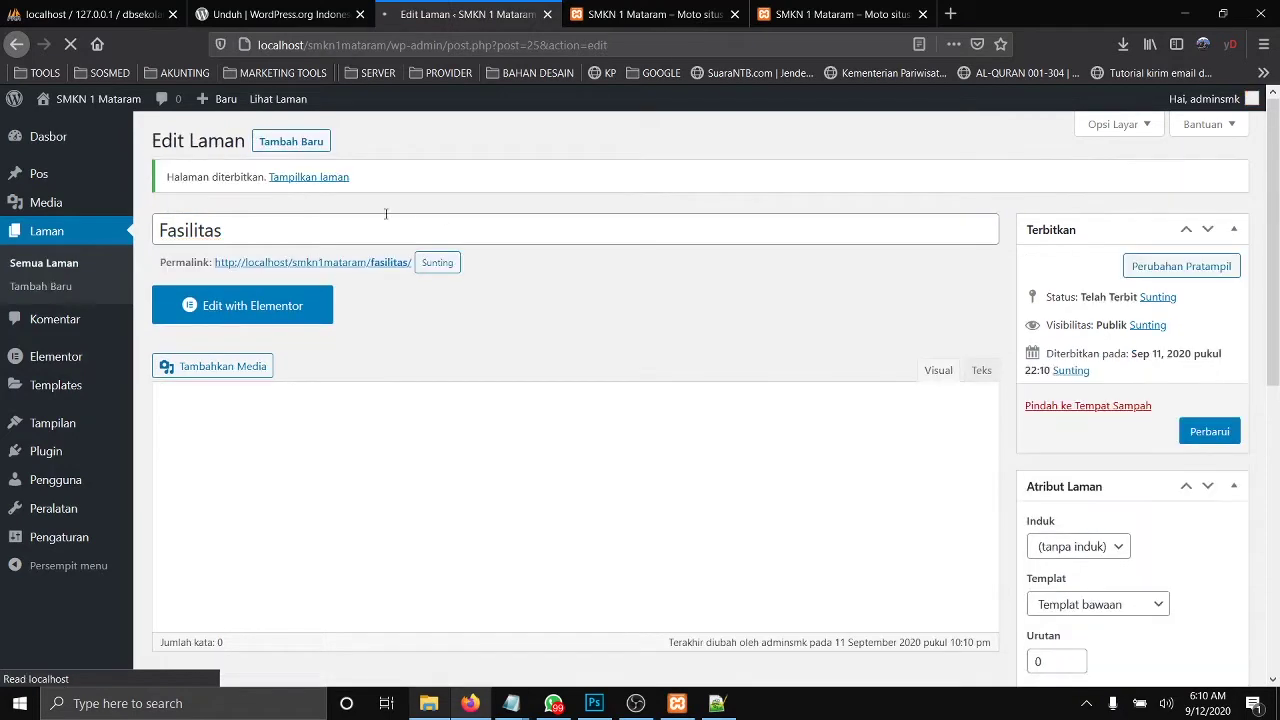
Step: Add another new page titled Gallery and publish it
click(293, 142)
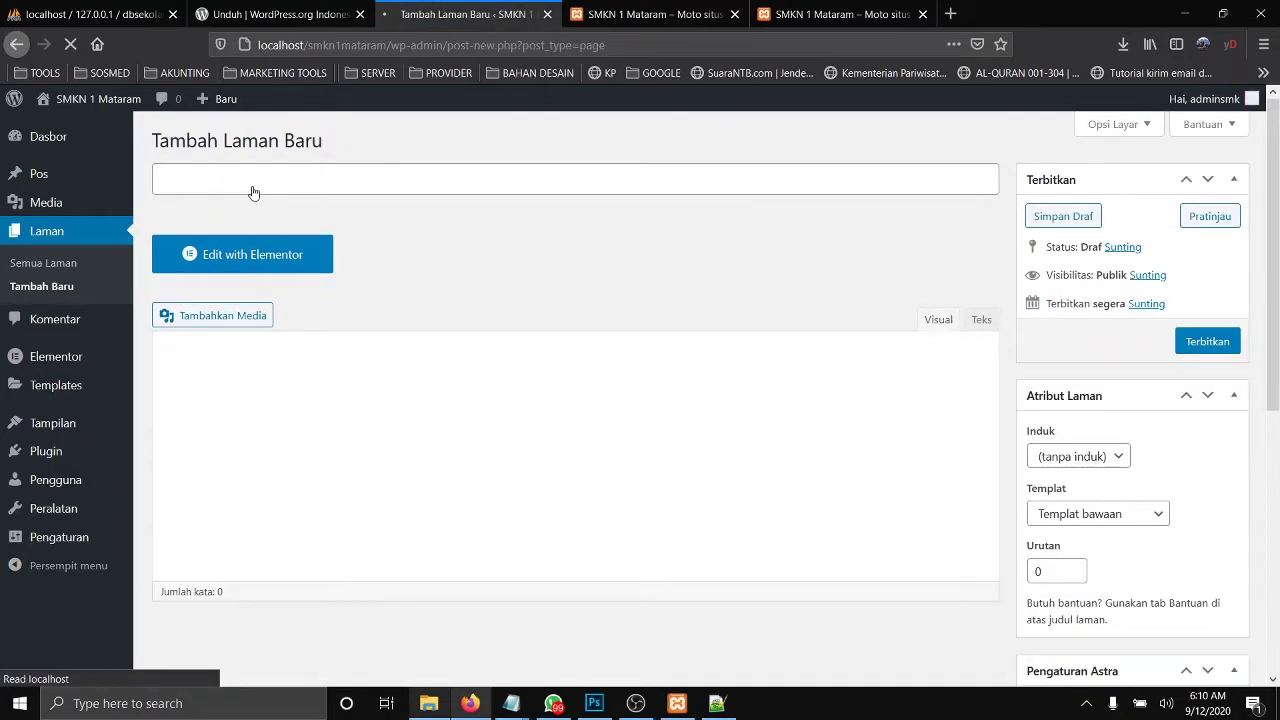
text(Gallery)
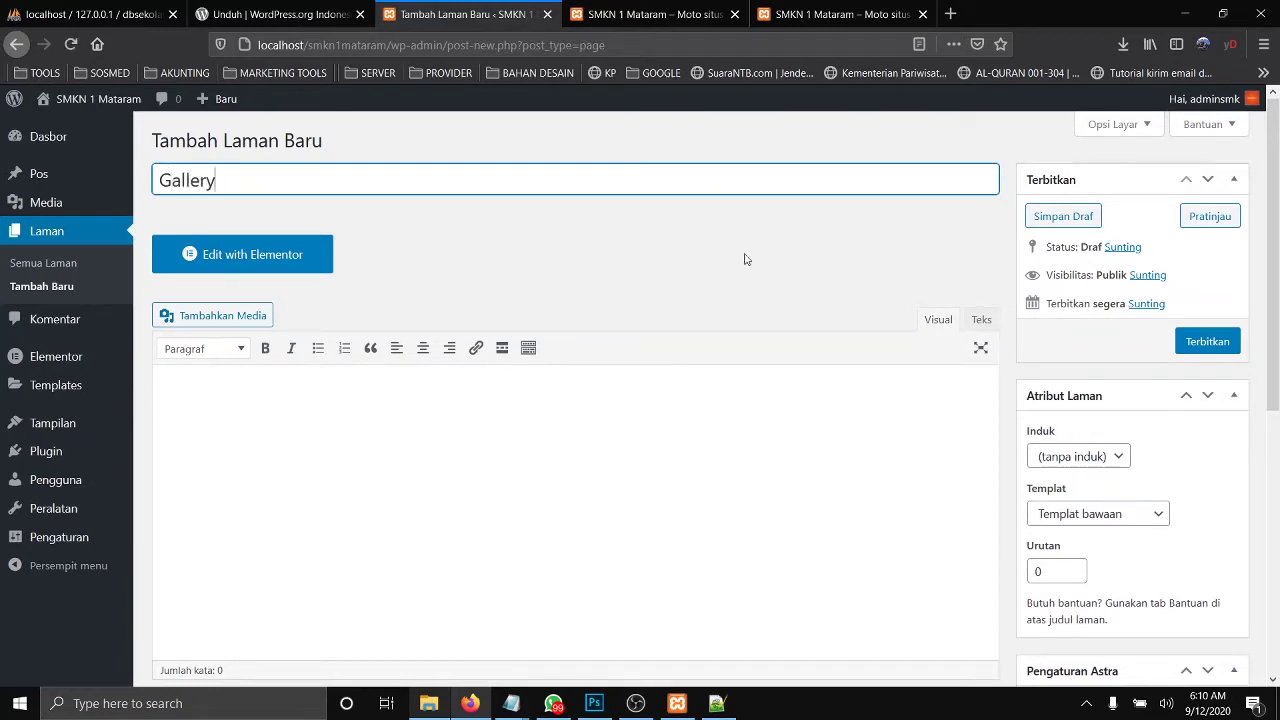
click(1203, 344)
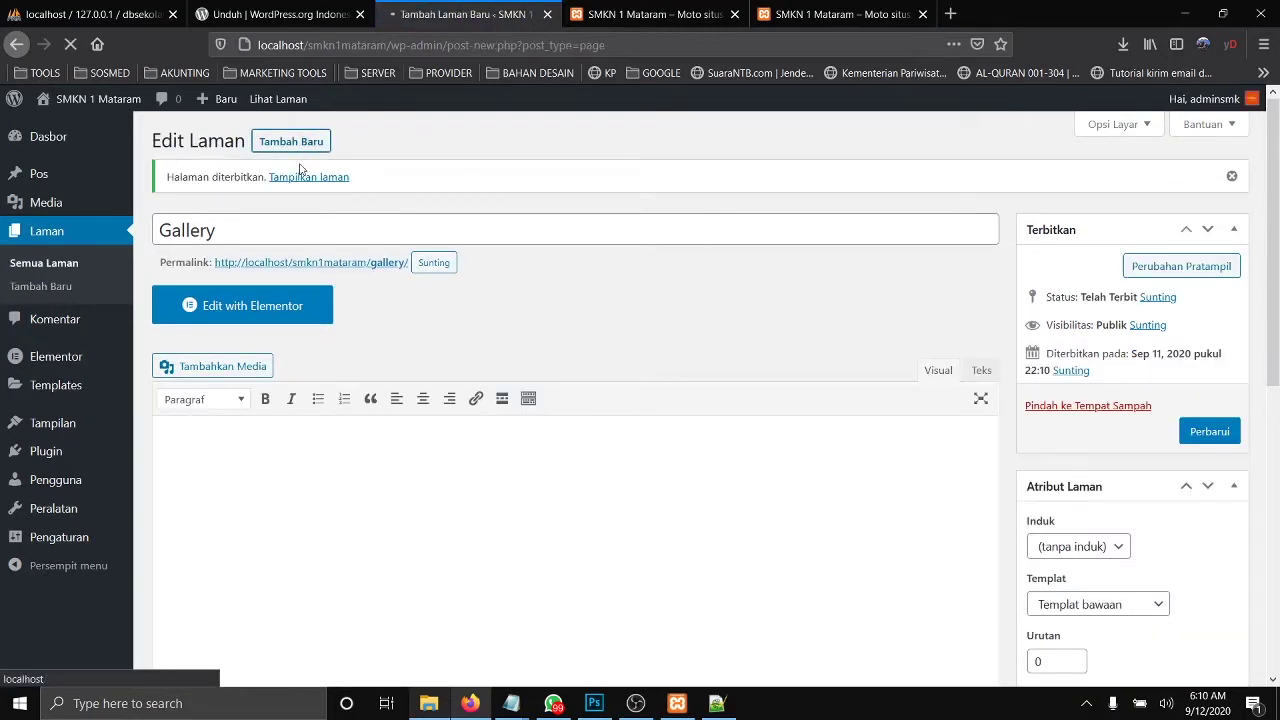
Step: Add another new page titled Artikel and publish it
text(A)
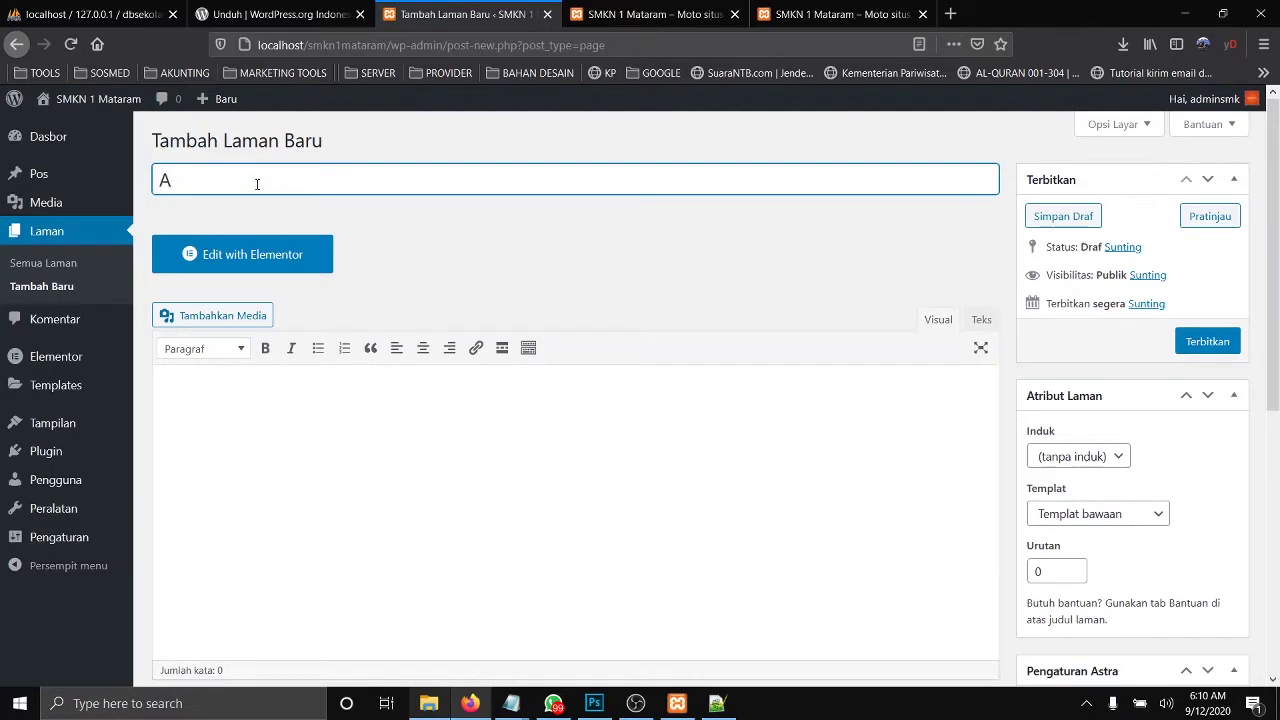
text(rtikel)
click(1201, 342)
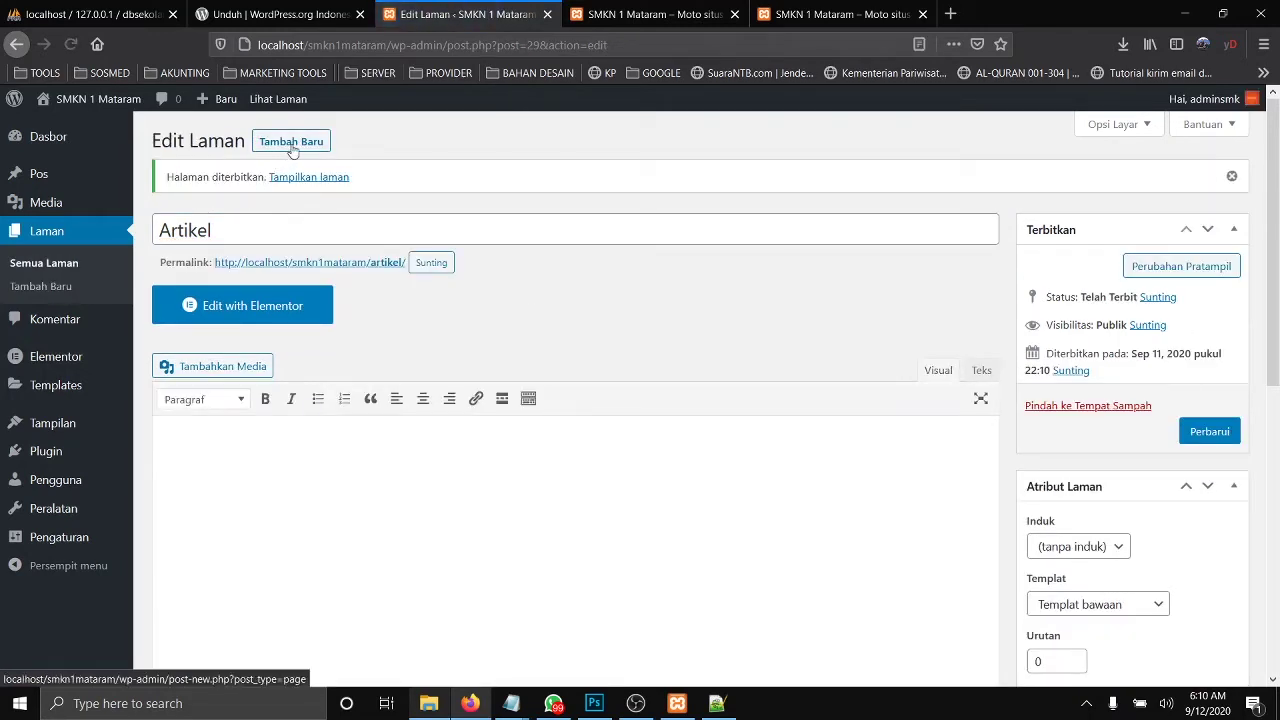
Step: Add another new page titled Kontak and publish it
click(291, 143)
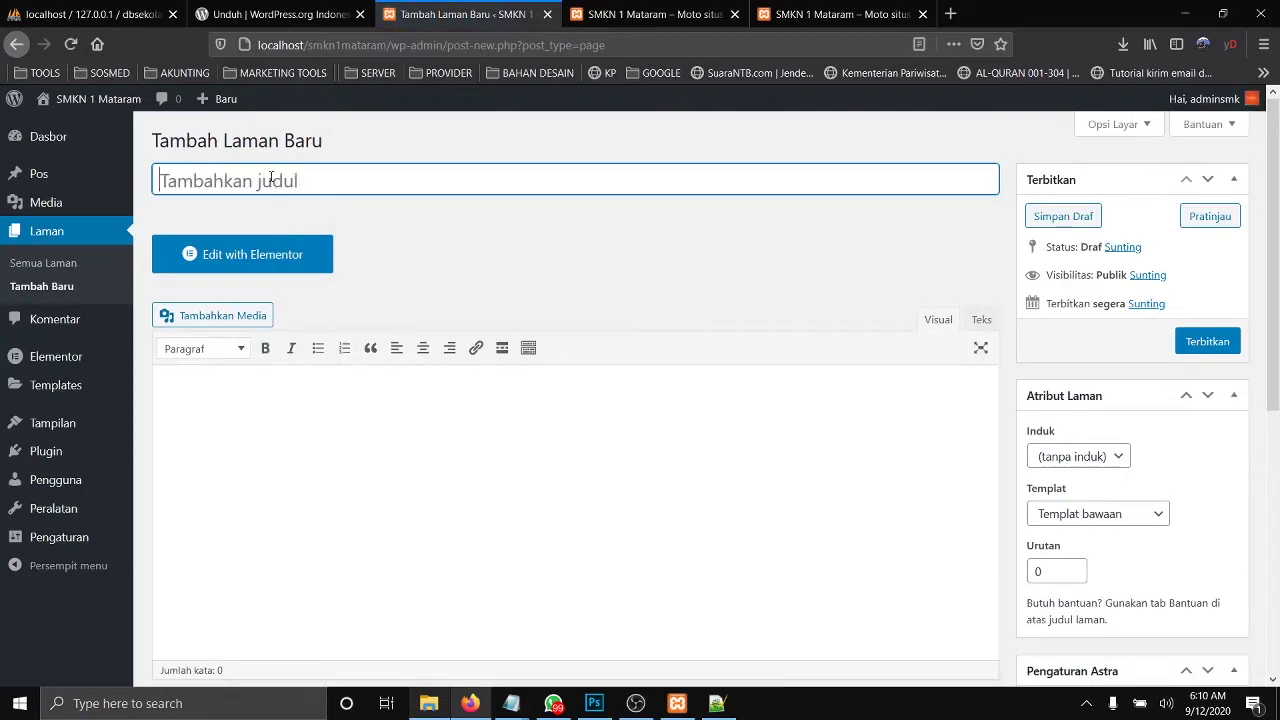
text(Kontak)
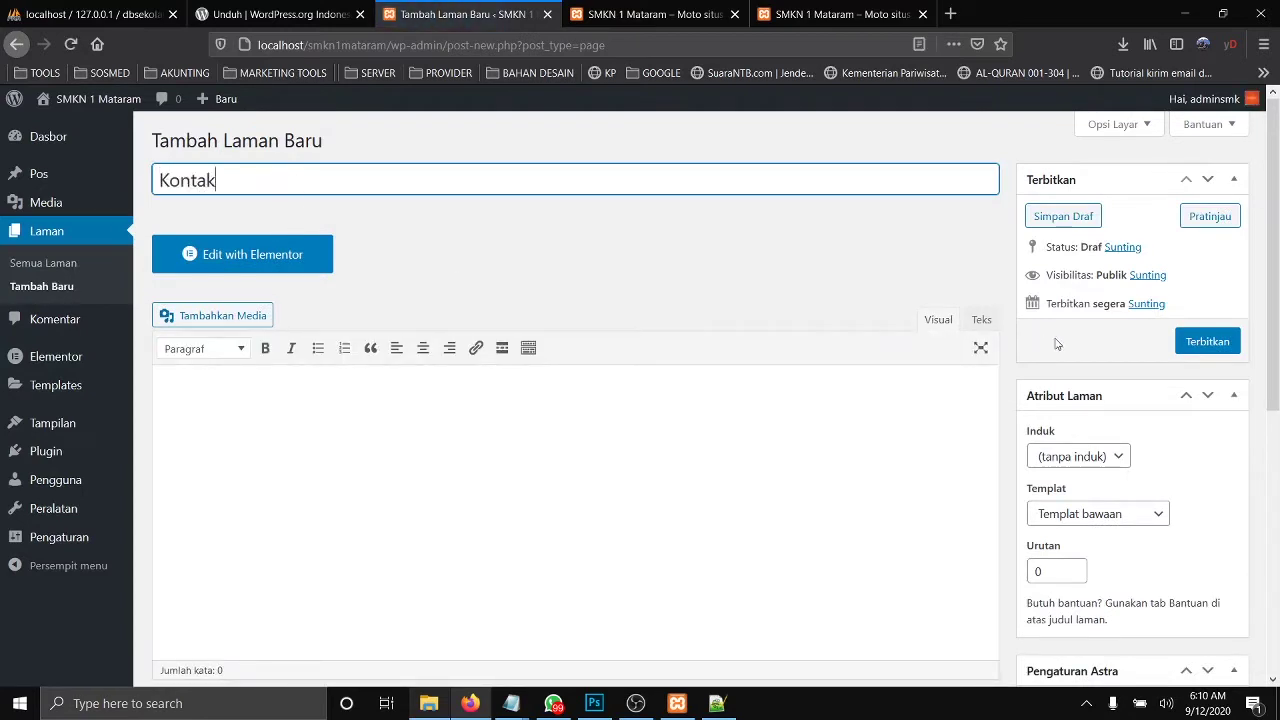
click(1196, 348)
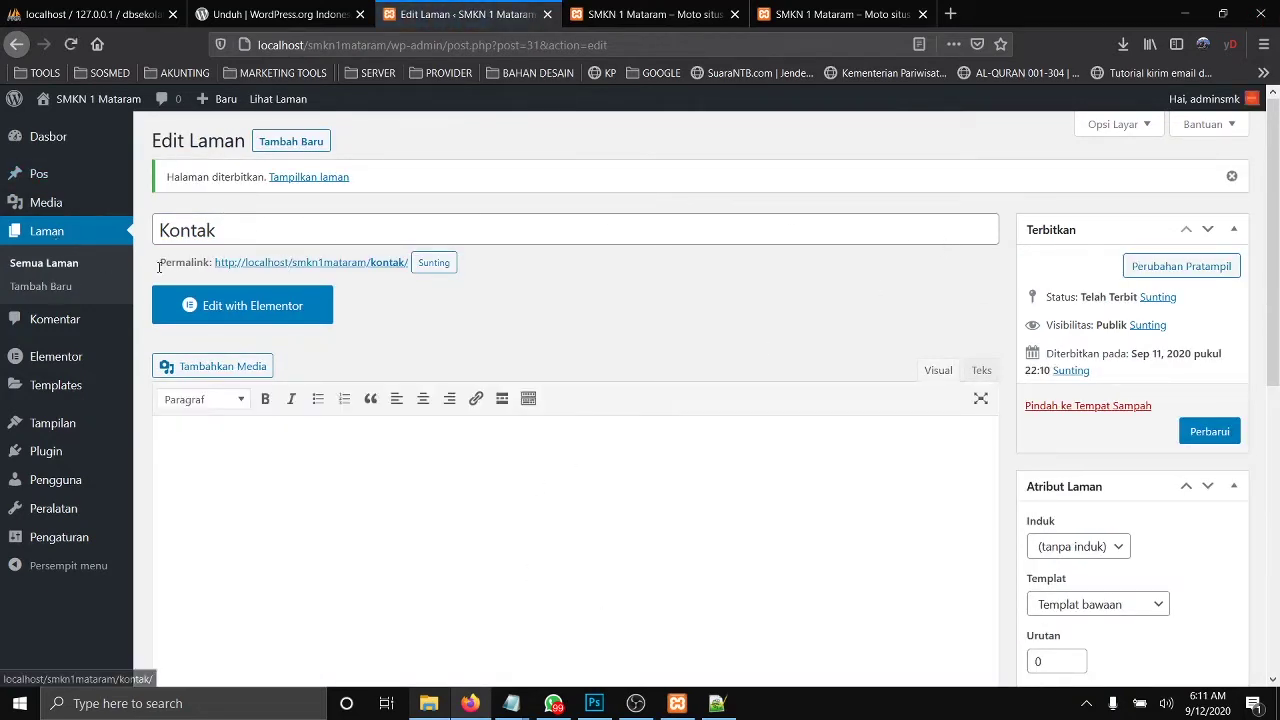
Step: Review the list of all pages, highlight the header menu links on the live front page and return to the page list
click(55, 268)
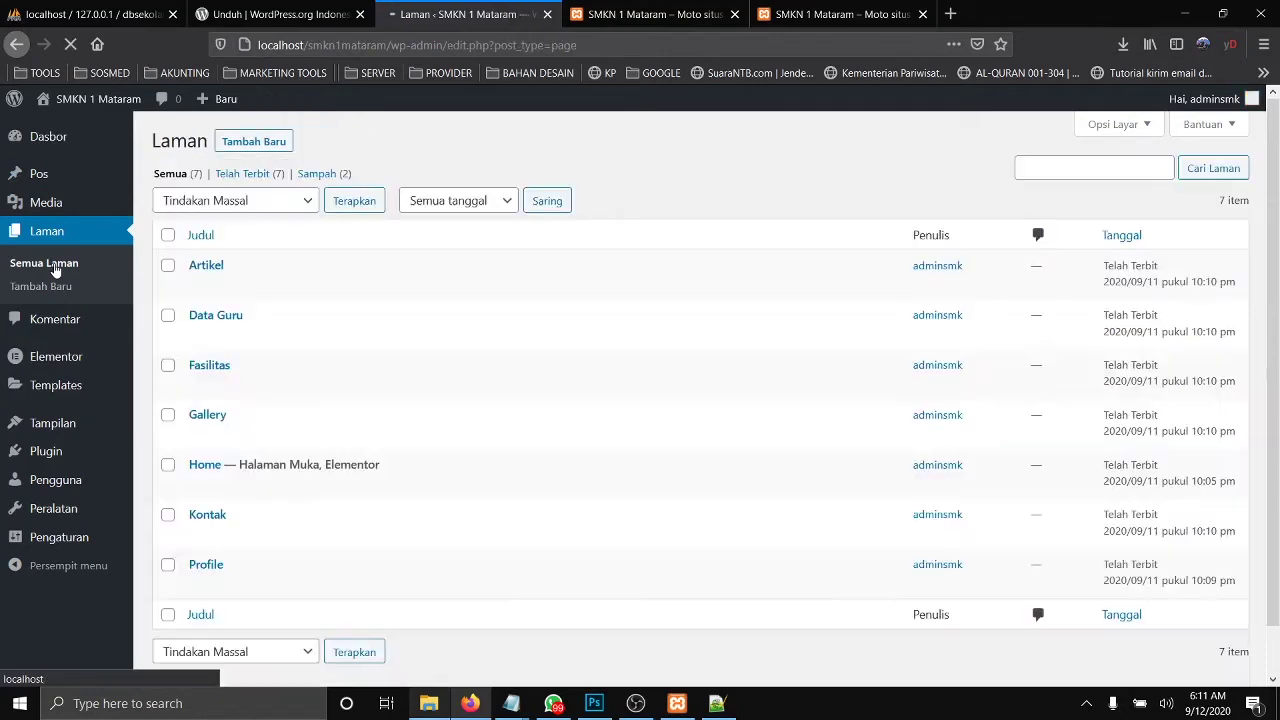
scroll(272, 400, down, 1)
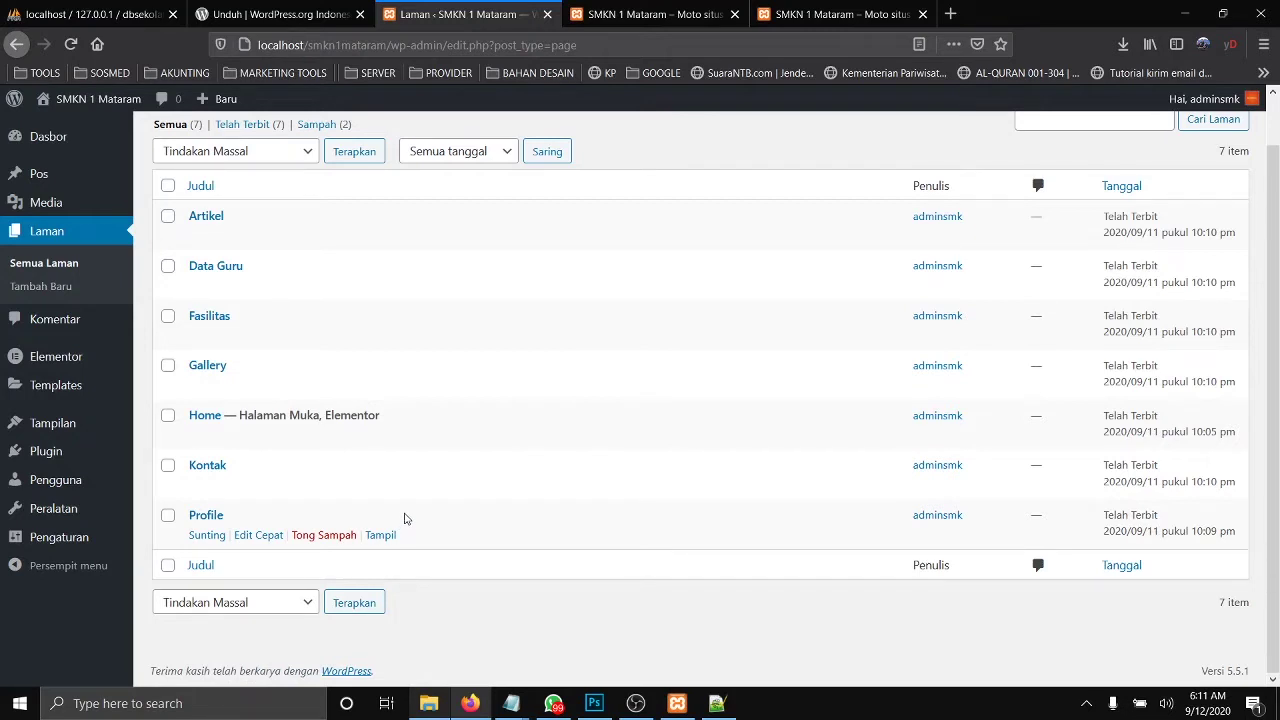
scroll(405, 518, up, 1)
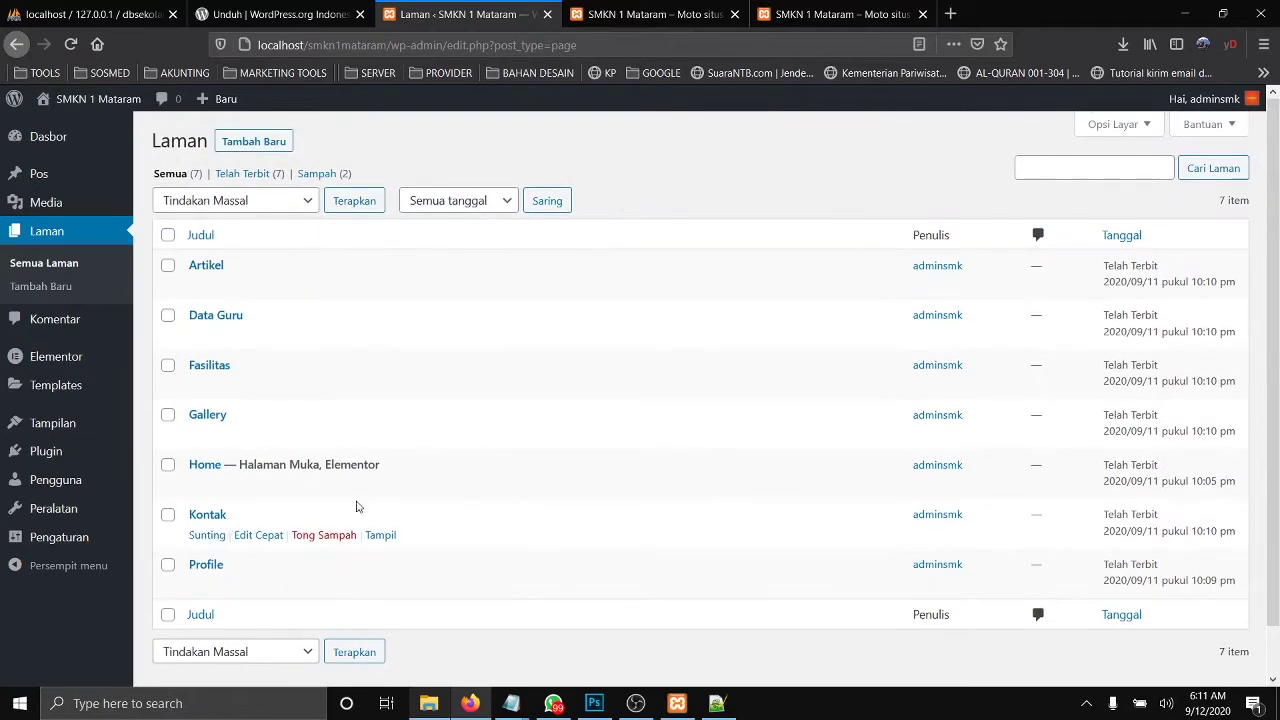
click(630, 14)
click(307, 151)
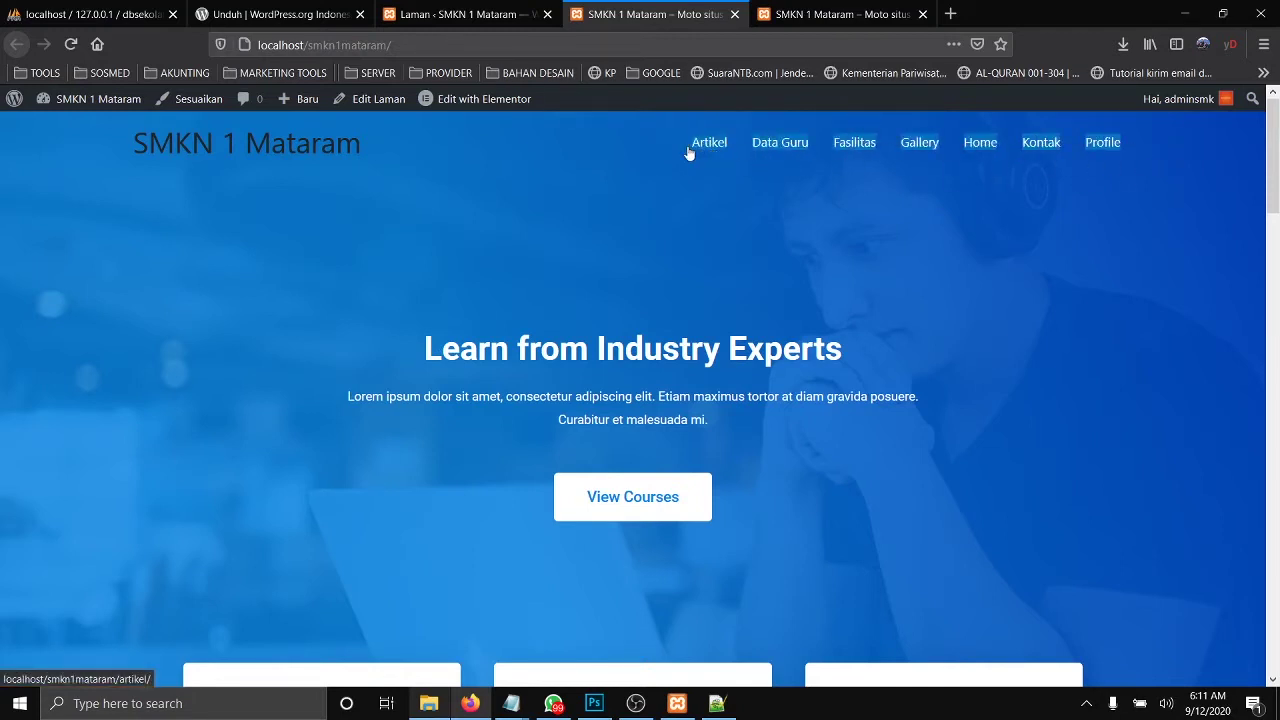
click(432, 18)
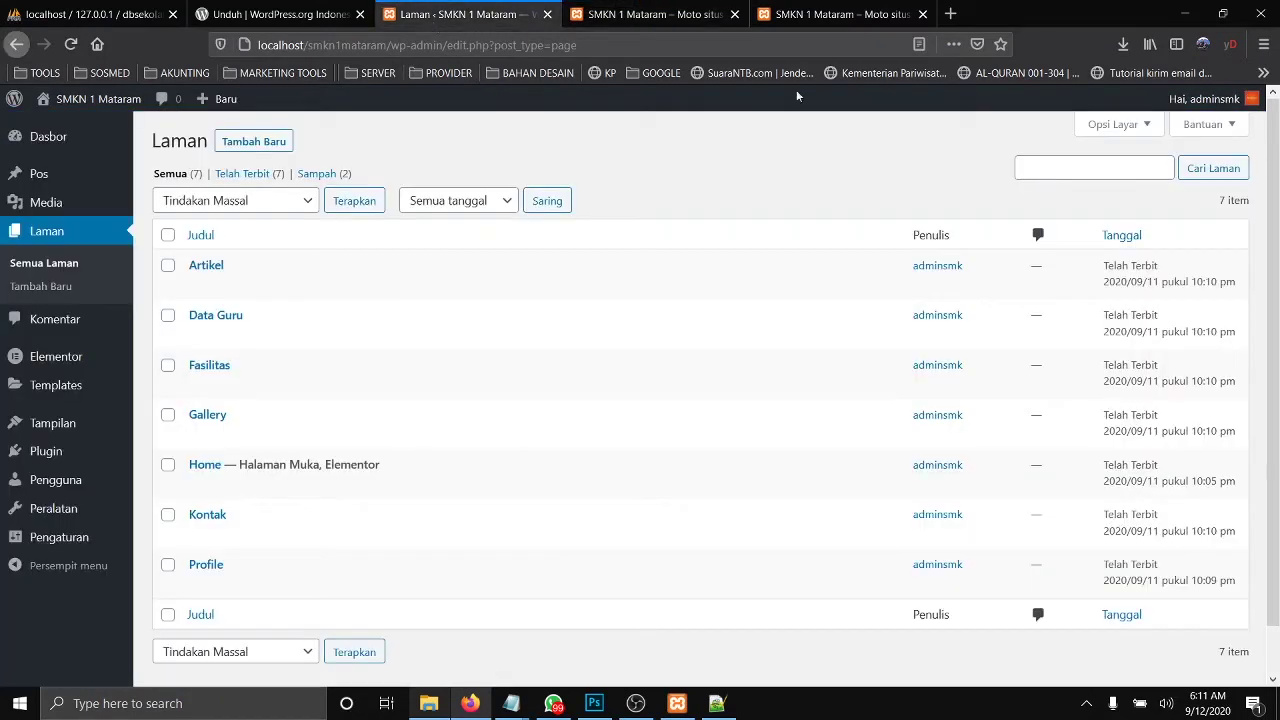
mouse_move(34, 428)
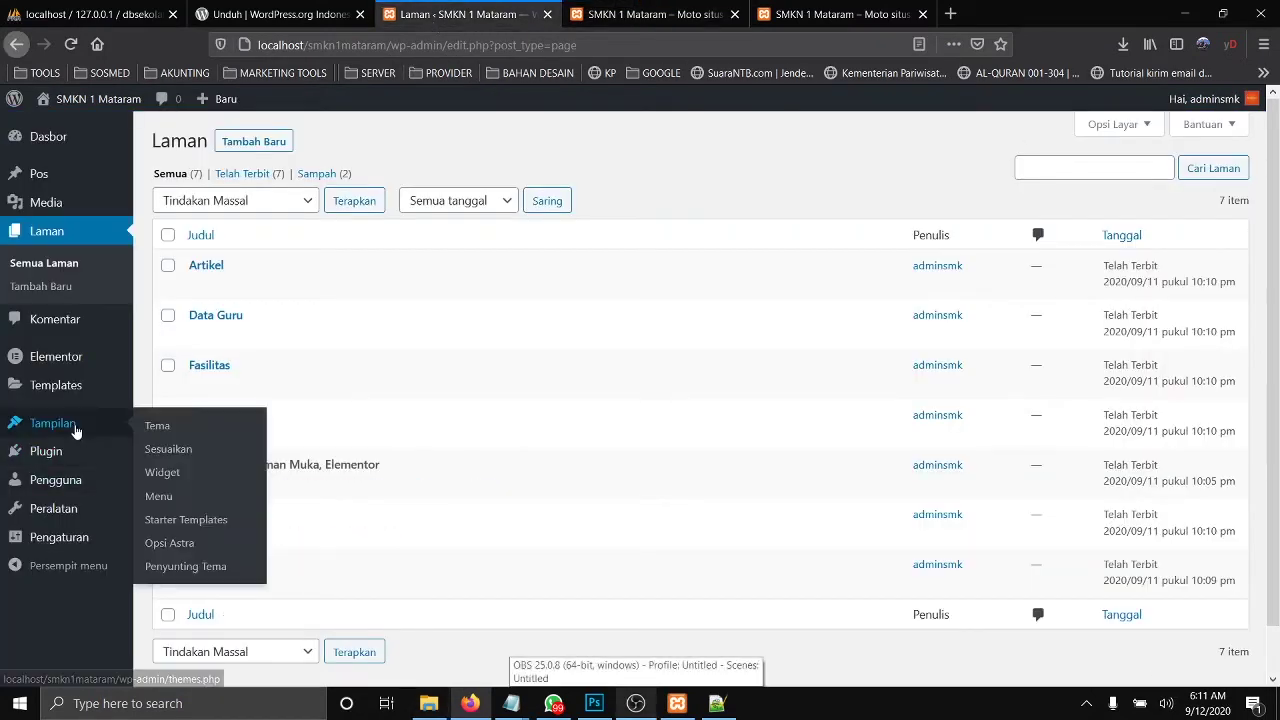
click(168, 452)
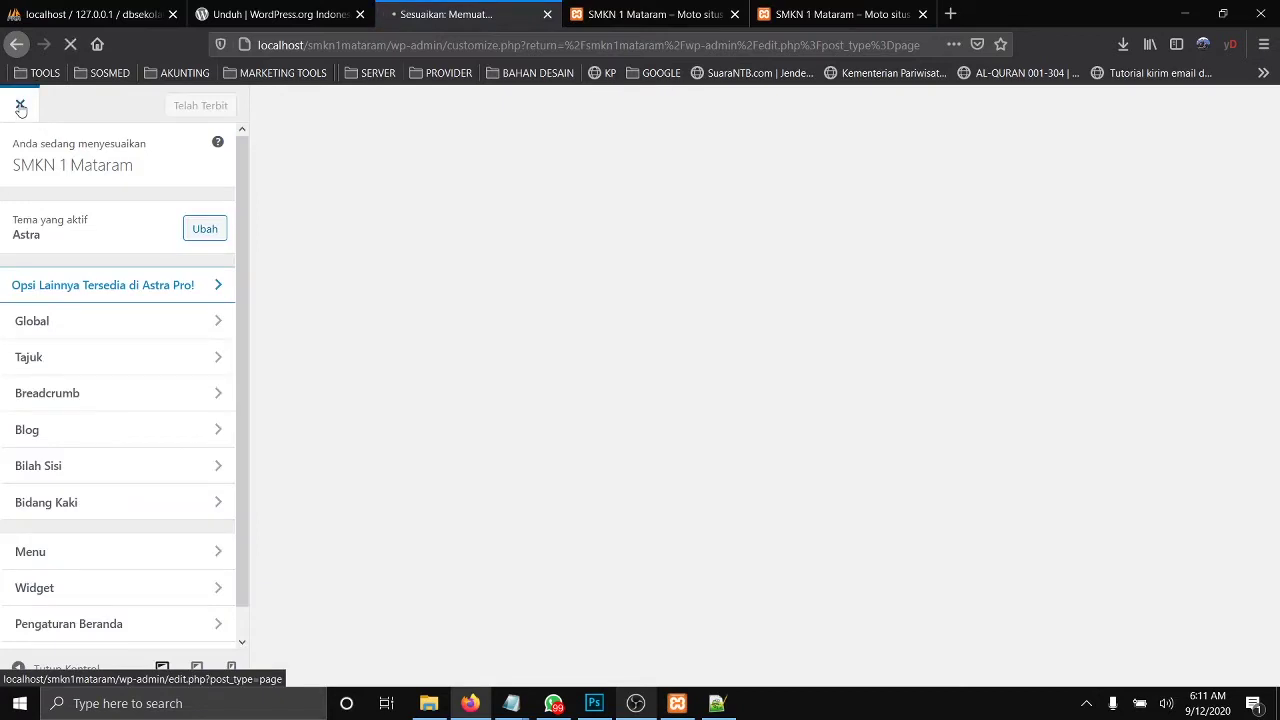
click(20, 107)
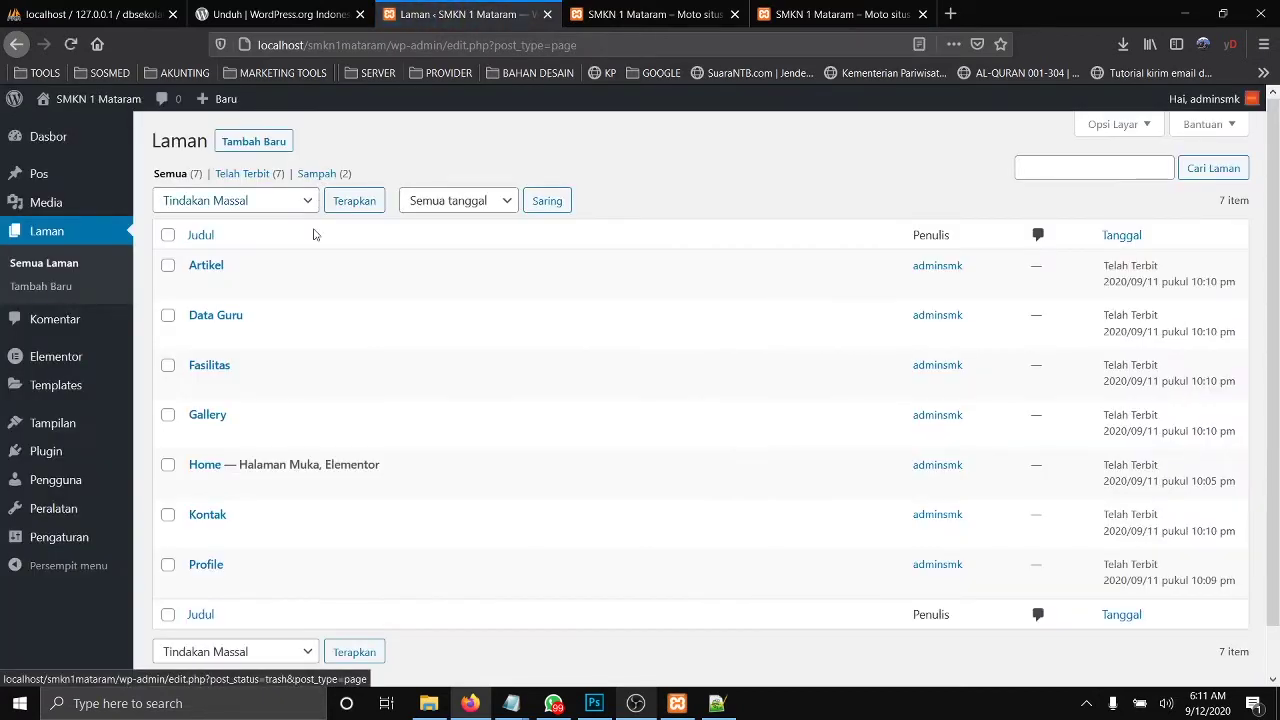
Step: Create a new navigation menu named menu utama in the site's menu settings
click(640, 14)
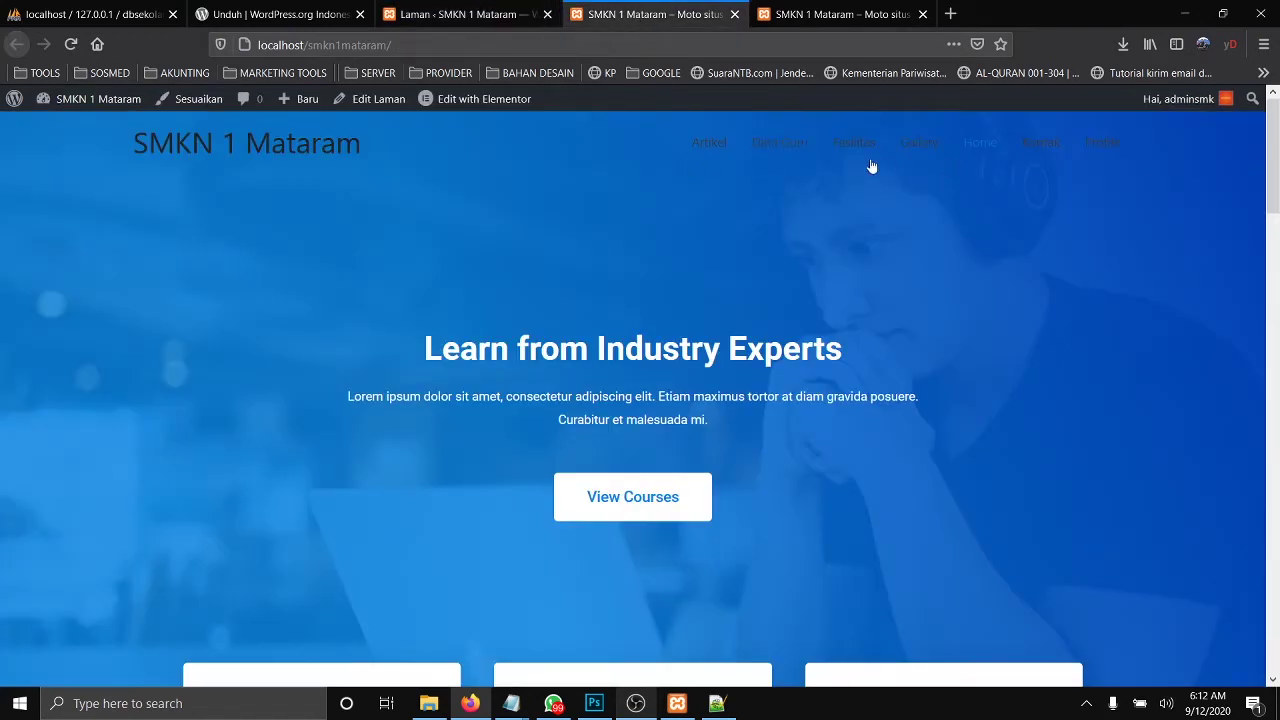
click(478, 22)
mouse_move(46, 428)
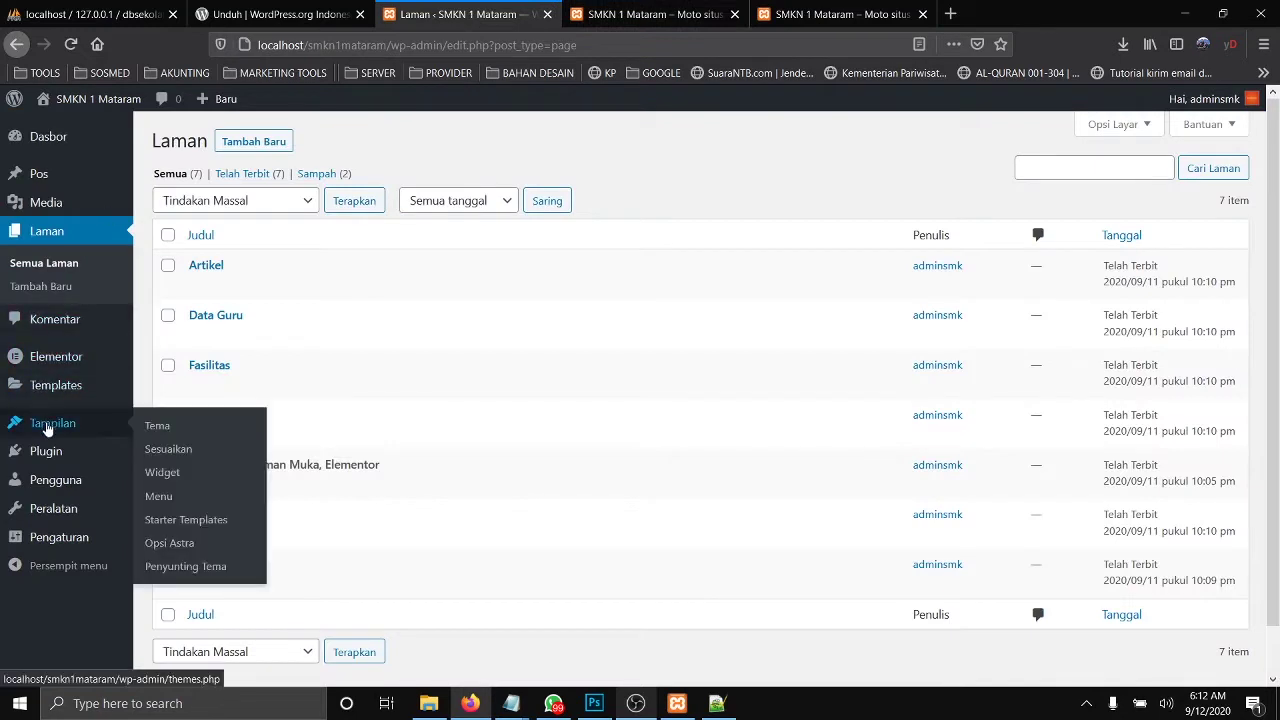
click(168, 499)
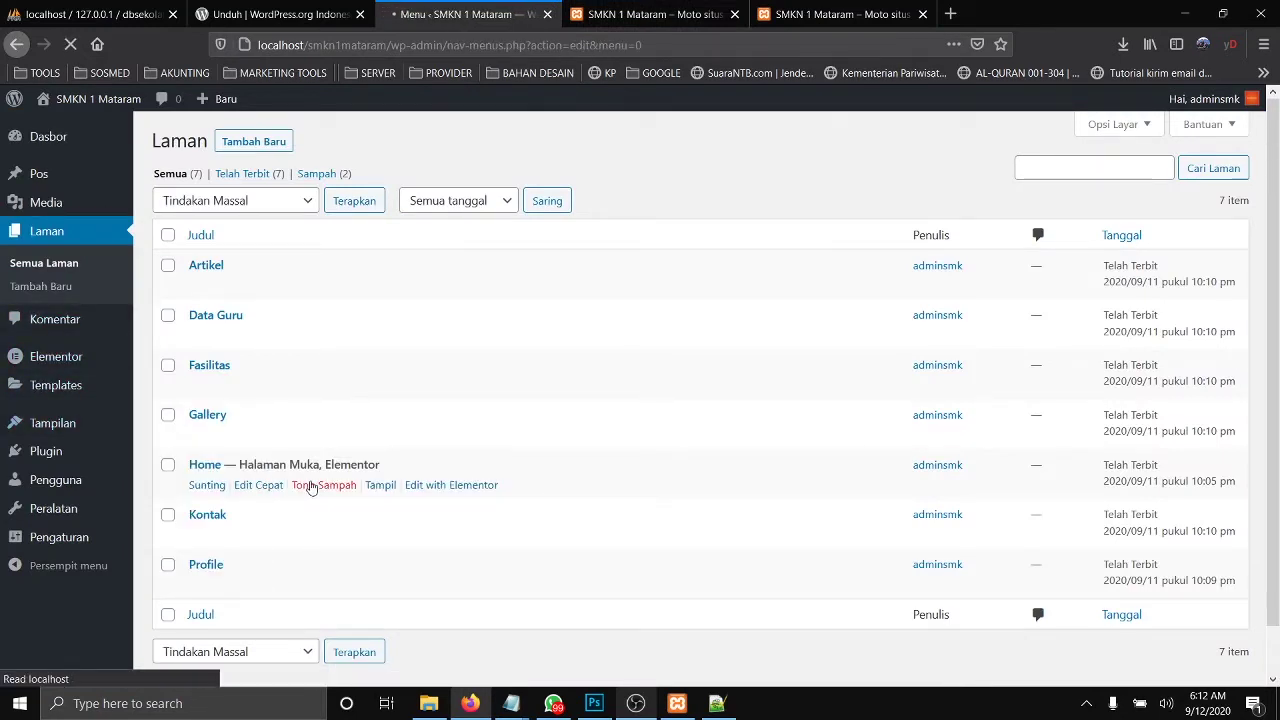
click(528, 335)
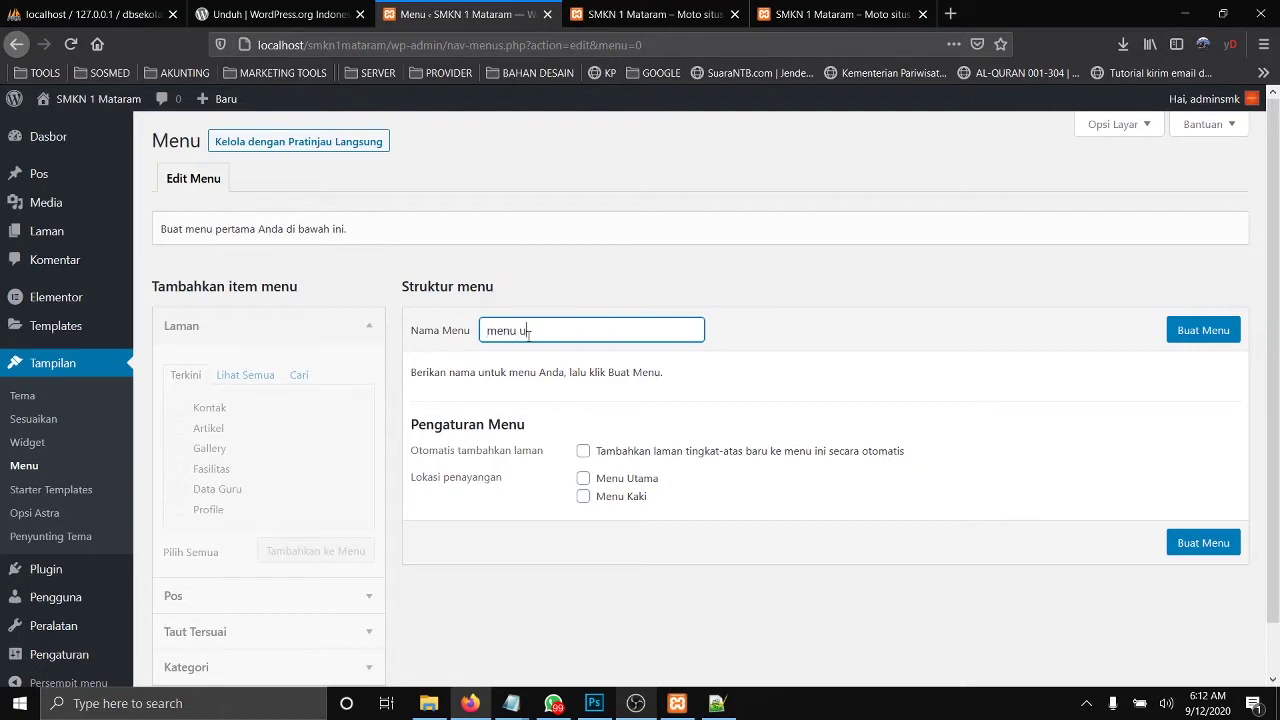
text(menu utama)
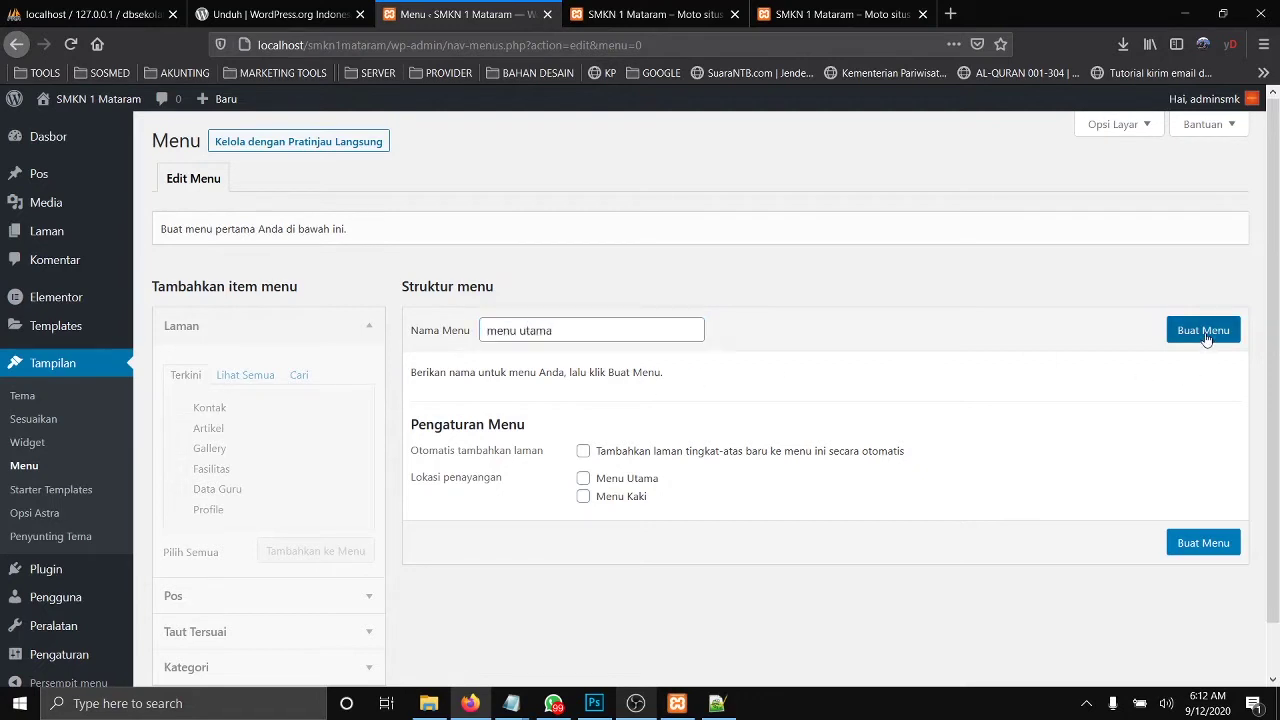
click(1205, 332)
click(633, 12)
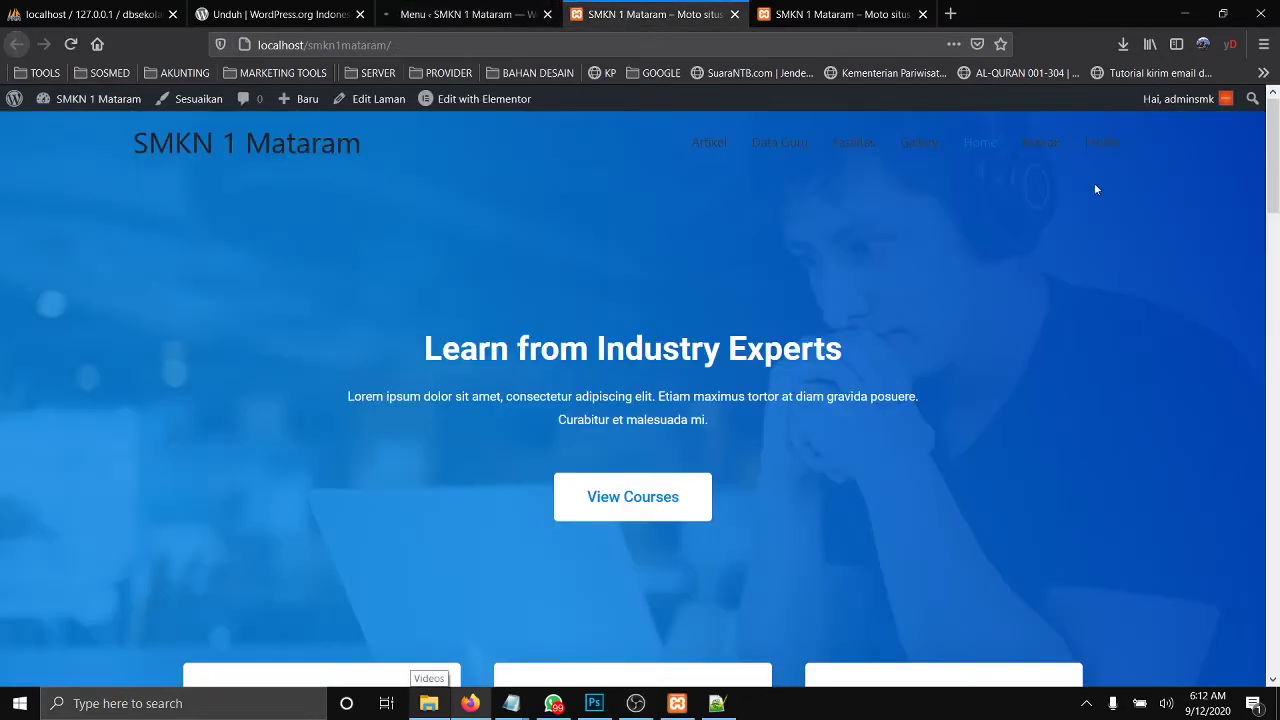
click(463, 14)
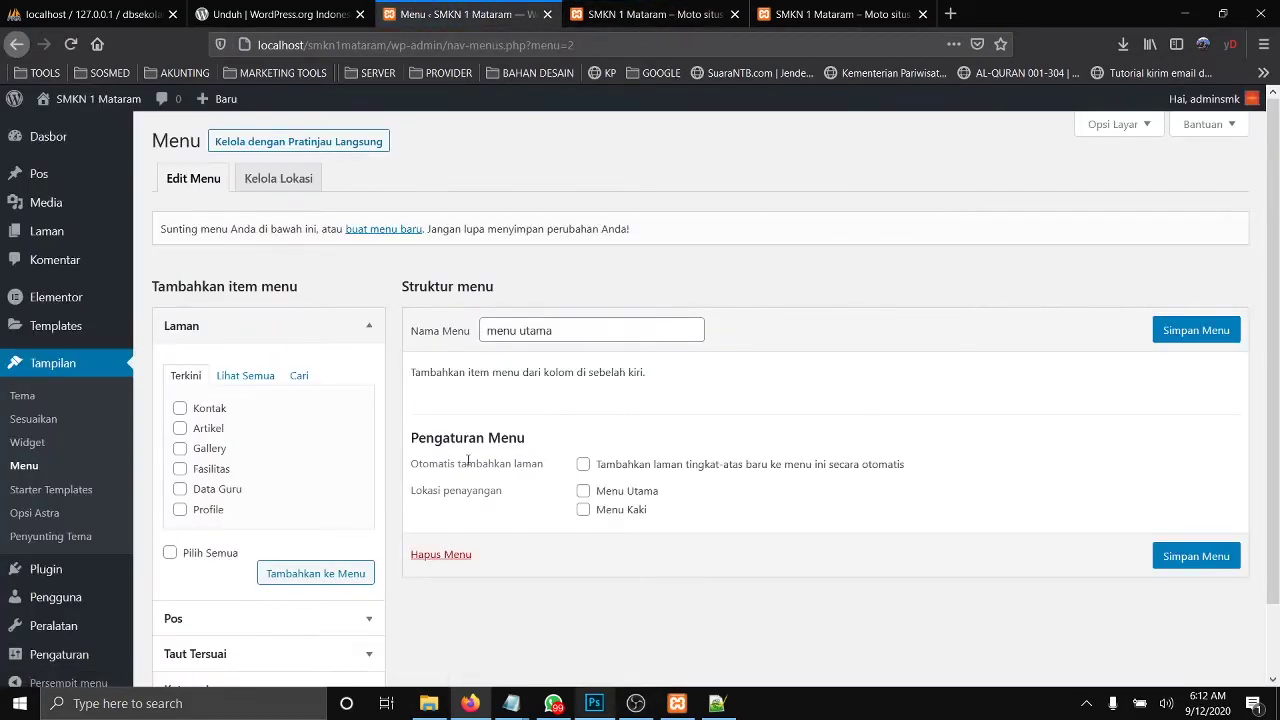
scroll(270, 405, down, 2)
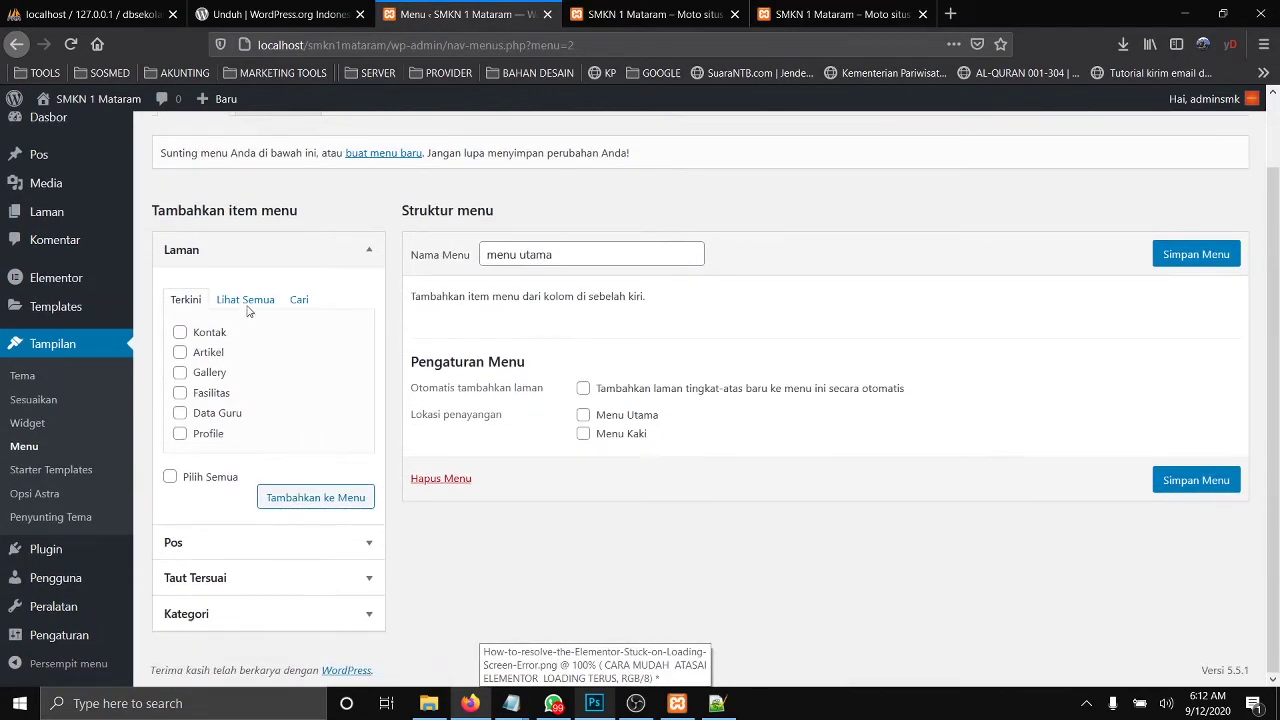
click(216, 333)
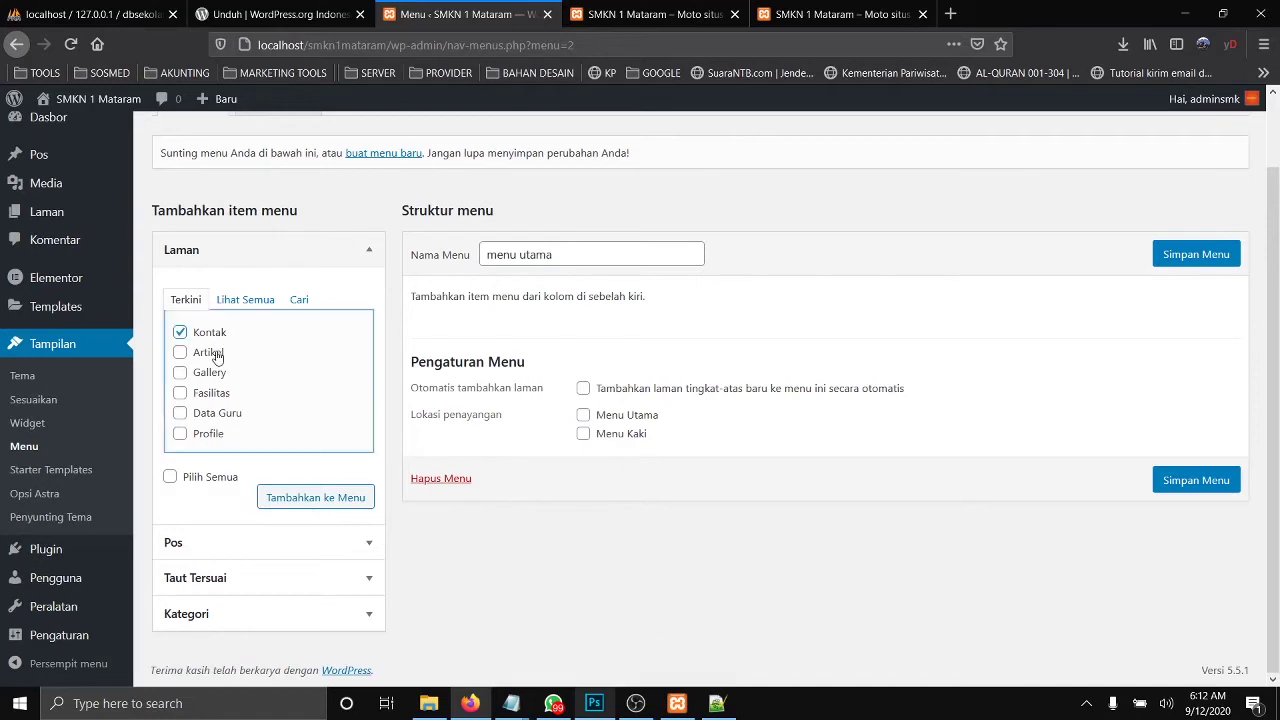
click(216, 354)
click(217, 372)
click(216, 393)
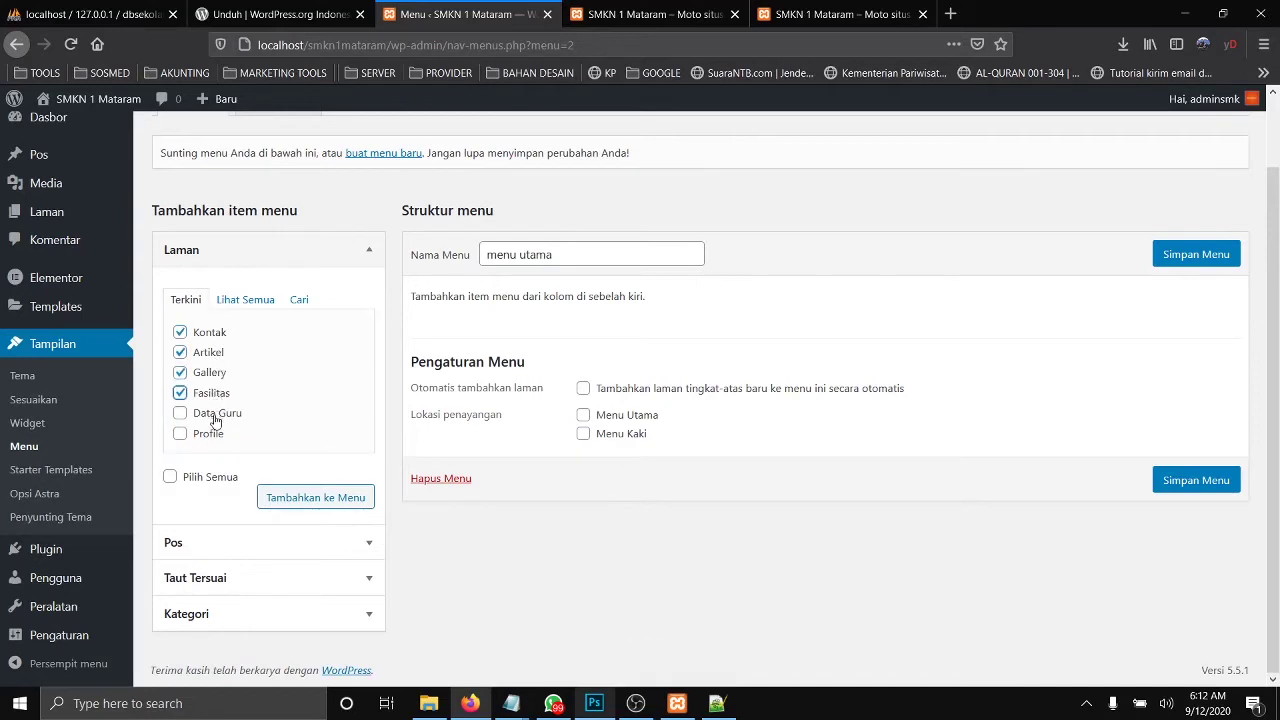
click(215, 418)
click(215, 434)
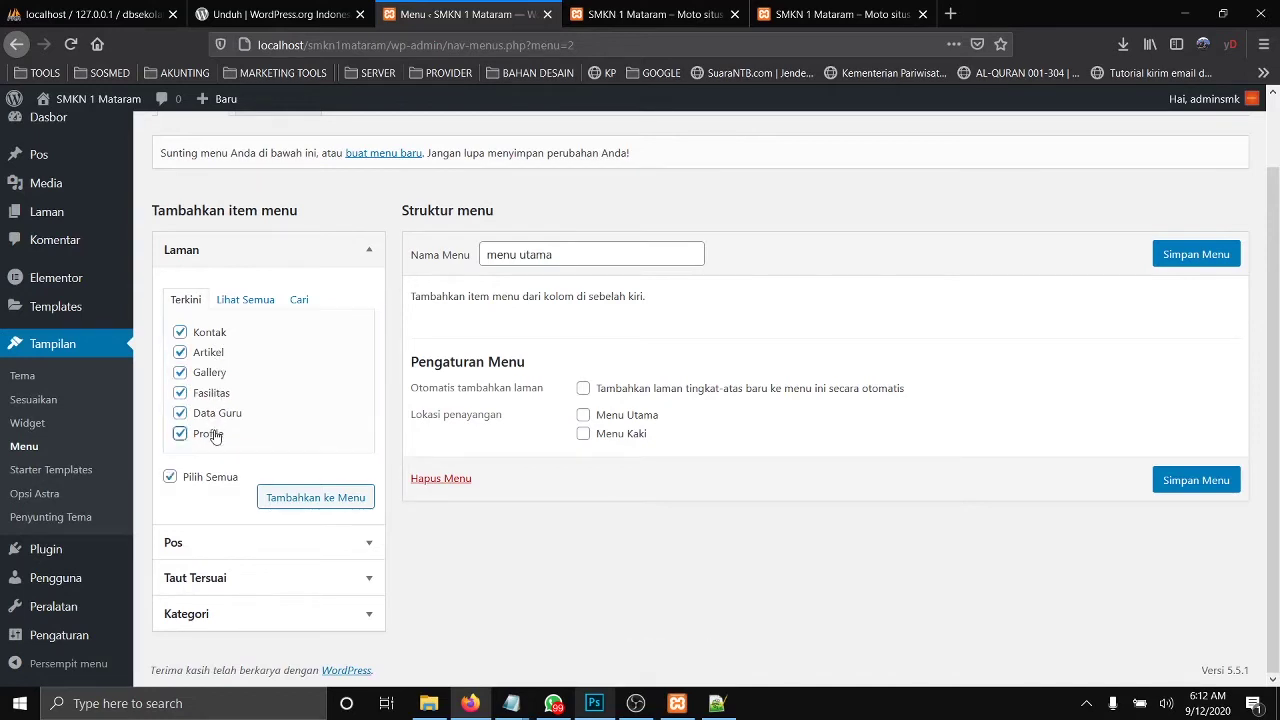
Step: Select every page from the full page list, including Home, and add them all to menu utama
click(247, 300)
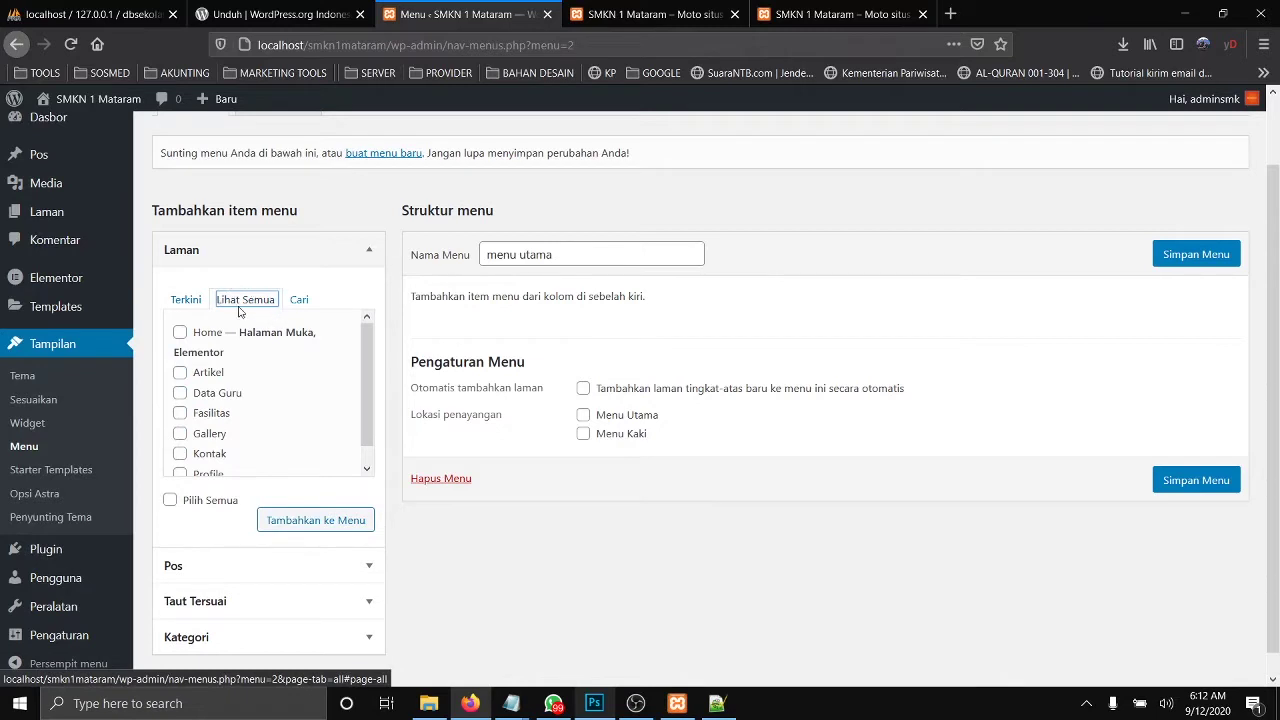
click(170, 500)
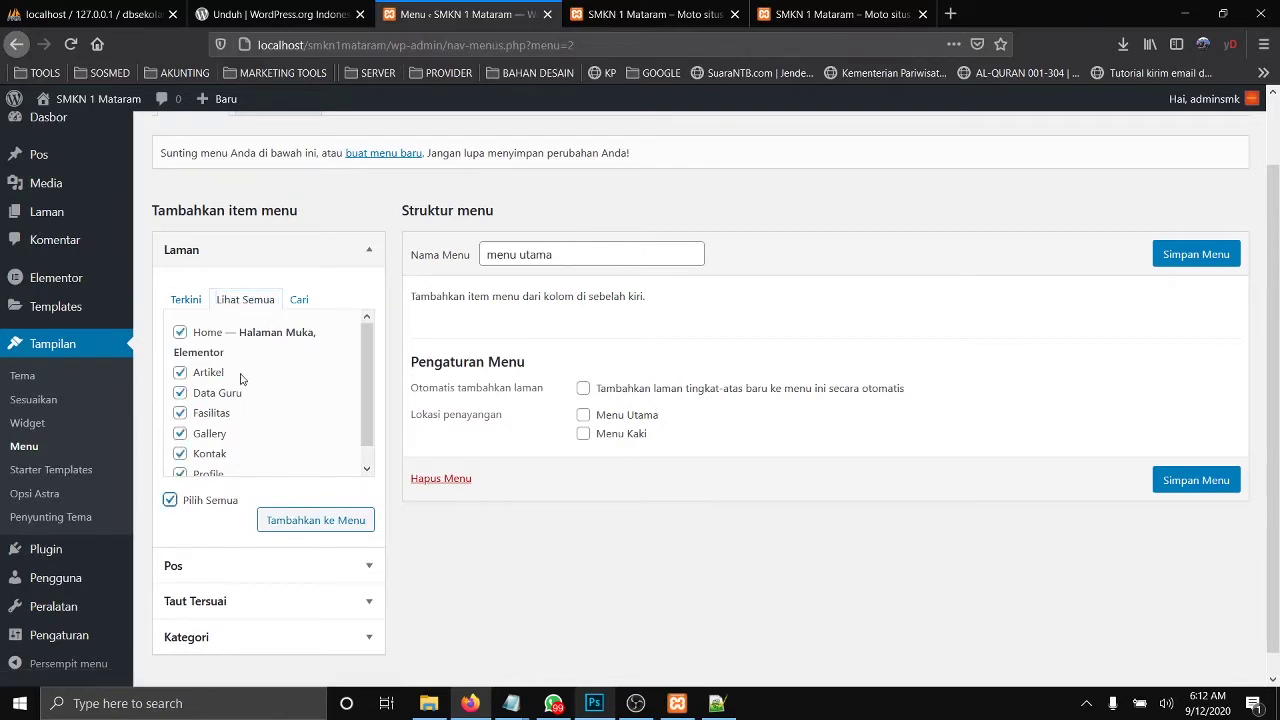
scroll(243, 400, down, 1)
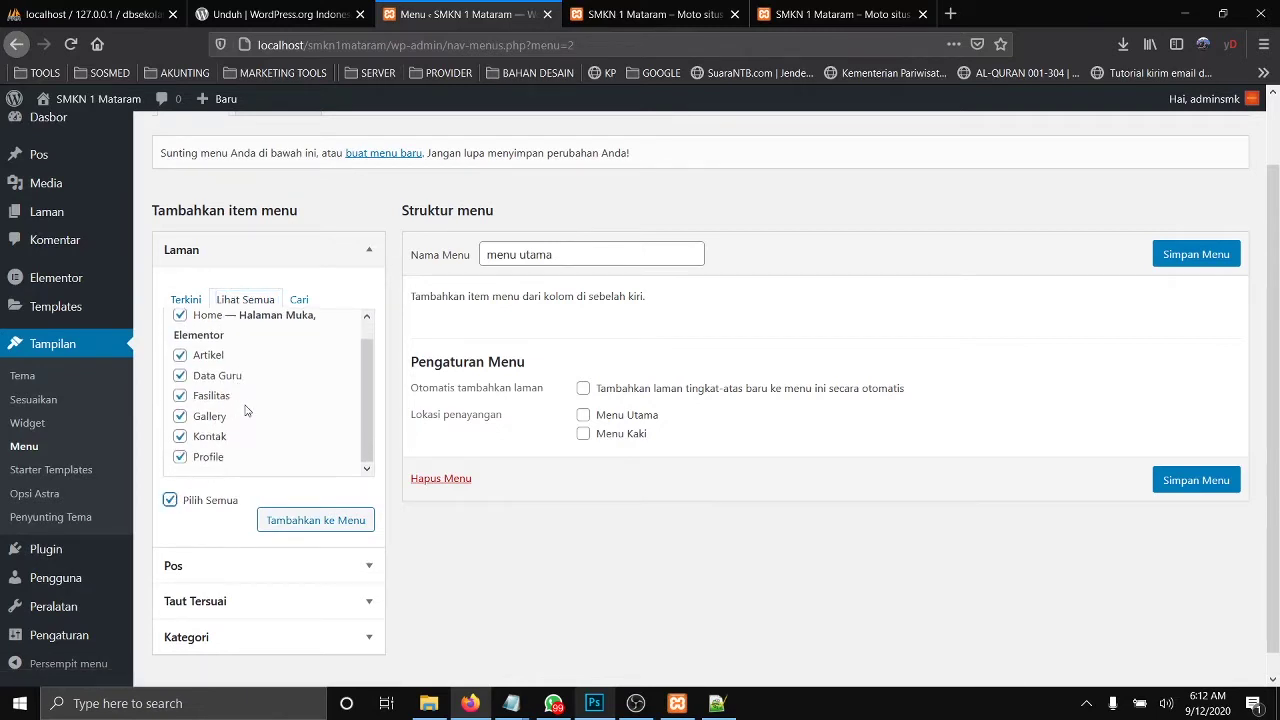
click(315, 520)
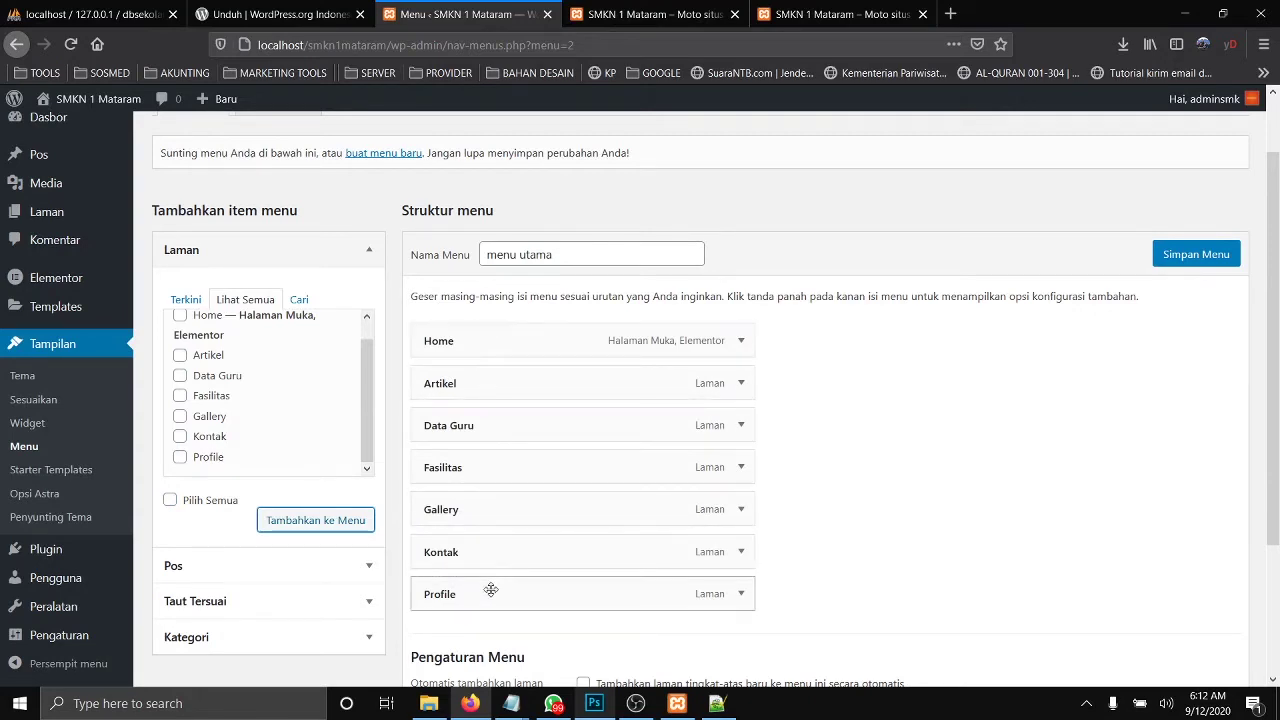
Step: Reorder the menu items to Home, Profile, Data Guru, Fasilitas, Artikel, Gallery, Kontak and save the menu
drag(491, 590, 497, 377)
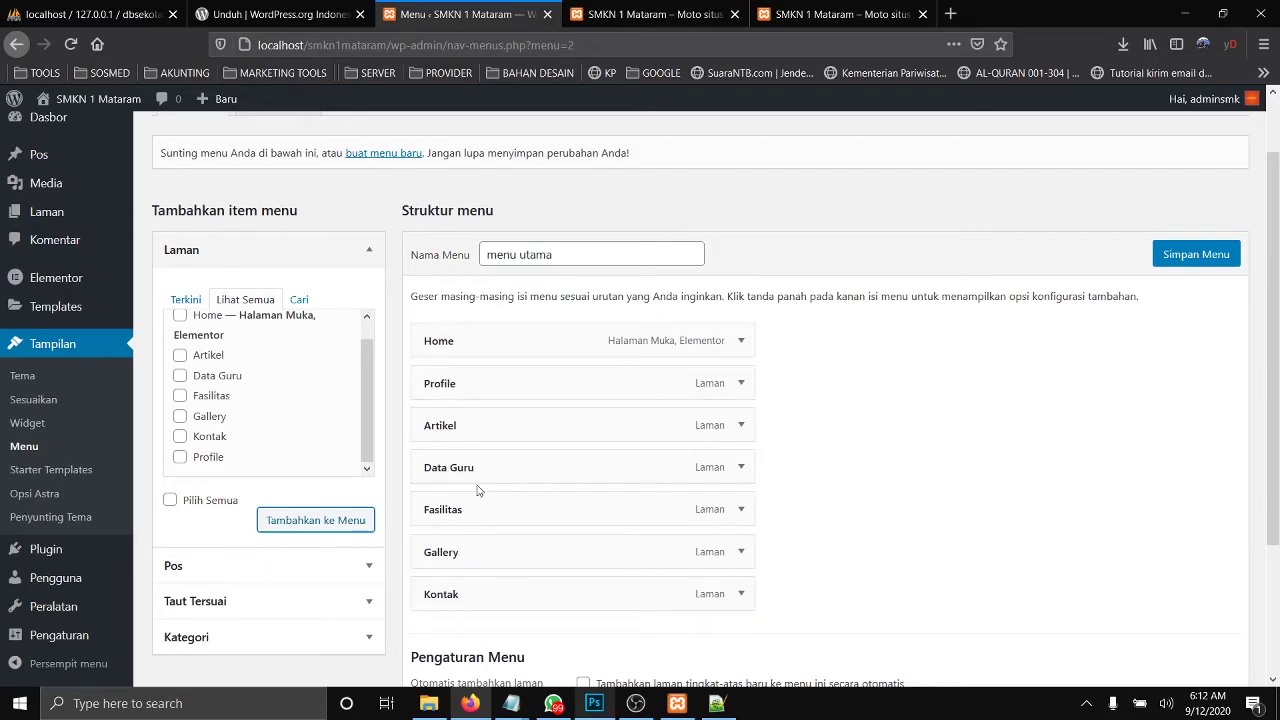
drag(474, 469, 486, 418)
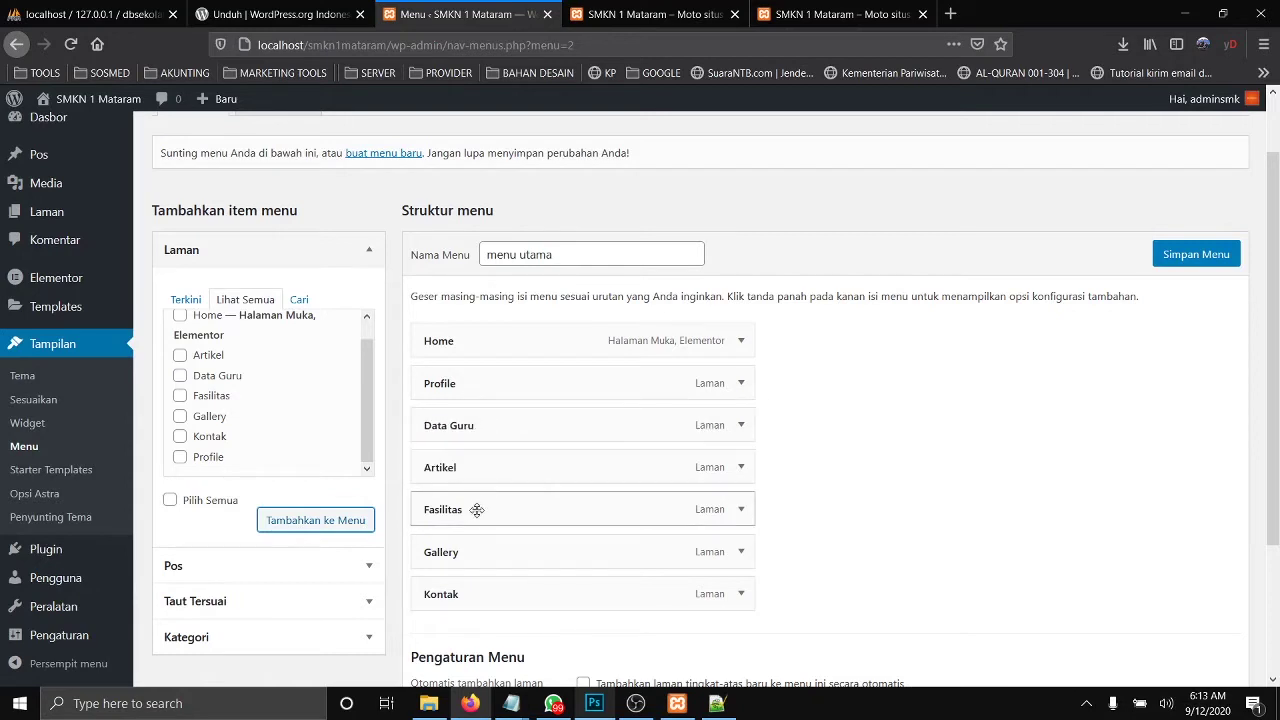
drag(477, 510, 486, 474)
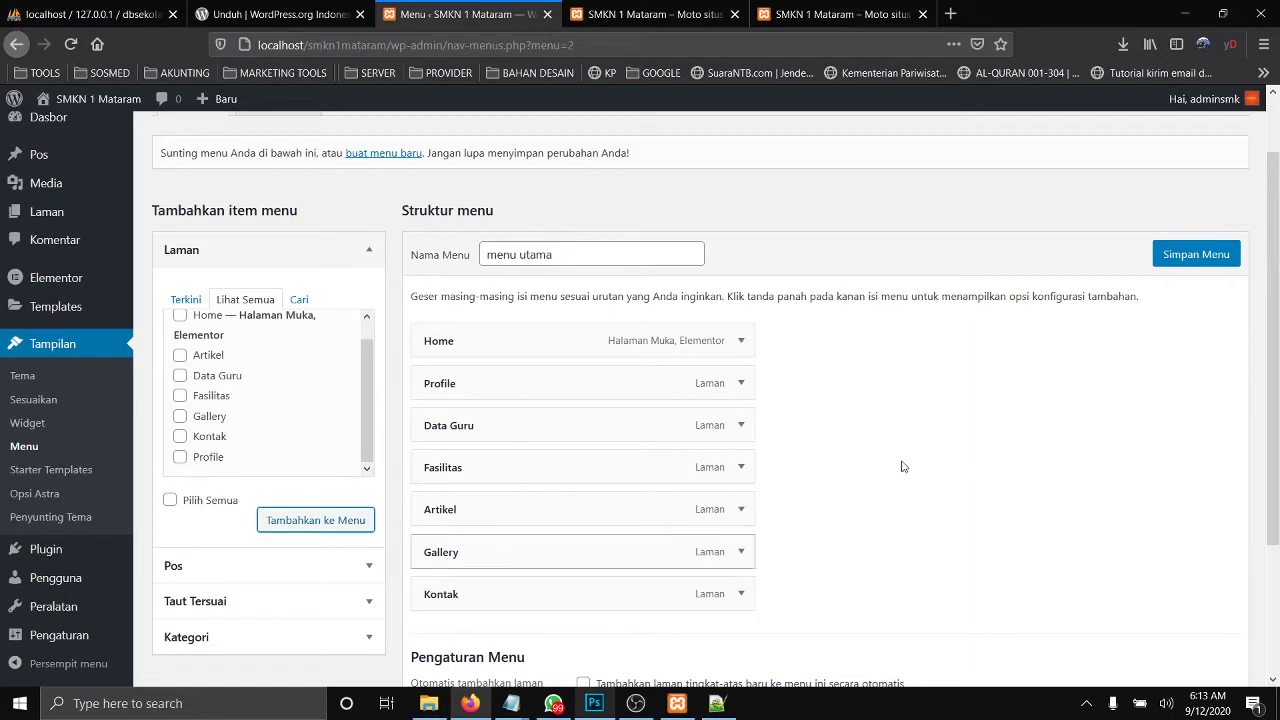
click(1180, 262)
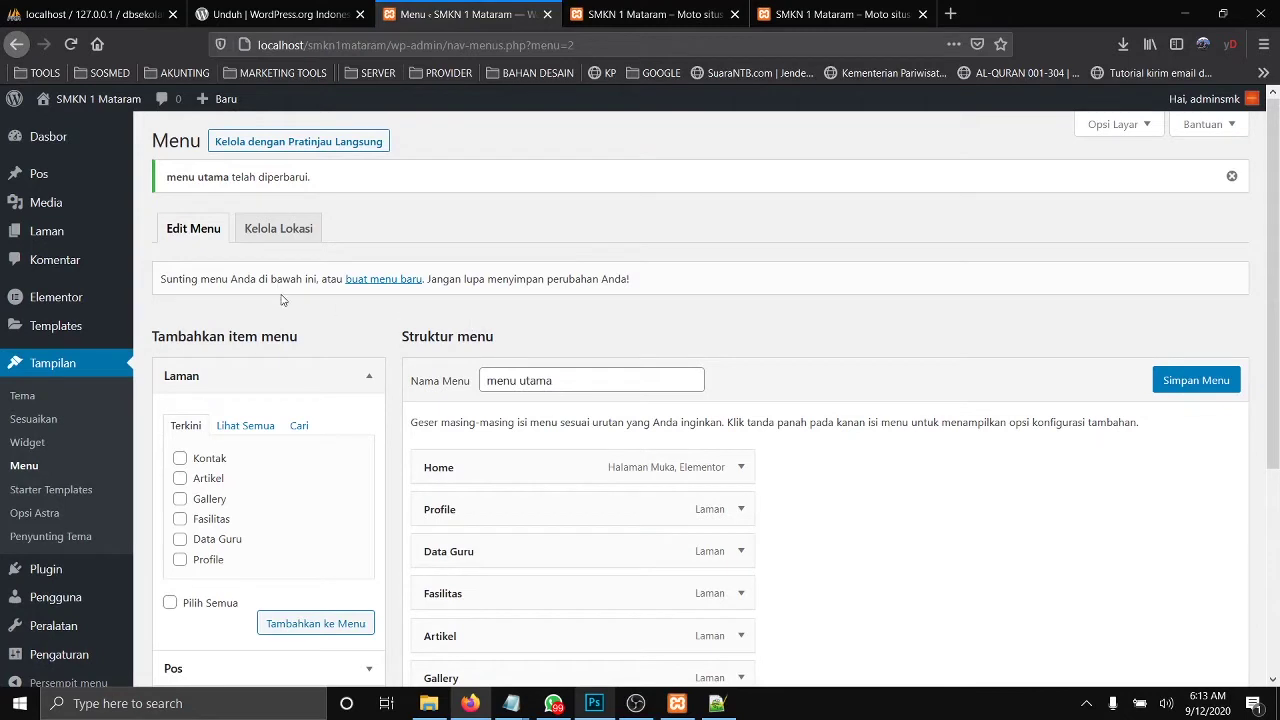
Step: Assign menu utama to the Menu Utama theme location and save the location changes
click(275, 228)
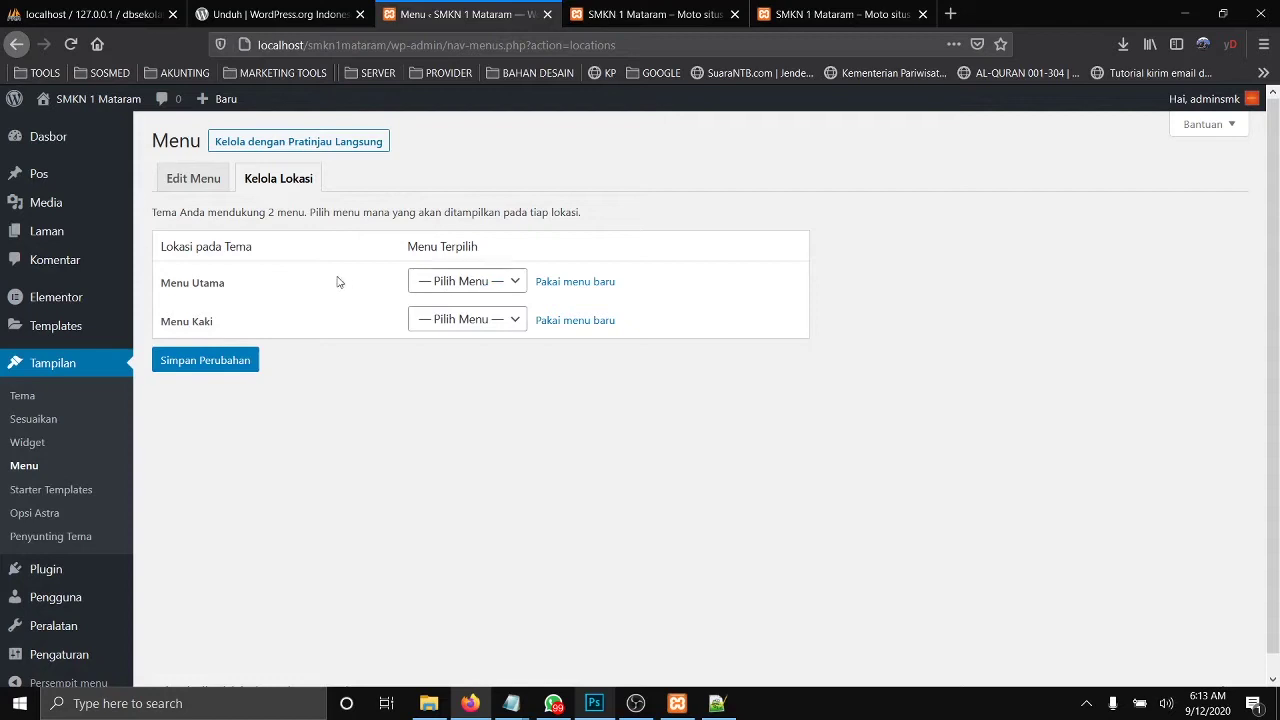
click(655, 16)
click(465, 14)
click(655, 14)
scroll(686, 447, down, 15)
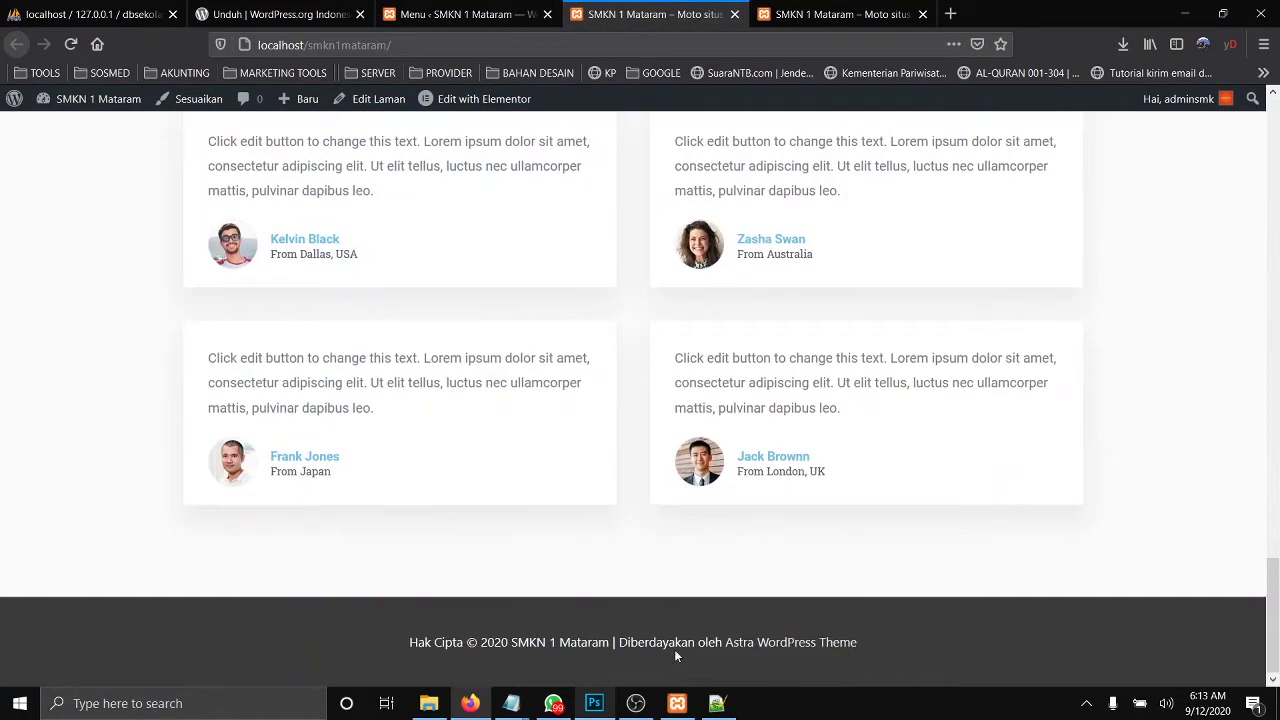
scroll(674, 600, up, 5)
click(465, 14)
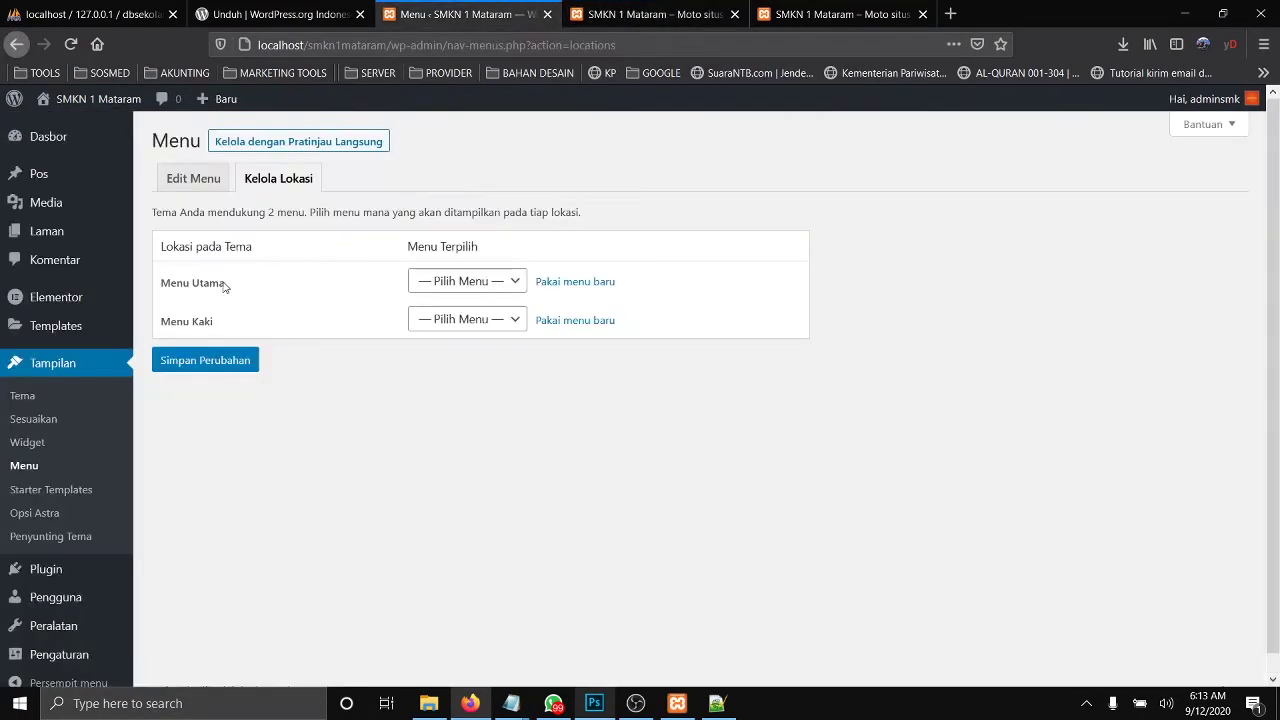
click(455, 281)
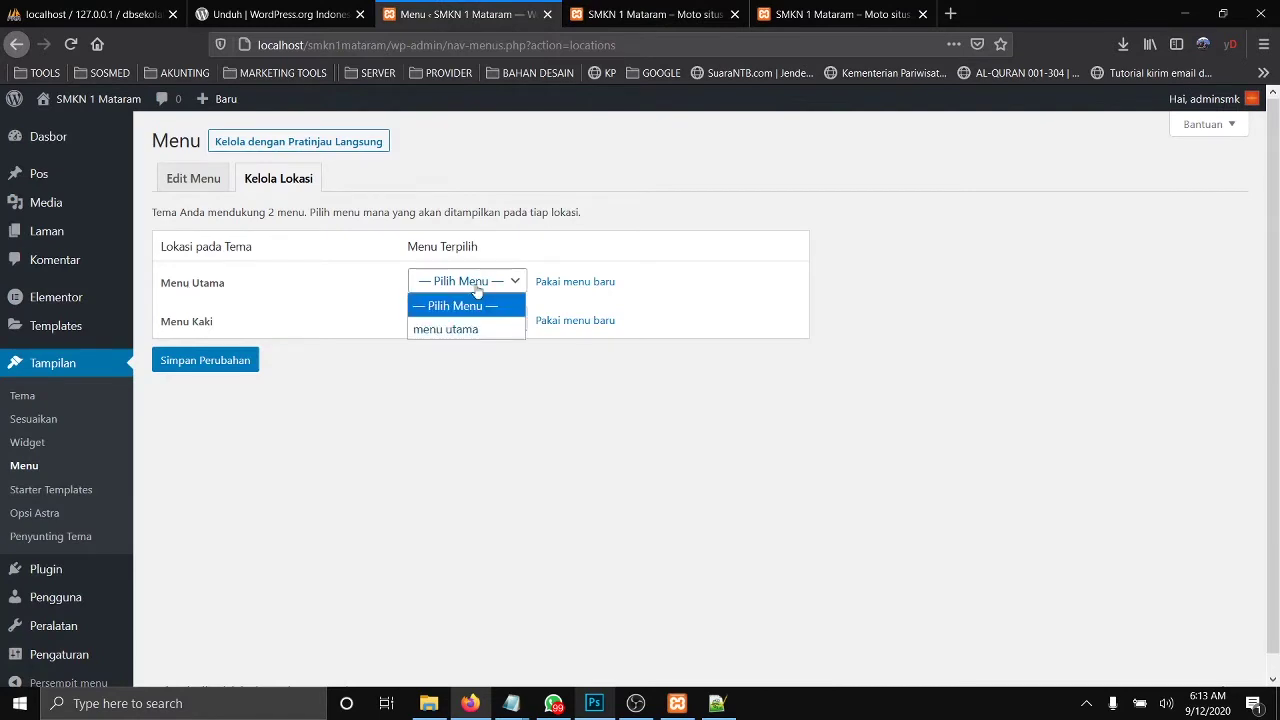
click(459, 332)
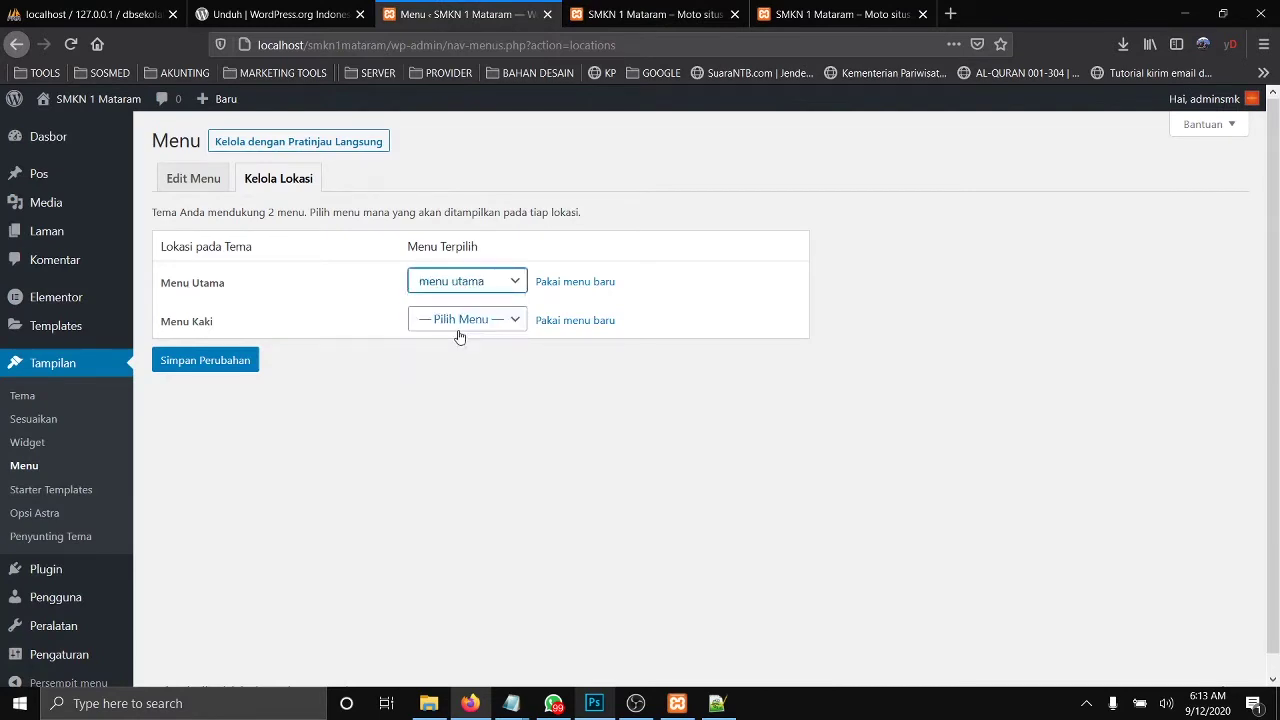
click(214, 360)
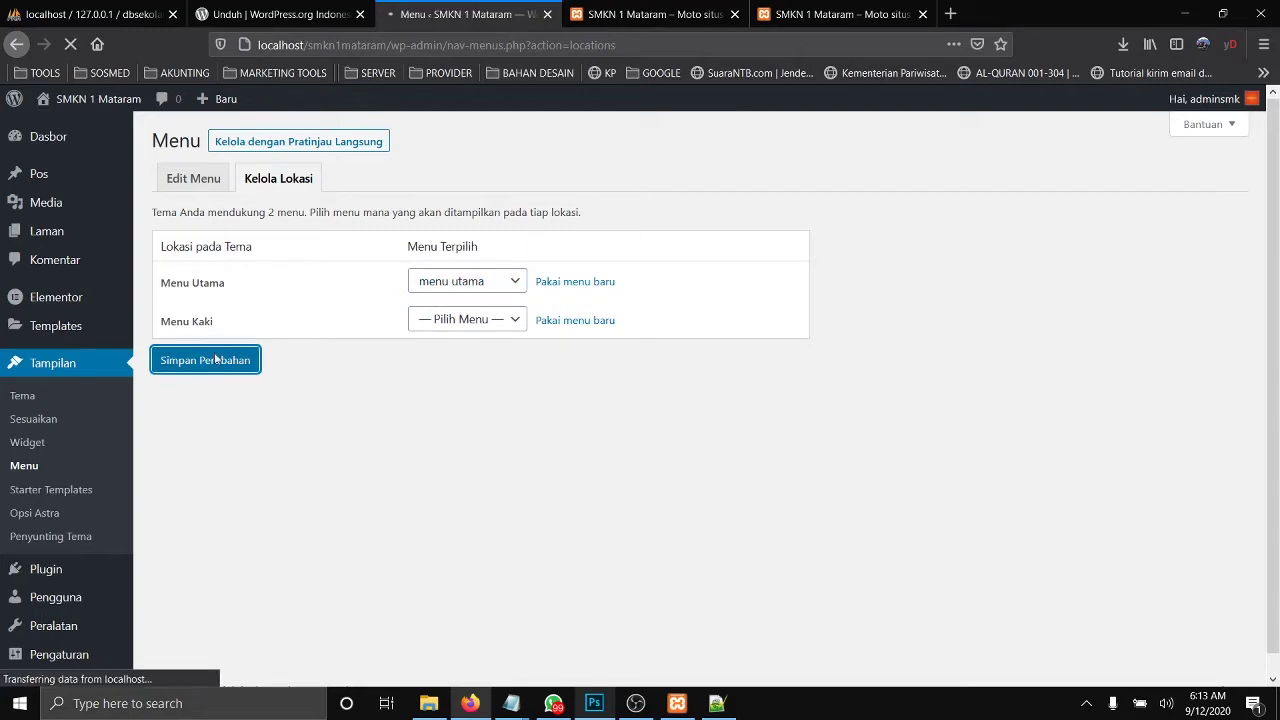
Step: Reload the live front page and check the header menu's links and order
click(680, 15)
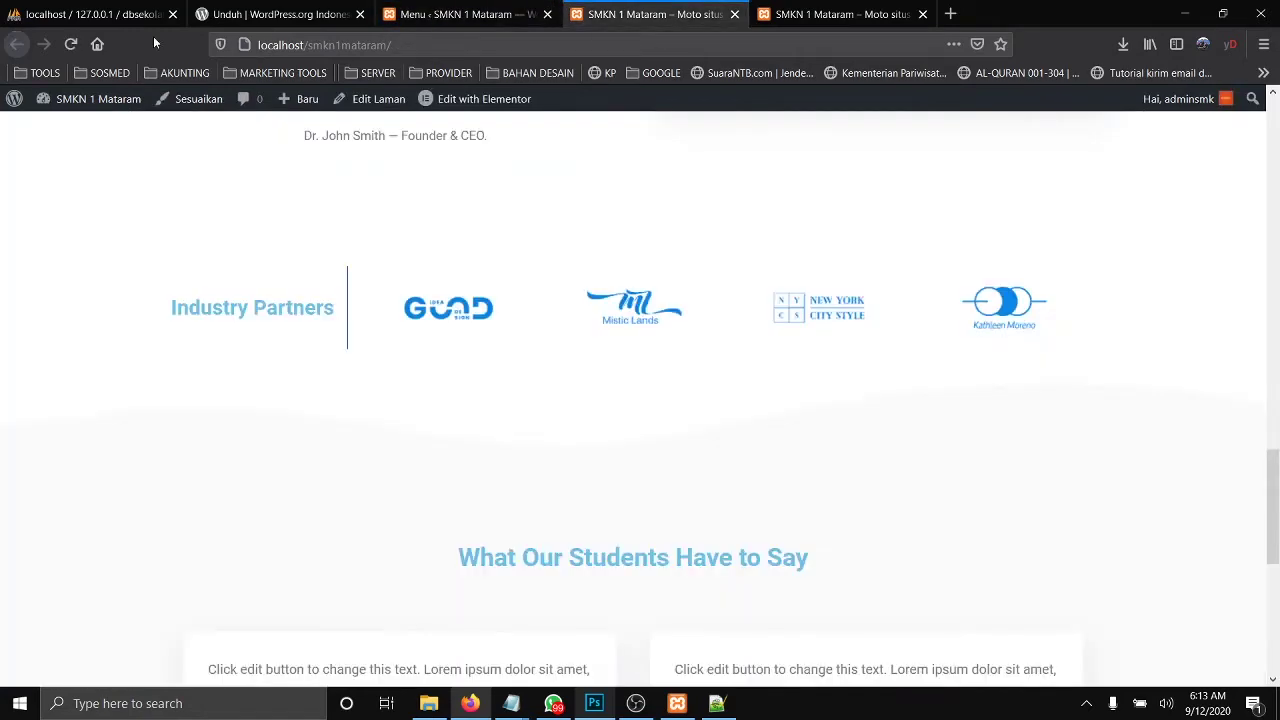
scroll(854, 246, up, 15)
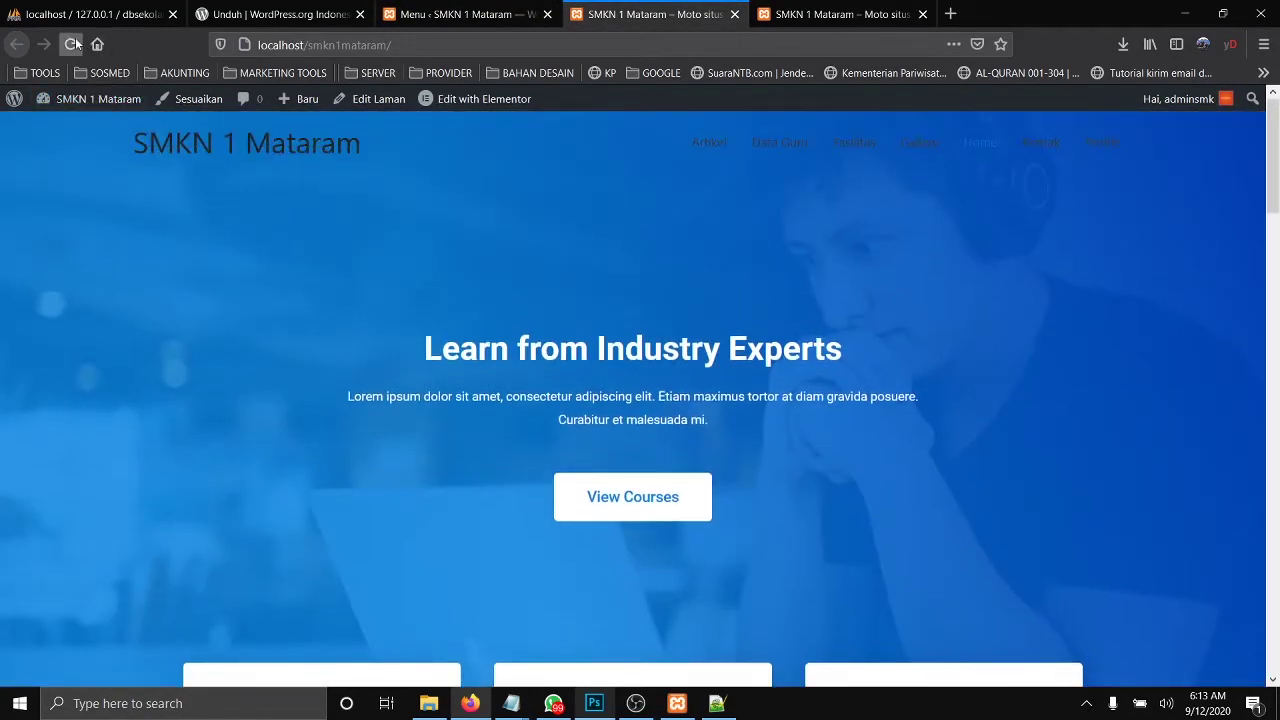
click(72, 44)
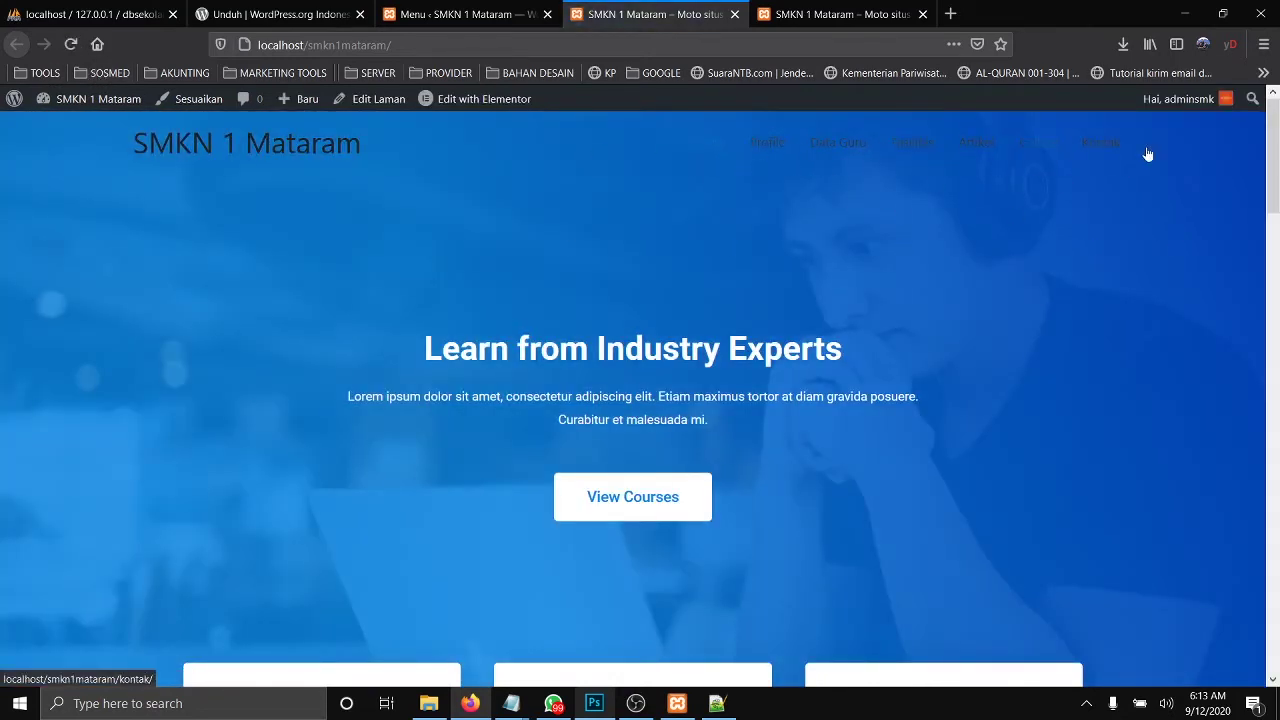
click(522, 14)
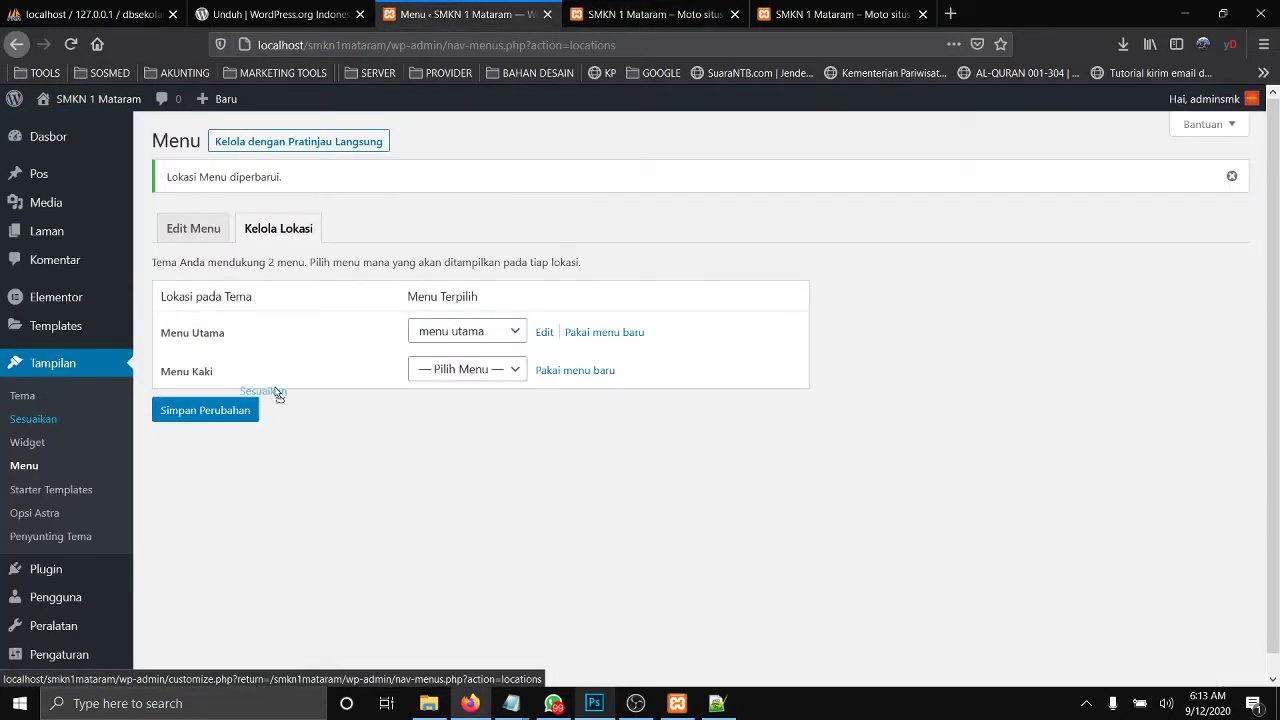
click(650, 14)
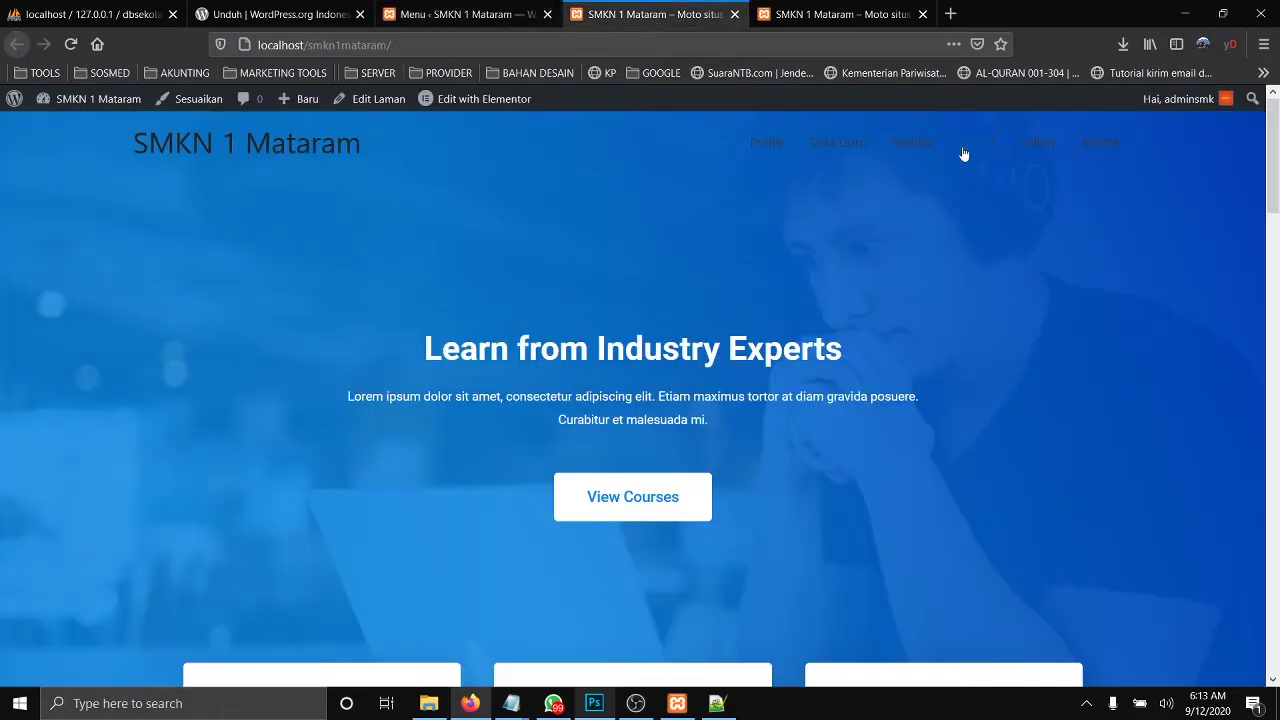
click(460, 14)
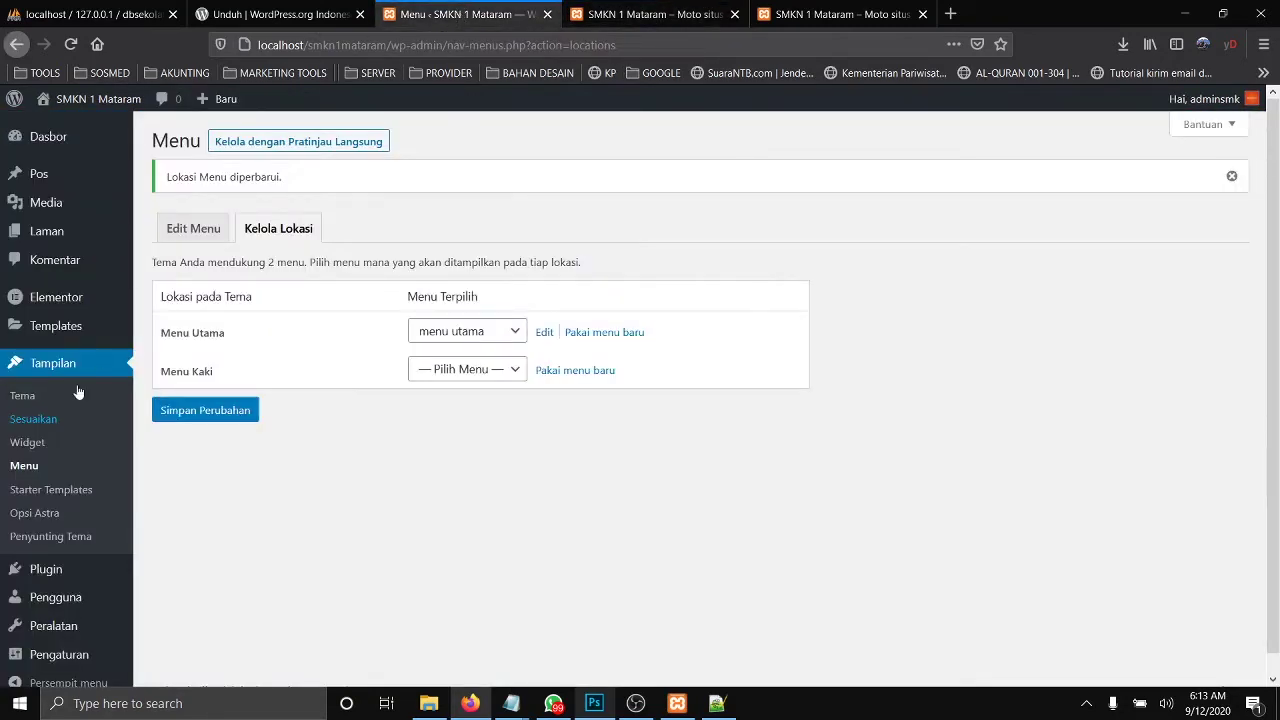
Step: Open the theme customizer and go to the header's Menu Utama settings
click(42, 425)
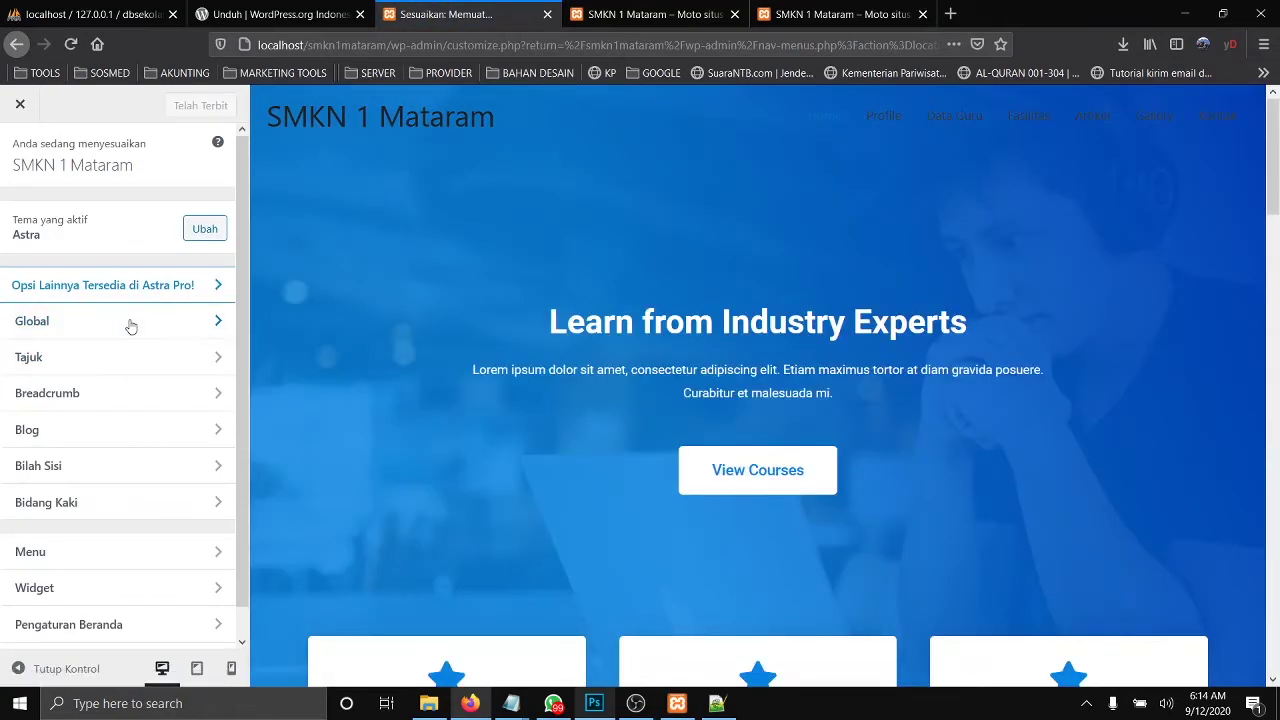
click(130, 325)
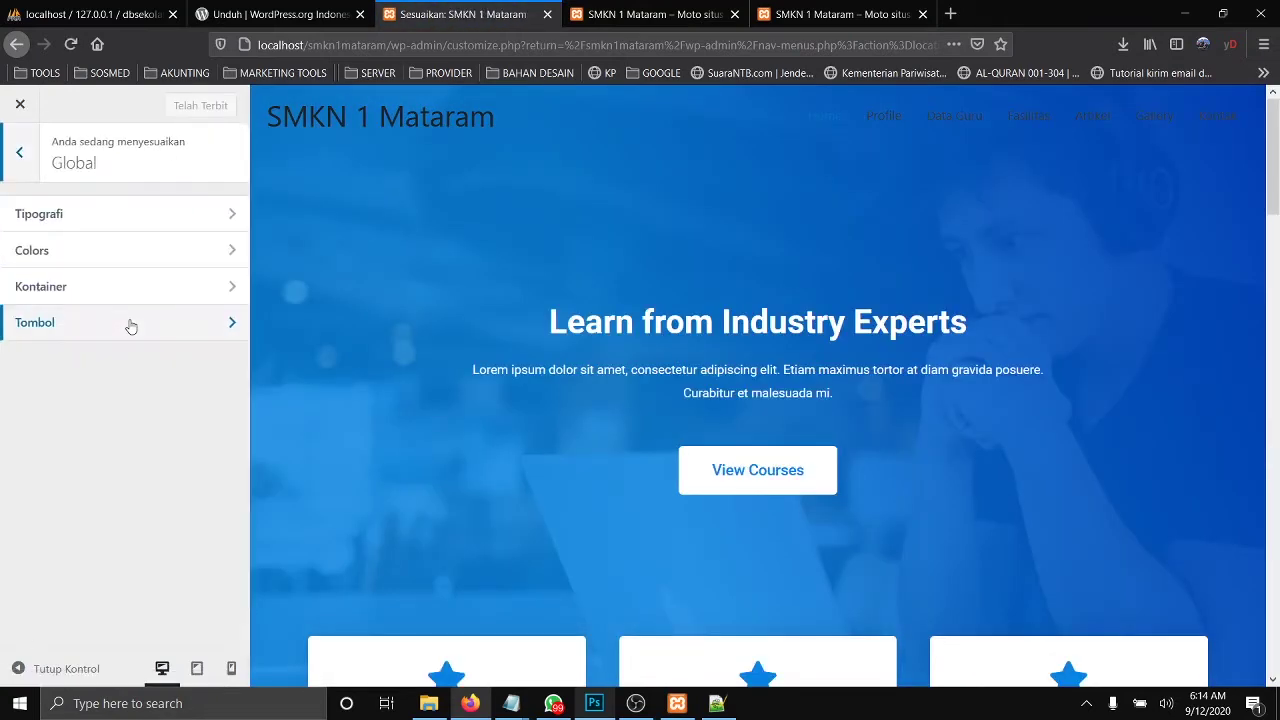
click(21, 153)
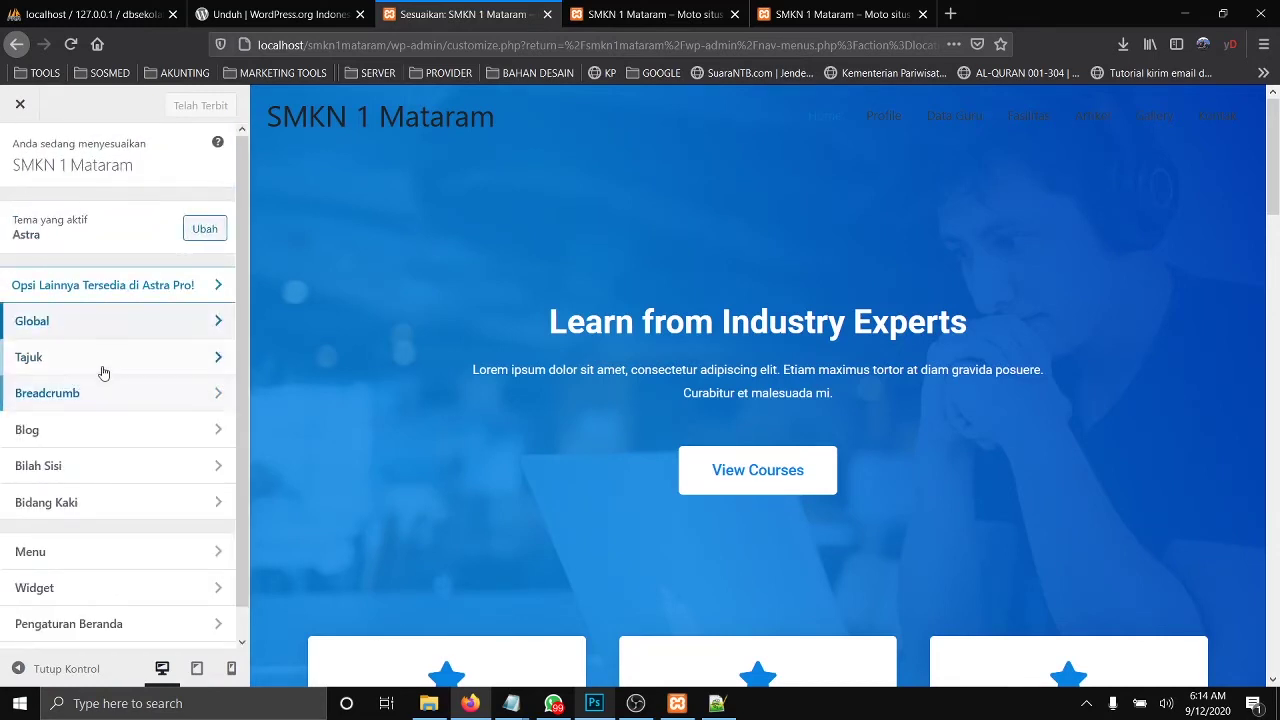
click(102, 363)
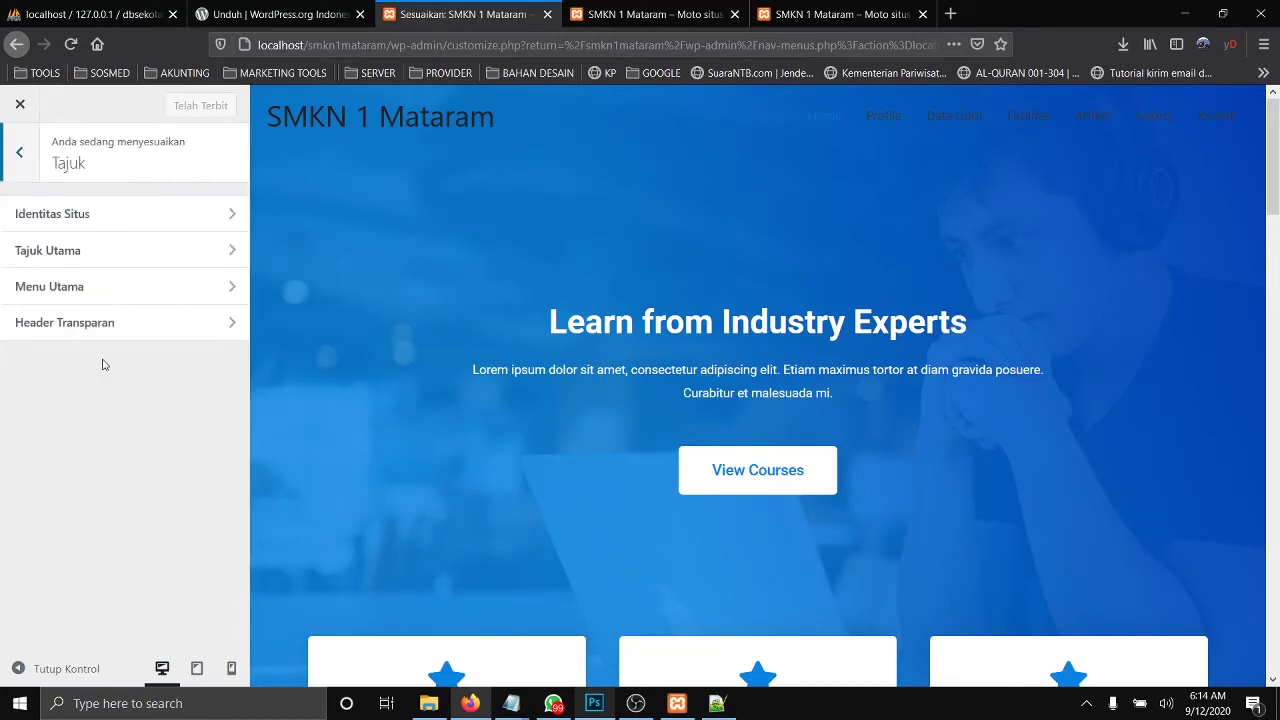
click(107, 287)
Step: Examine the header's menu, submenu and mobile menu options in the Menu Utama settings, and close the customizer
scroll(120, 350, down, 5)
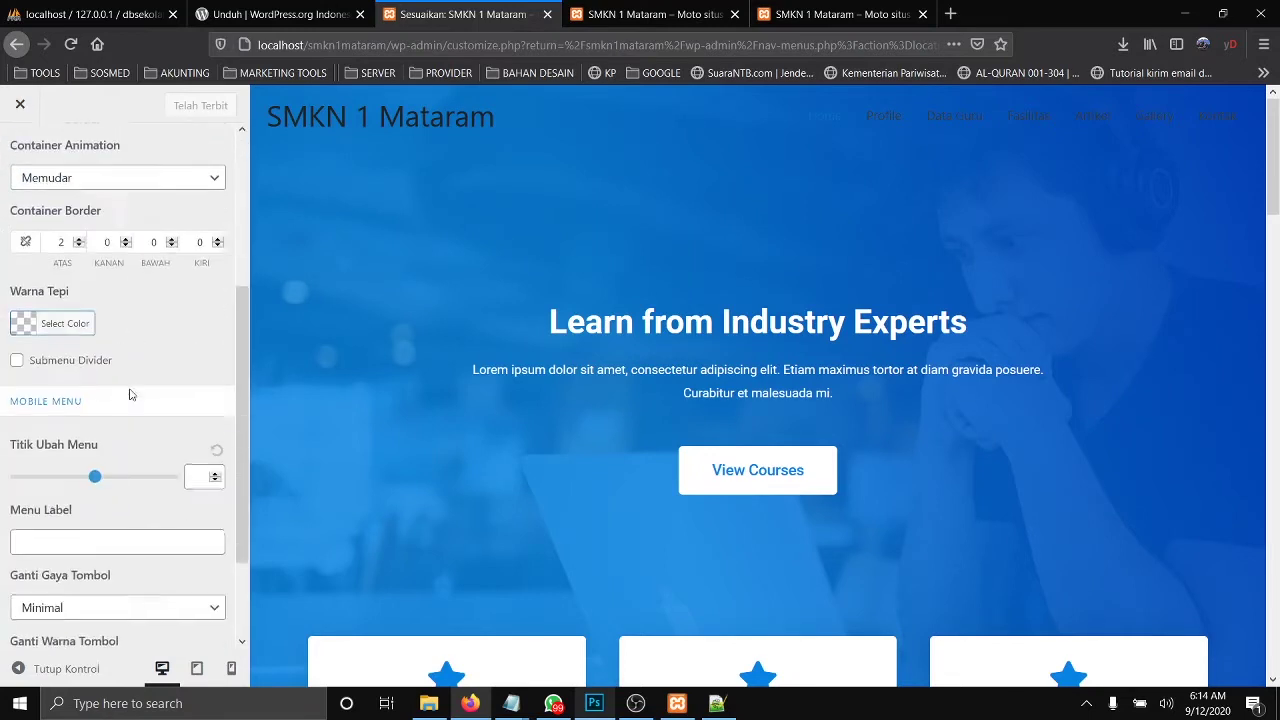
scroll(131, 396, down, 1)
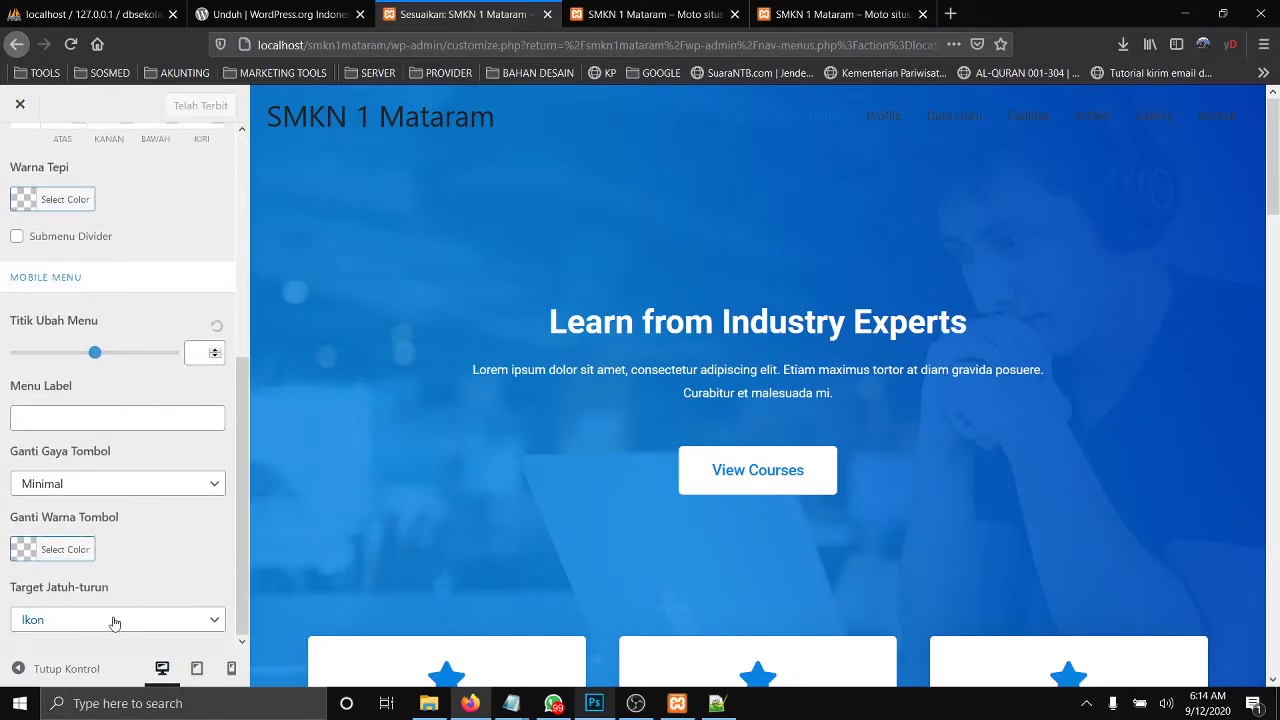
scroll(171, 611, up, 5)
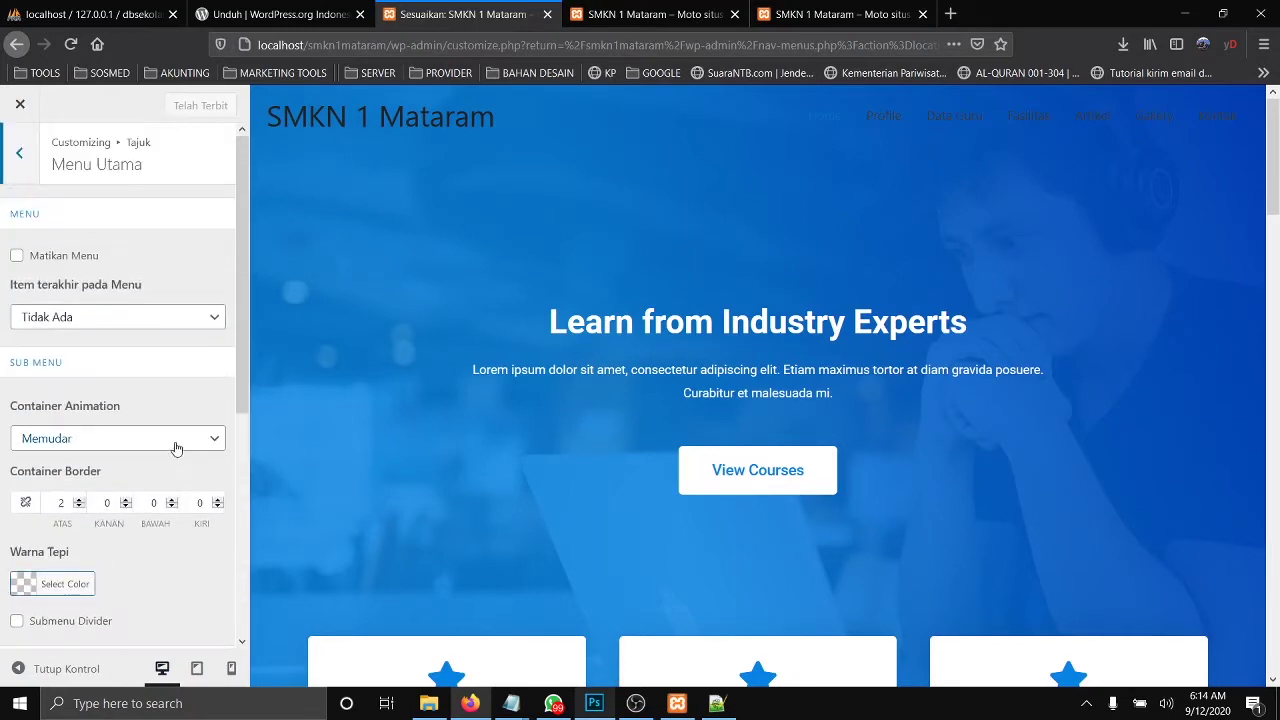
scroll(172, 465, down, 4)
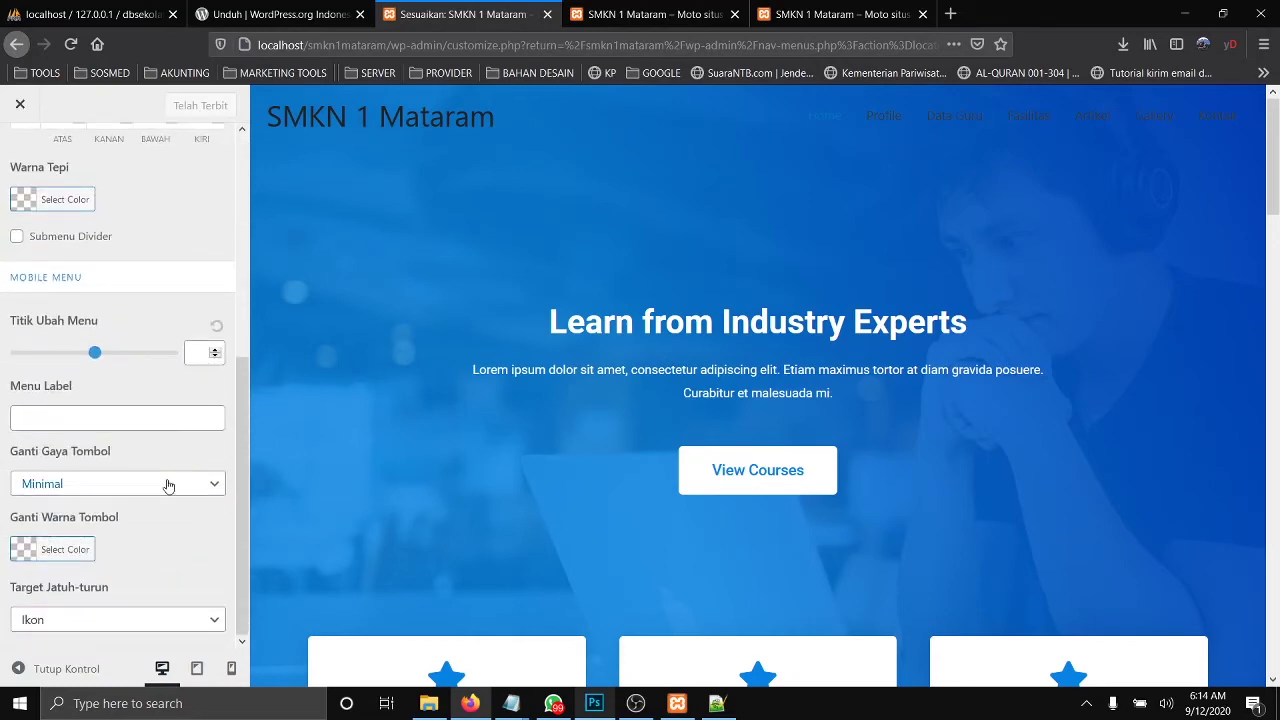
scroll(168, 485, up, 3)
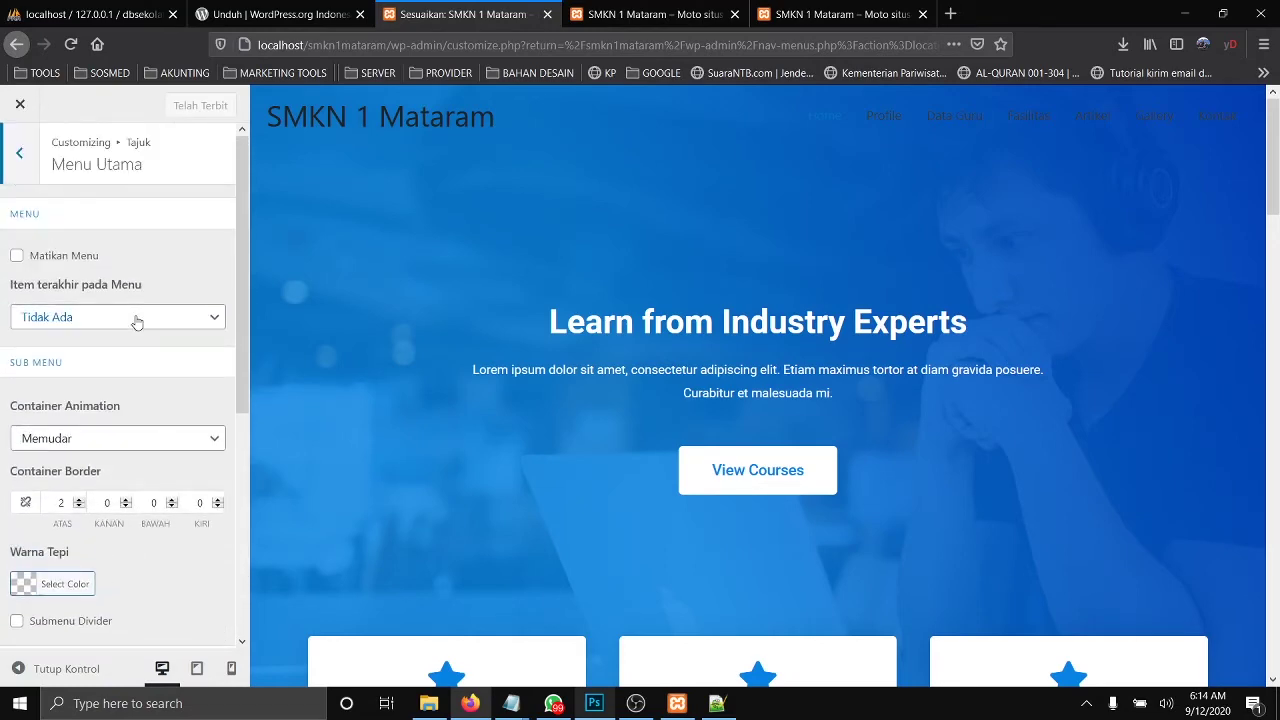
scroll(137, 349, down, 3)
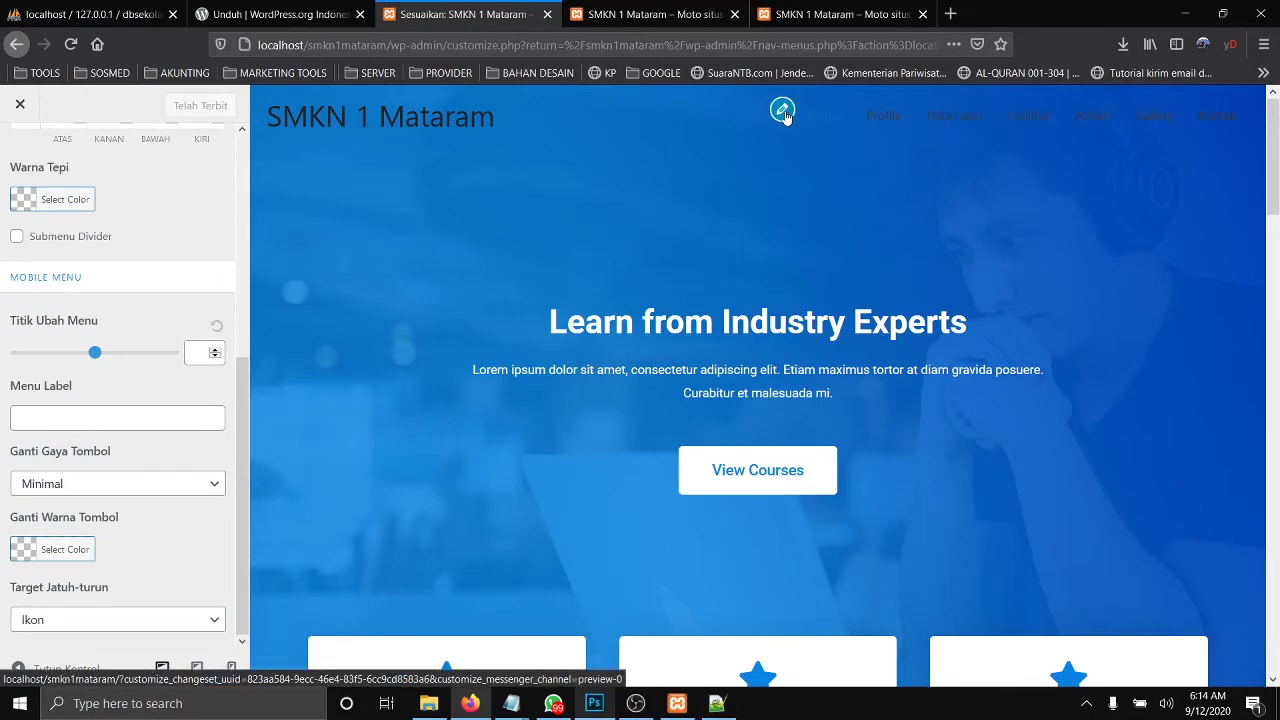
click(784, 112)
scroll(118, 427, up, 2)
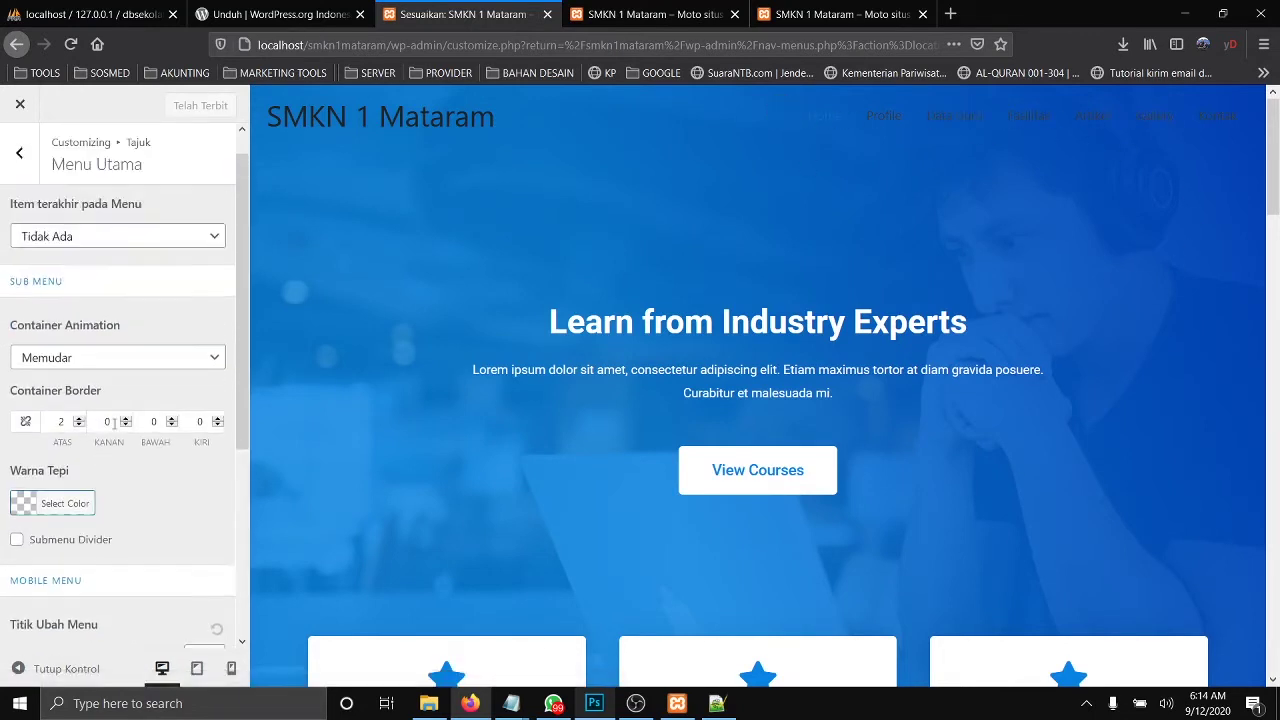
scroll(118, 427, down, 4)
scroll(117, 451, up, 4)
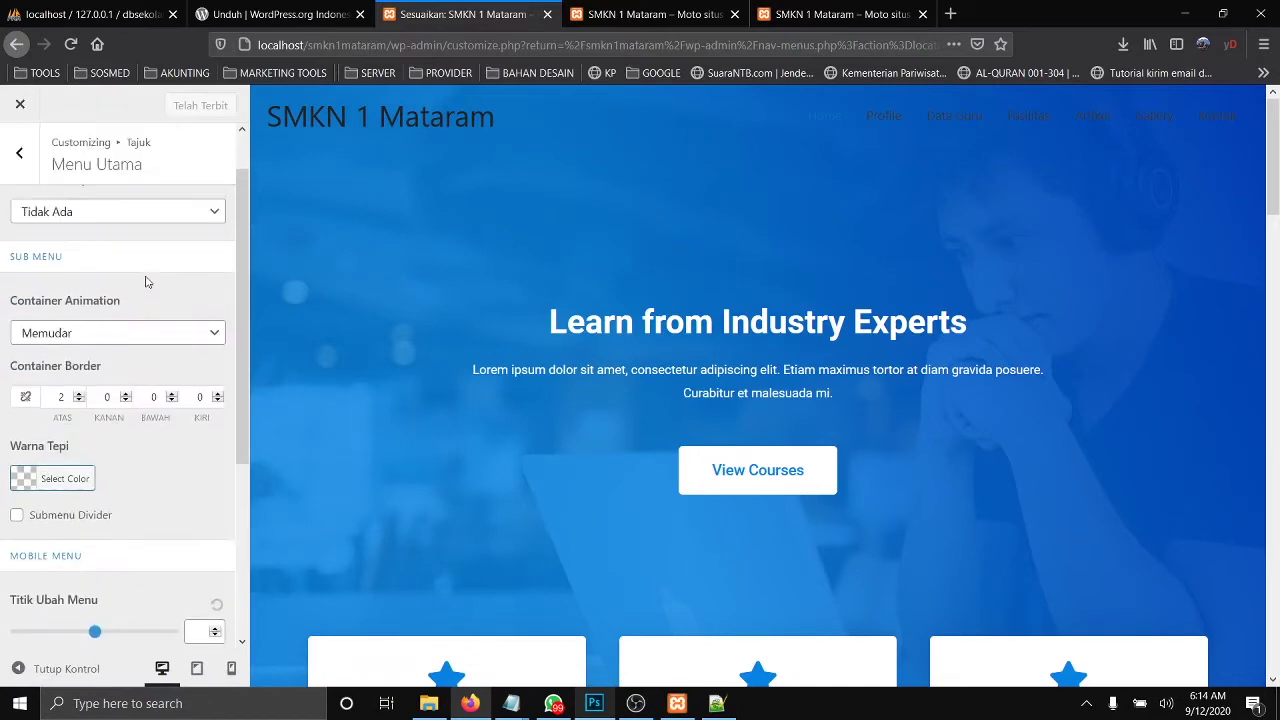
click(15, 109)
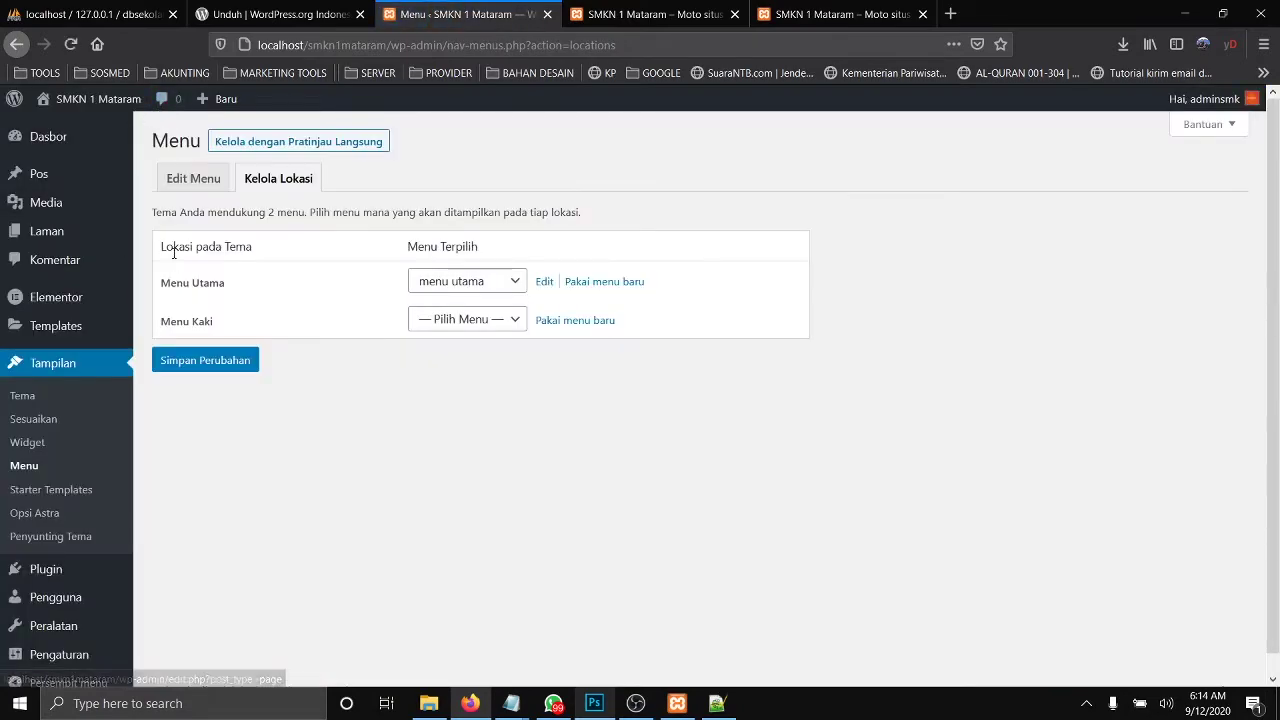
Step: Open the Astra options page and look through the Astra Pro modules and free extension plugins
click(50, 519)
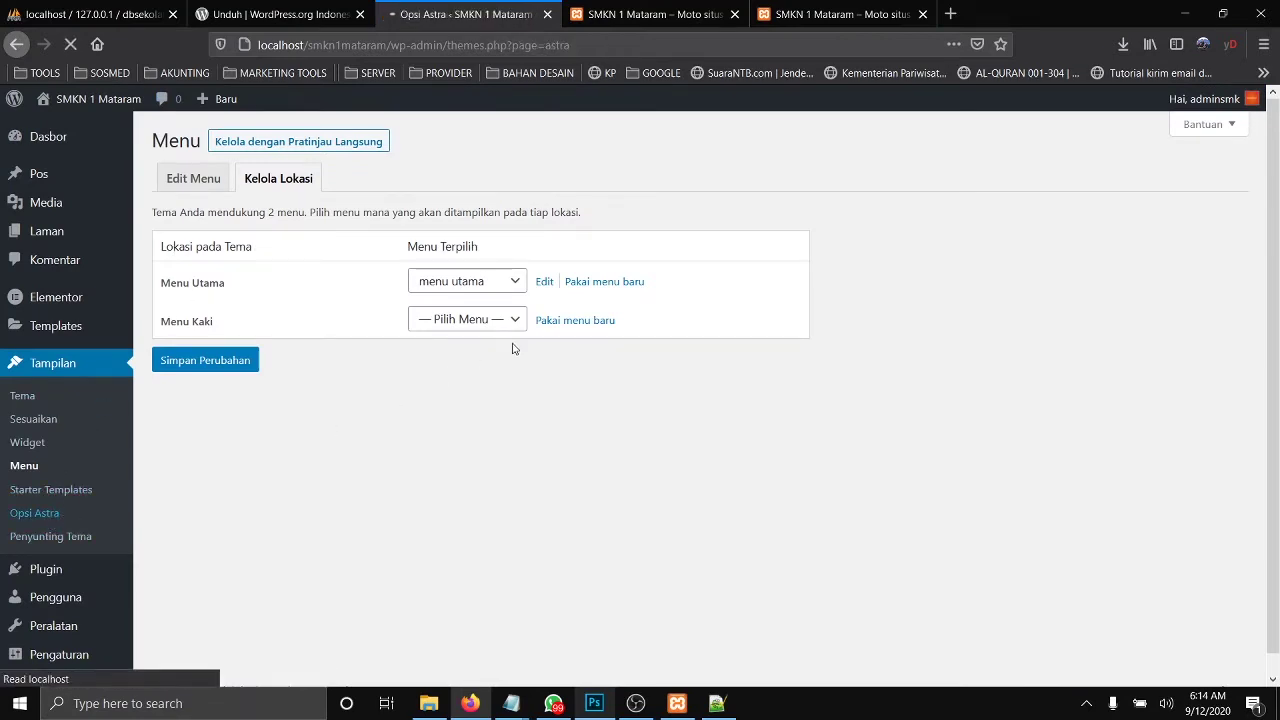
scroll(748, 429, down, 3)
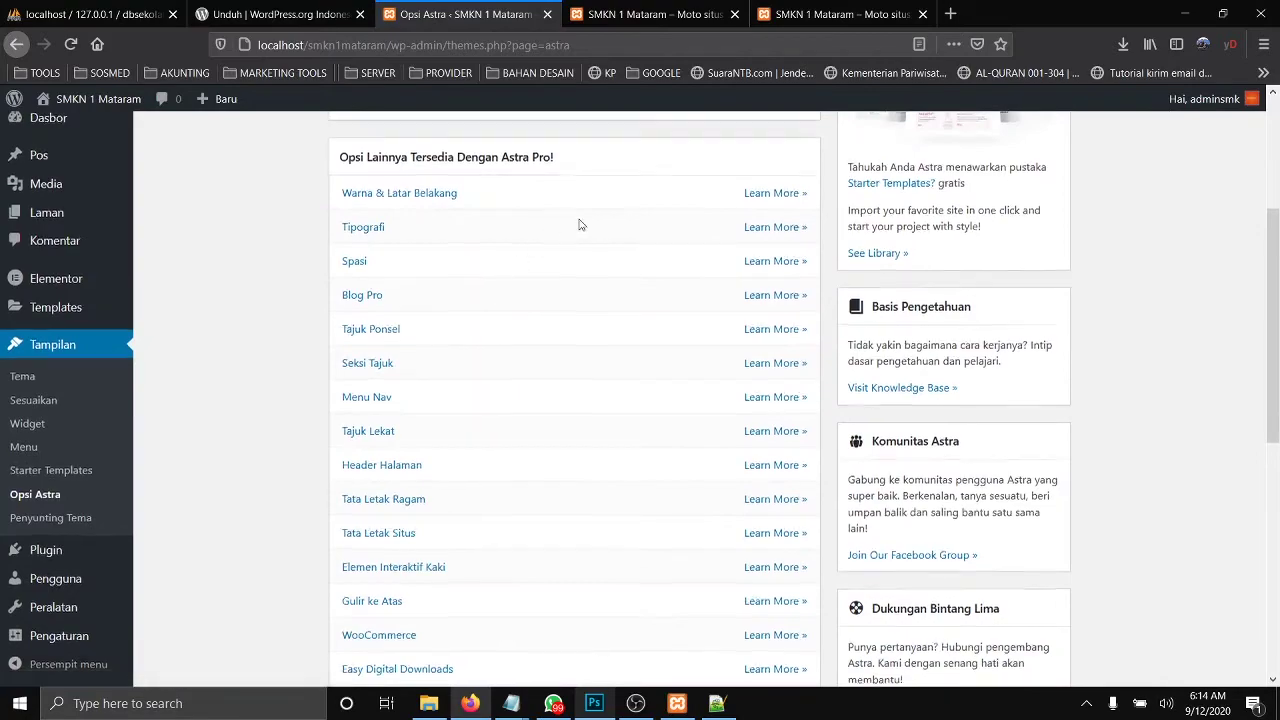
scroll(600, 260, up, 1)
scroll(630, 293, down, 5)
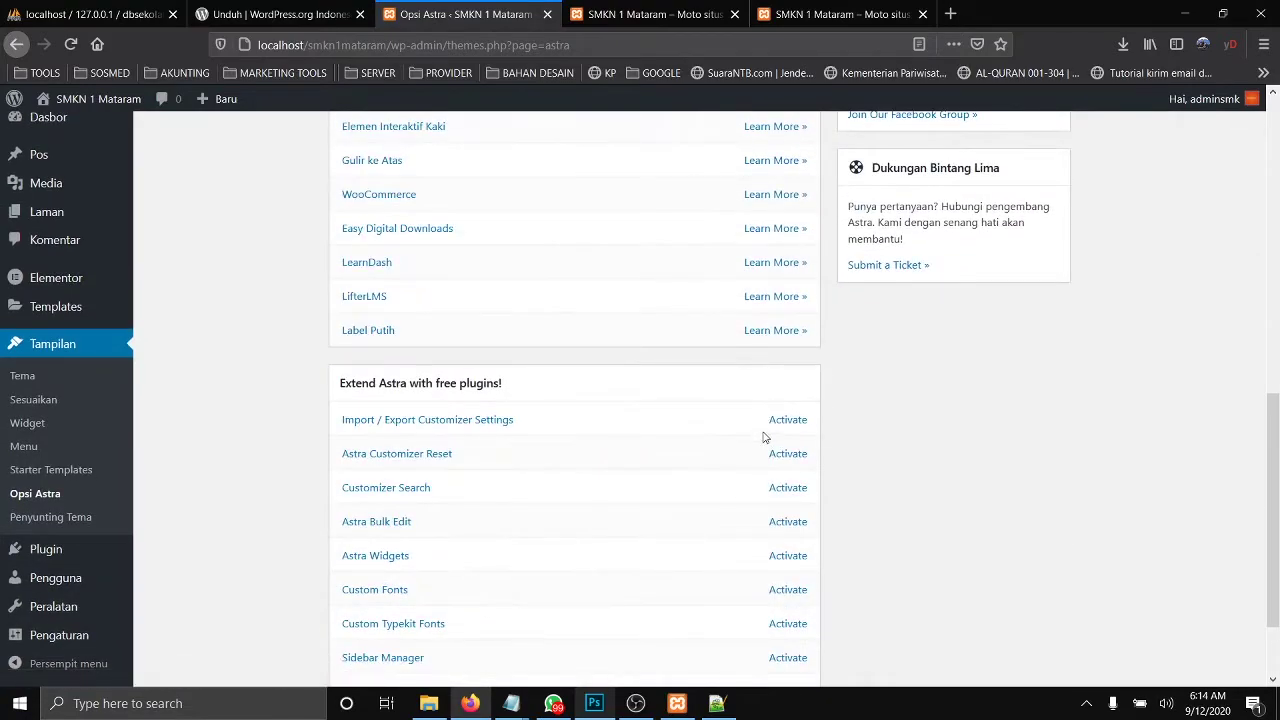
scroll(764, 437, up, 6)
scroll(777, 380, down, 7)
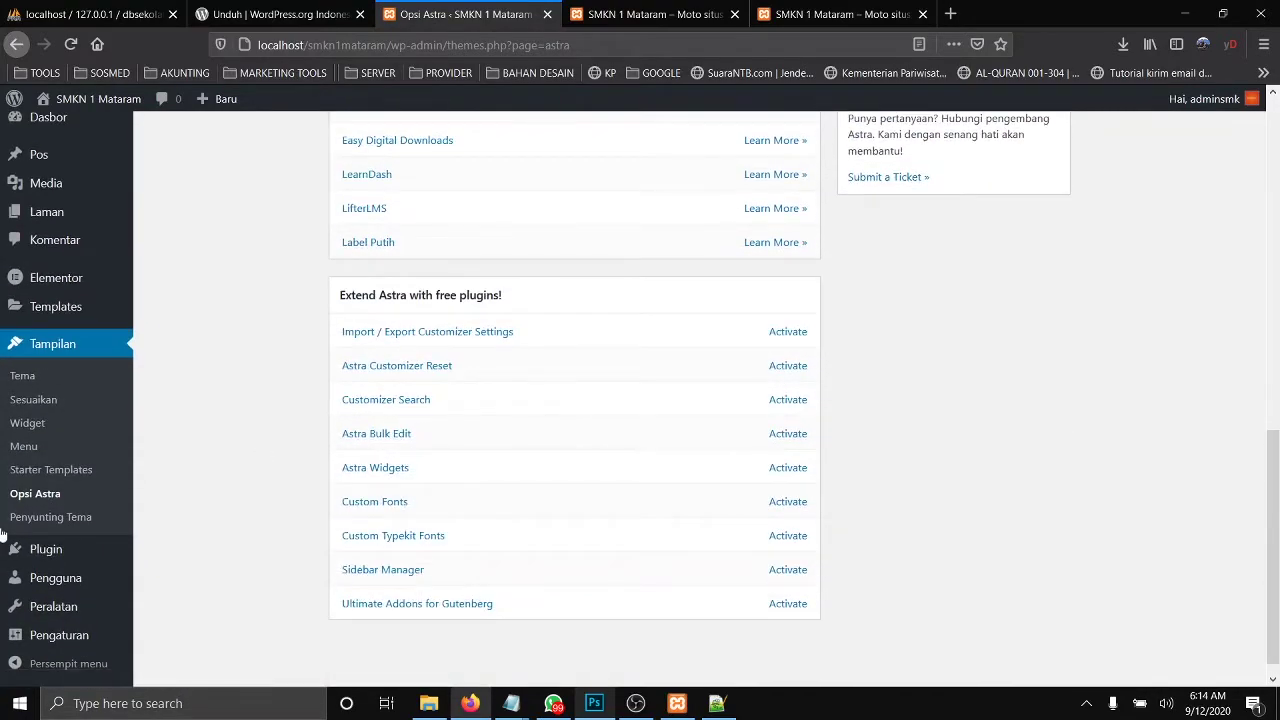
scroll(149, 509, up, 5)
Step: Upload astra-addon.zip from the Downloads folder as a new plugin and start its installation
mouse_move(60, 569)
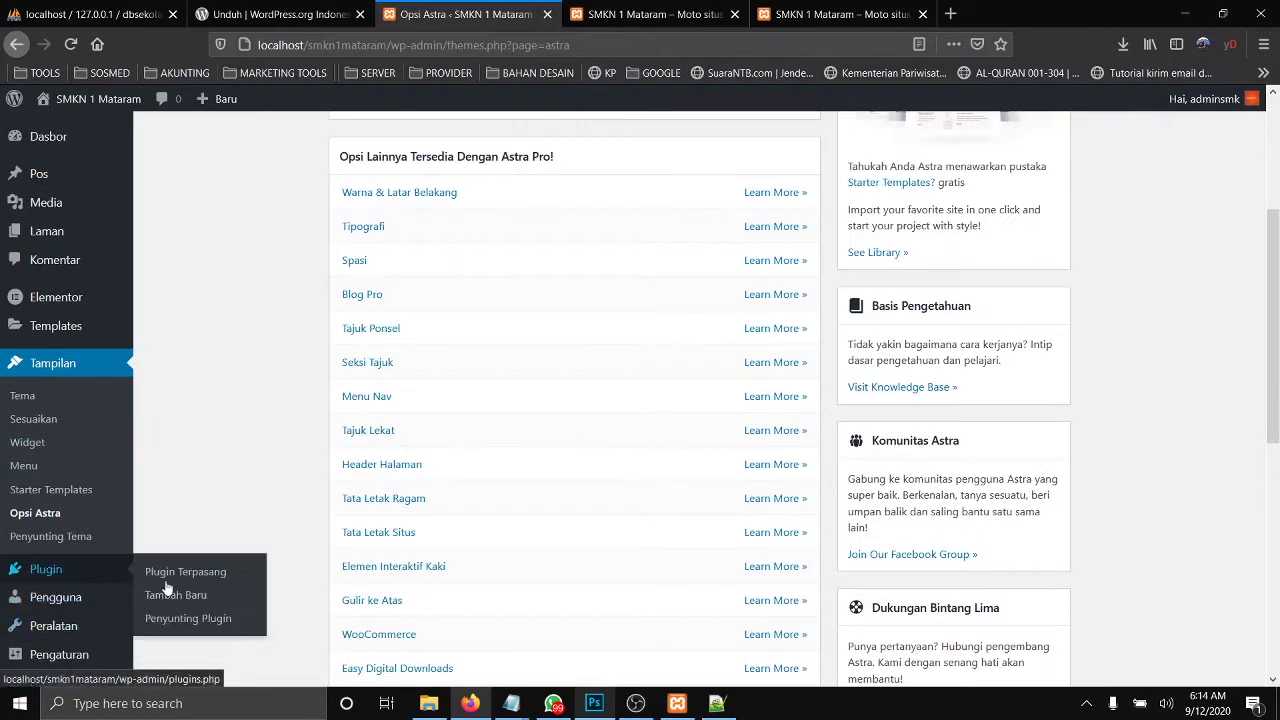
click(177, 596)
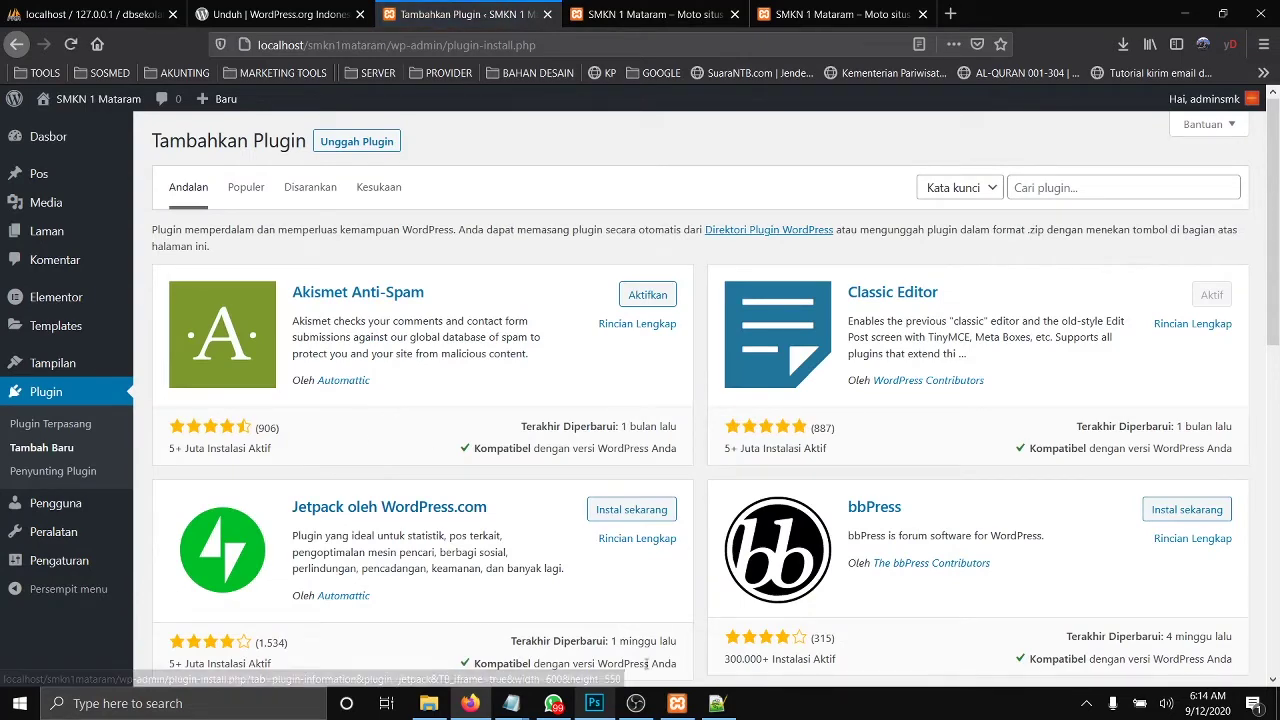
click(336, 147)
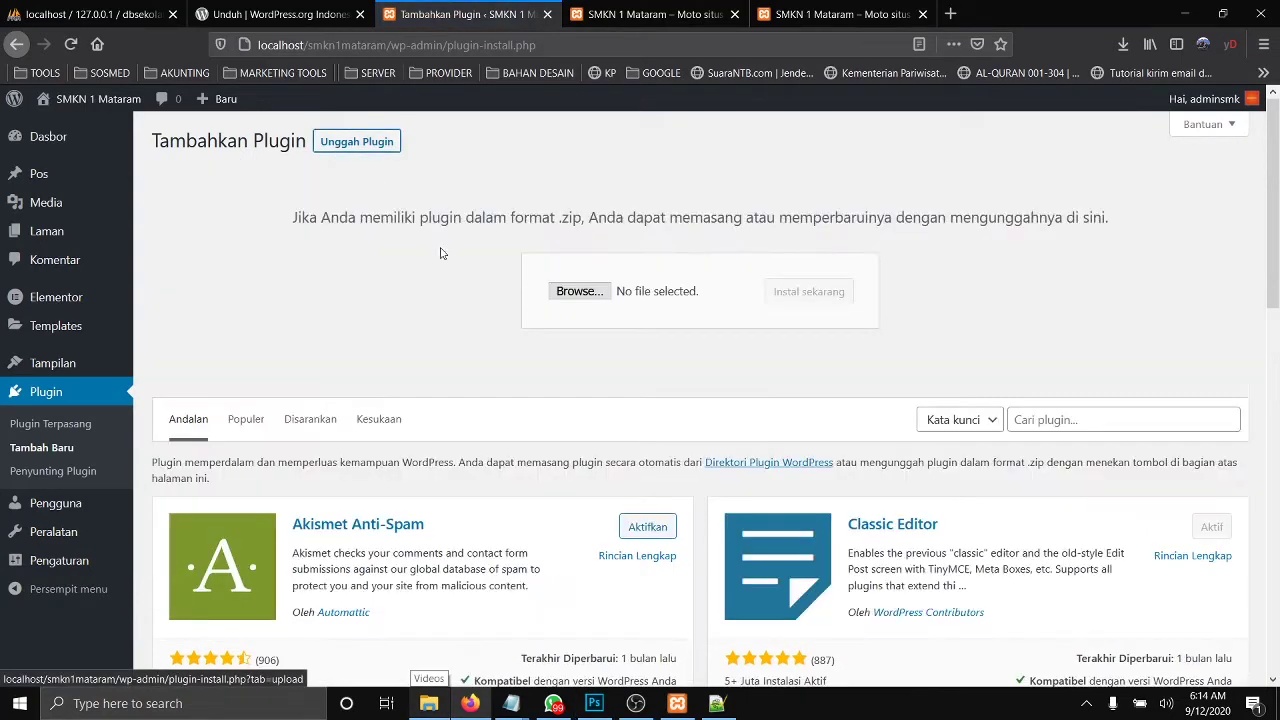
click(577, 300)
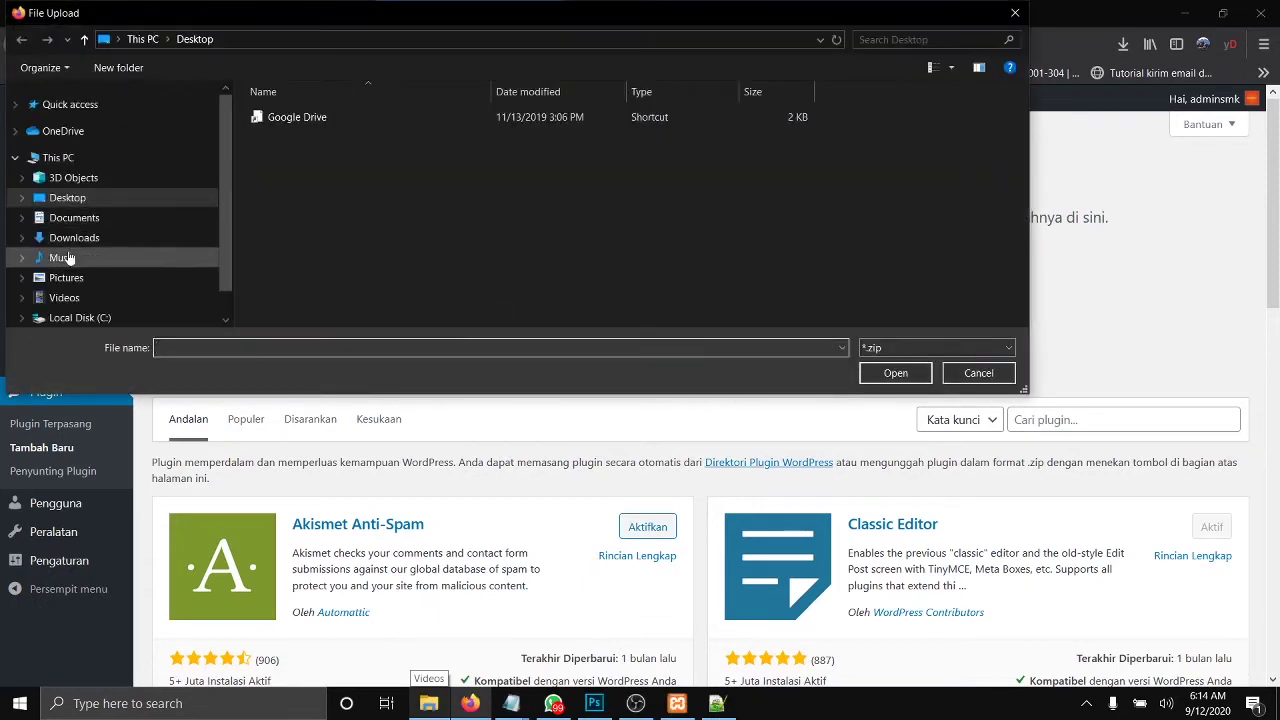
scroll(110, 300, down, 1)
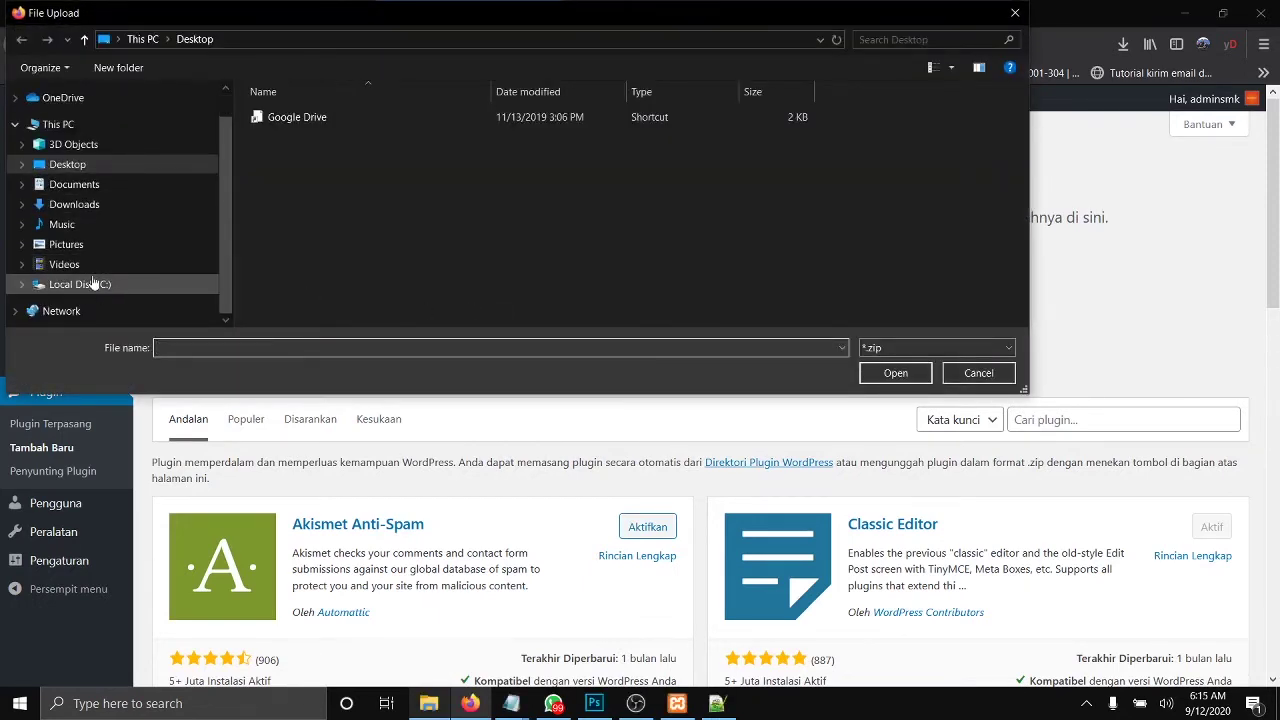
click(88, 210)
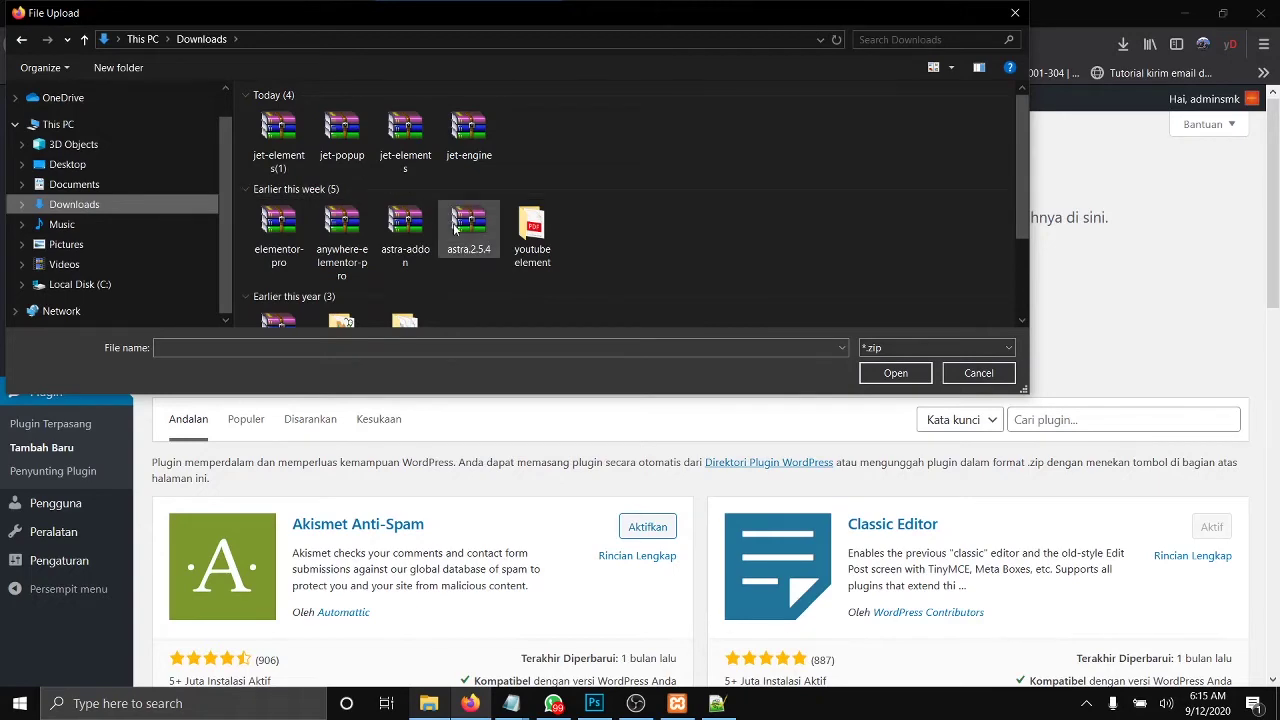
double_click(419, 240)
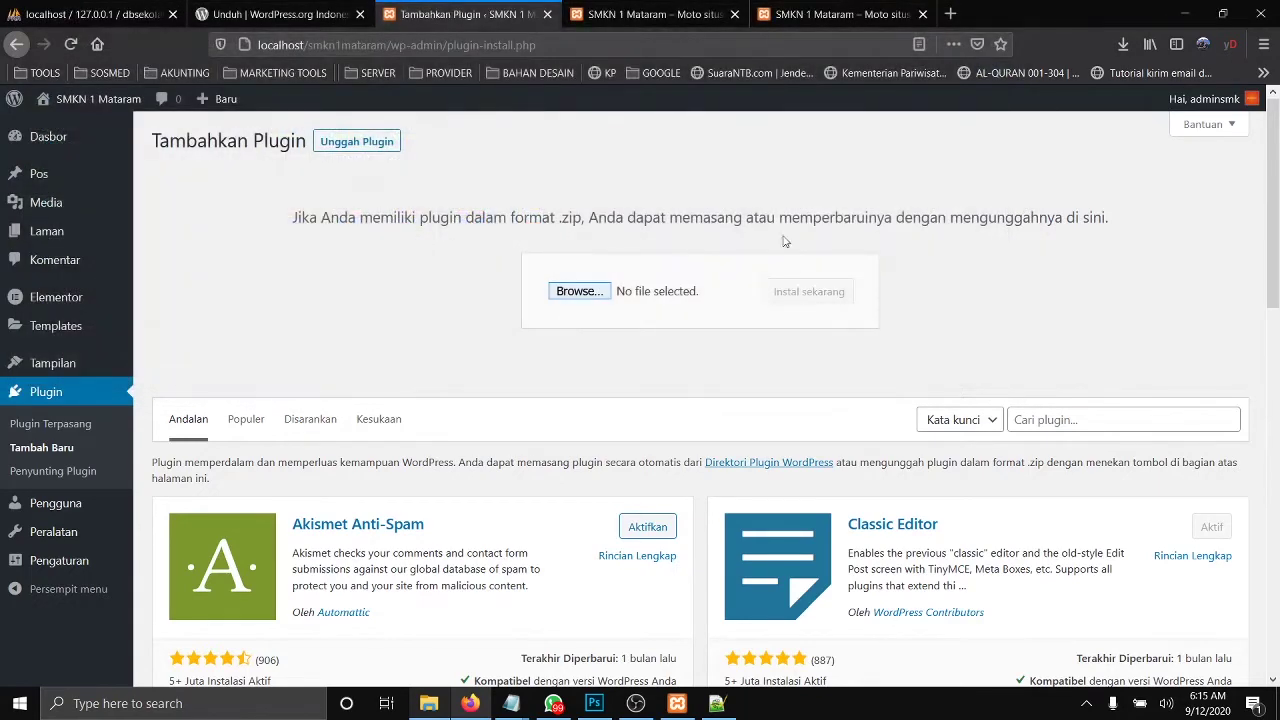
click(826, 298)
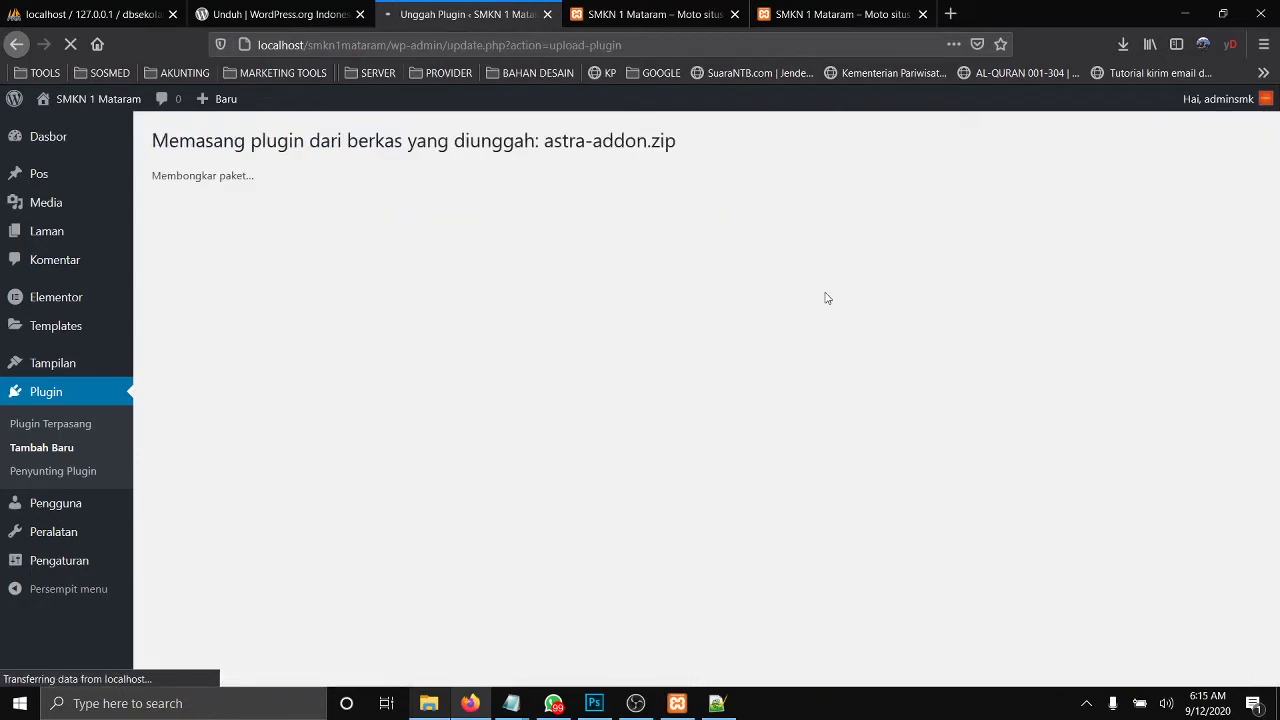
Step: Check the plugin installation's progress and review the live front page's header and content sections
click(631, 15)
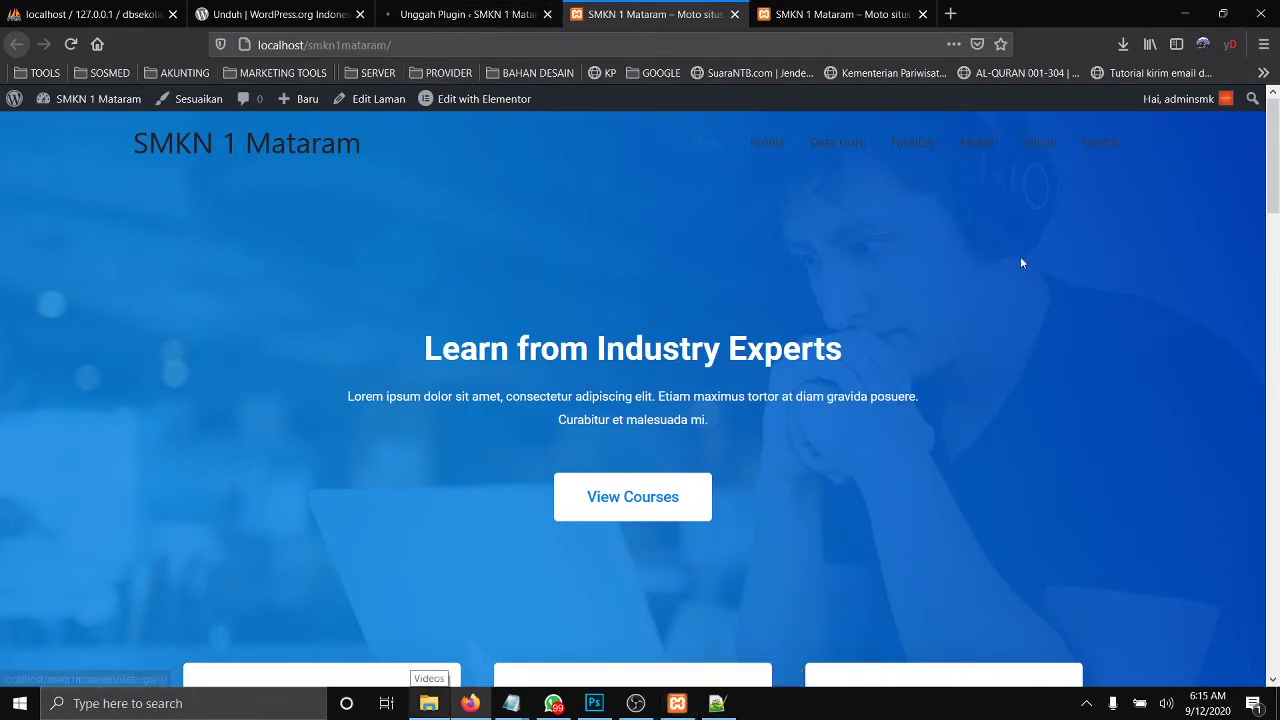
click(463, 19)
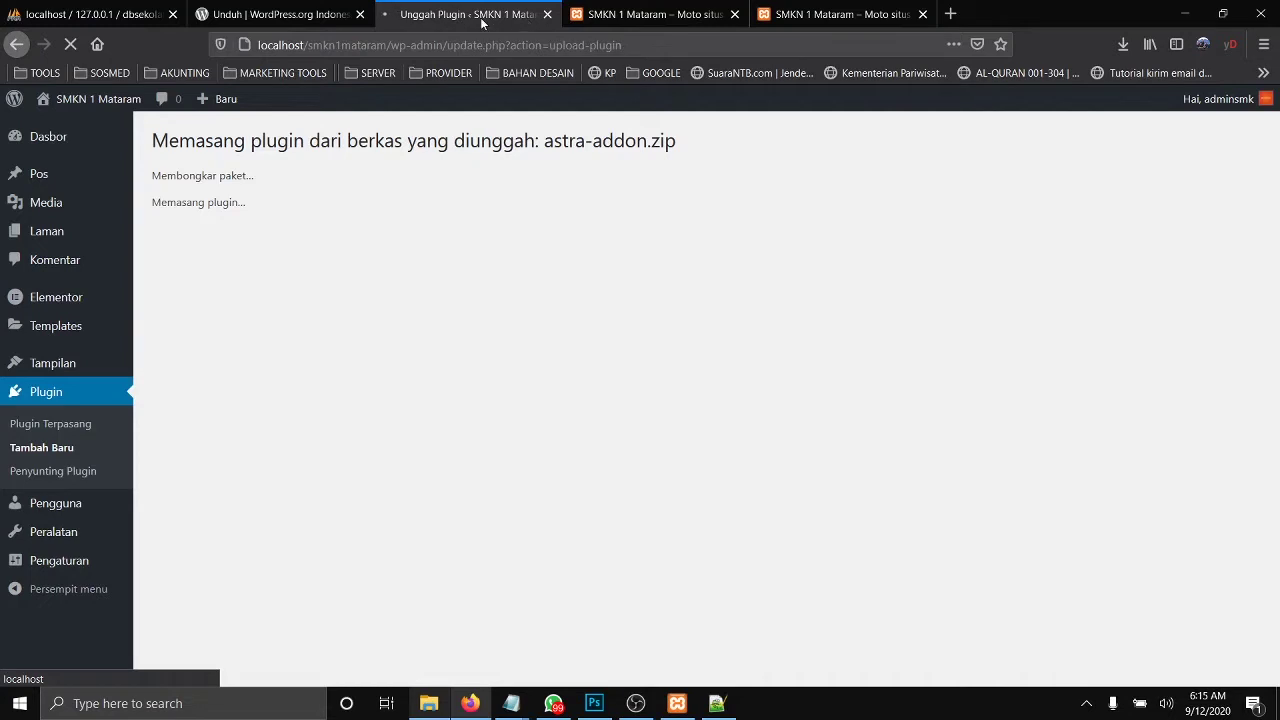
click(598, 20)
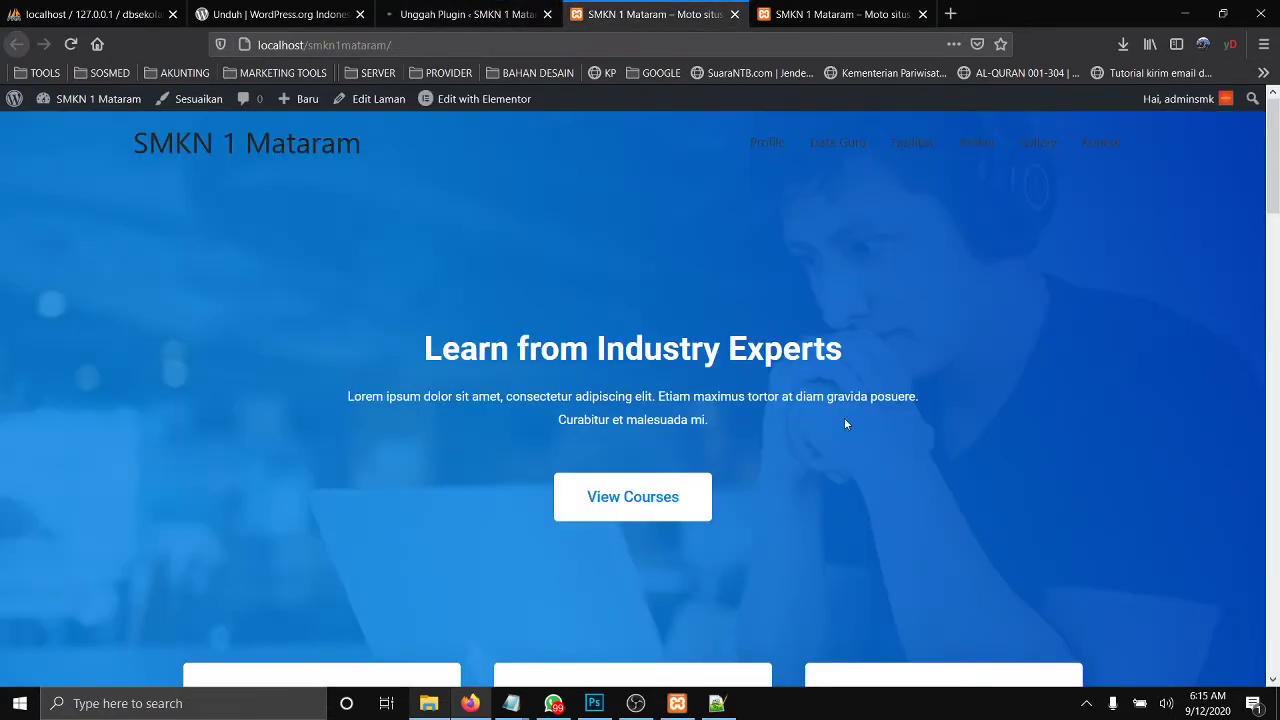
scroll(880, 454, down, 10)
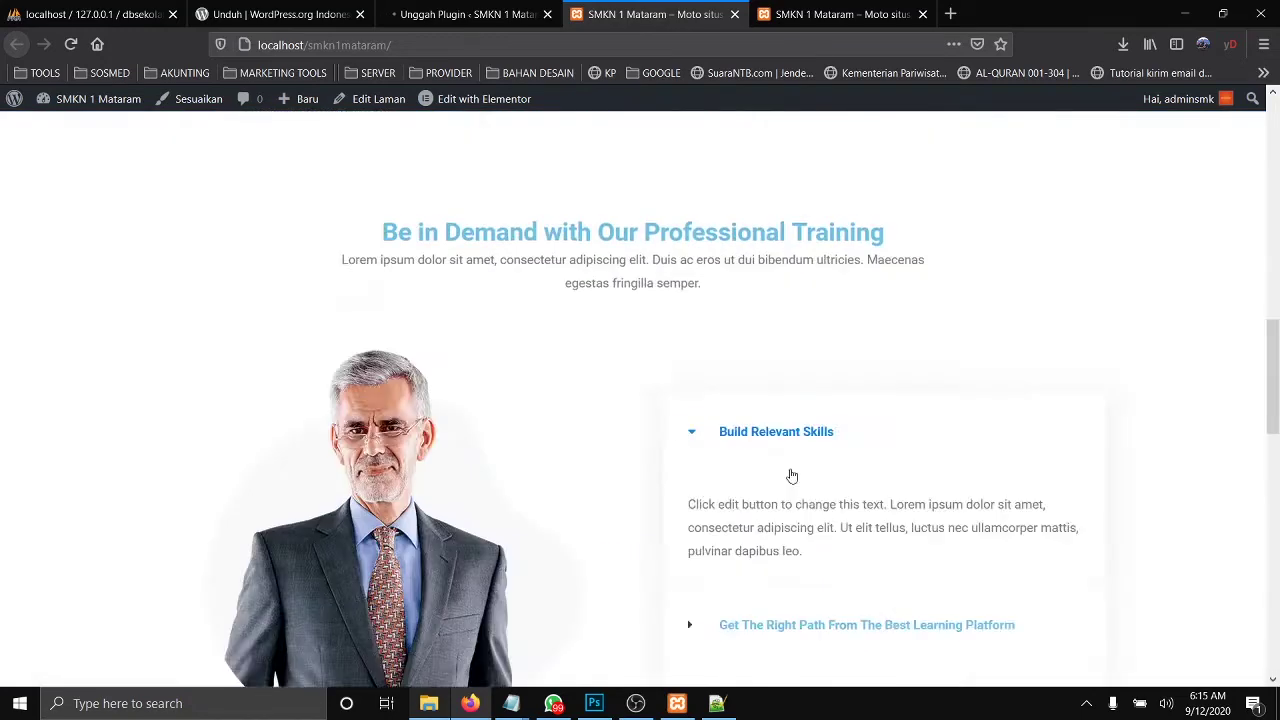
scroll(735, 512, down, 2)
scroll(469, 167, up, 2)
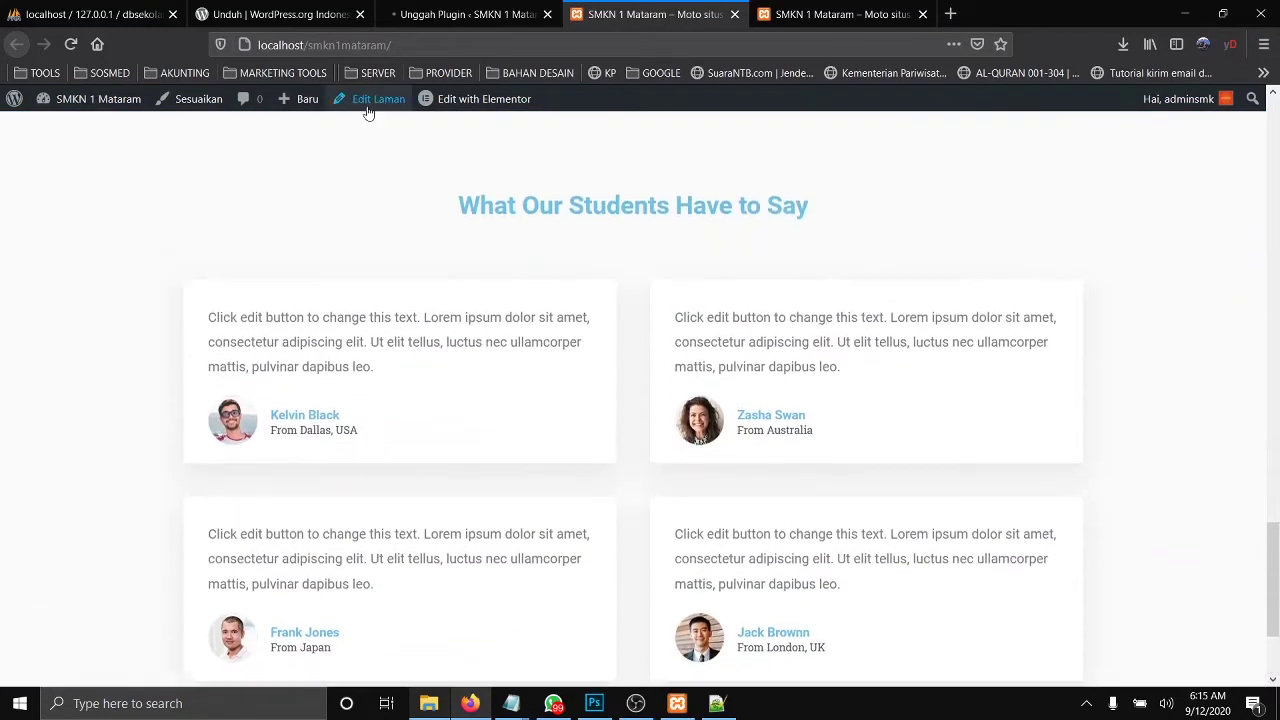
Step: Open the front page's edit screen and examine its Astra content layout and page template options
click(368, 110)
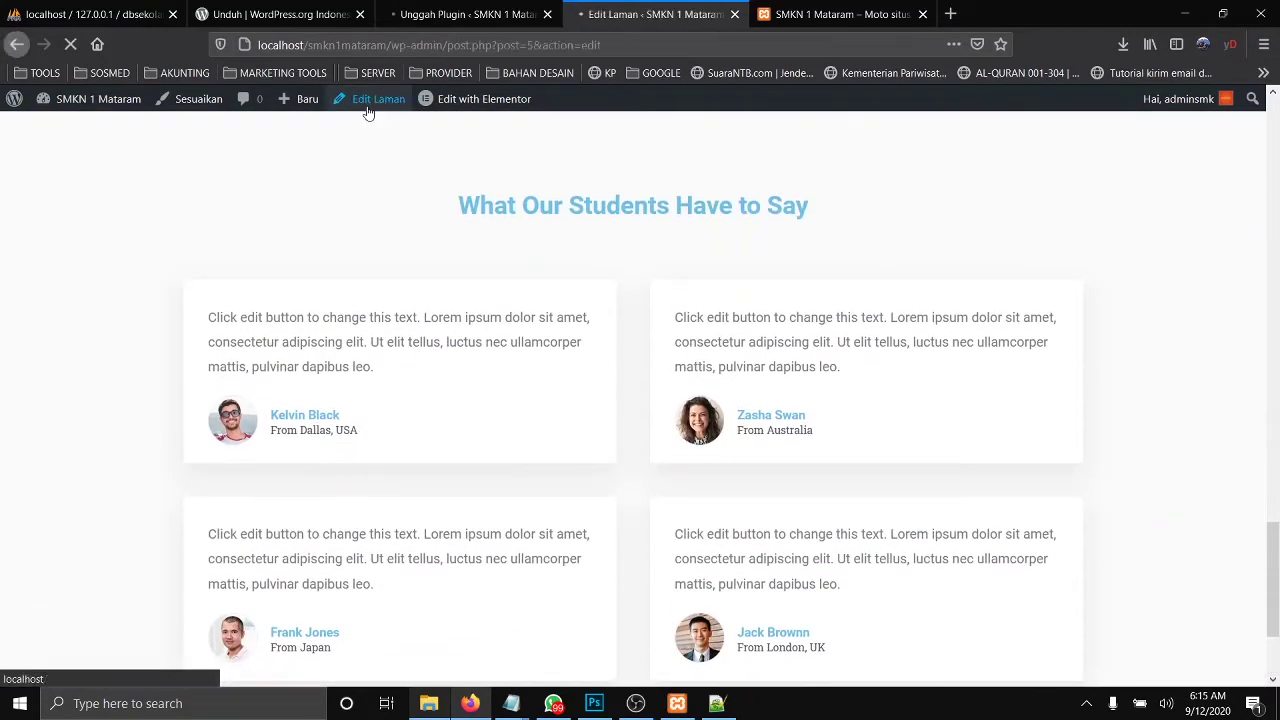
scroll(1278, 476, down, 2)
scroll(1278, 476, down, 4)
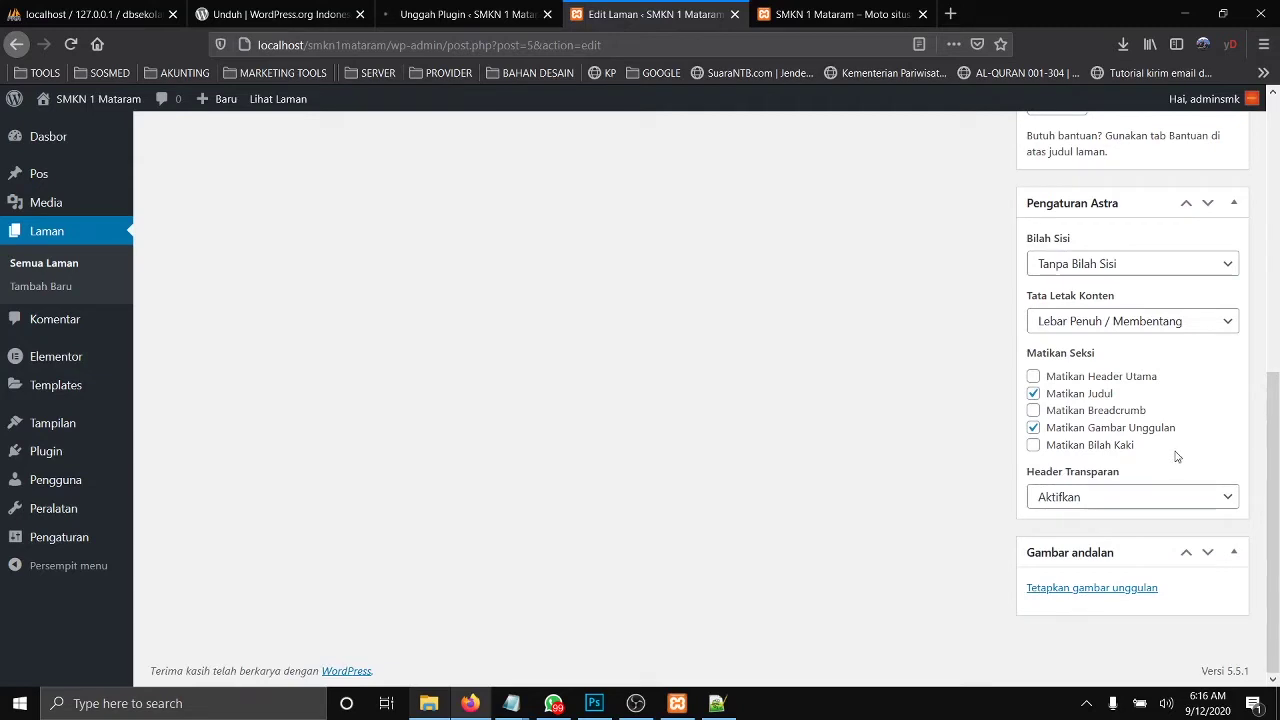
scroll(1176, 453, up, 1)
click(1131, 409)
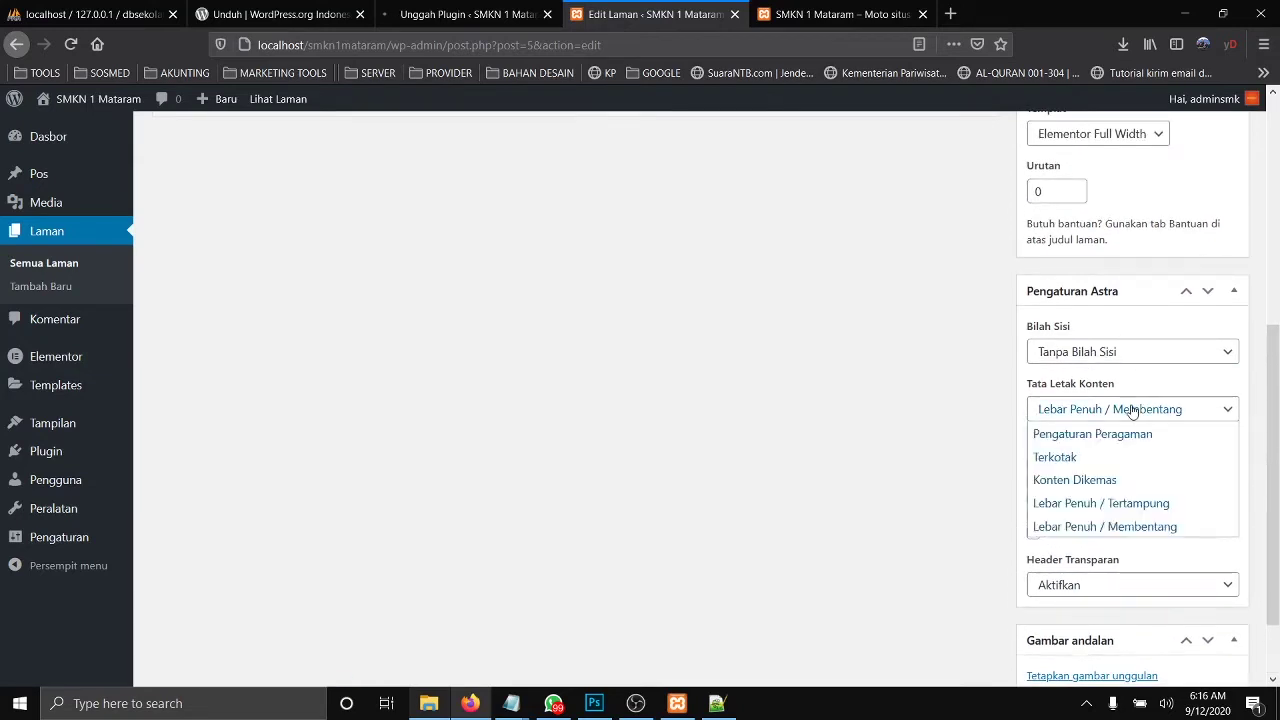
click(1131, 409)
scroll(1131, 409, up, 3)
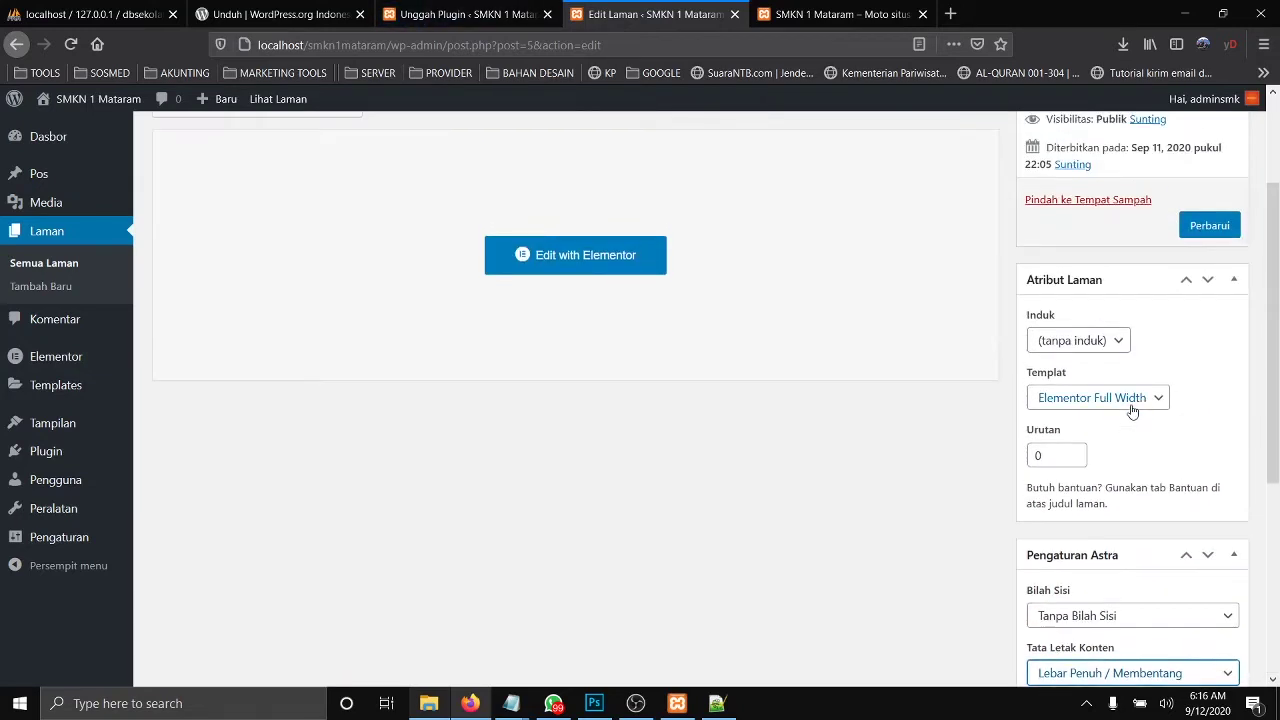
click(1131, 405)
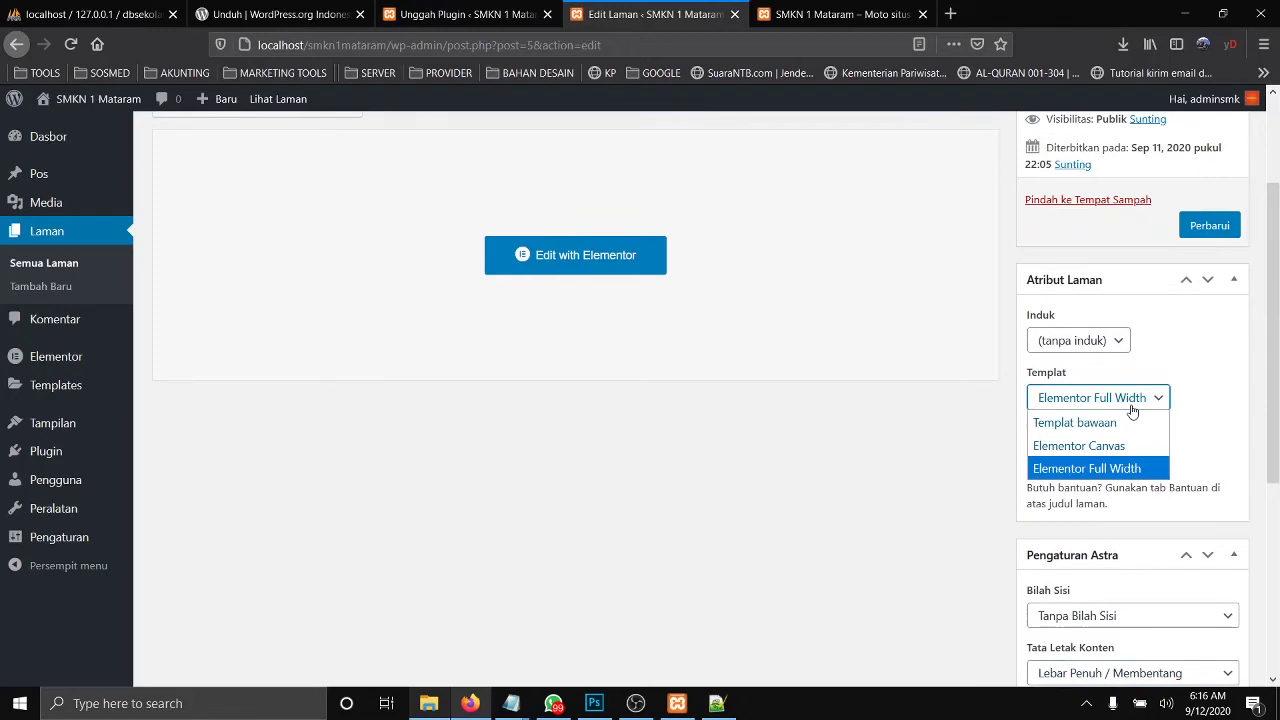
click(1131, 405)
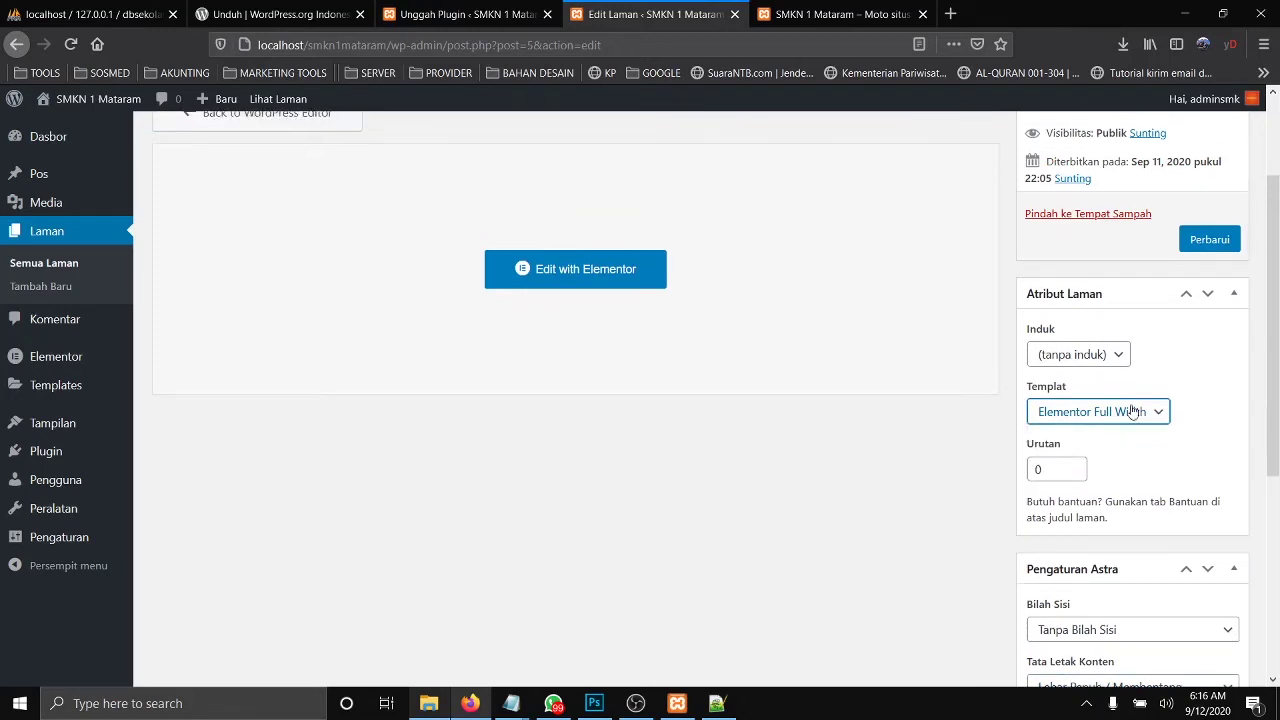
scroll(1131, 409, up, 2)
Step: Activate the installed astra-addon plugin and open the Astra options page
click(462, 15)
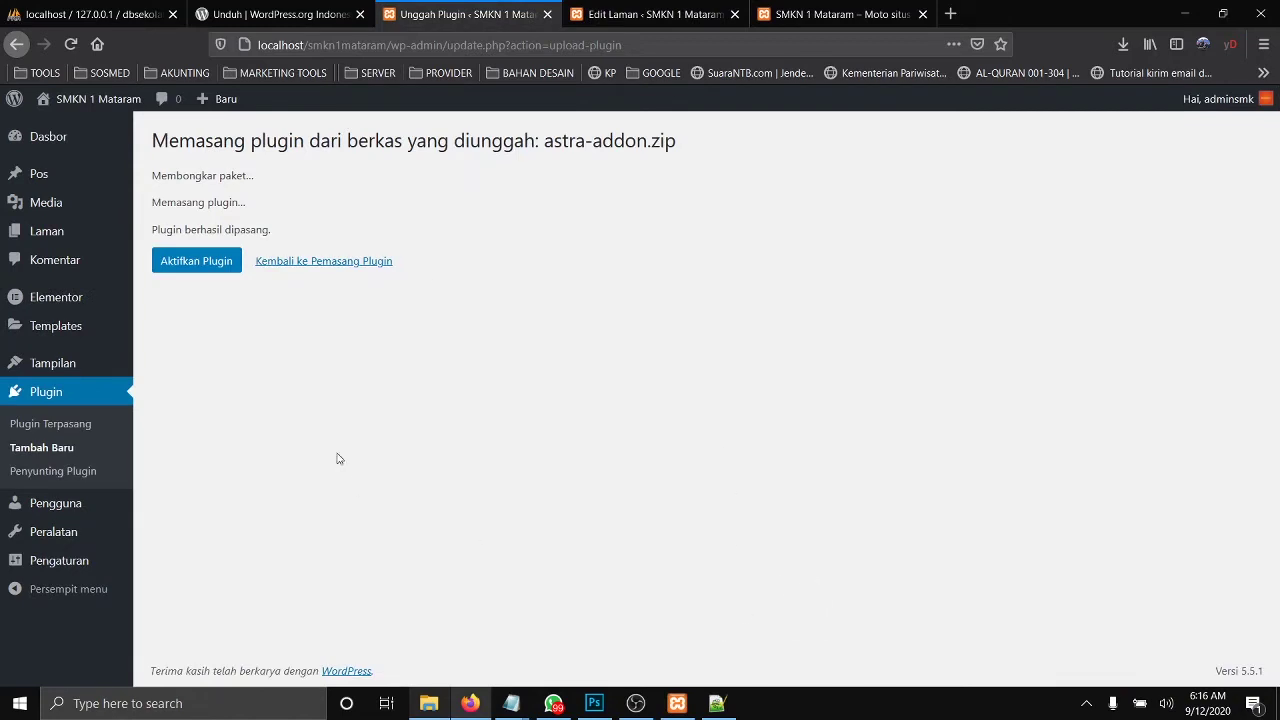
click(198, 262)
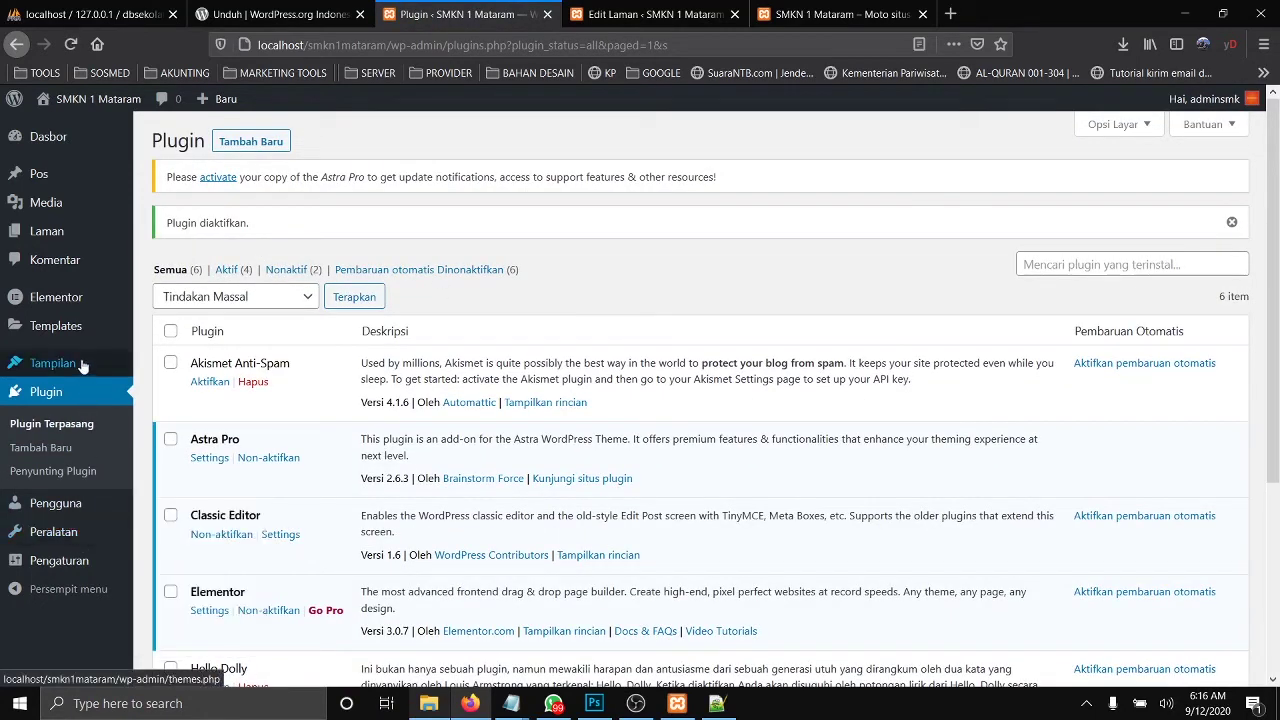
mouse_move(84, 366)
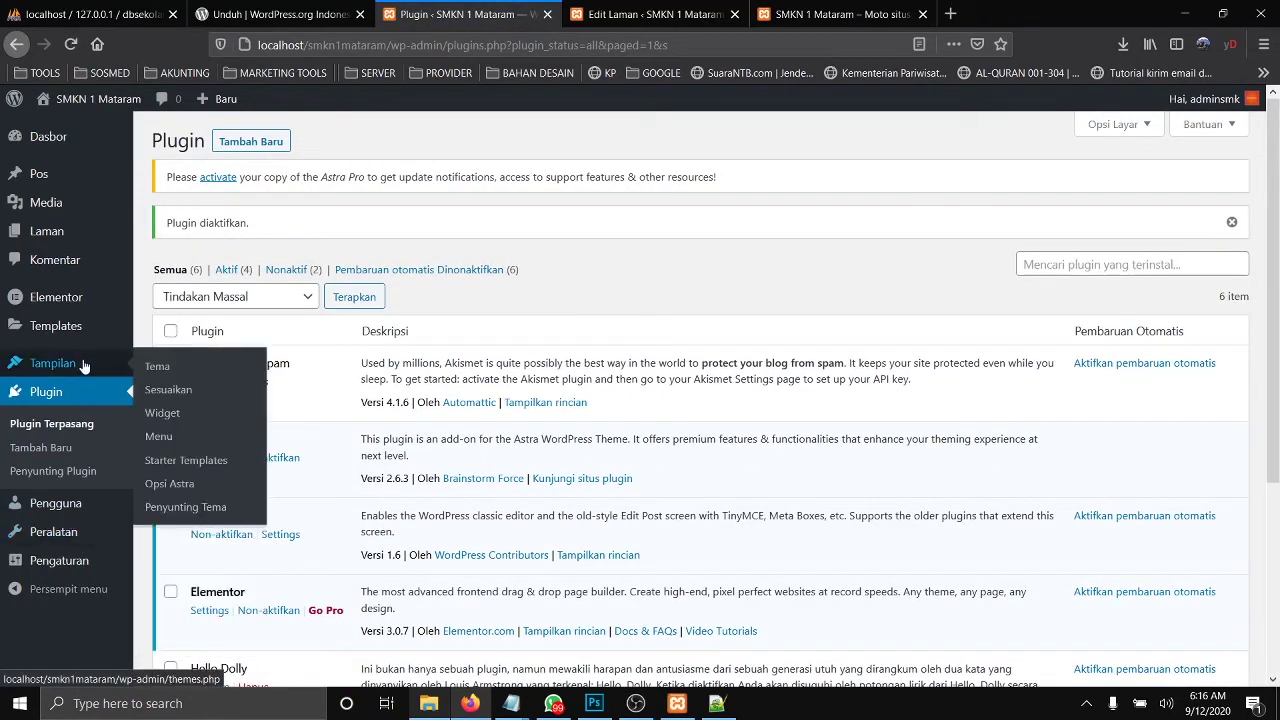
click(191, 497)
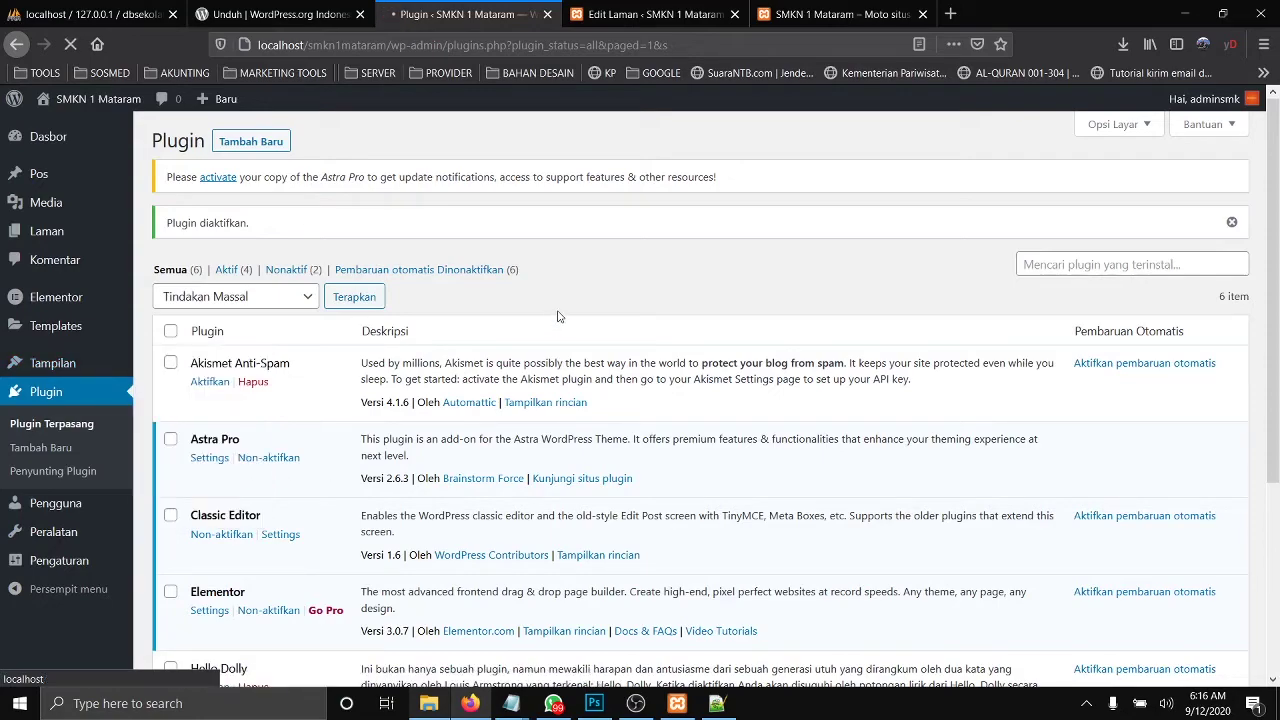
Step: Activate all available Astra Pro modules and check their status in the module list
scroll(508, 352, down, 3)
scroll(606, 380, down, 3)
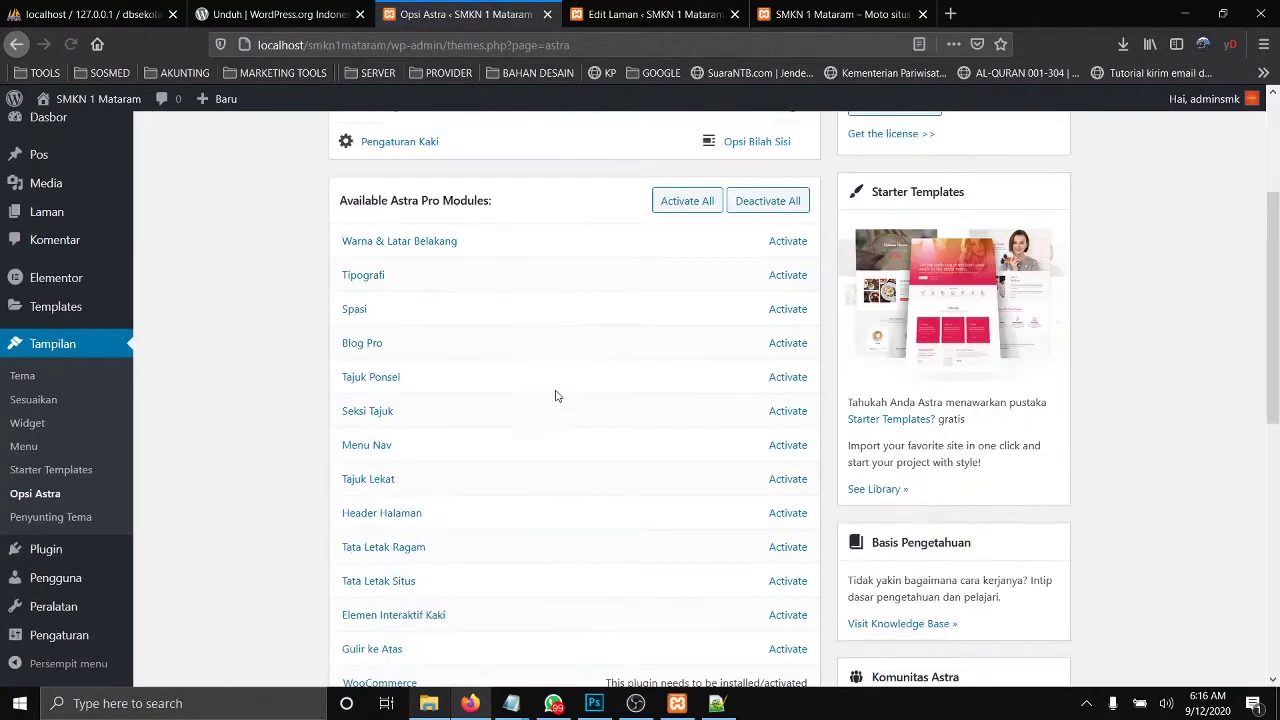
scroll(771, 339, up, 1)
scroll(771, 339, up, 2)
click(688, 423)
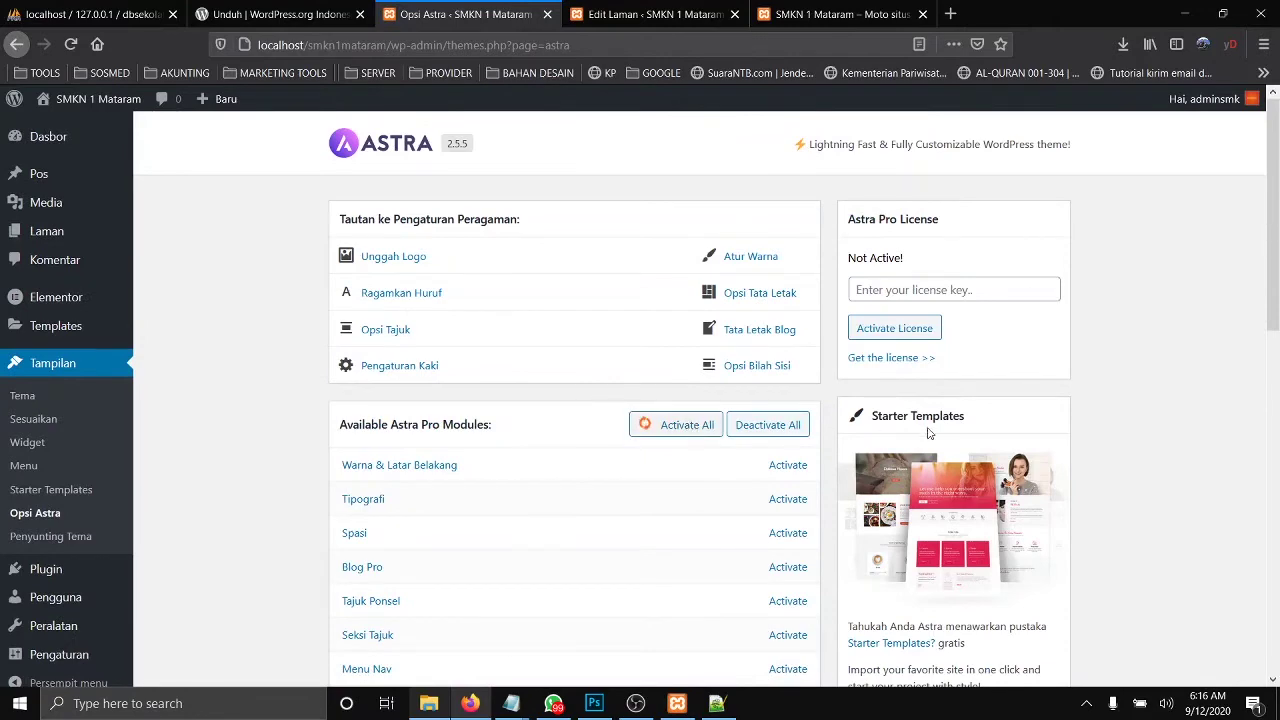
scroll(522, 287, down, 5)
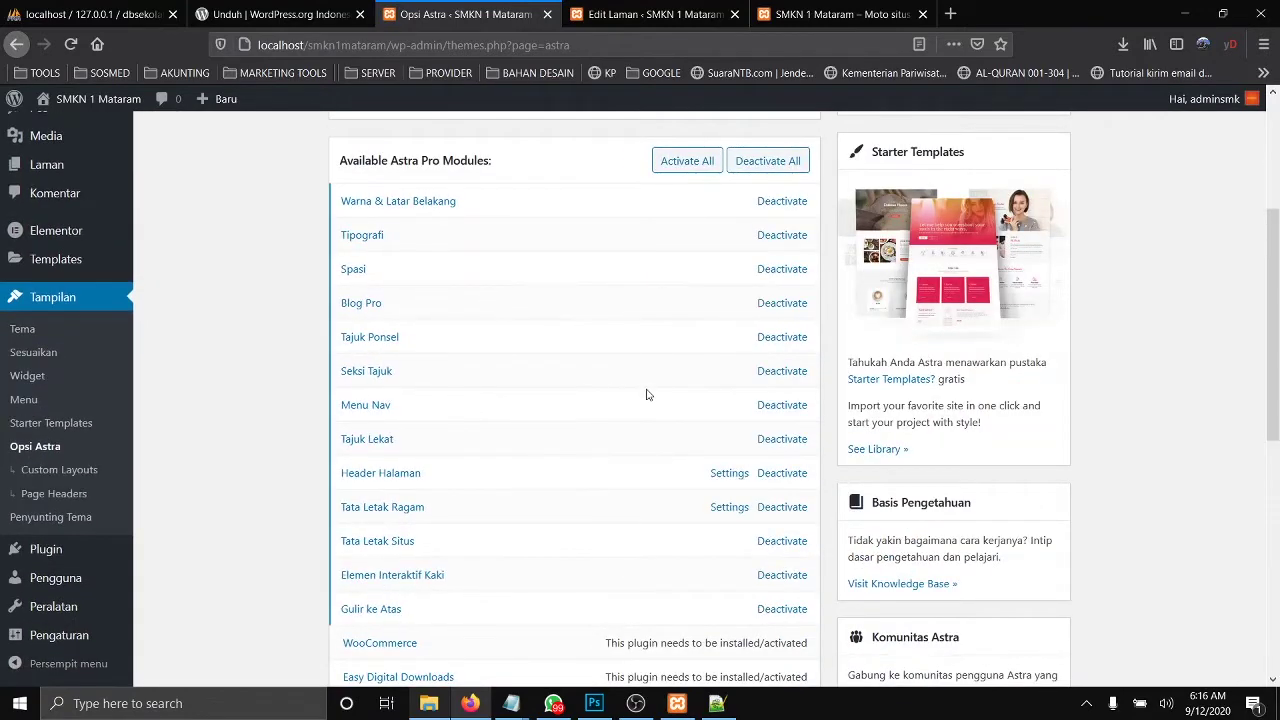
scroll(646, 394, up, 5)
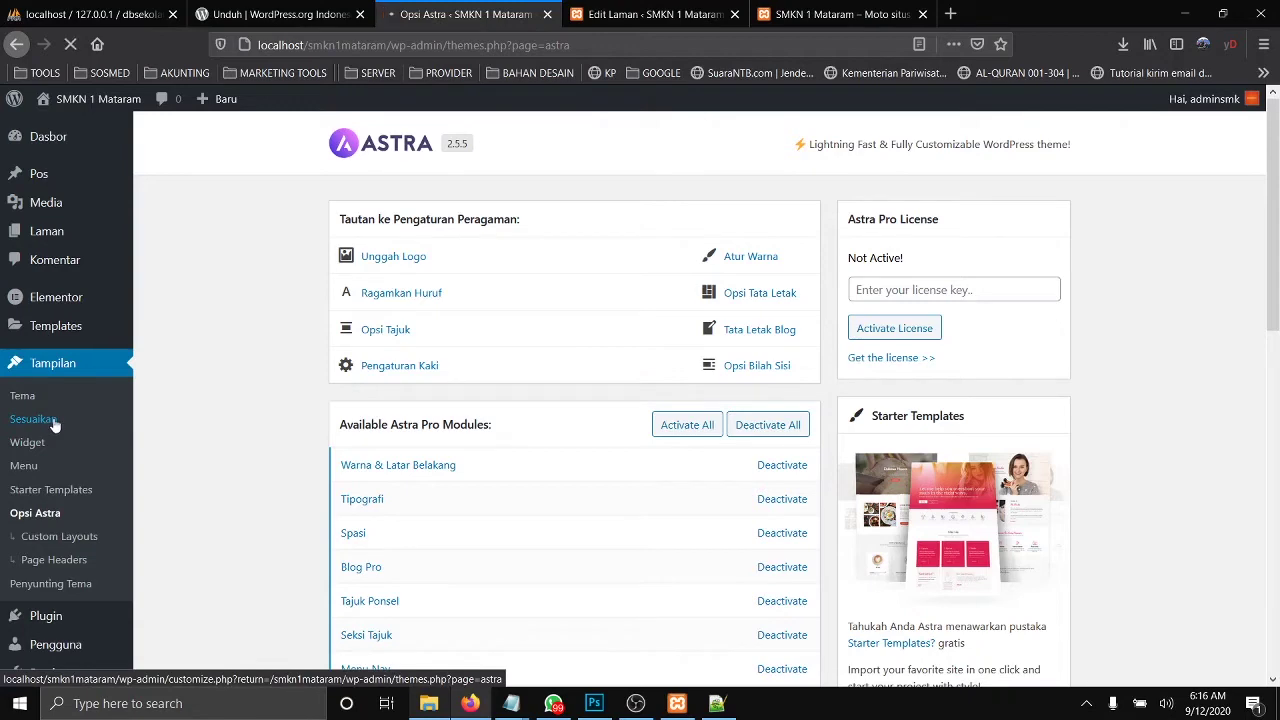
Step: Close the page edit tab, check the live front page's header menu, and return to the theme customizer
click(734, 14)
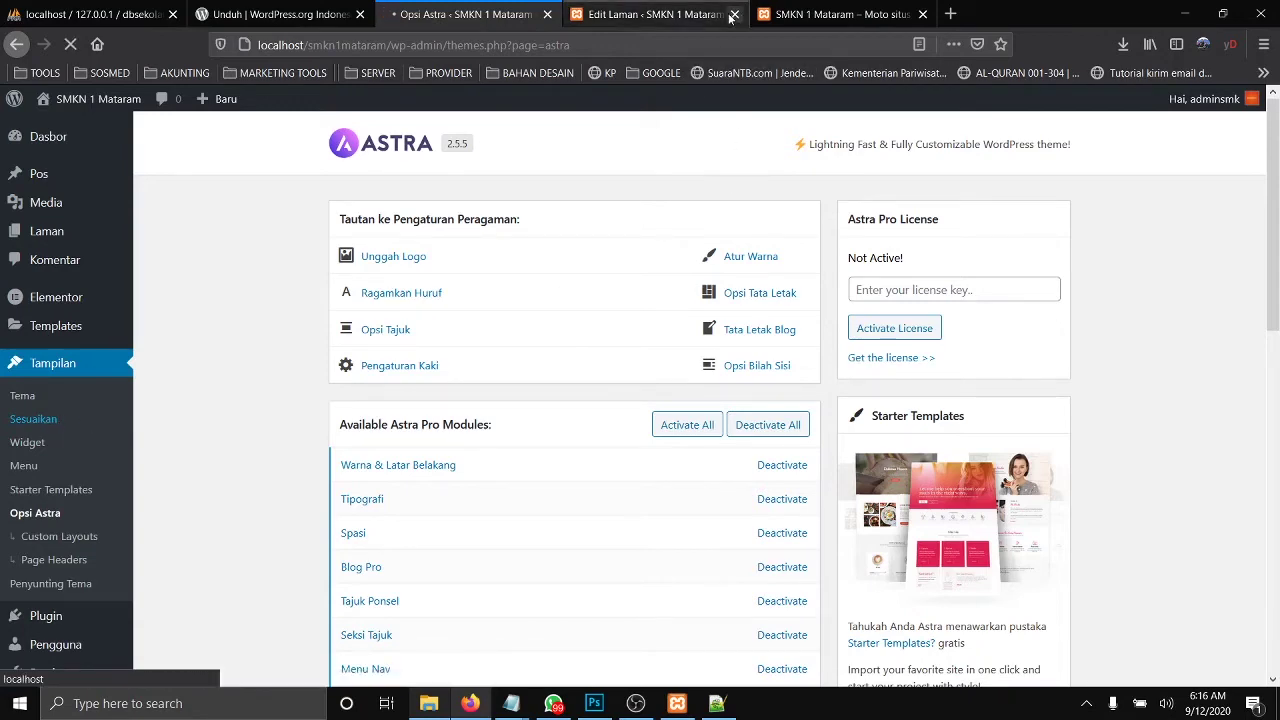
click(690, 16)
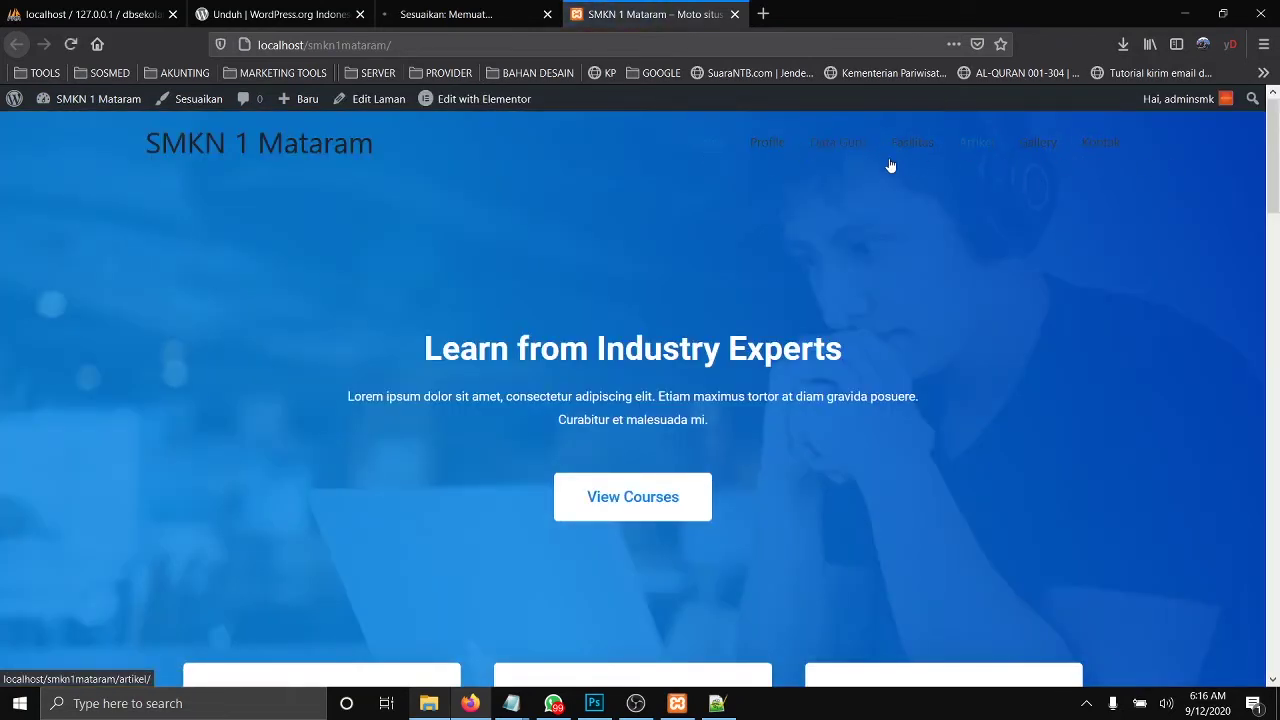
click(445, 14)
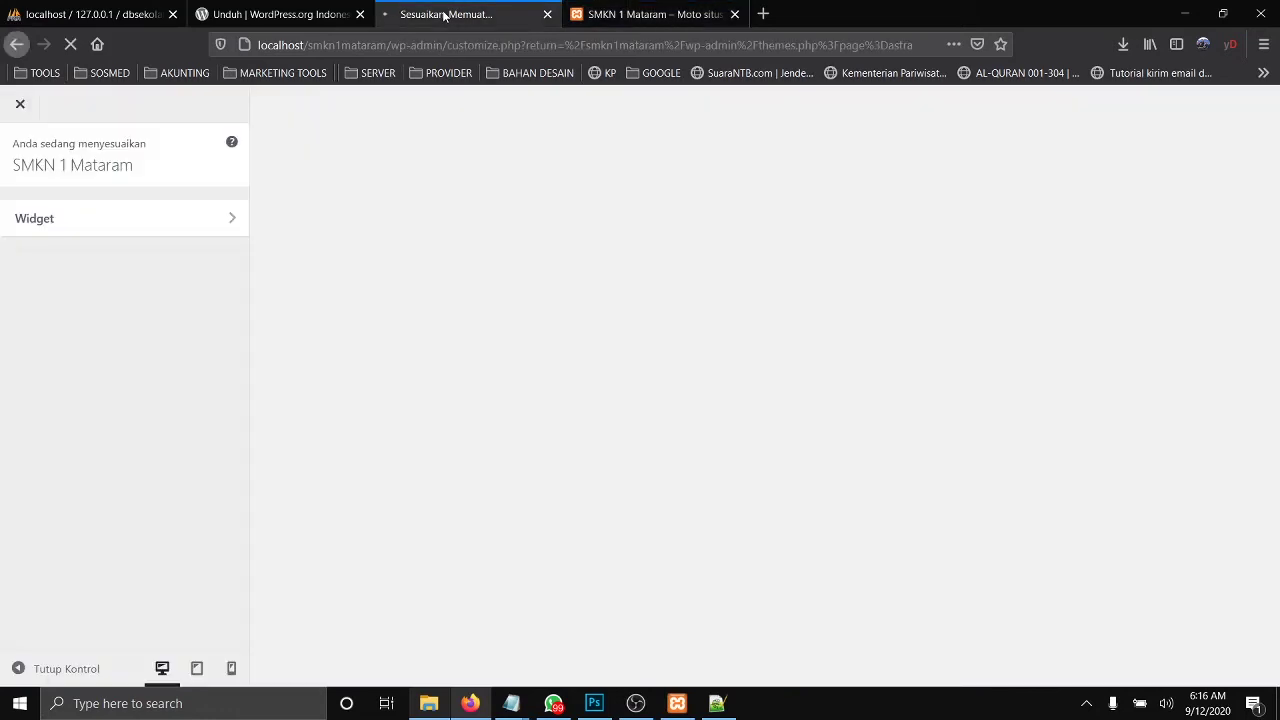
click(663, 15)
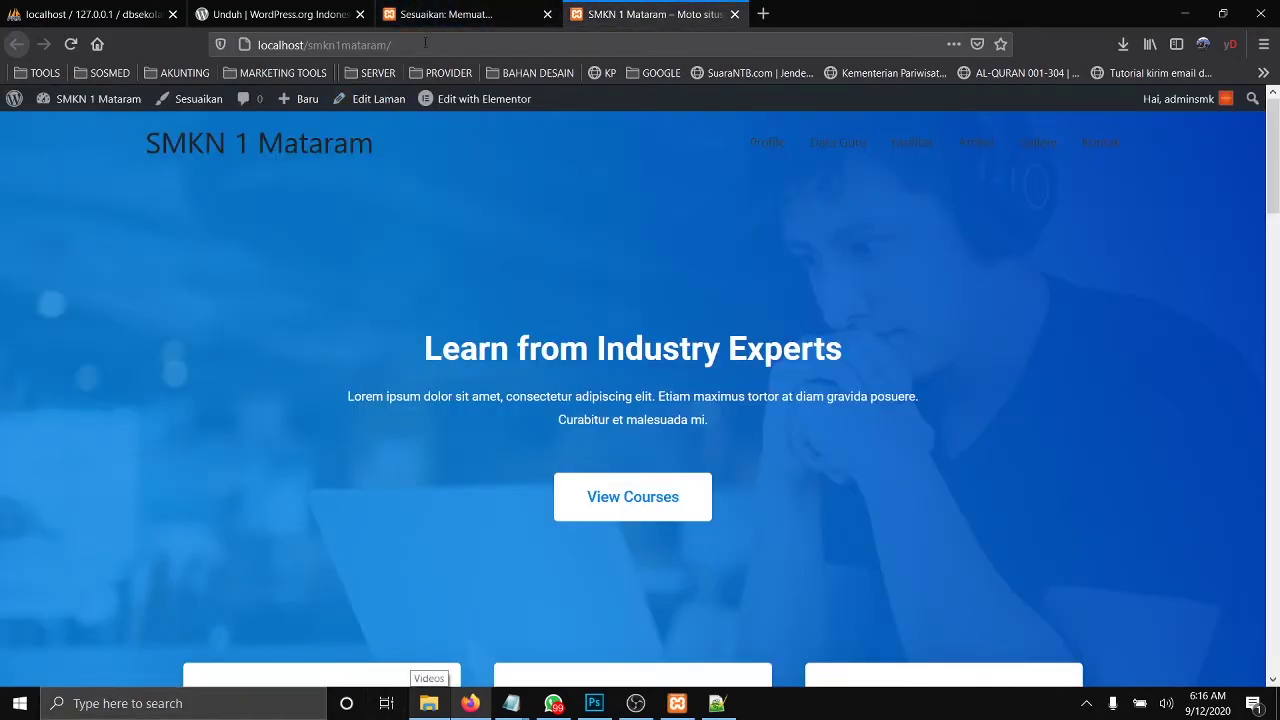
click(443, 16)
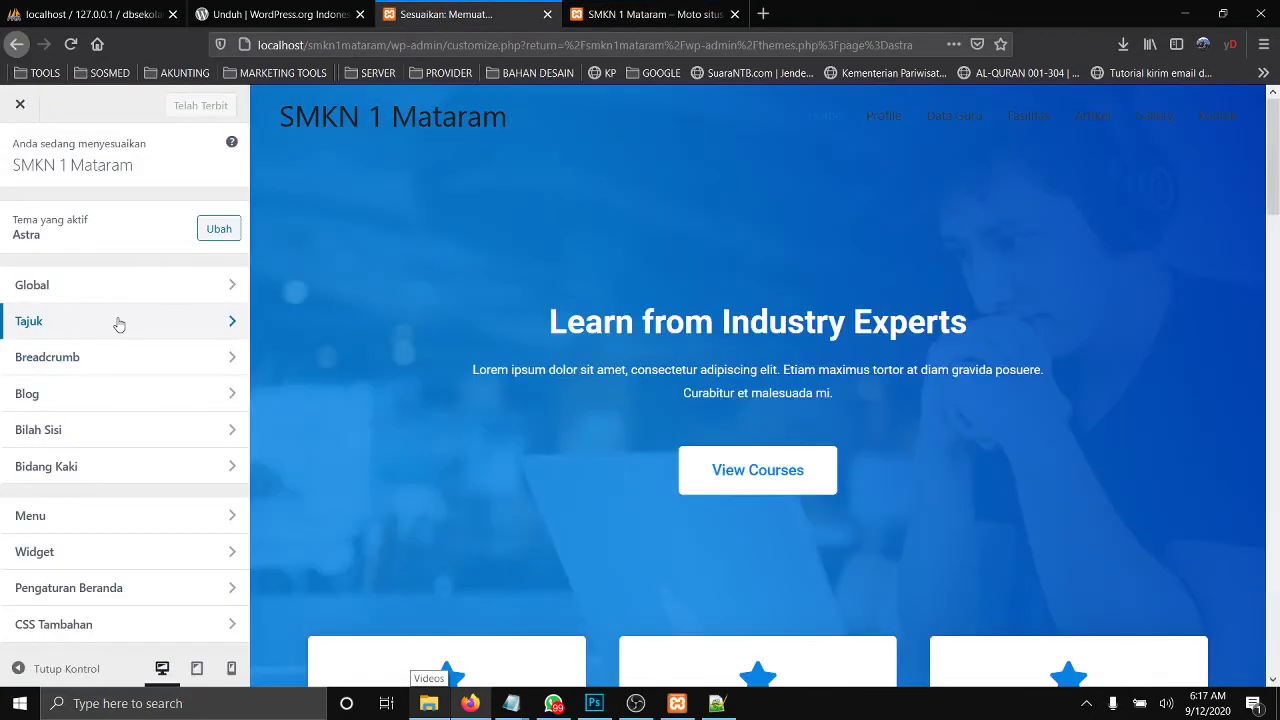
Step: Set the normal link and text color of the header's Menu Utama to white (#ffffff)
click(118, 321)
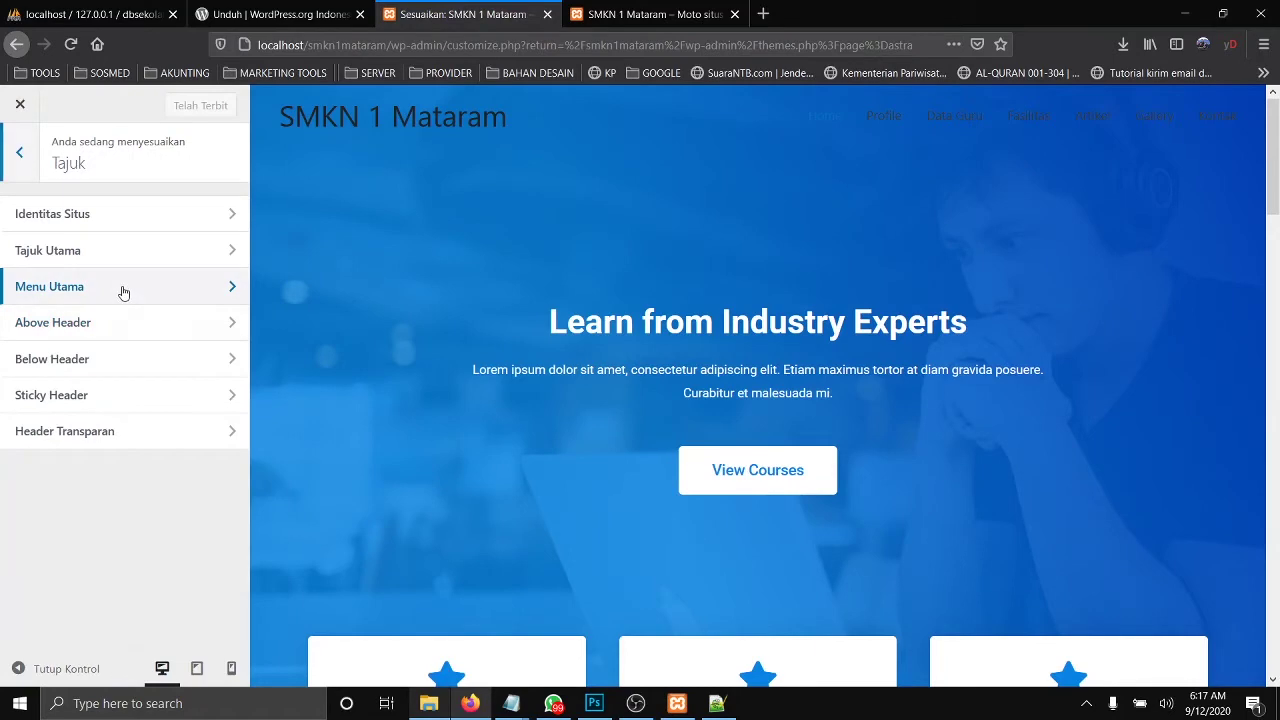
click(123, 289)
scroll(126, 400, down, 10)
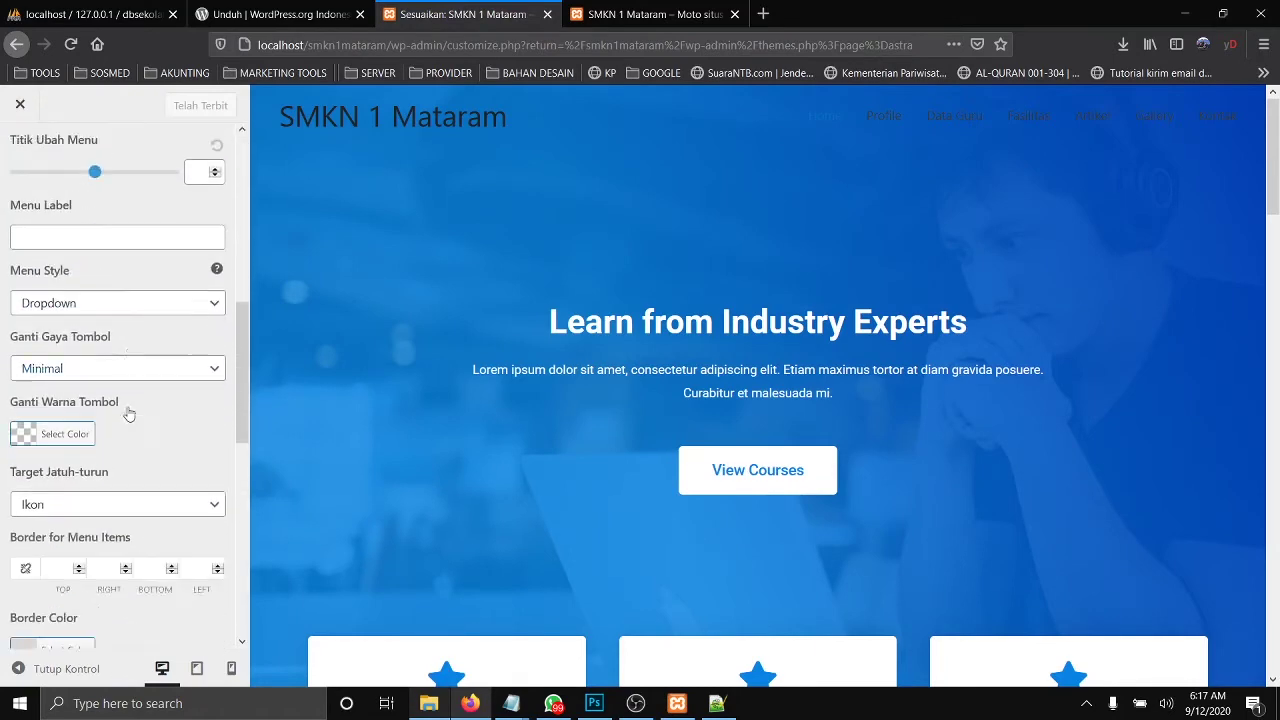
scroll(128, 412, down, 5)
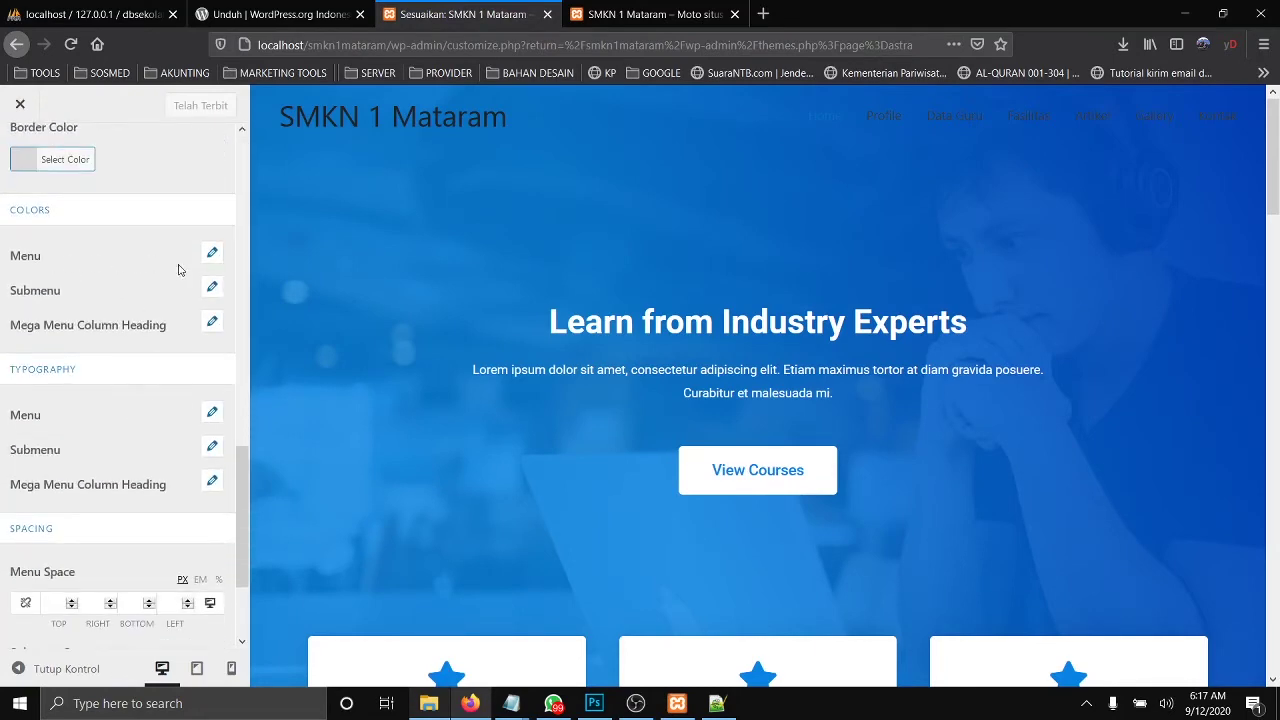
click(212, 256)
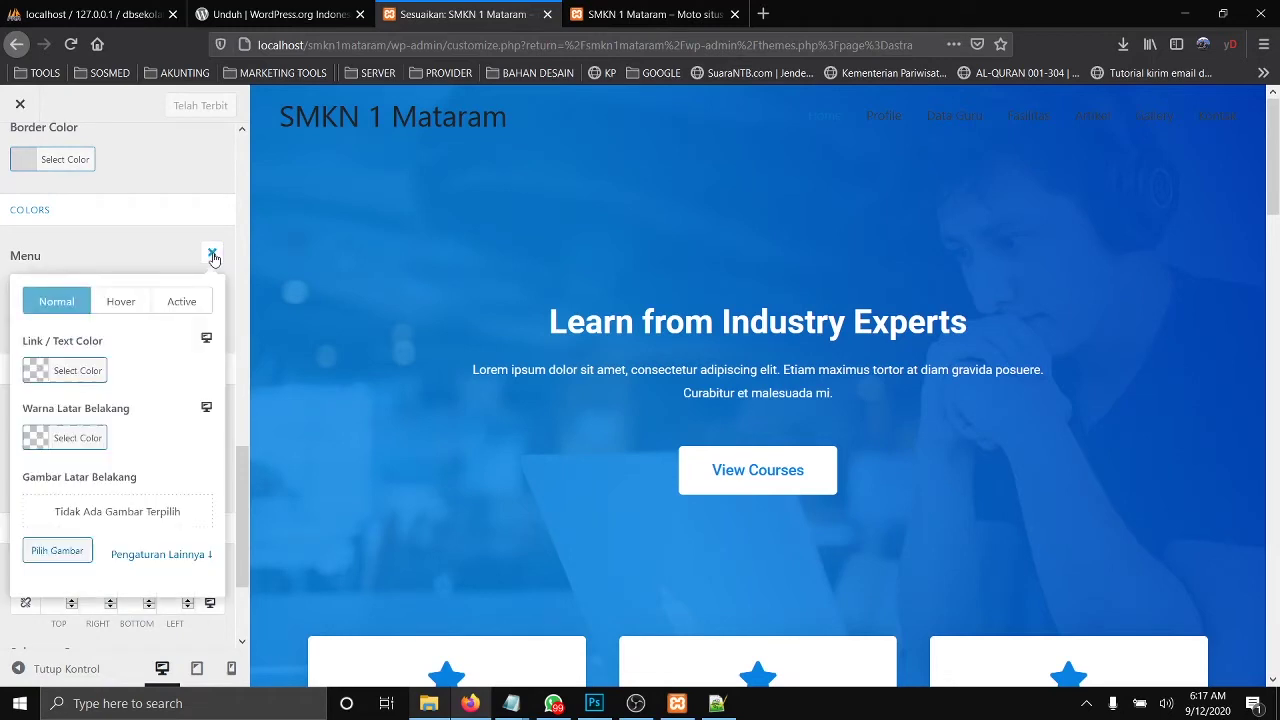
click(66, 372)
click(45, 457)
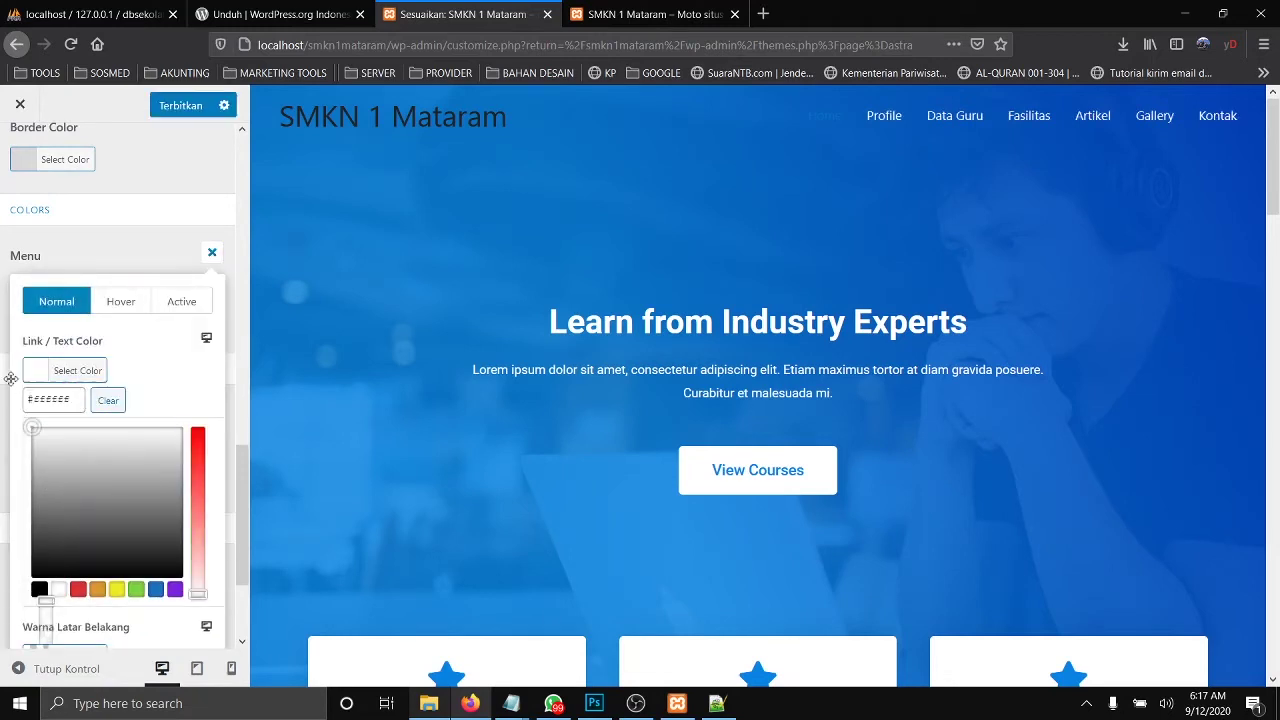
click(12, 385)
click(3, 313)
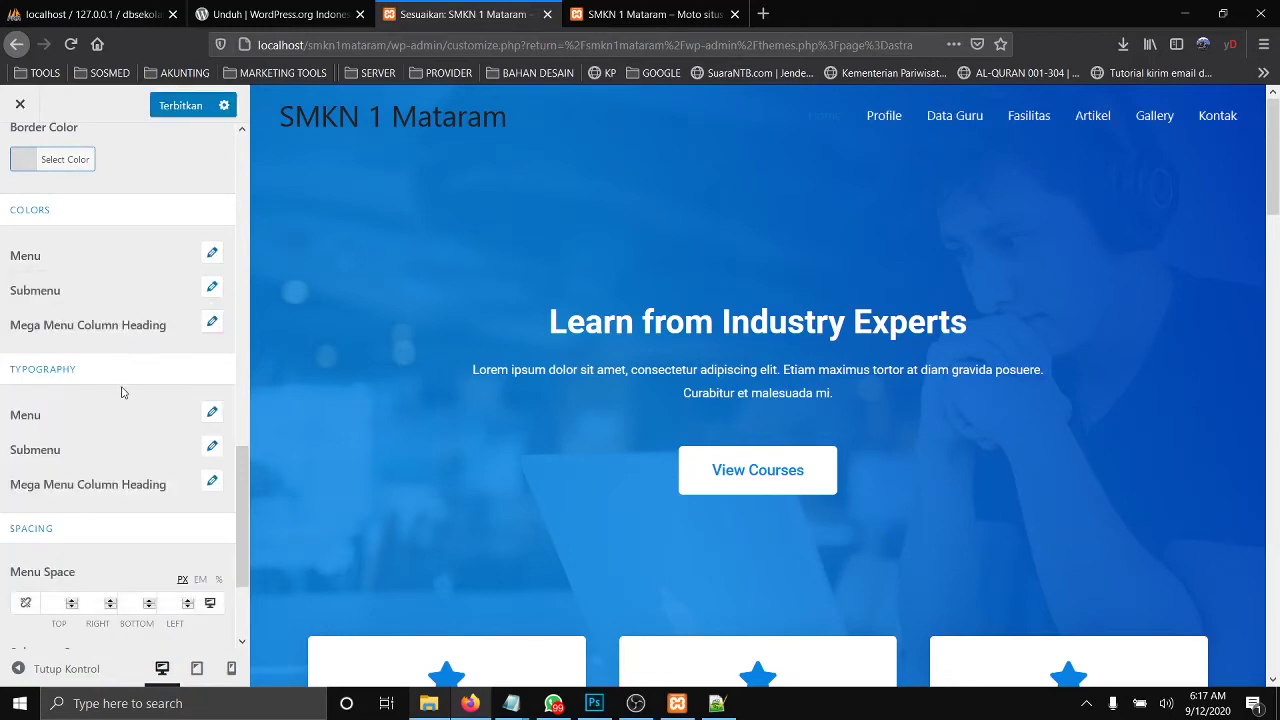
Step: Look through the font family choices in the main menu's typography settings
click(212, 416)
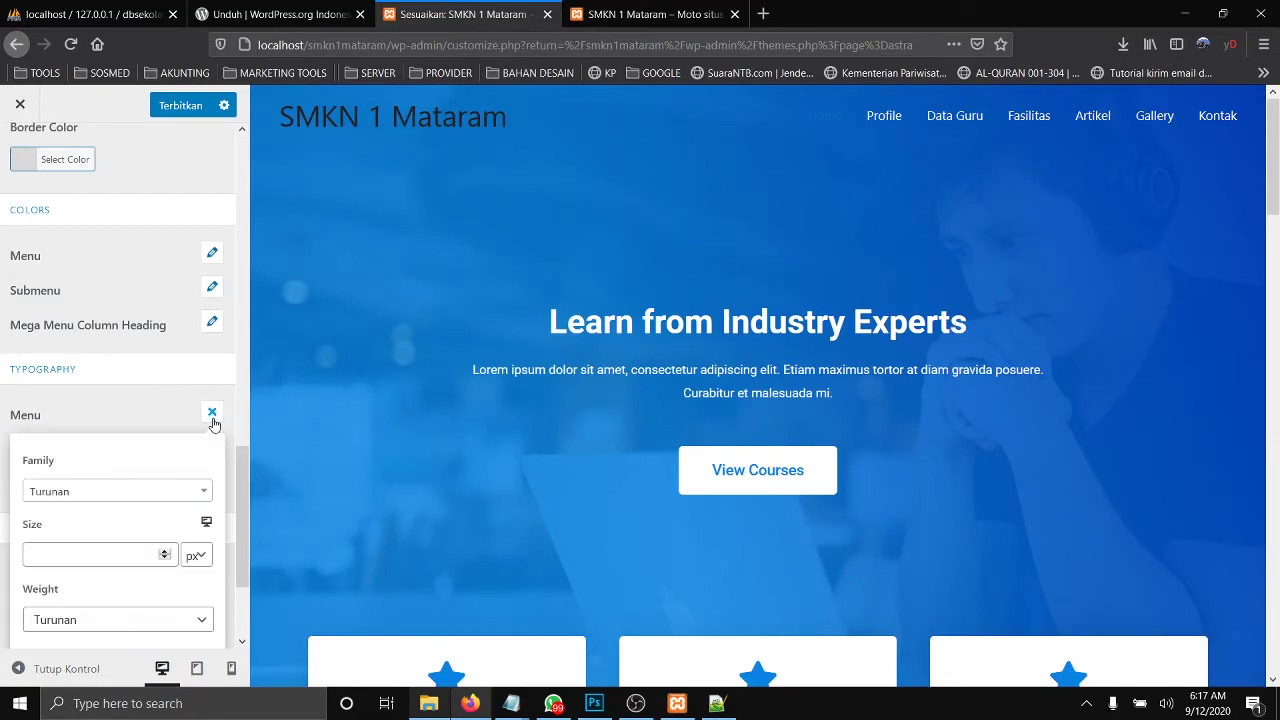
click(155, 496)
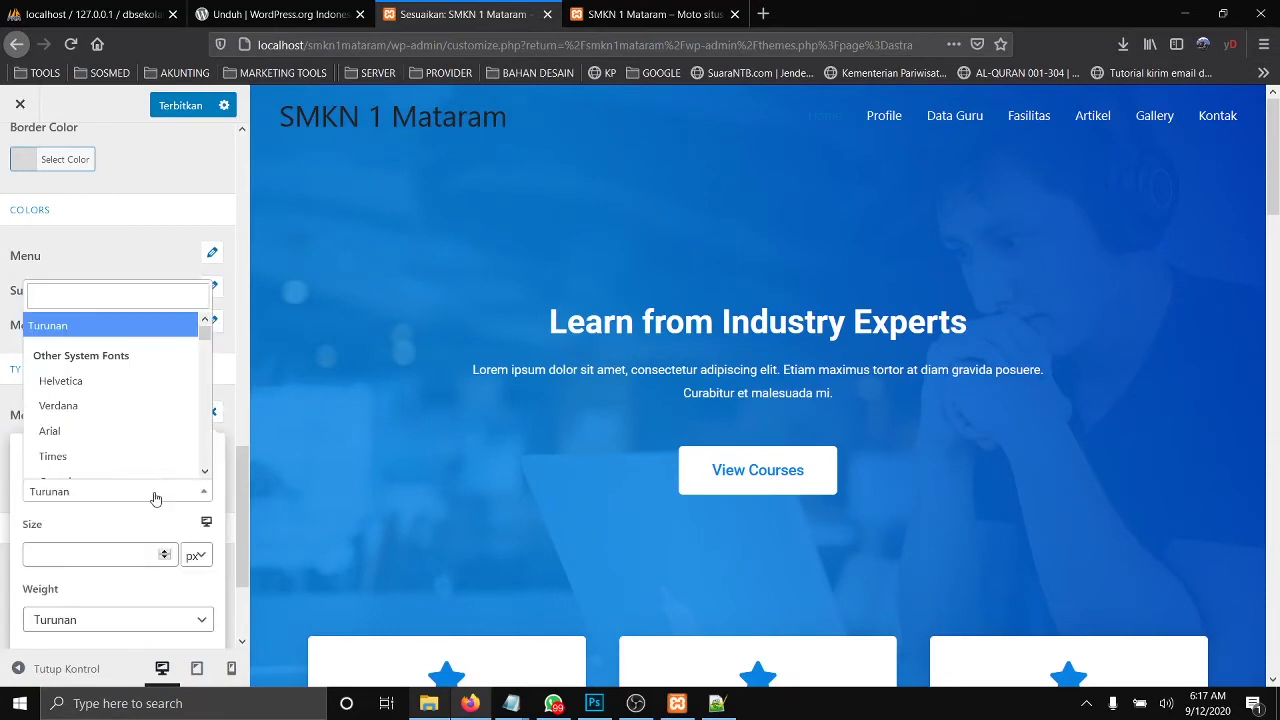
click(4, 469)
click(4, 469)
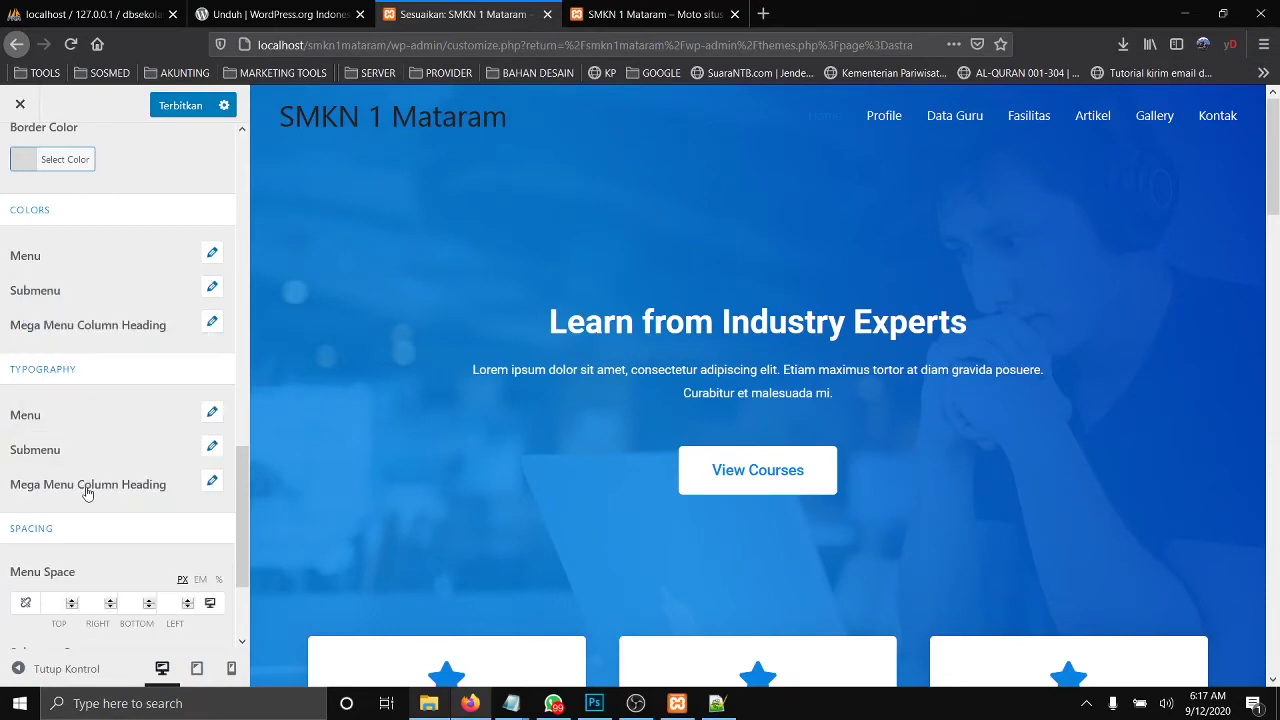
Step: Set the submenu typography to weight Ekstra-Tegas 800 with Uppercase text transform
click(211, 447)
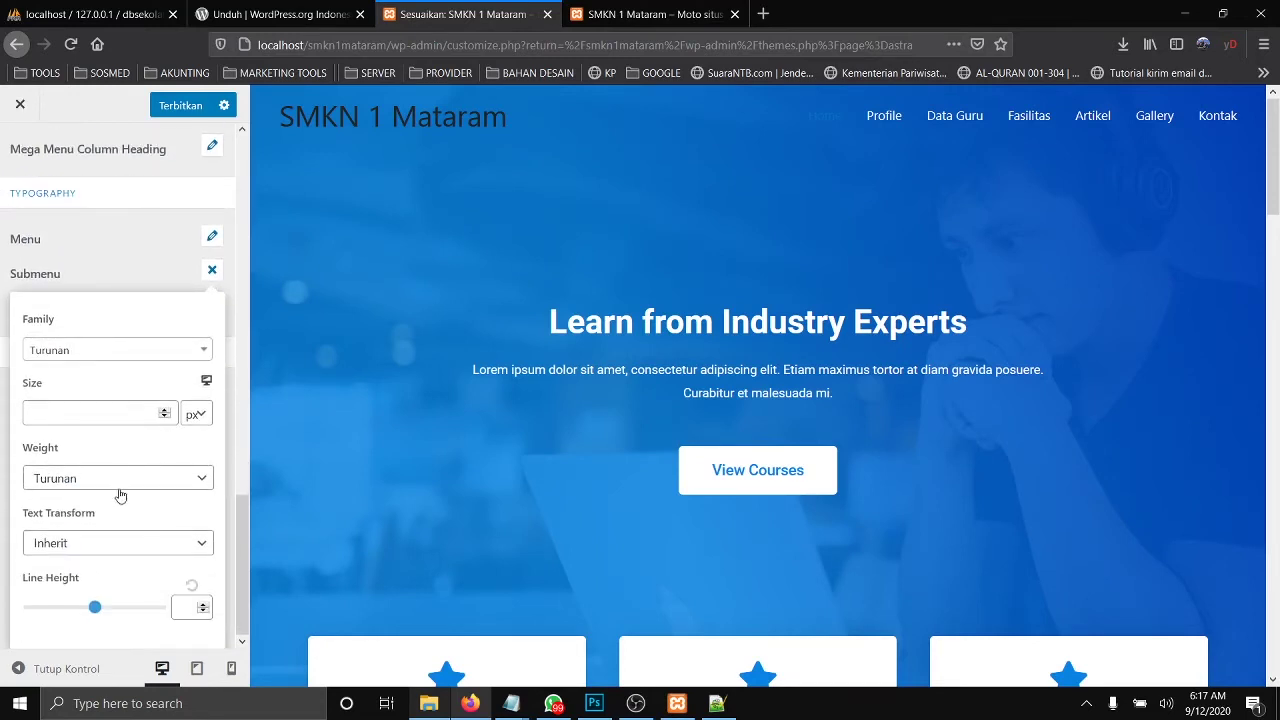
click(117, 484)
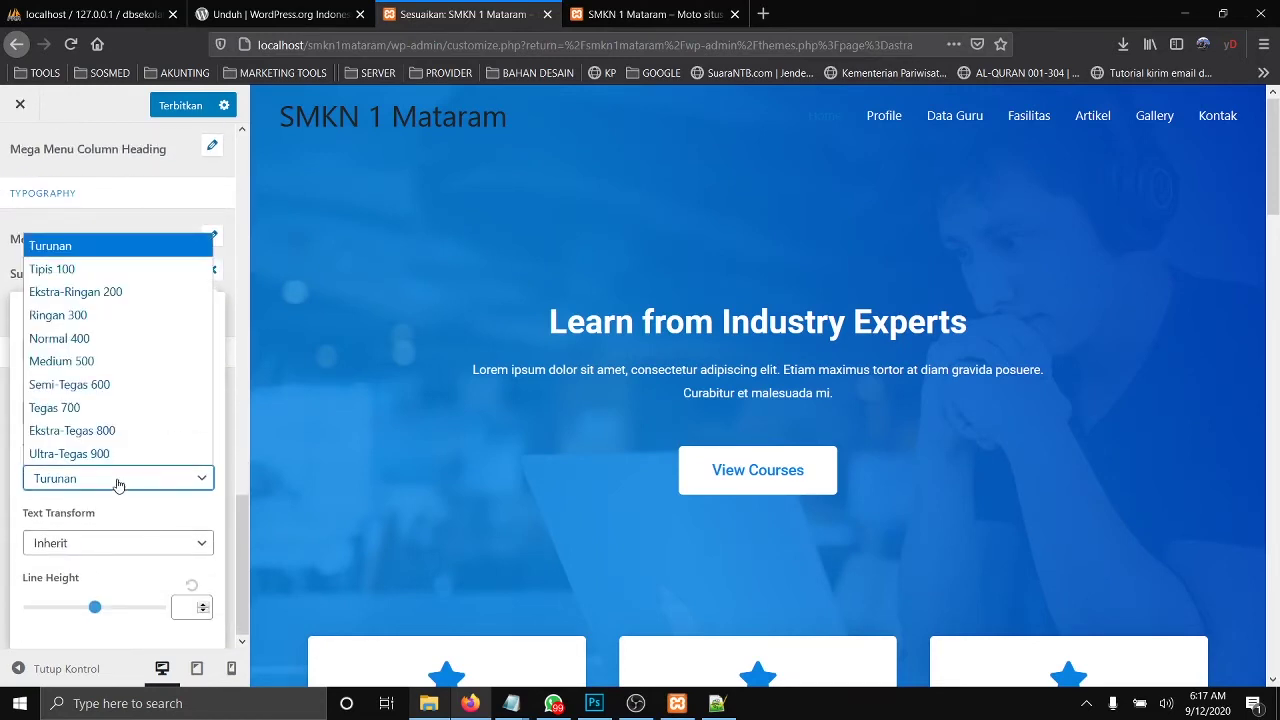
click(110, 408)
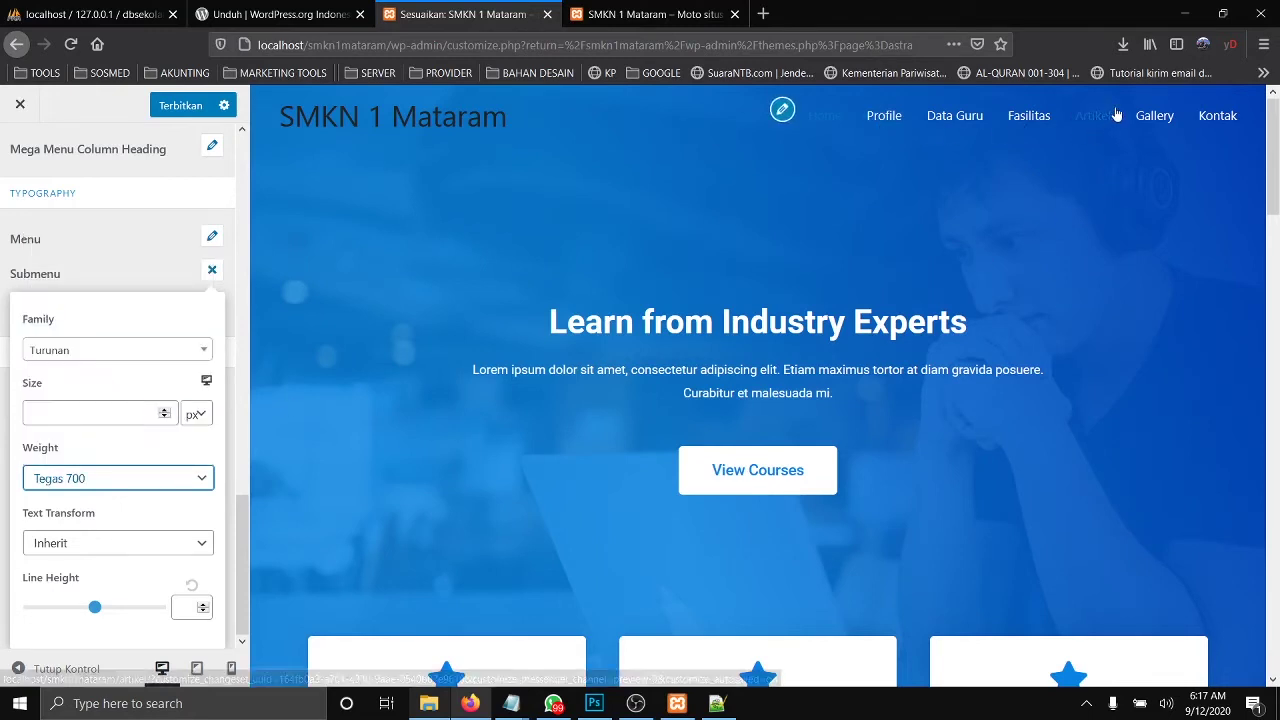
click(147, 487)
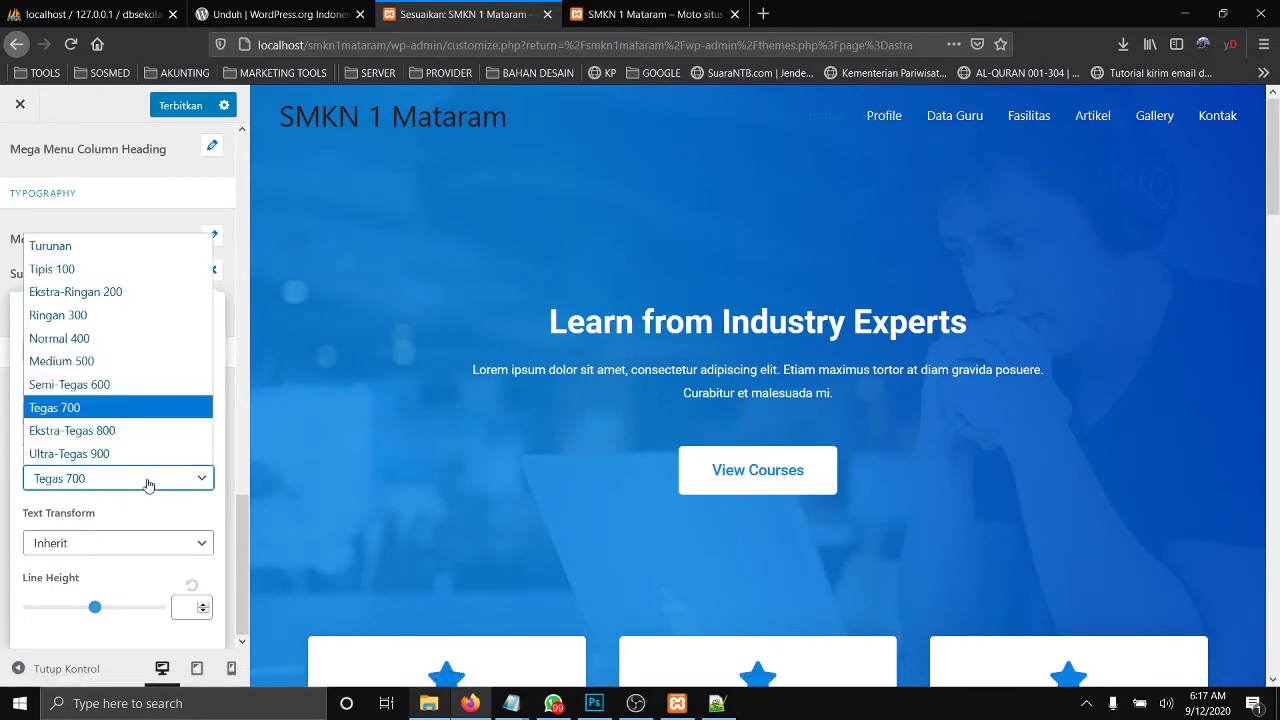
click(134, 441)
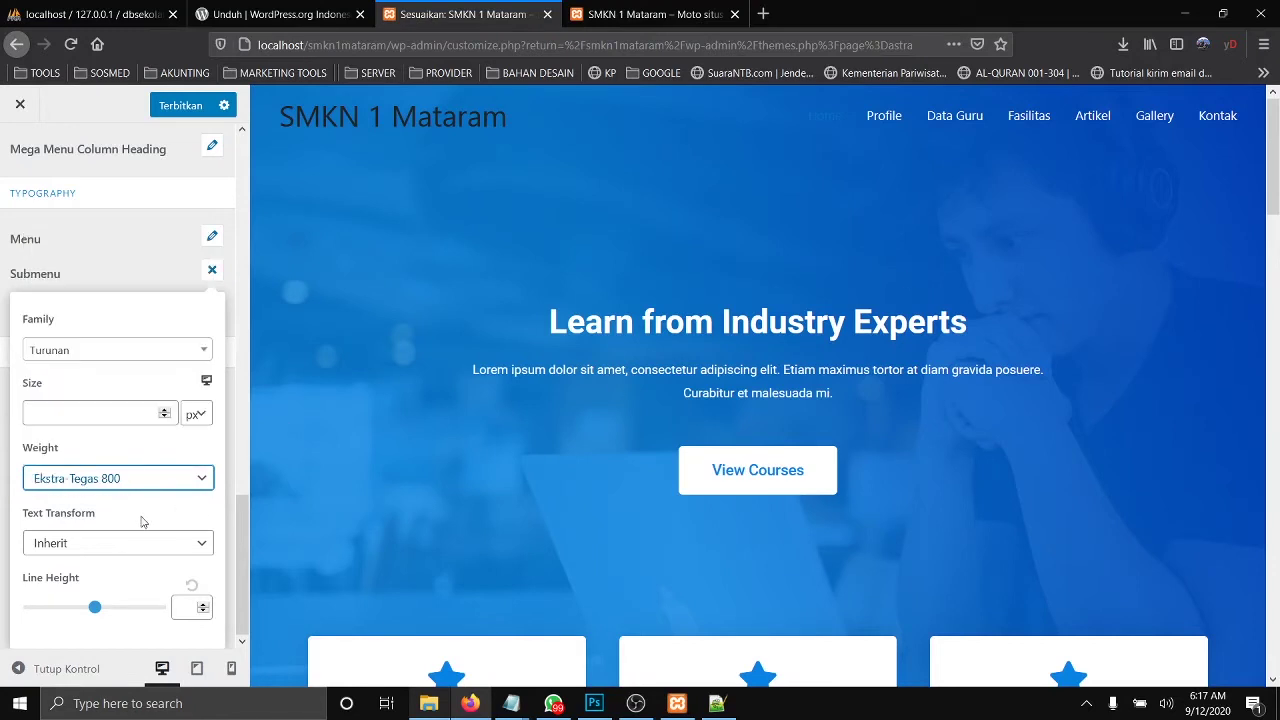
click(124, 542)
click(92, 634)
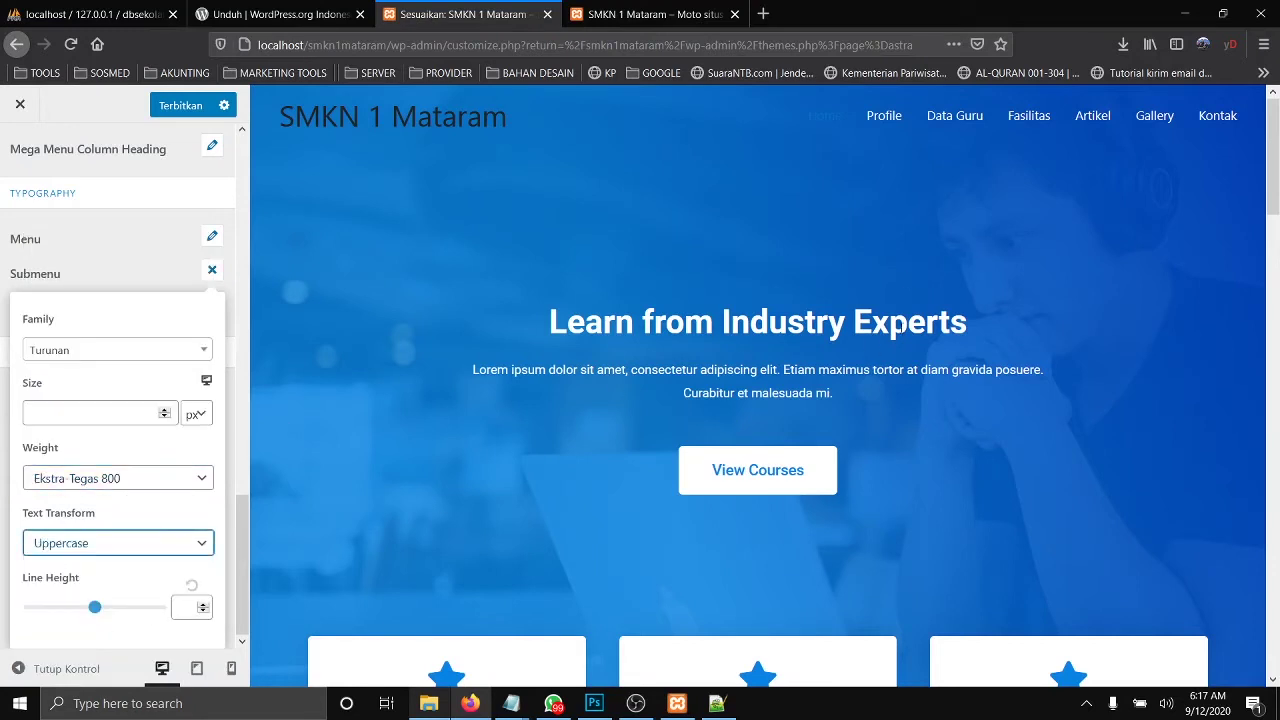
click(212, 270)
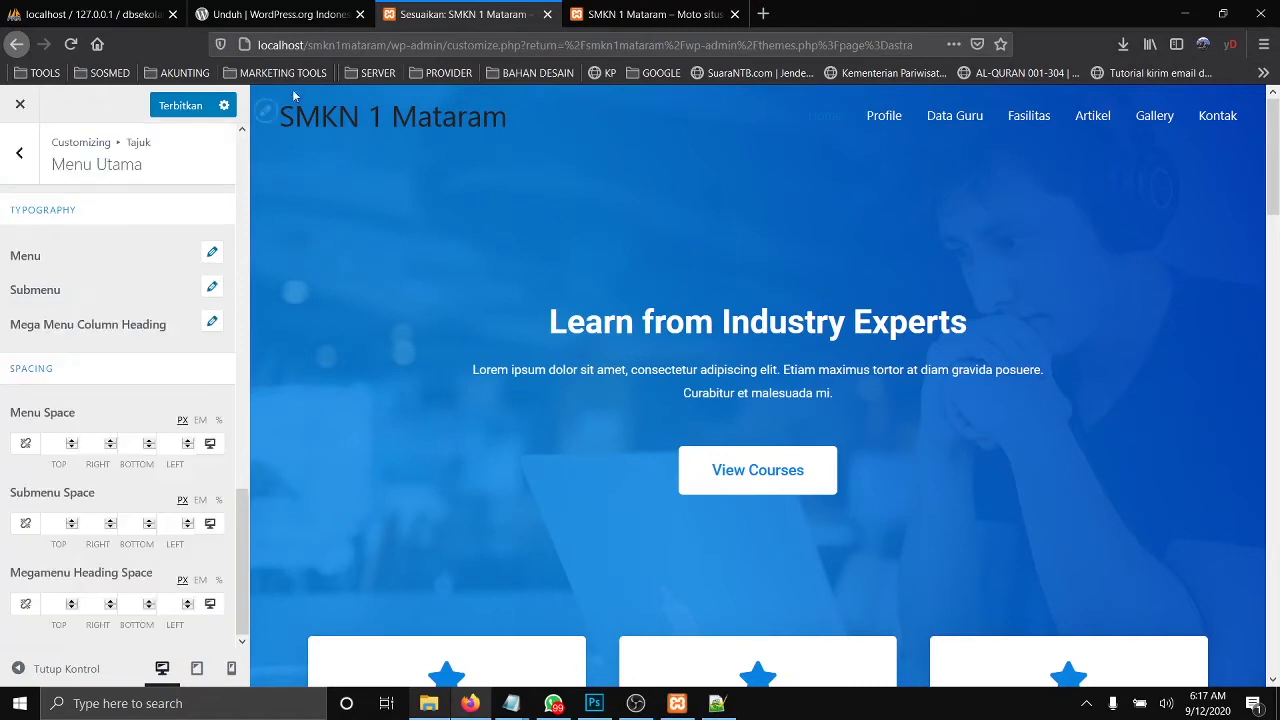
Step: Publish the menu styling and reopen the header's Menu Utama settings in the reloaded customizer
click(181, 105)
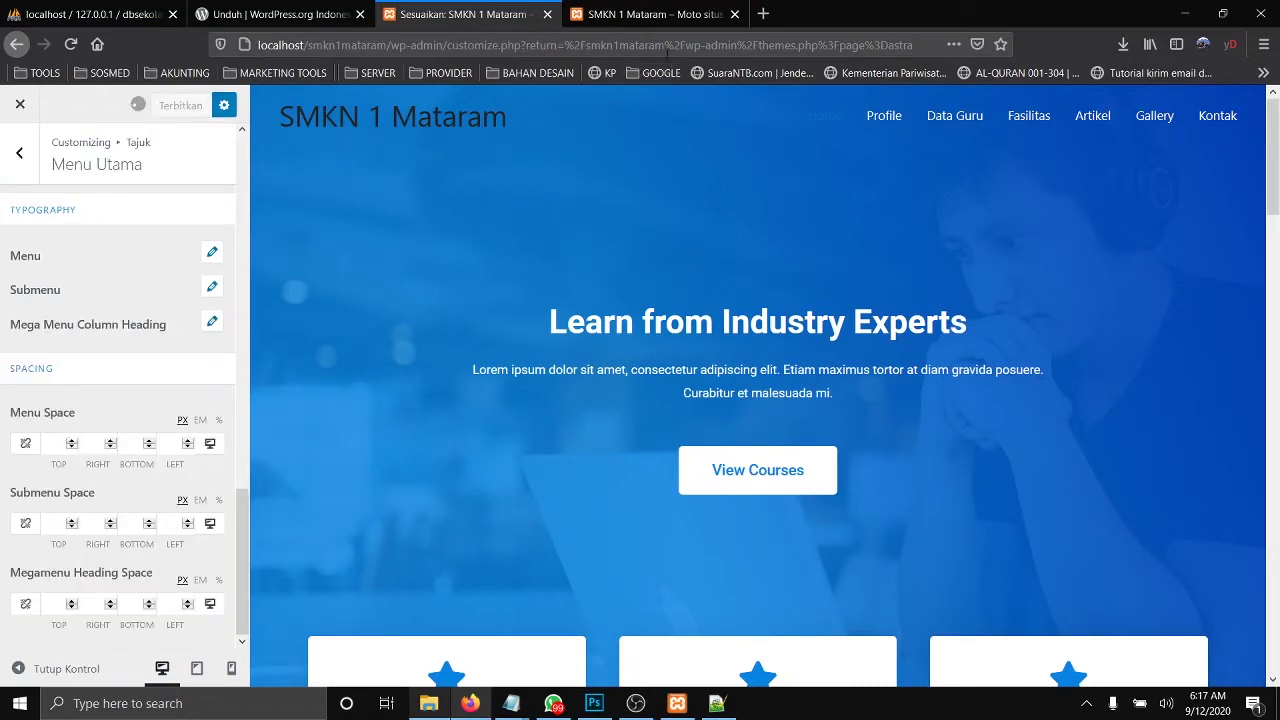
click(72, 46)
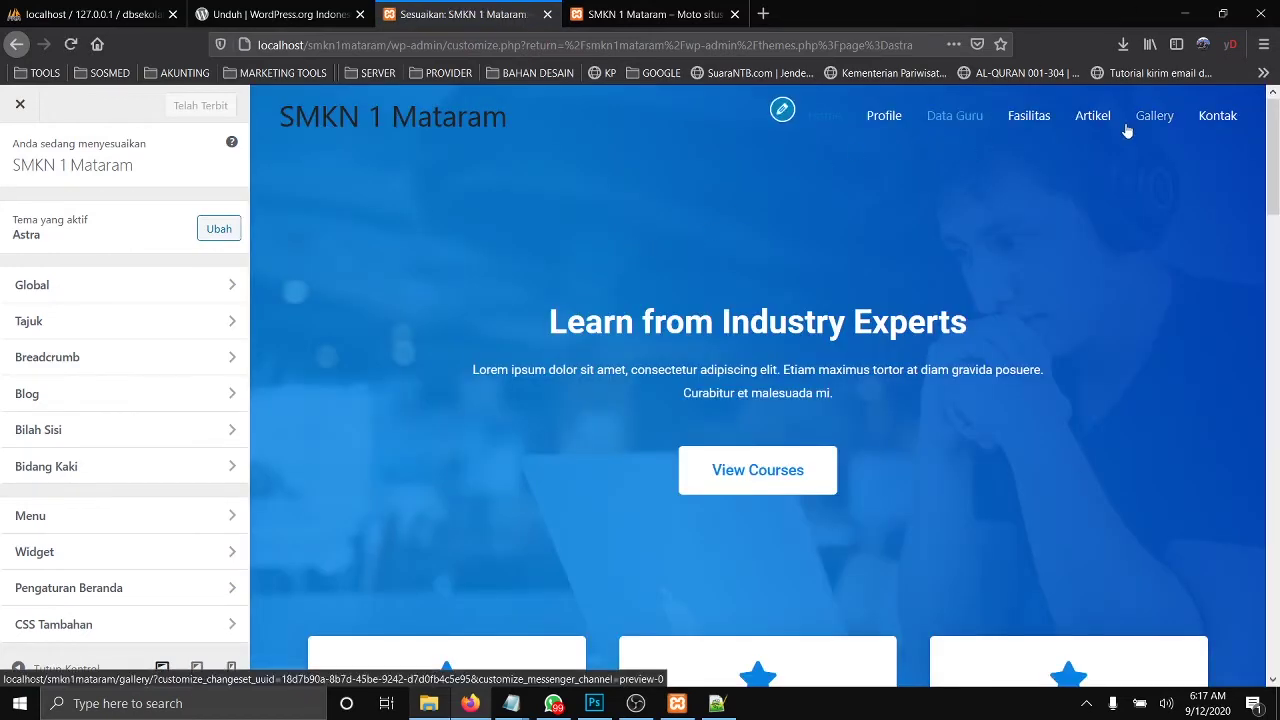
click(119, 323)
click(130, 287)
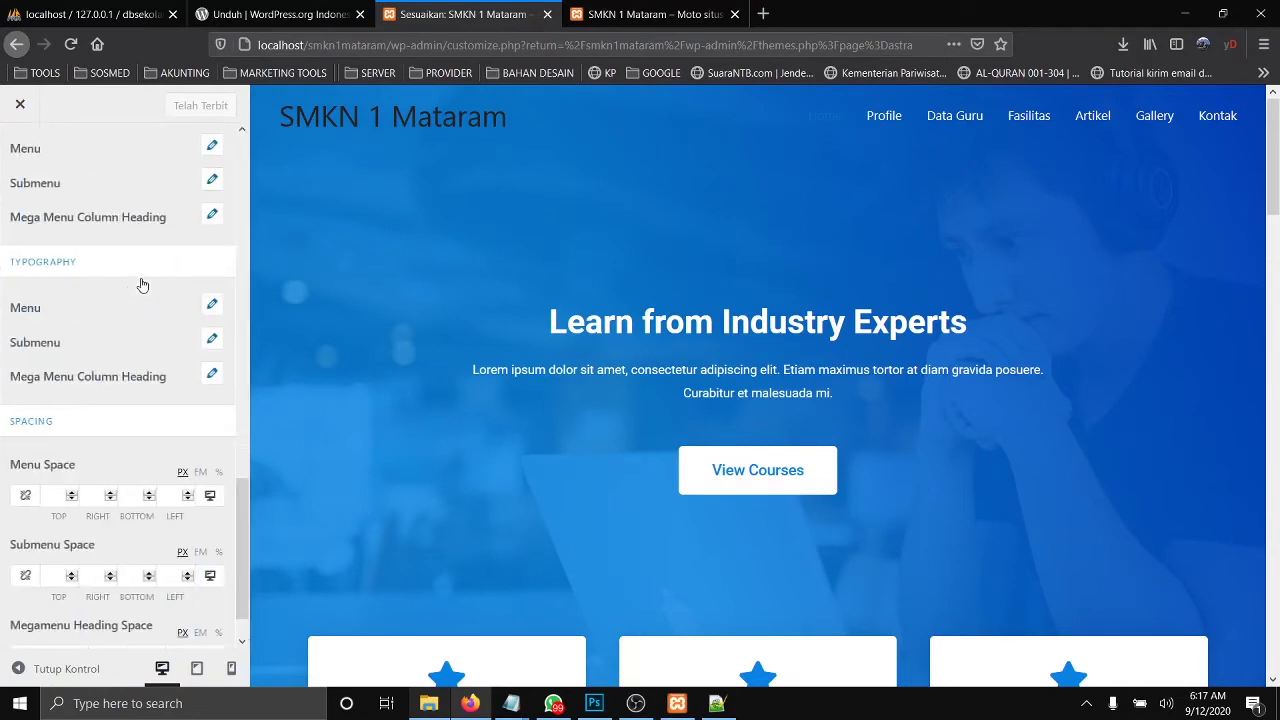
scroll(133, 420, down, 3)
scroll(135, 476, down, 10)
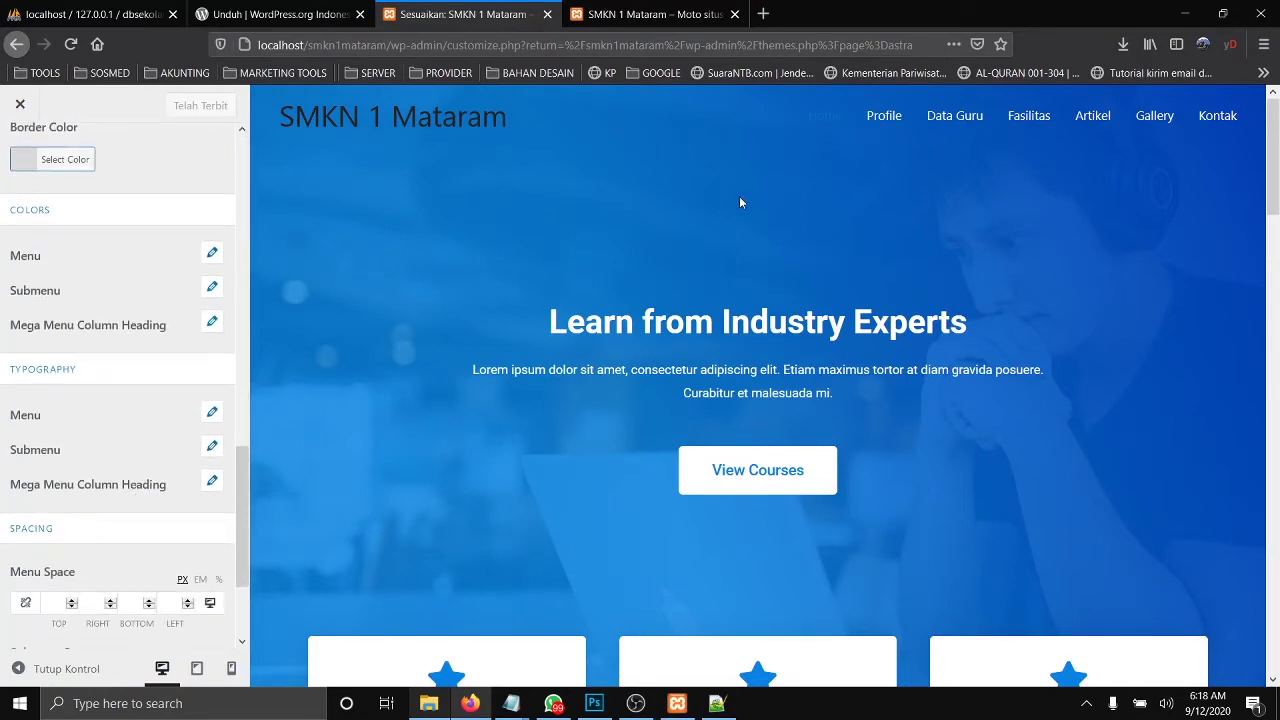
Step: Set the active link color of the header's Menu Utama to white (#ffffff)
click(212, 253)
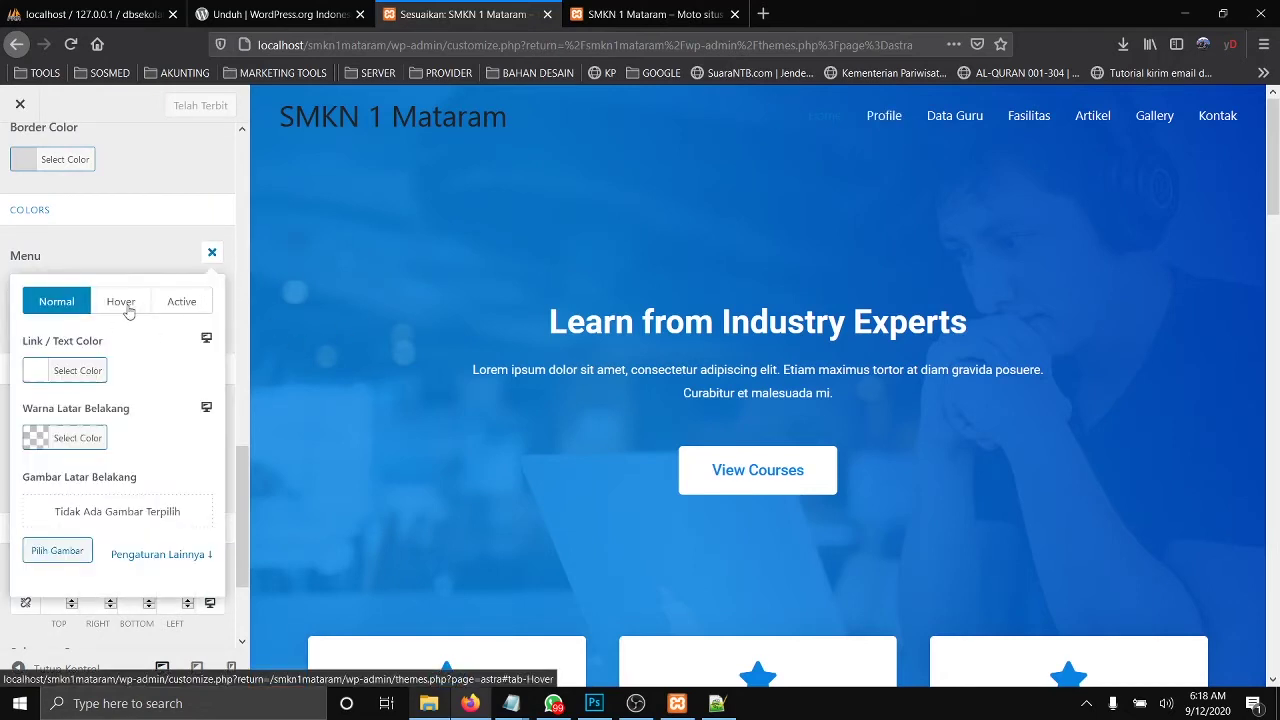
click(190, 304)
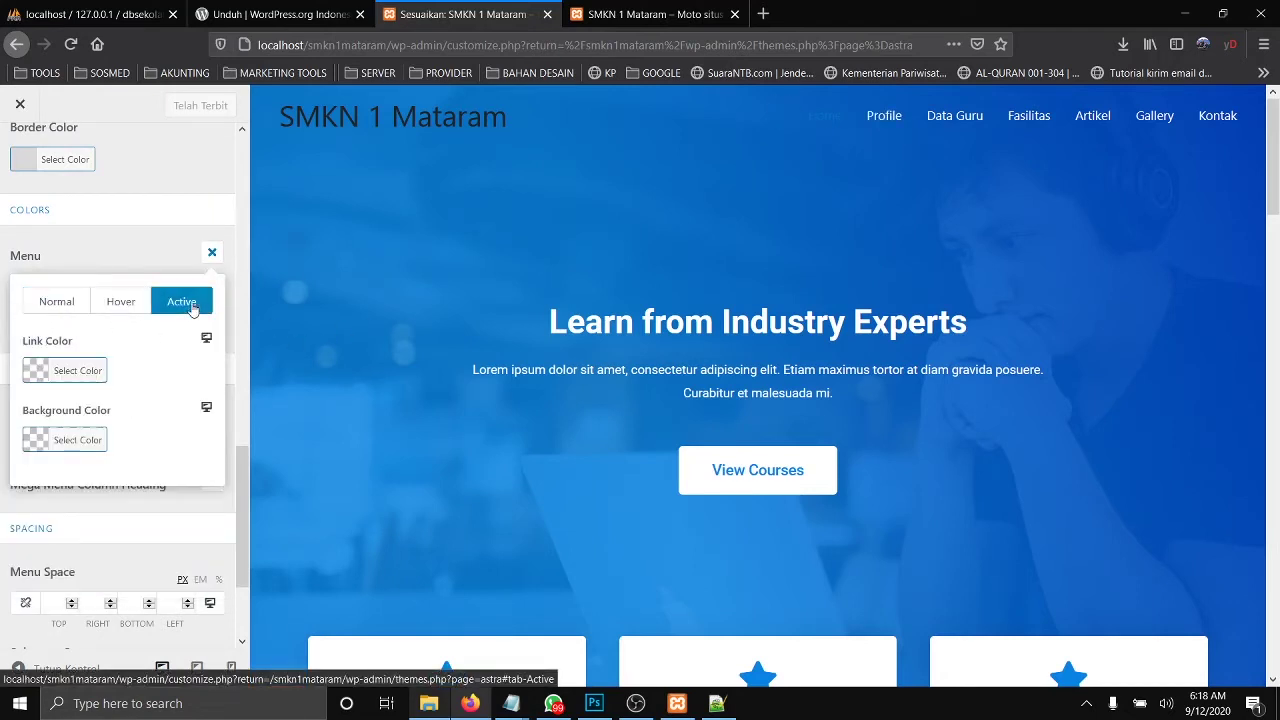
click(82, 371)
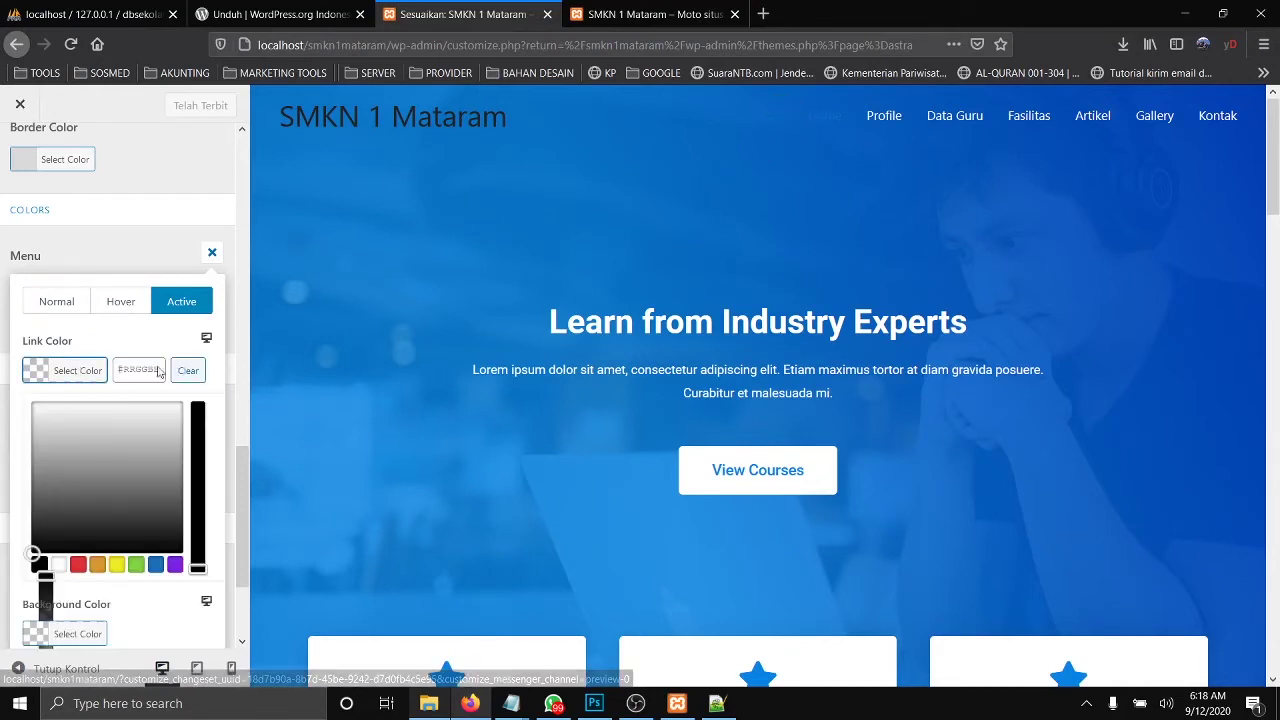
click(89, 418)
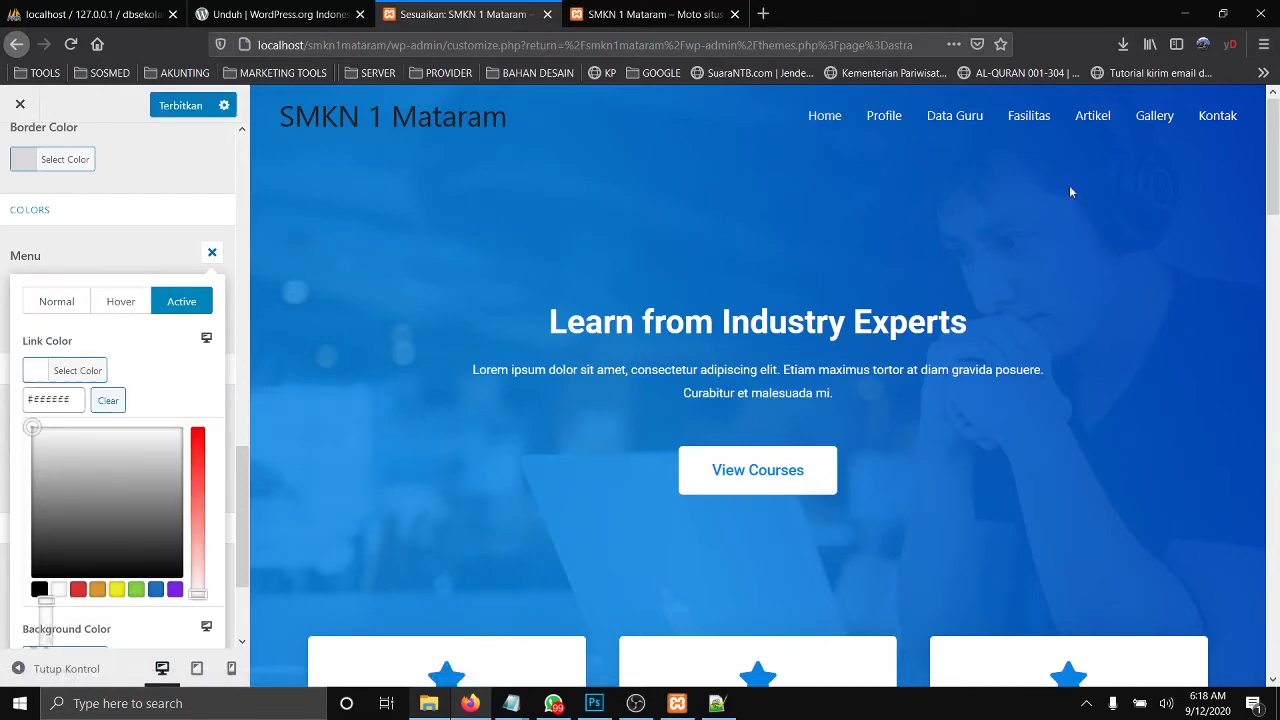
click(3, 296)
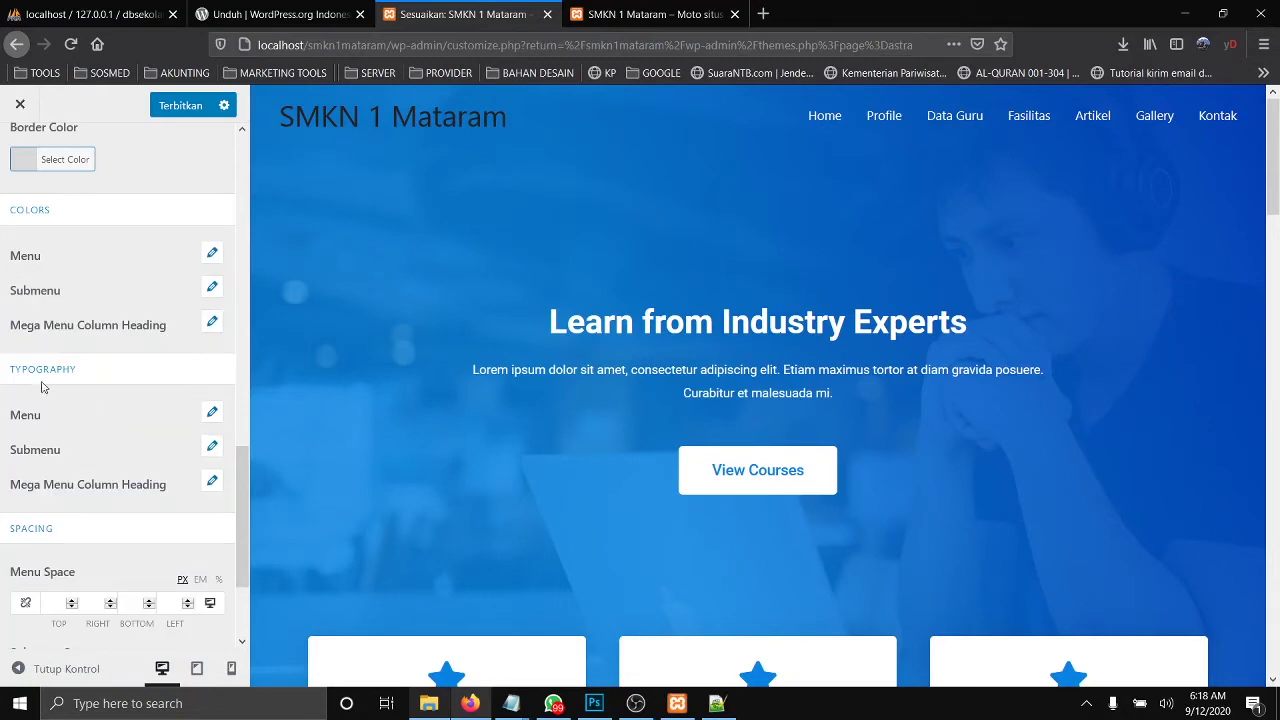
Step: Set the main menu typography to weight Tegas 700 with Uppercase text transform, and publish the changes
click(212, 415)
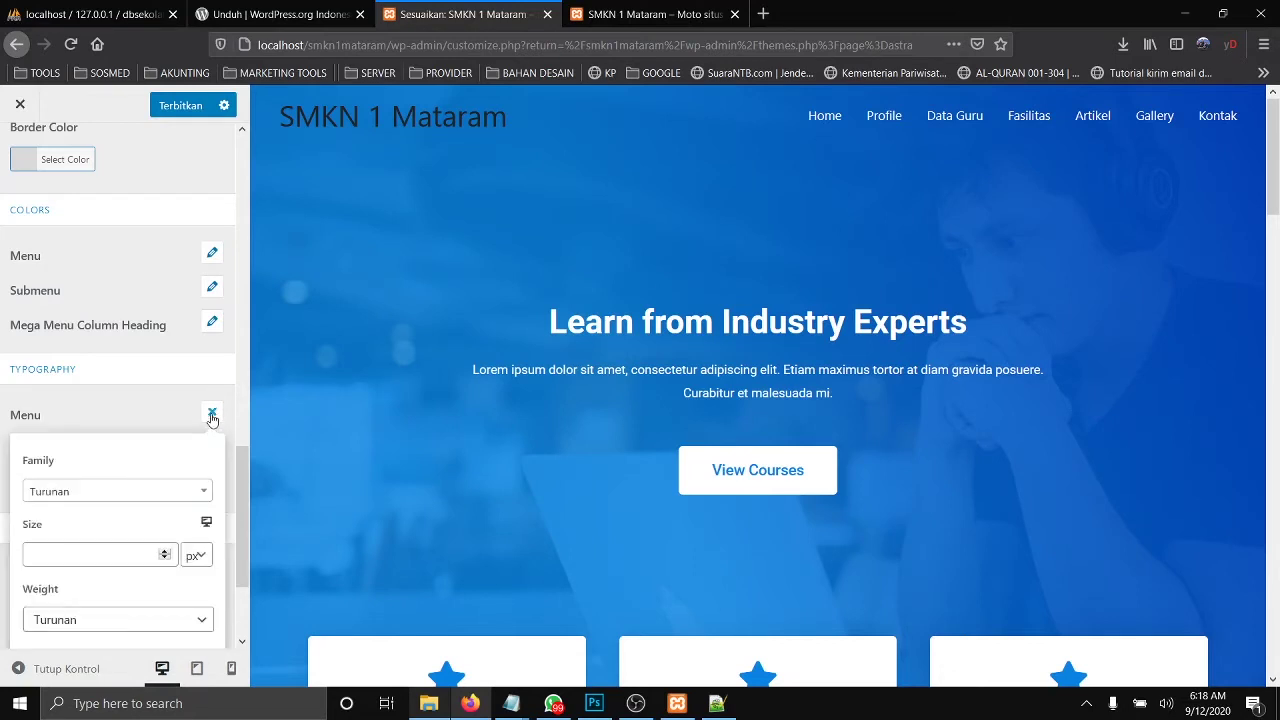
scroll(110, 495, down, 3)
click(109, 460)
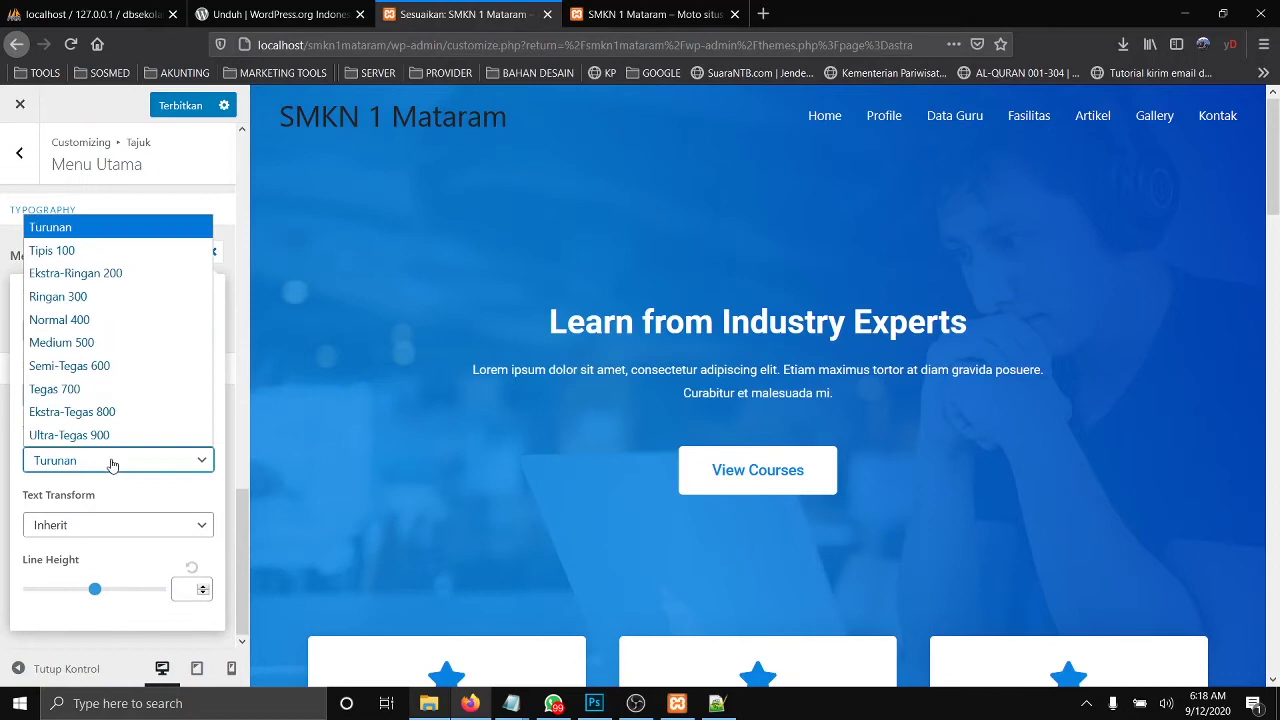
click(88, 393)
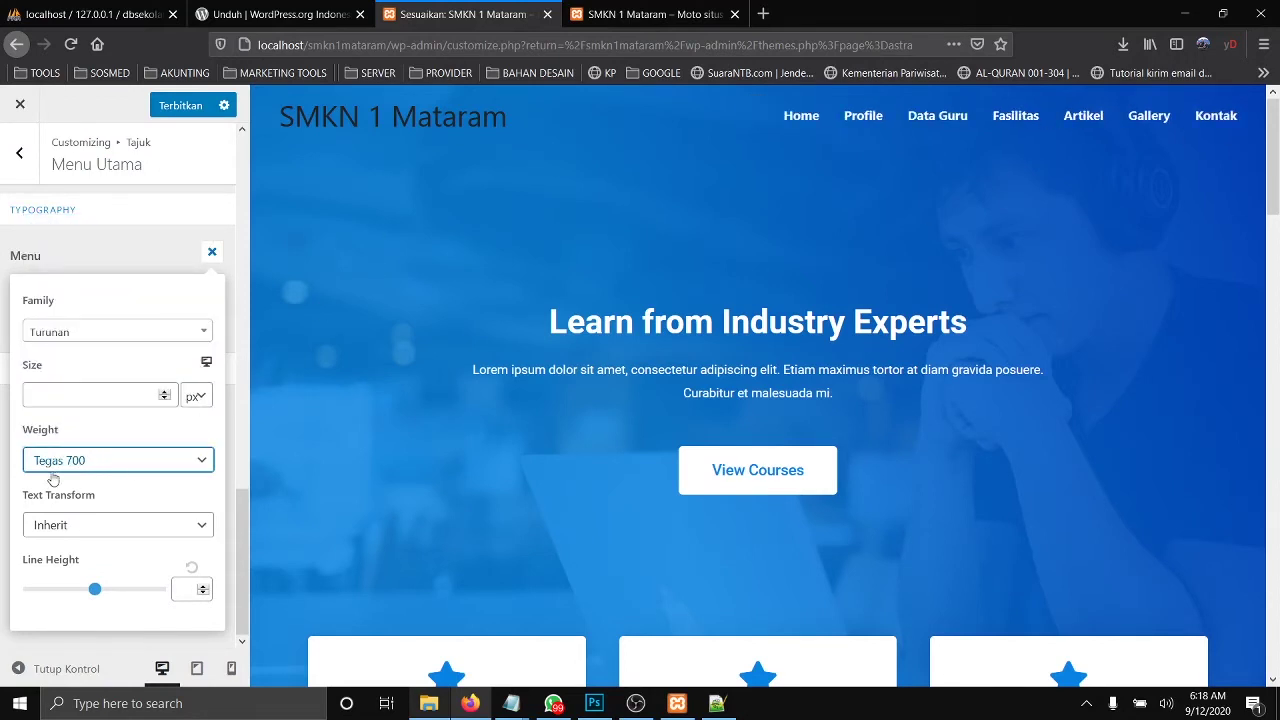
click(83, 528)
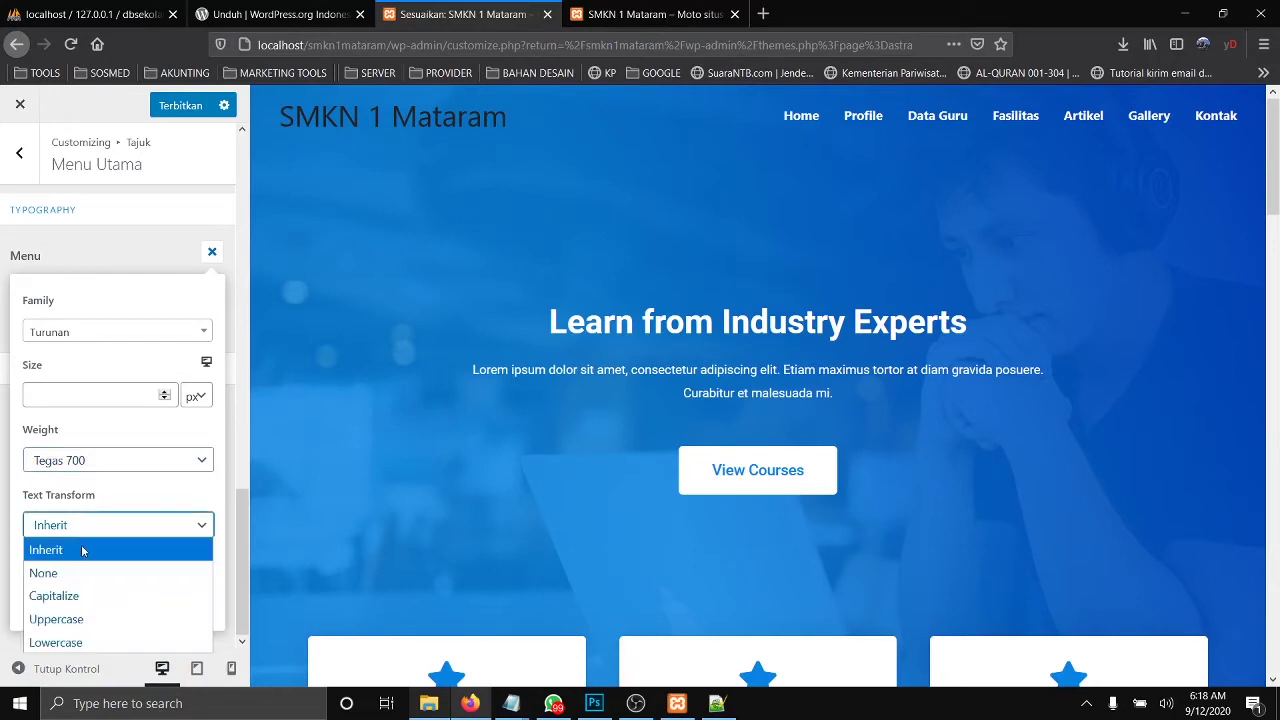
click(85, 620)
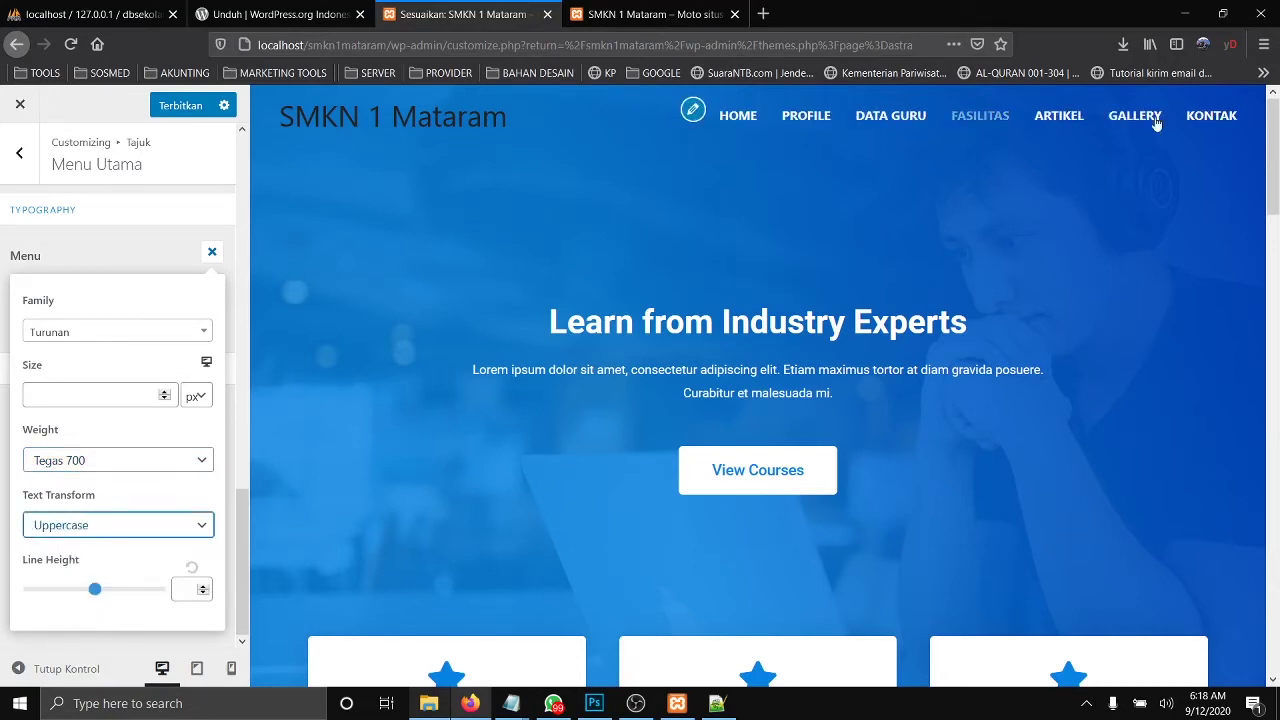
click(172, 110)
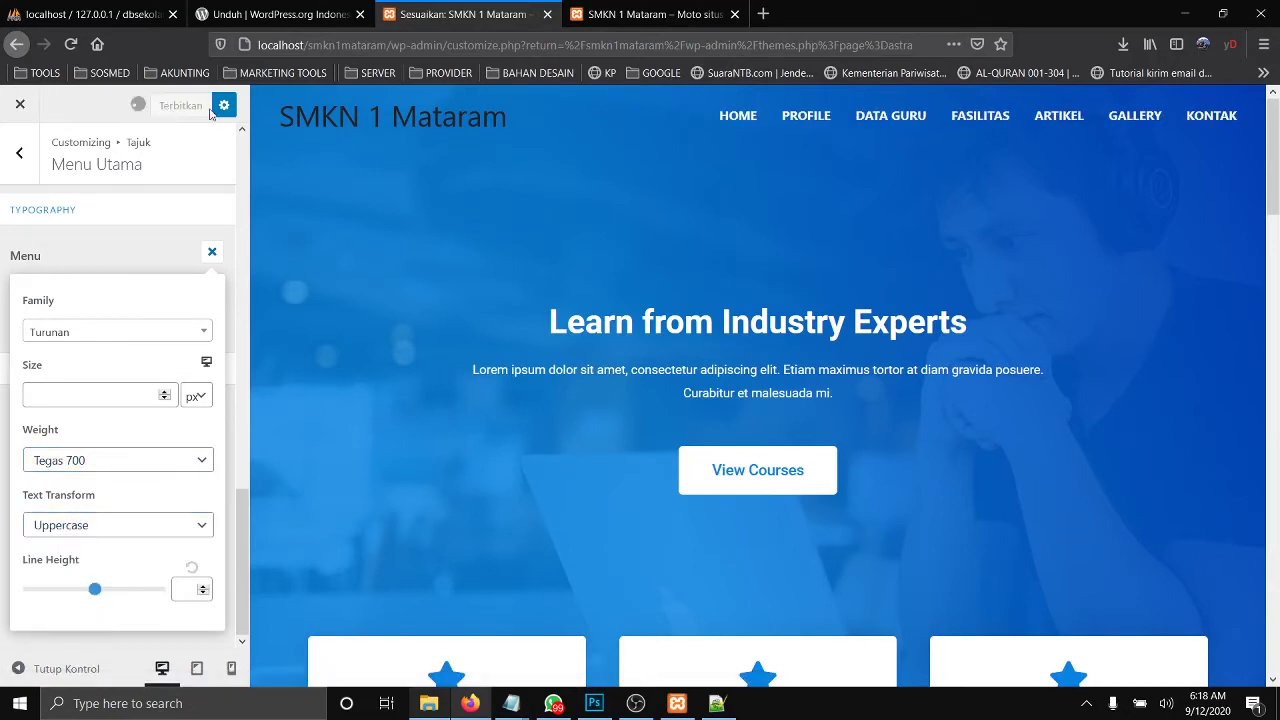
Step: Reload the live front page and look over its header menu and content sections
click(652, 24)
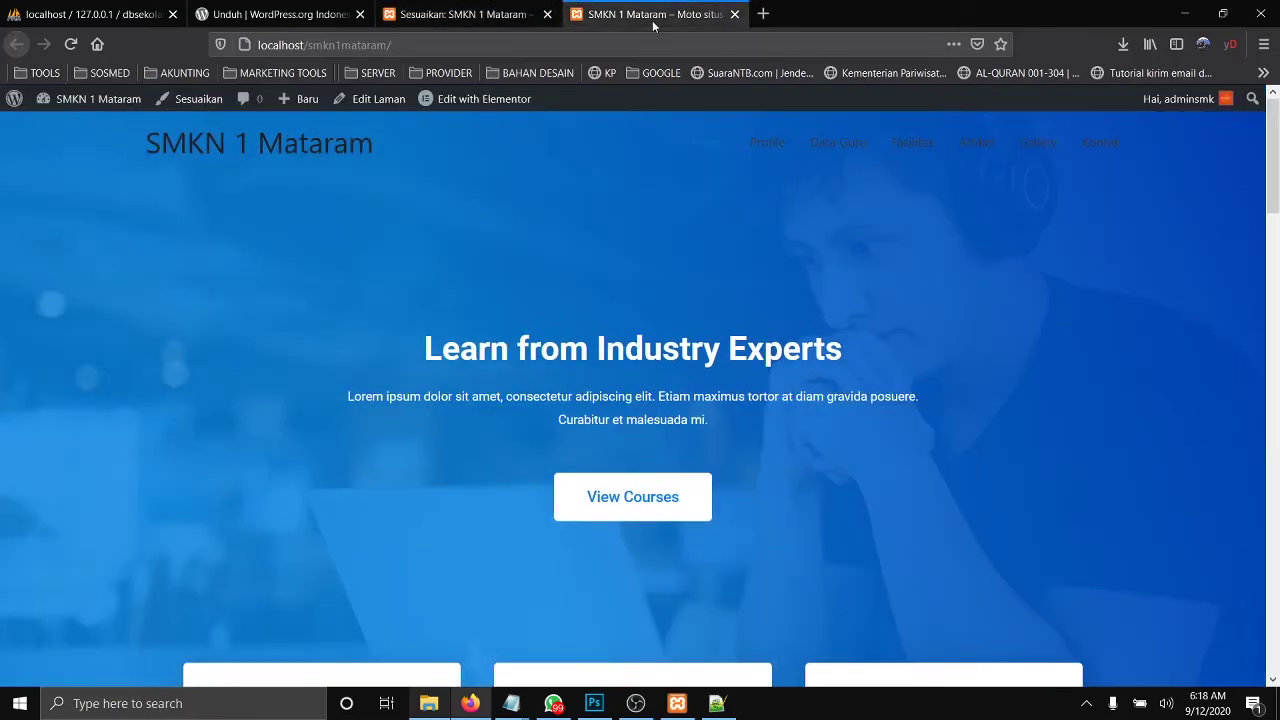
click(300, 154)
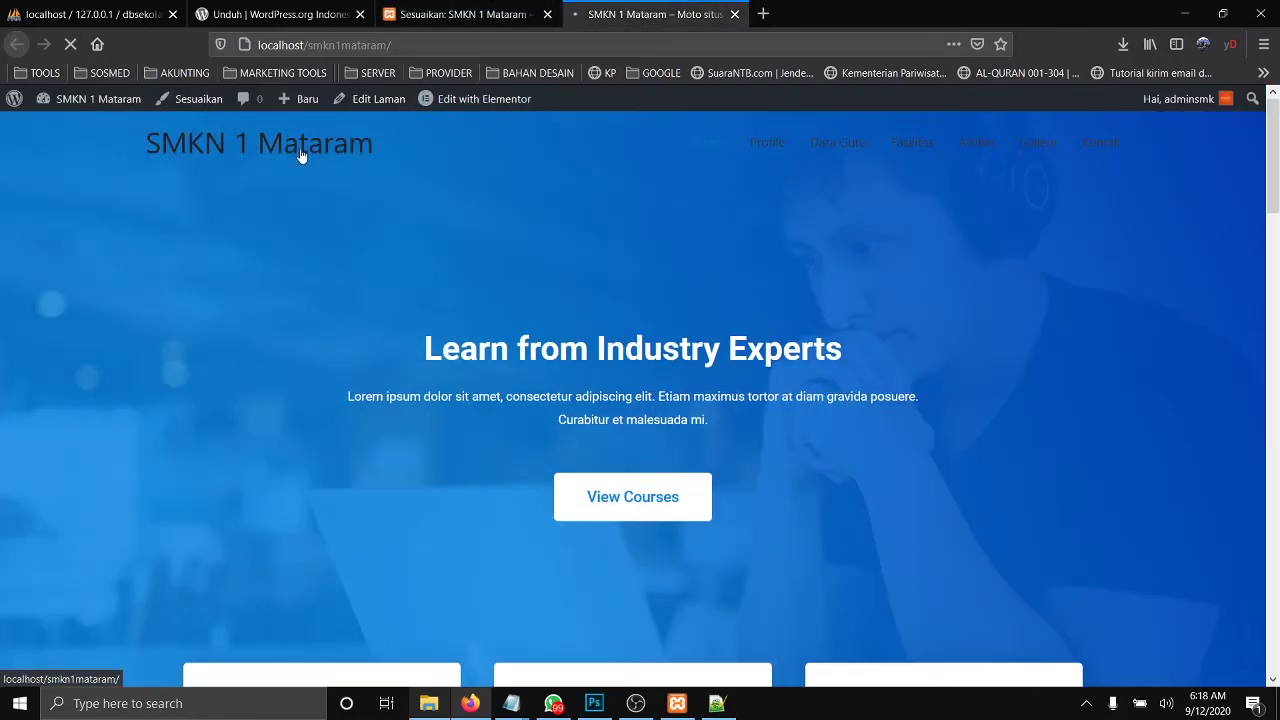
scroll(951, 201, down, 1)
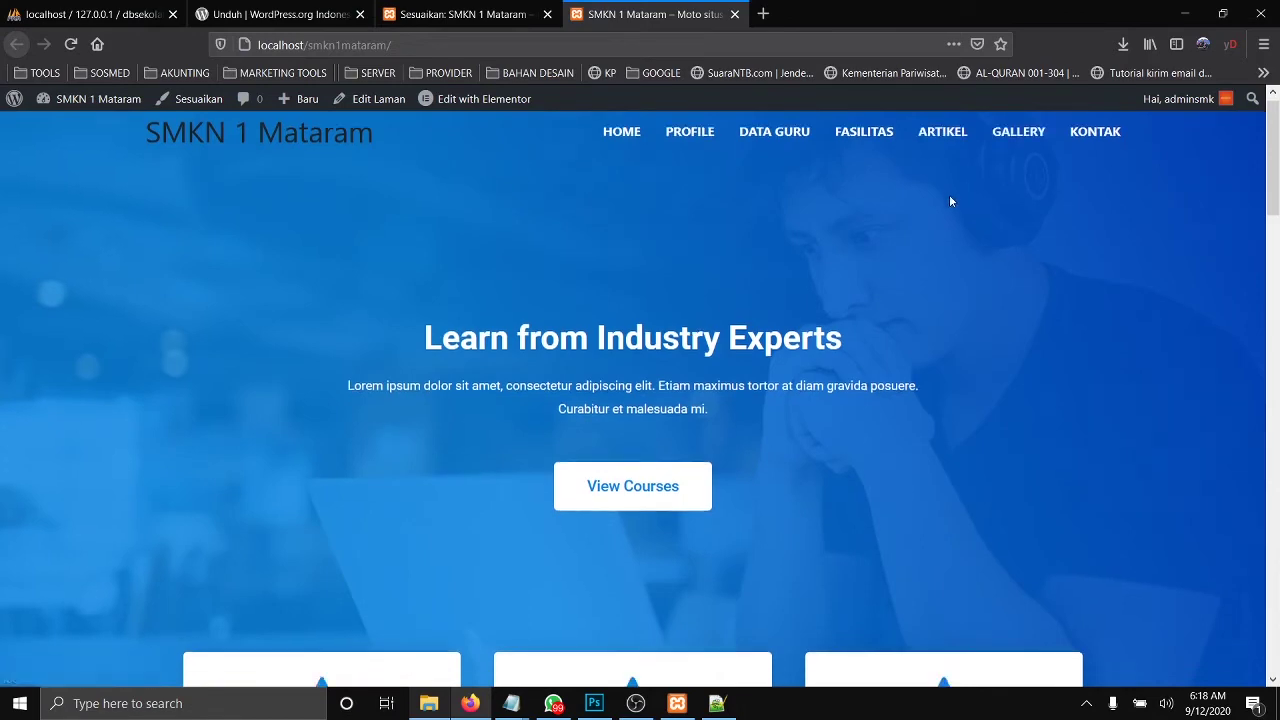
scroll(951, 201, down, 5)
scroll(951, 201, up, 5)
scroll(951, 201, down, 5)
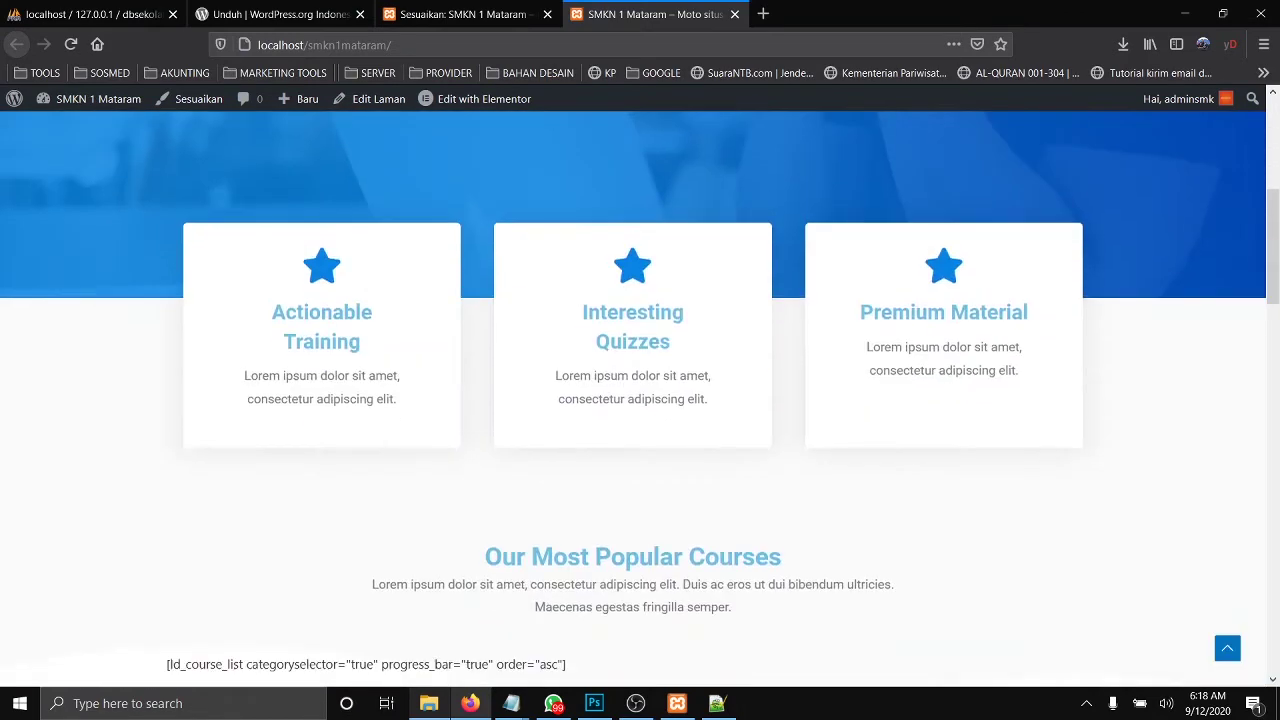
scroll(762, 505, up, 4)
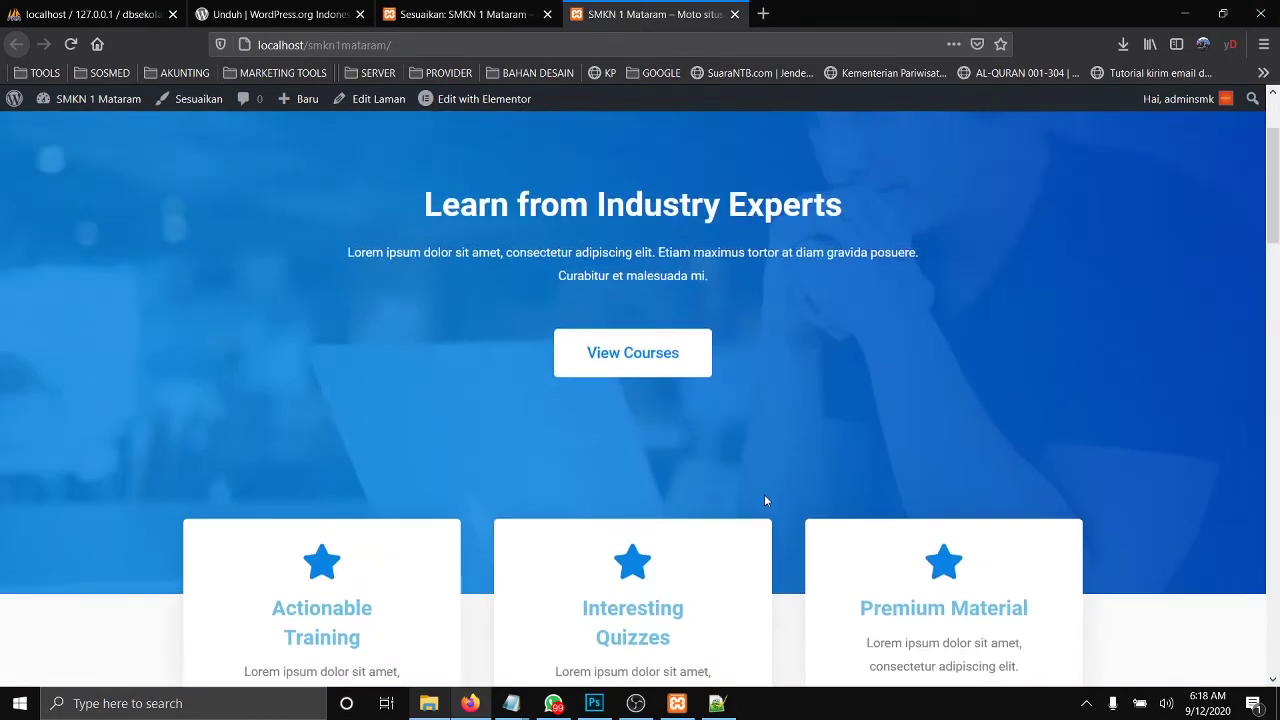
scroll(766, 500, down, 3)
scroll(766, 500, up, 3)
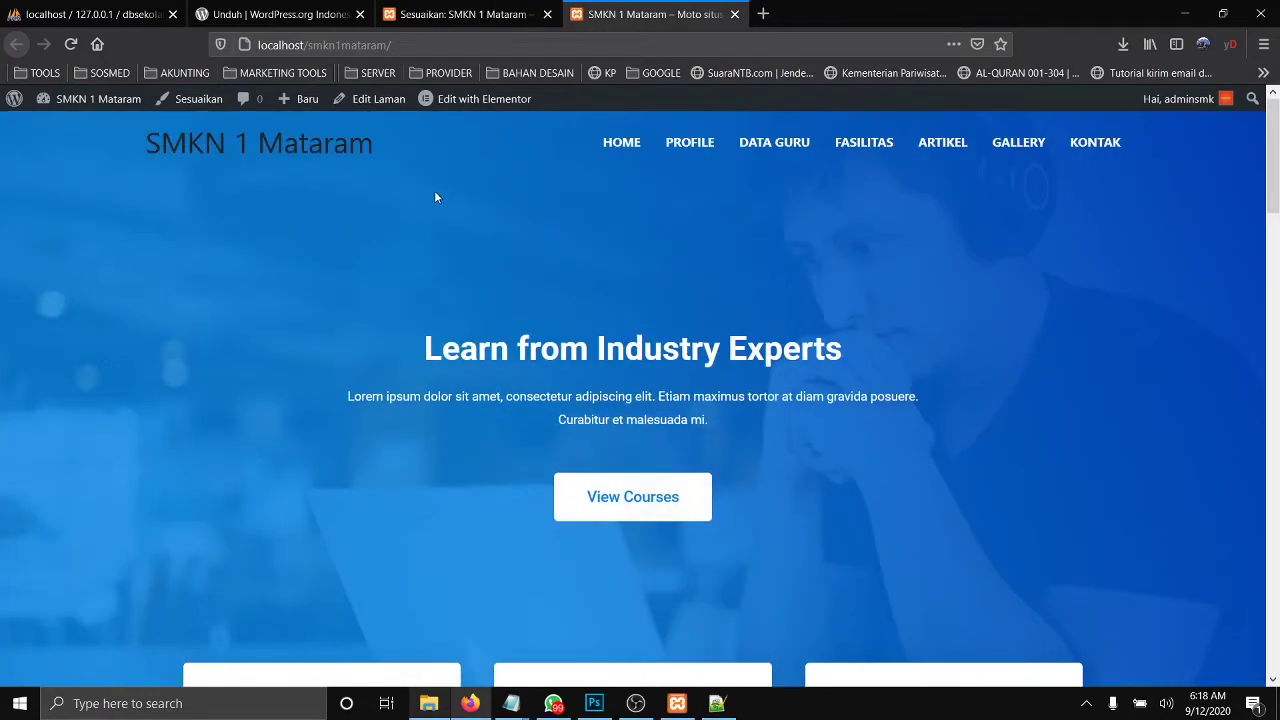
scroll(397, 346, down, 8)
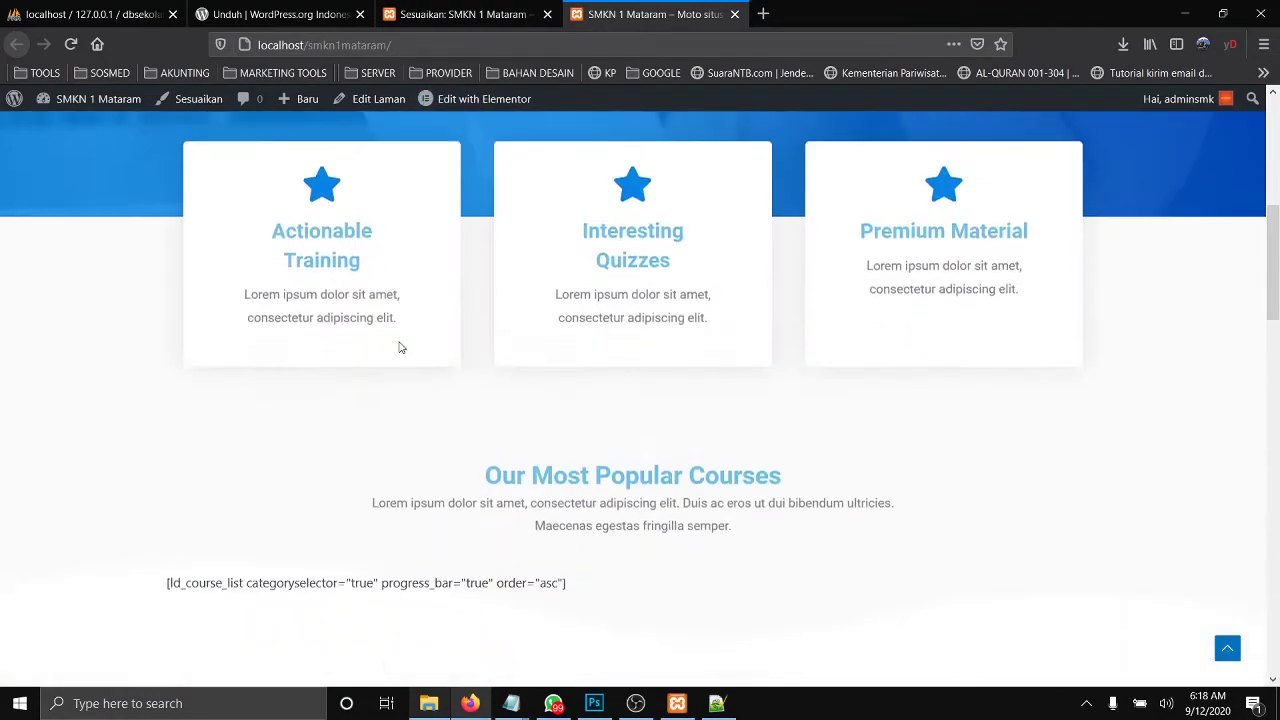
scroll(889, 506, up, 6)
scroll(873, 487, down, 8)
scroll(873, 487, down, 8)
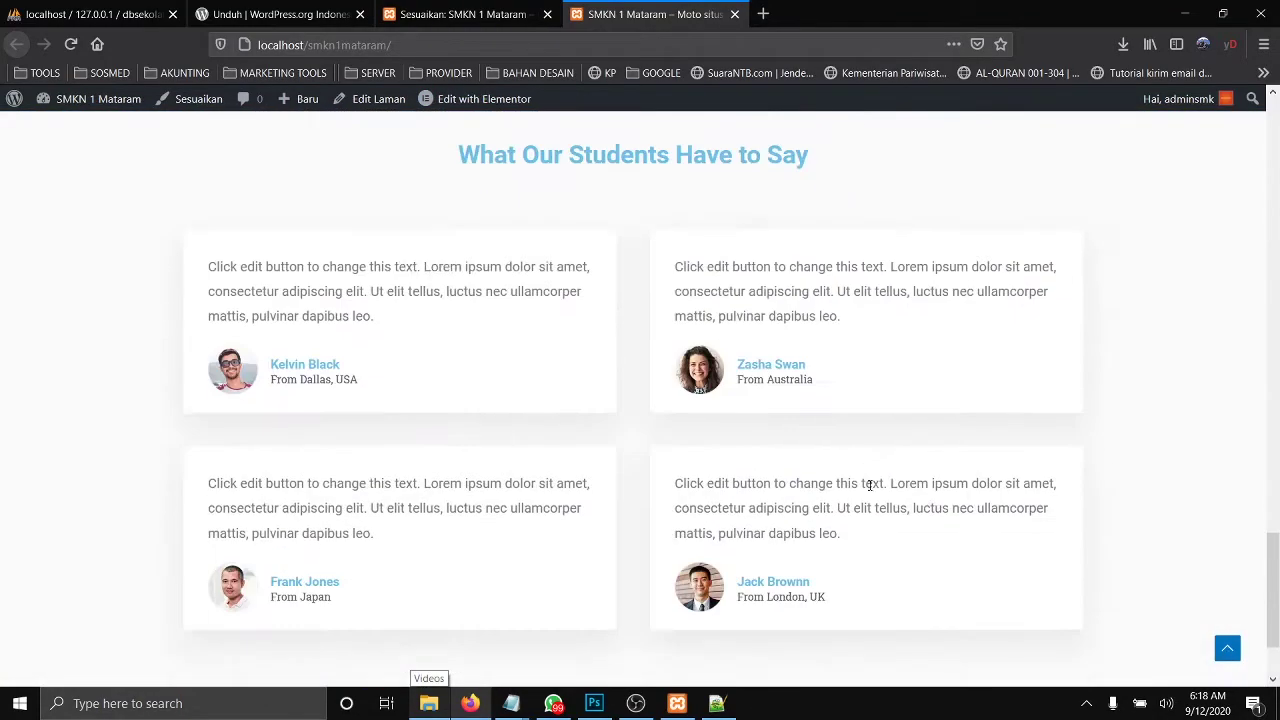
scroll(866, 482, up, 12)
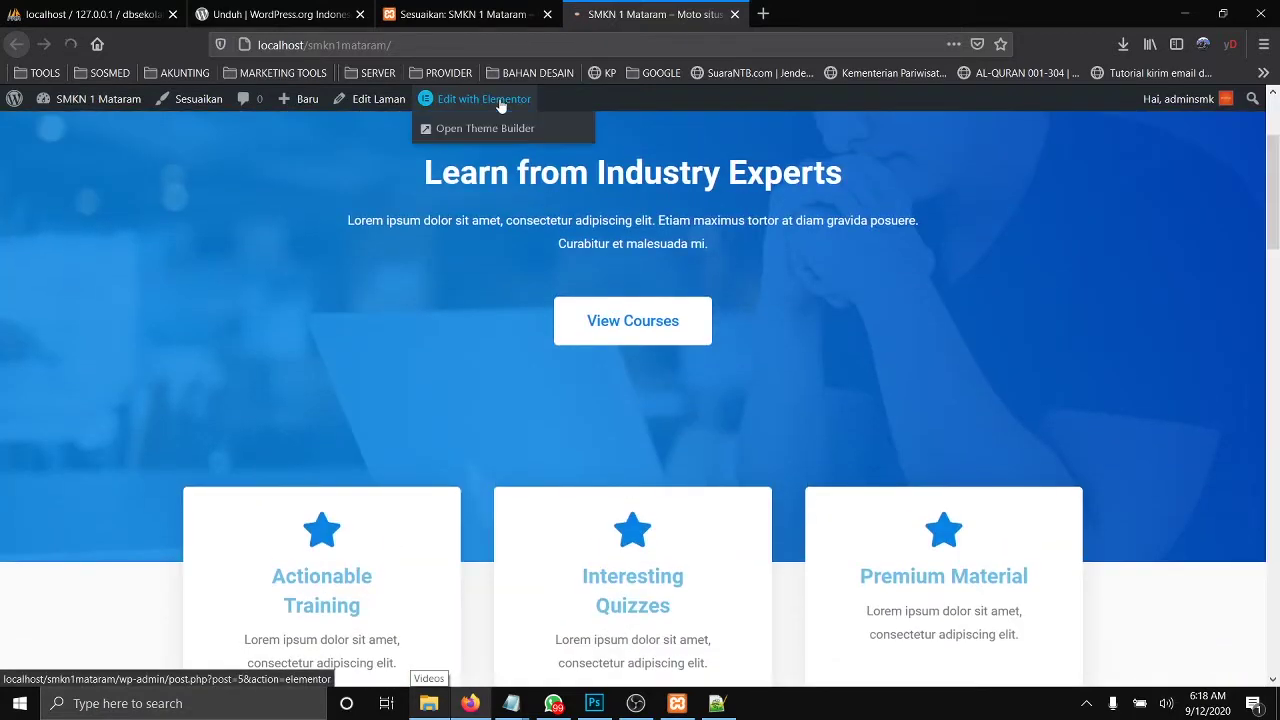
Step: Open the front page in Elementor and select its hero section for editing
click(488, 100)
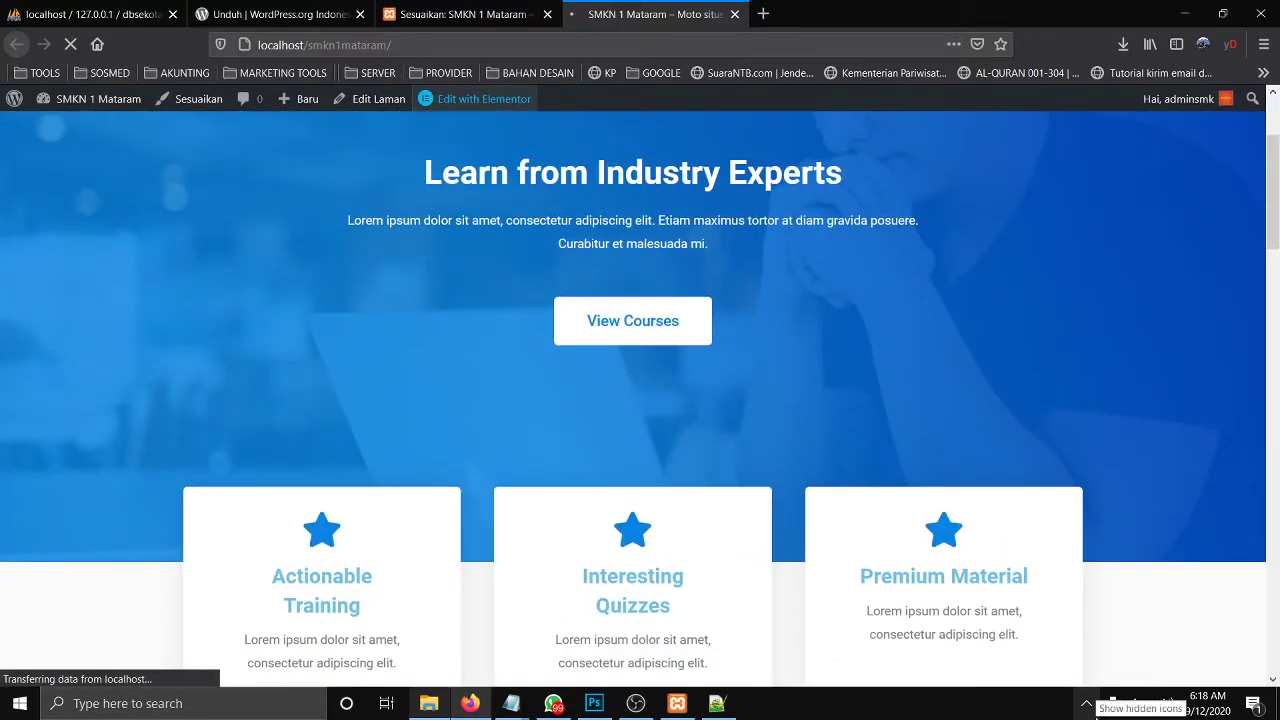
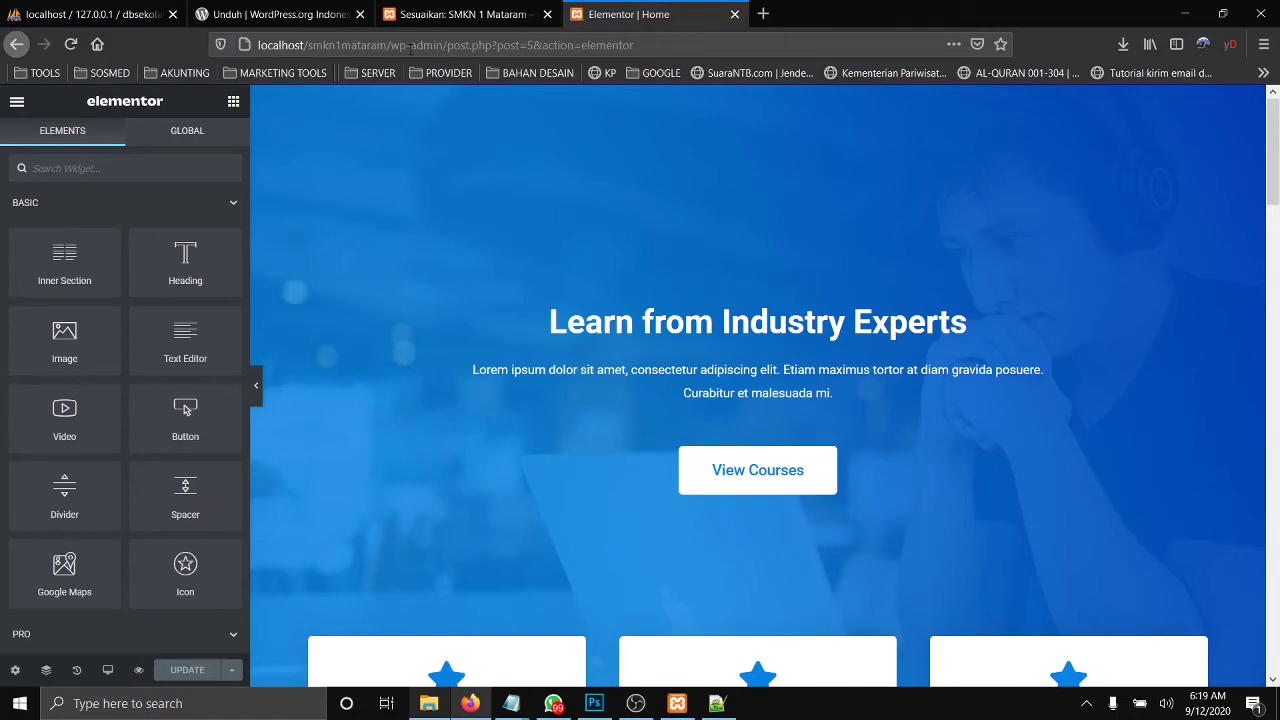
scroll(780, 360, down, 20)
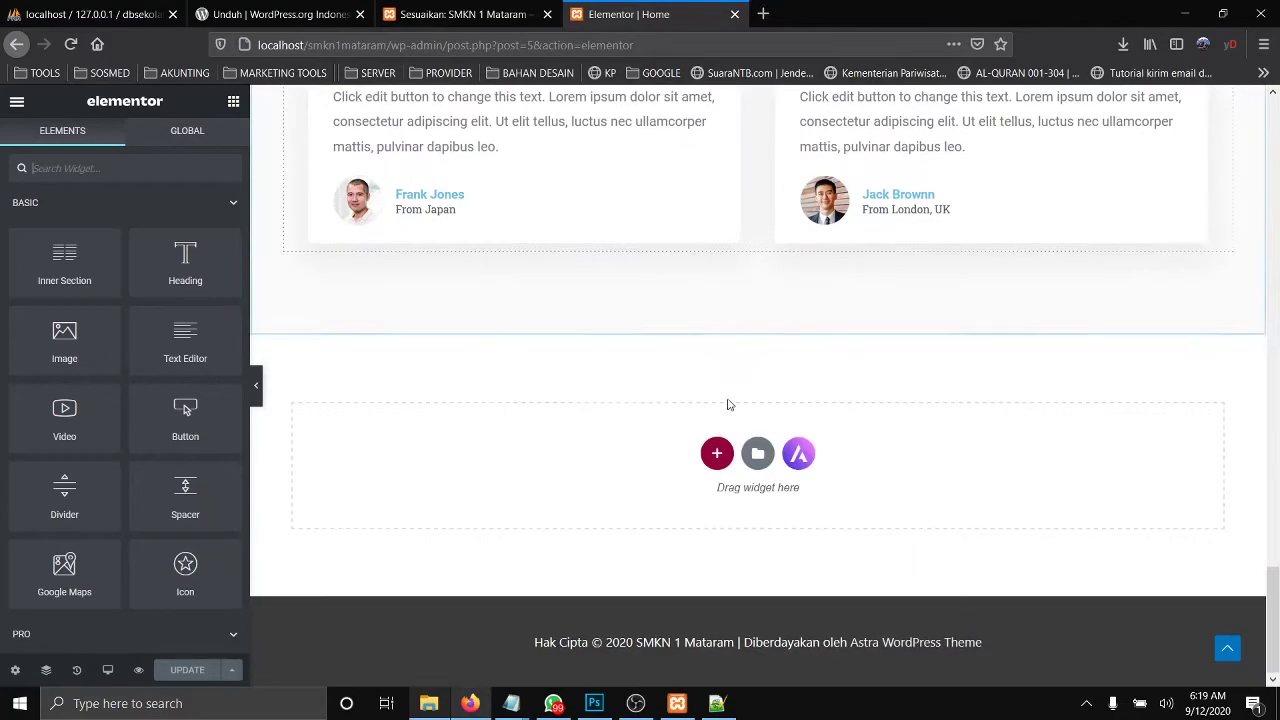
drag(1272, 600, 1272, 132)
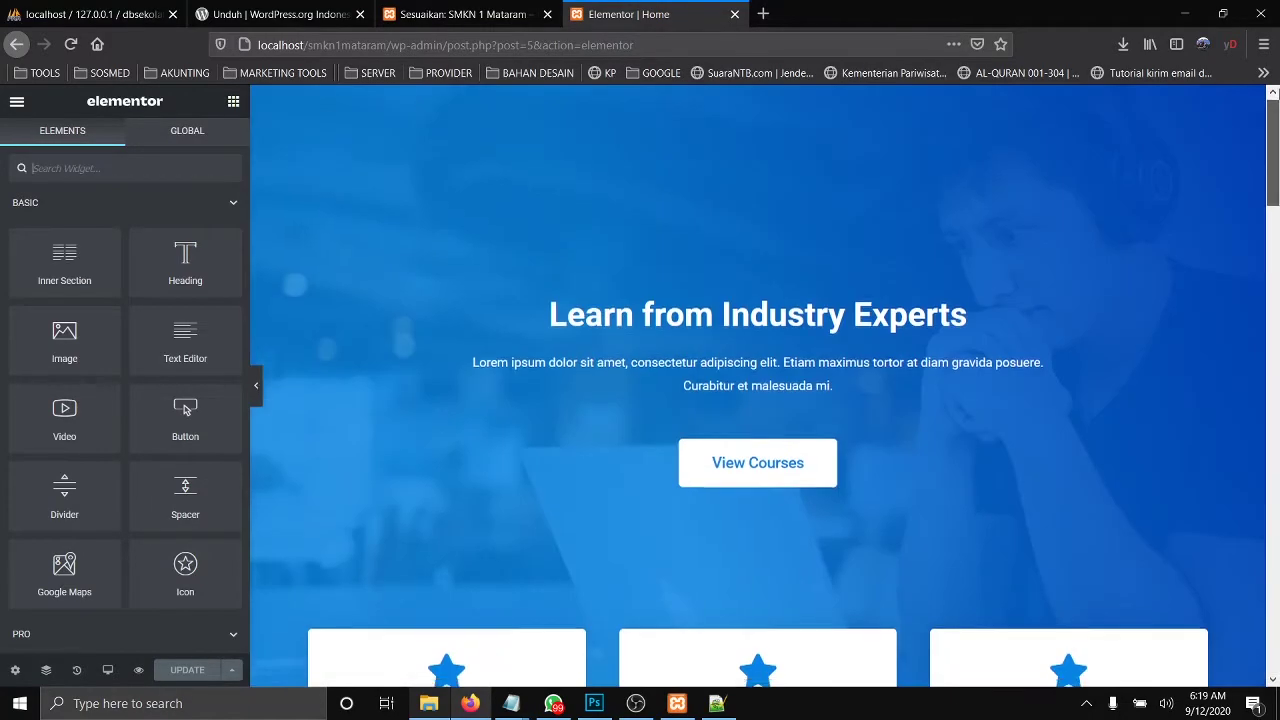
mouse_move(703, 128)
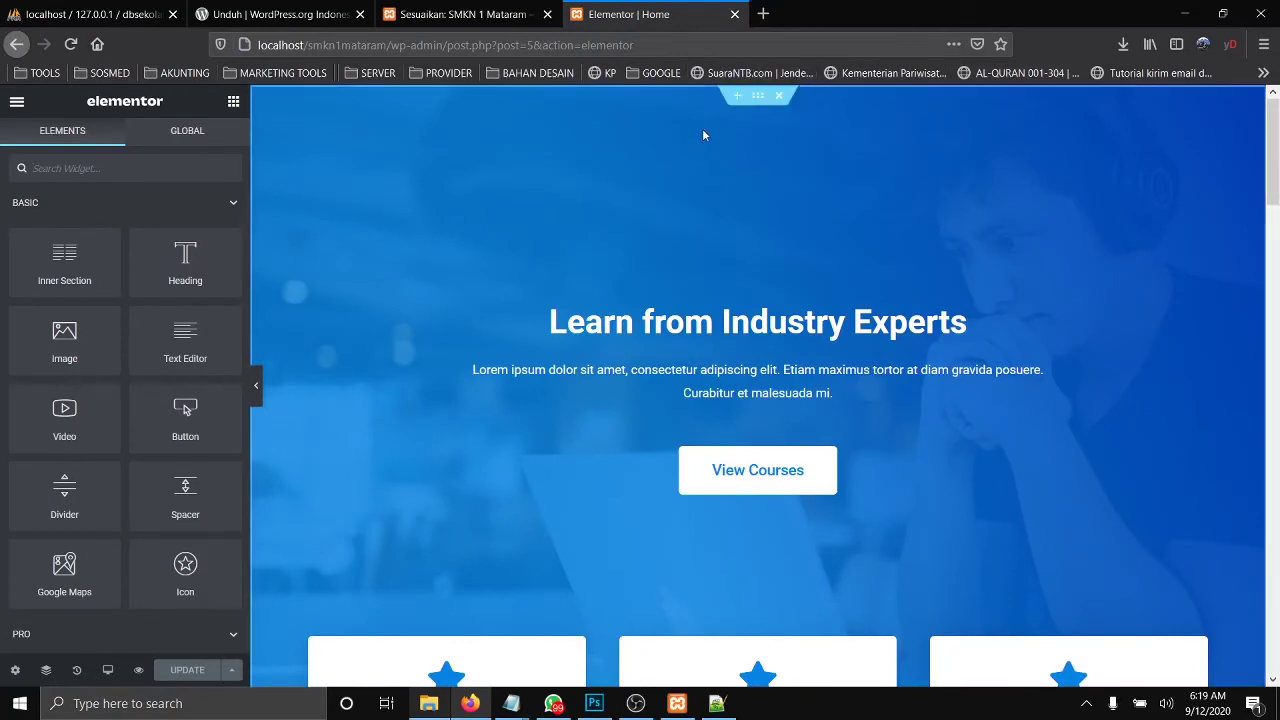
click(757, 97)
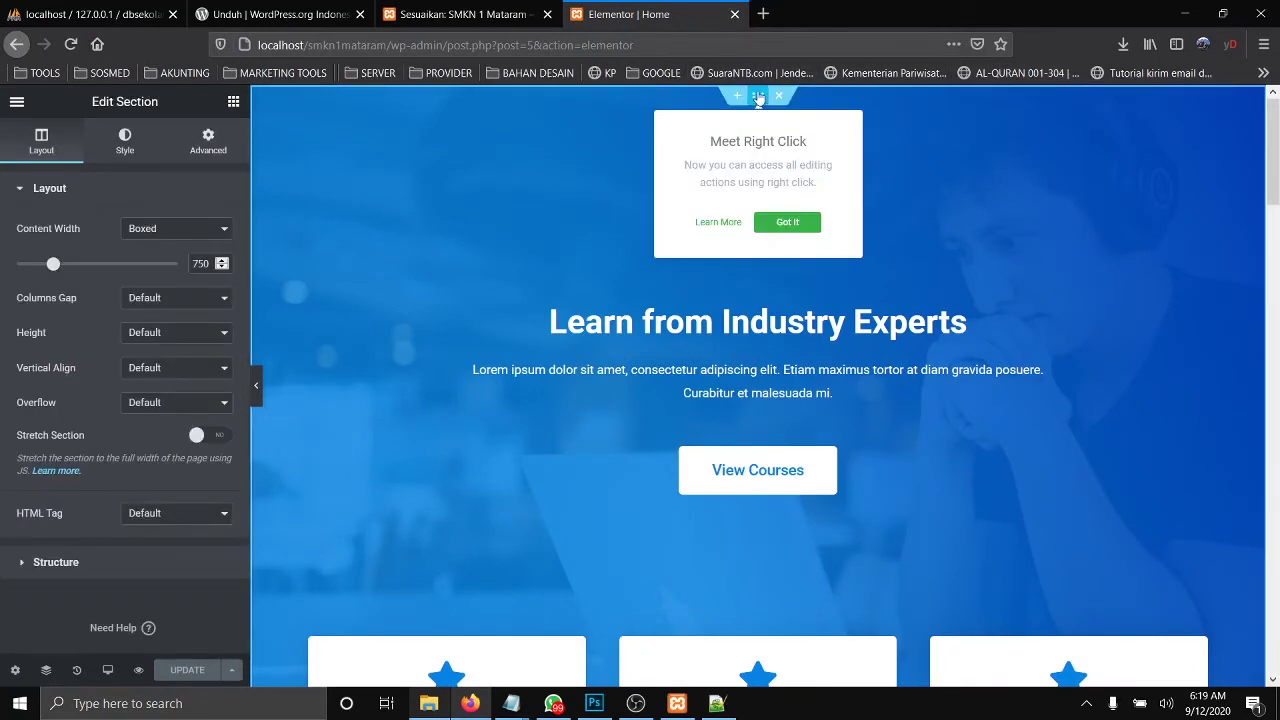
click(409, 354)
Step: Change the hero heading to "Selamat Datang Di SMKN 1 Mataram"
click(966, 322)
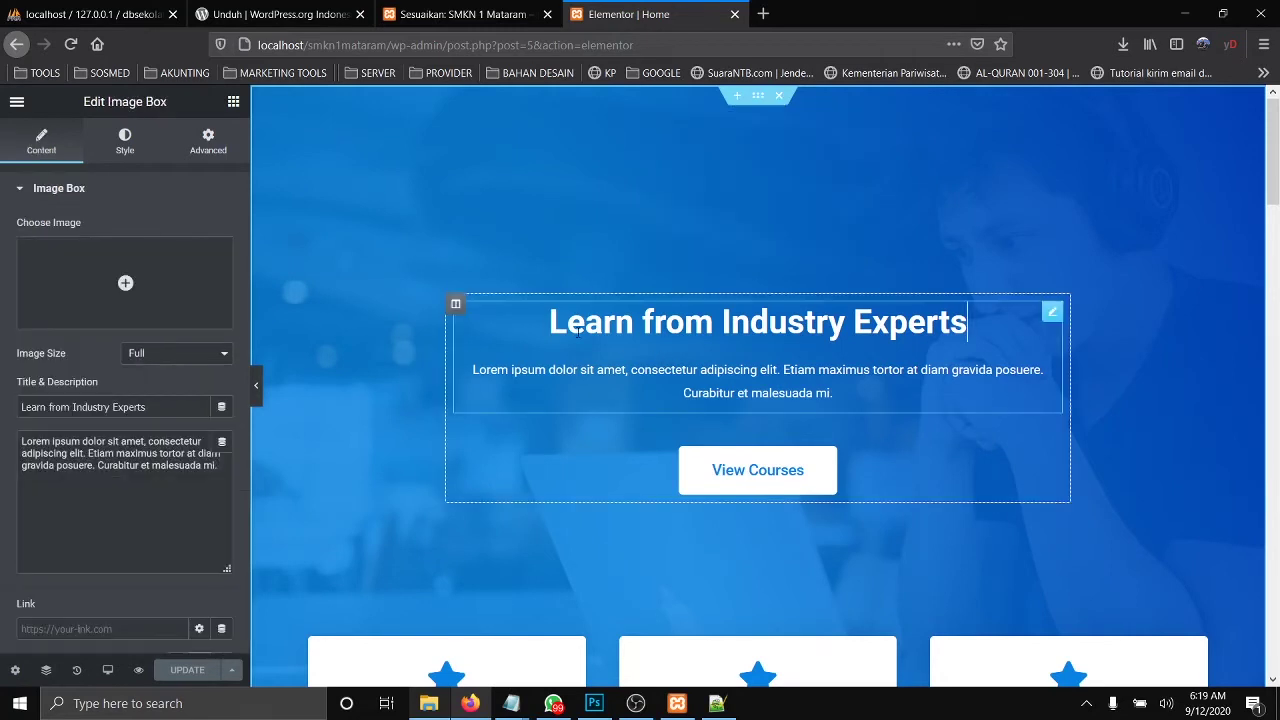
drag(147, 406, 2, 392)
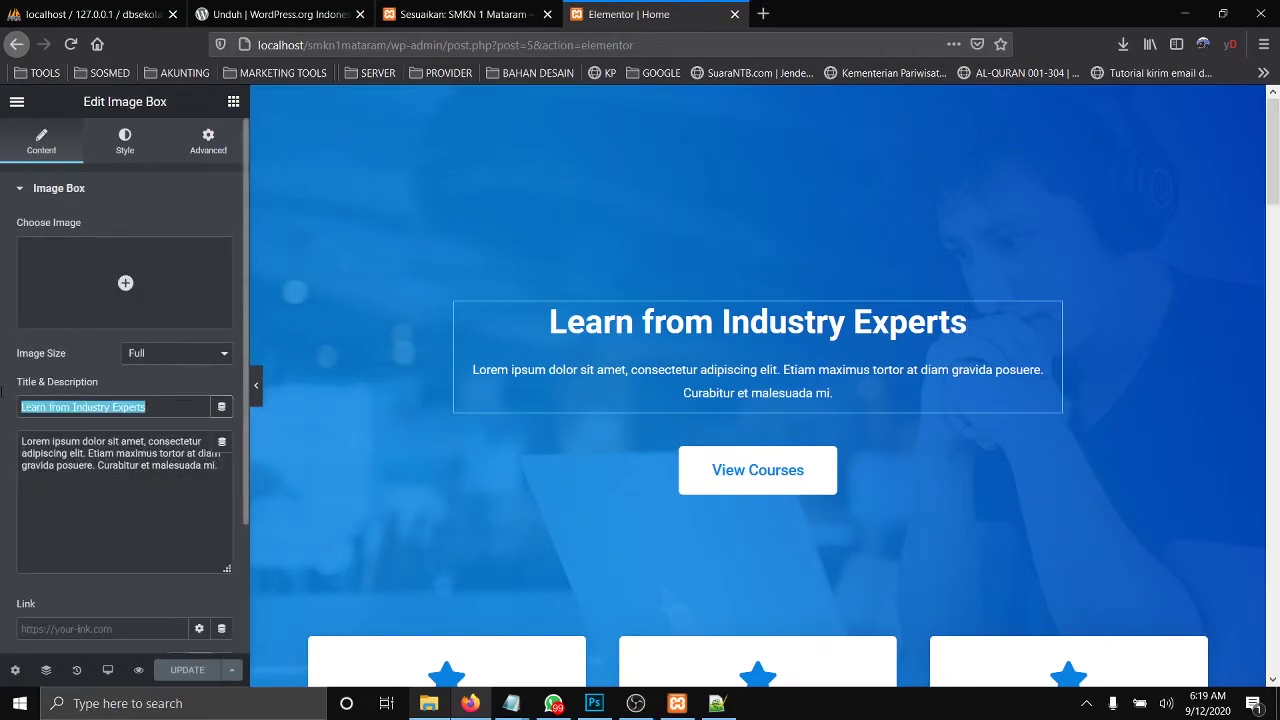
text(Sek)
key(BackSpace)
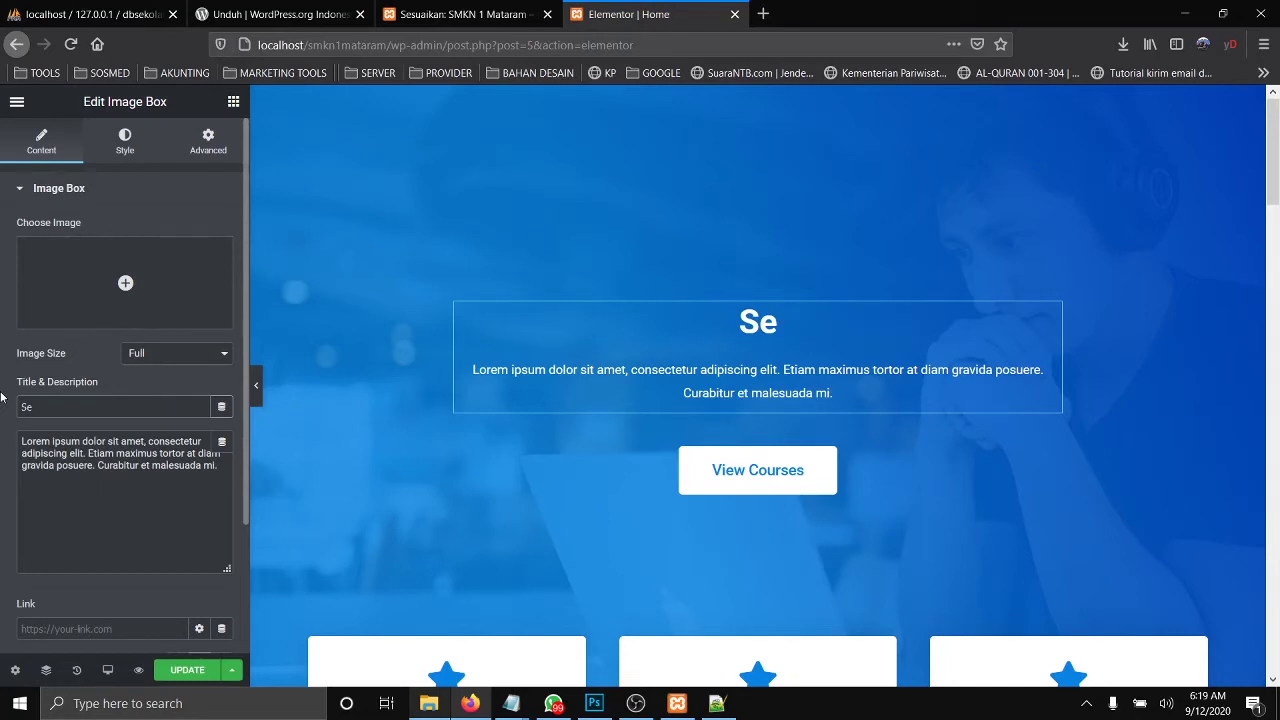
text(lamat Datan)
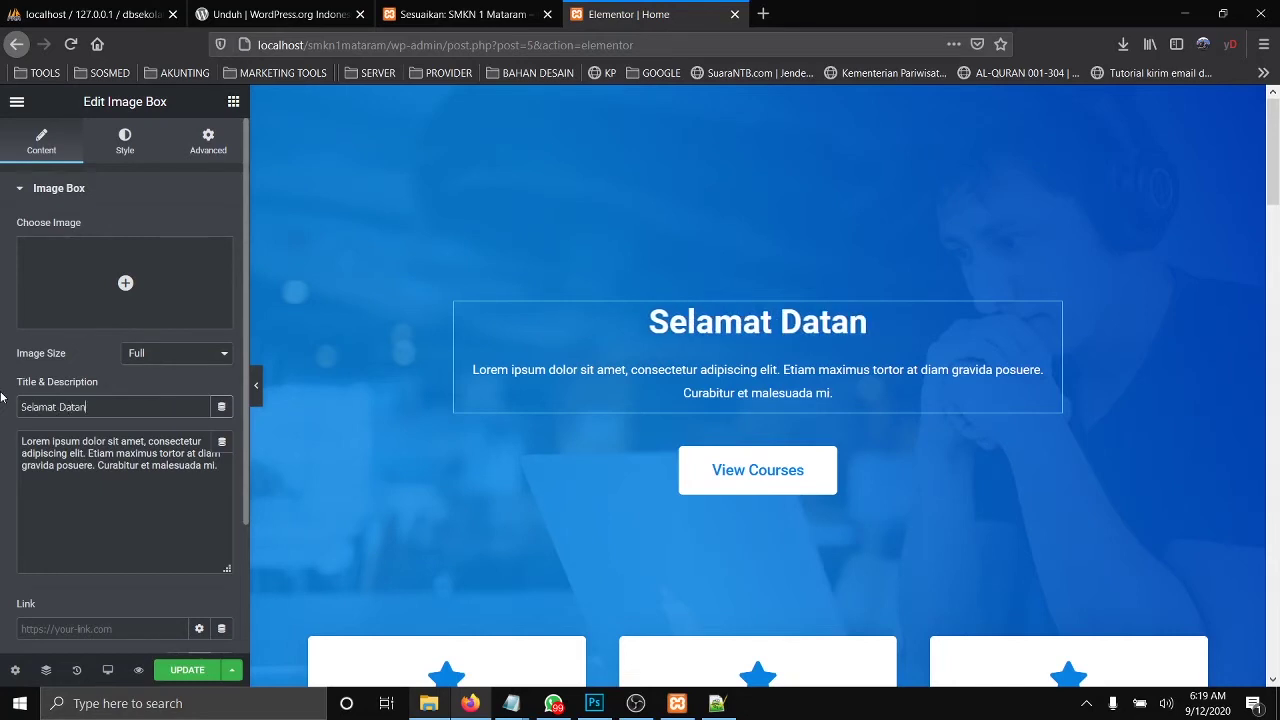
text(g Di SMK)
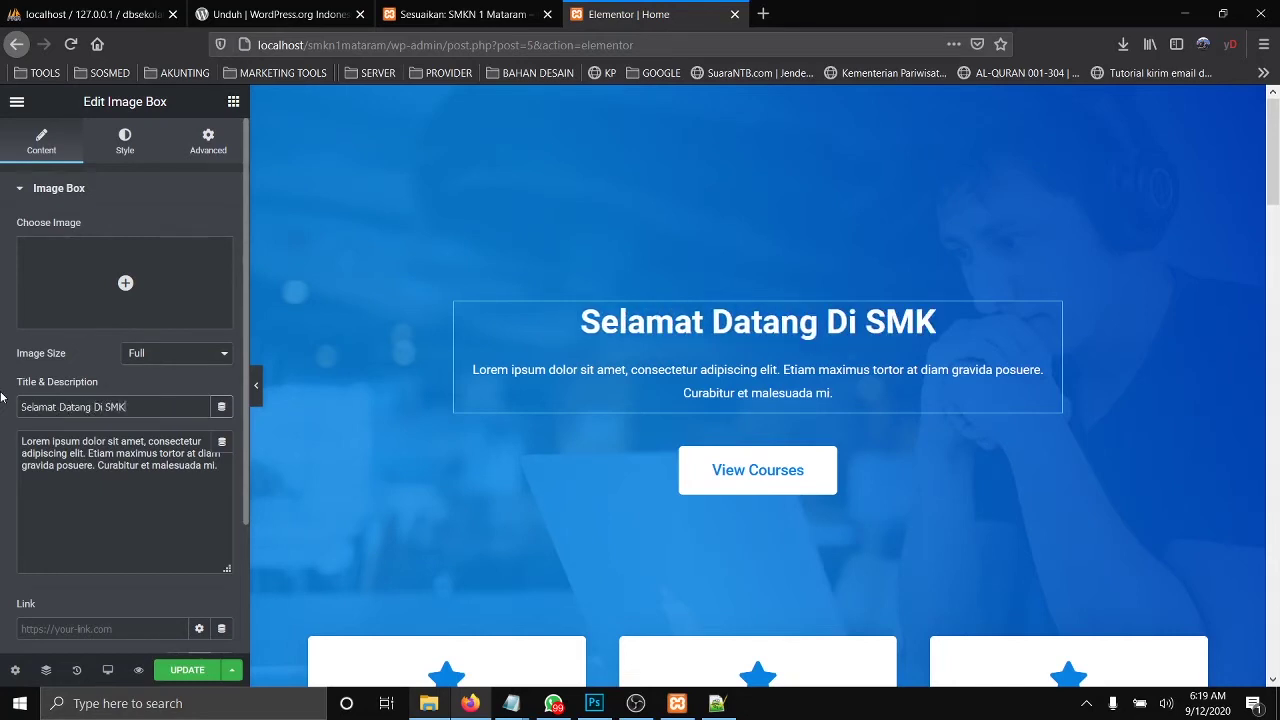
text(N 1 Mataram)
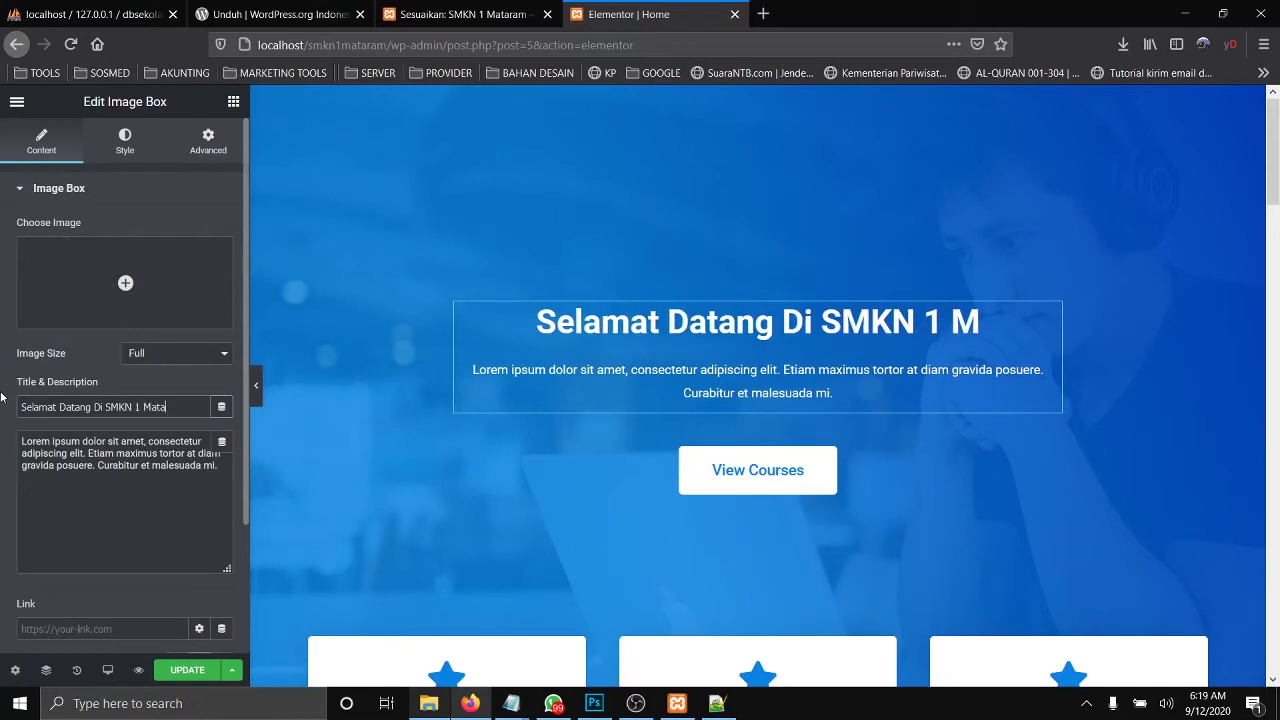
Step: Replace the hero description with "Wujudkan Pendidikan yang beriman , berbudaya dan berteknologi"
click(760, 381)
drag(218, 466, 2, 387)
text(Wujudkan)
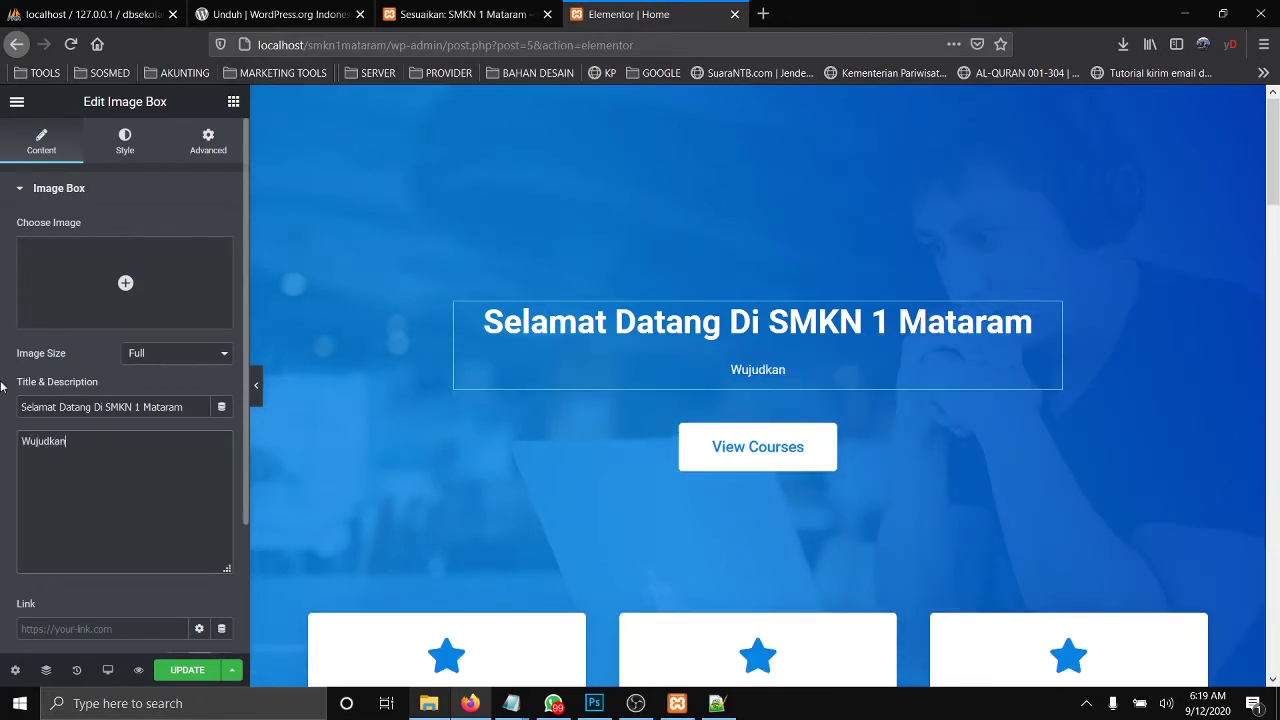
text( Pendidi)
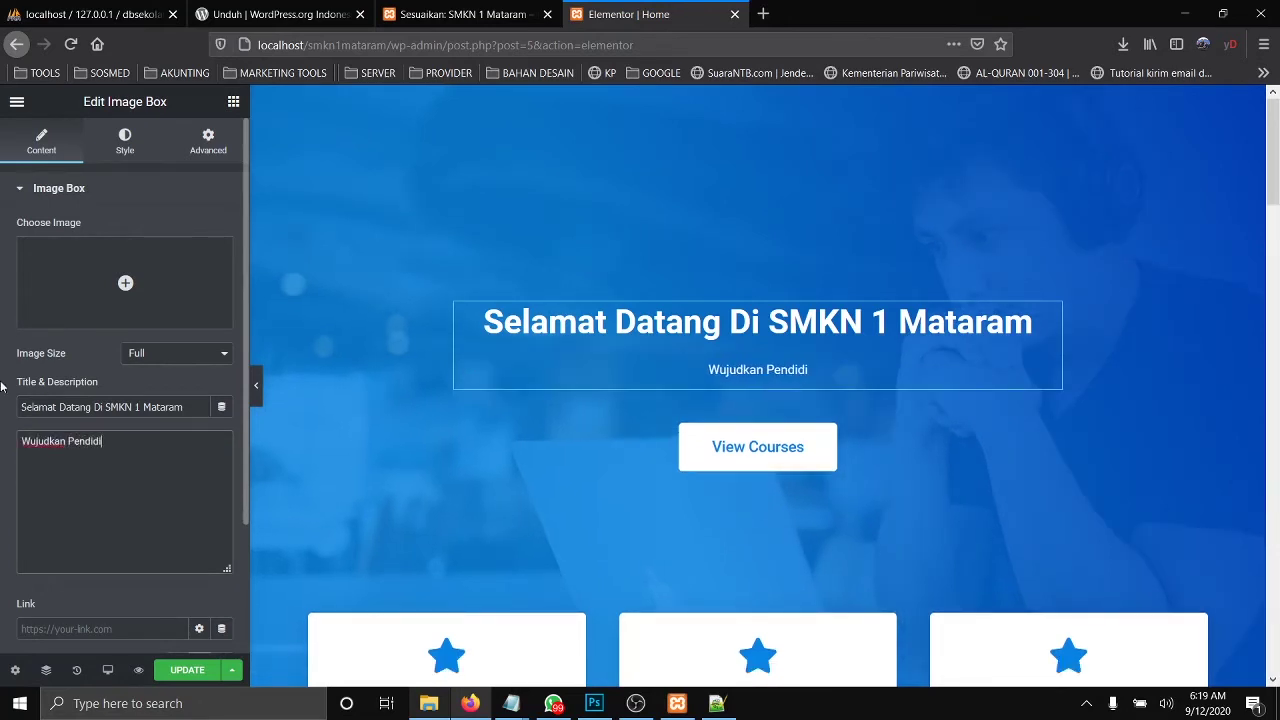
text(kan yang)
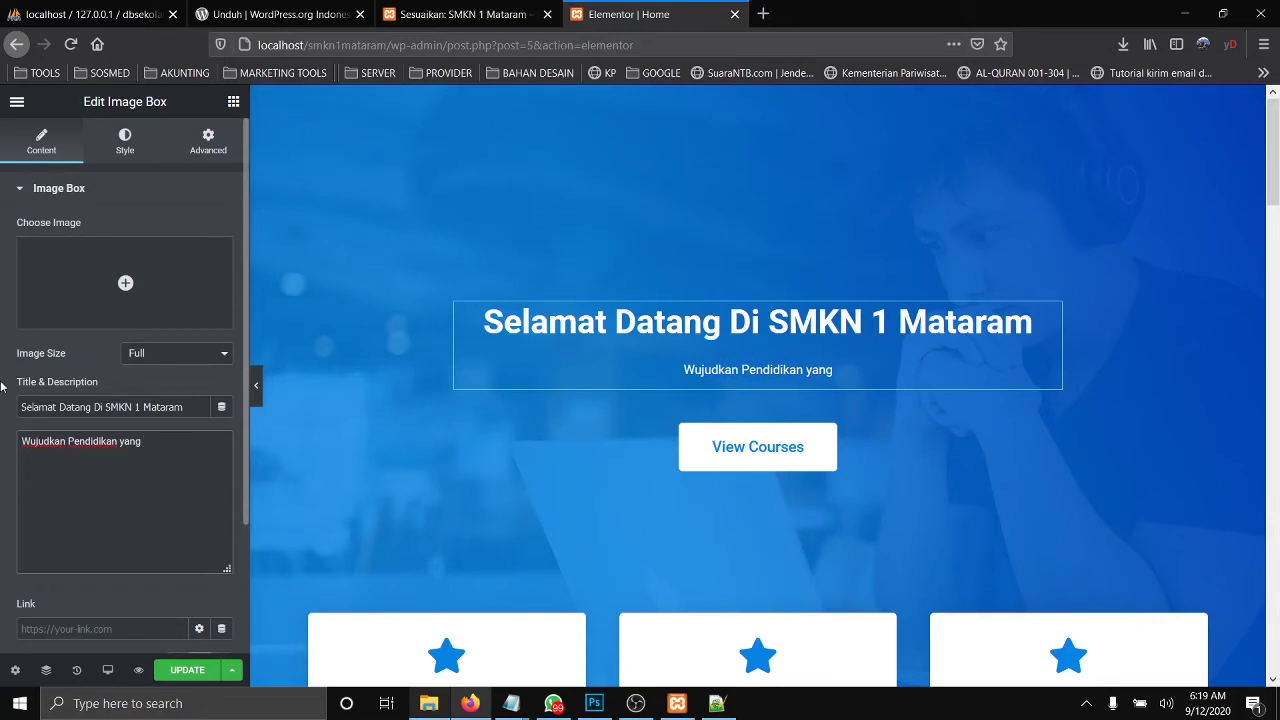
text( beriman)
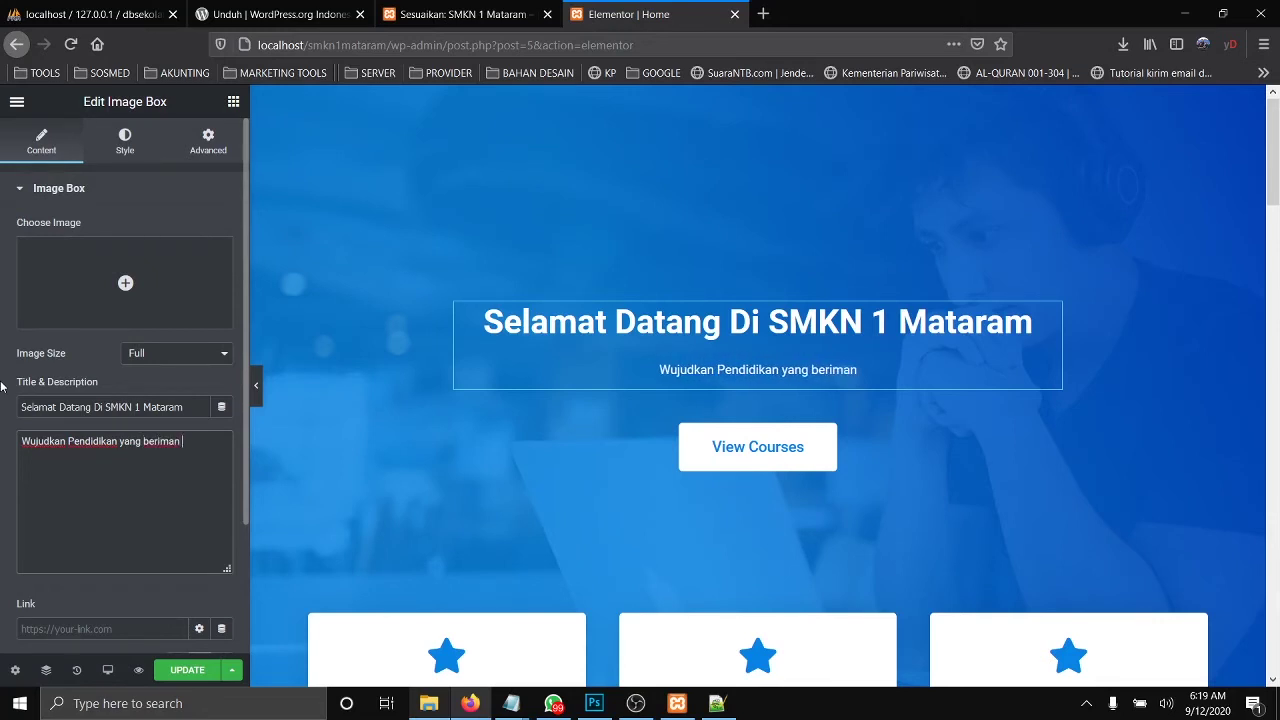
text( , berbdaya)
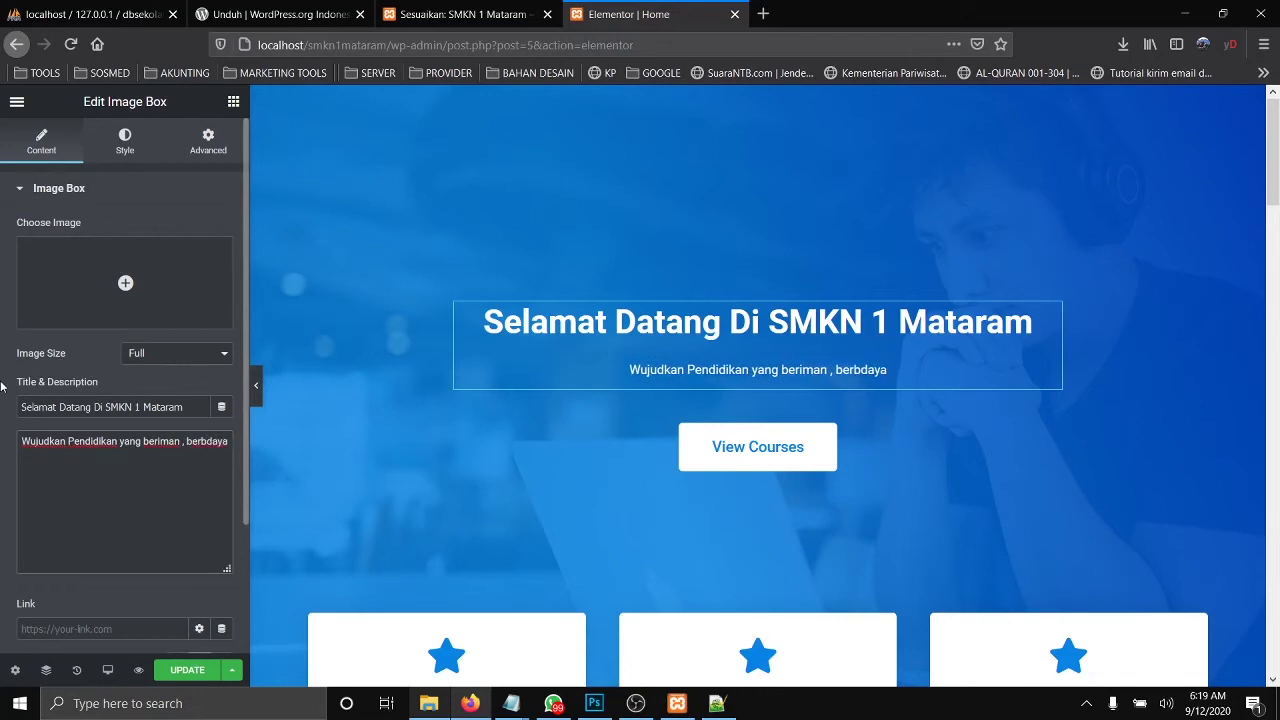
key(BackSpace)
key(BackSpace)
key(BackSpace)
key(BackSpace)
text(uday)
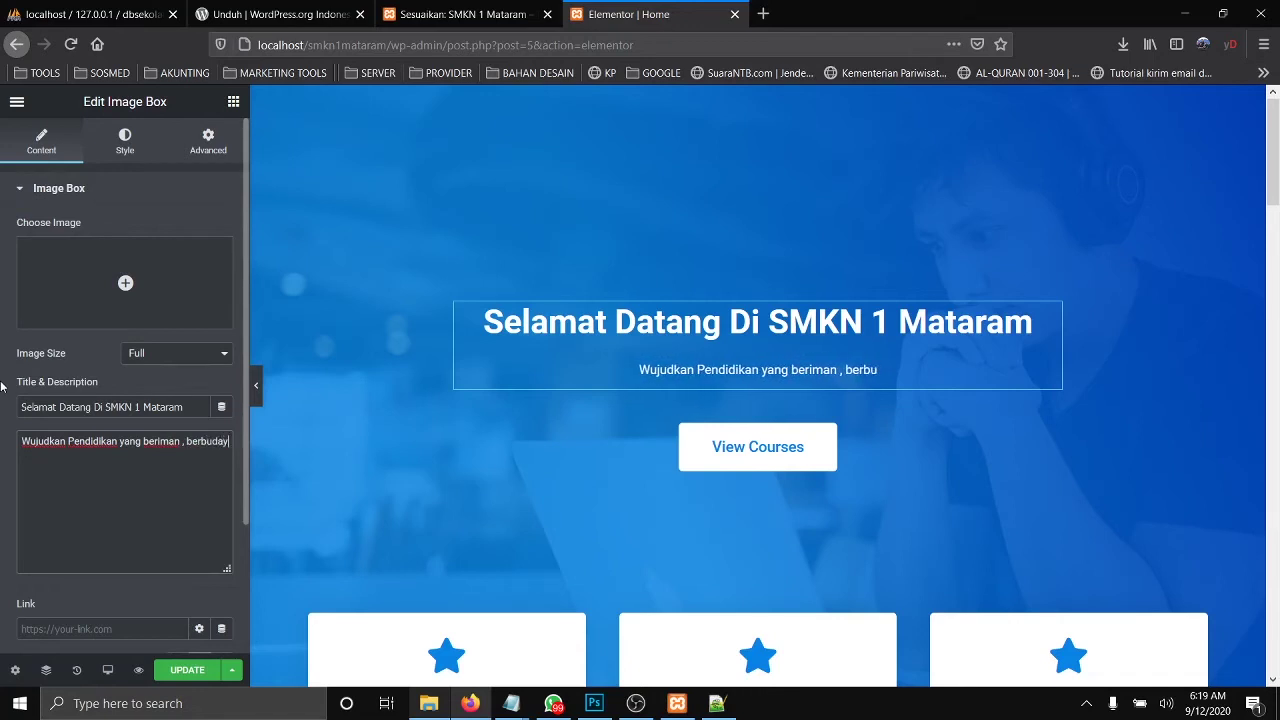
text(a dan bertek)
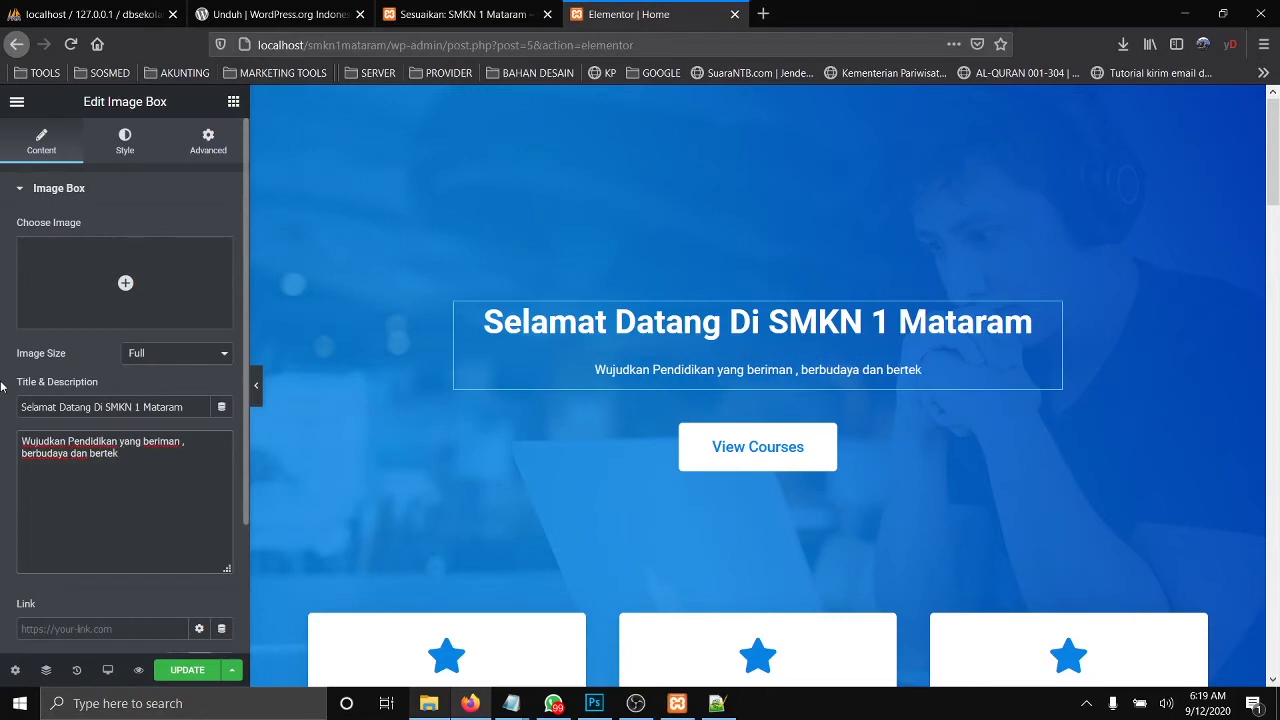
text(nologi)
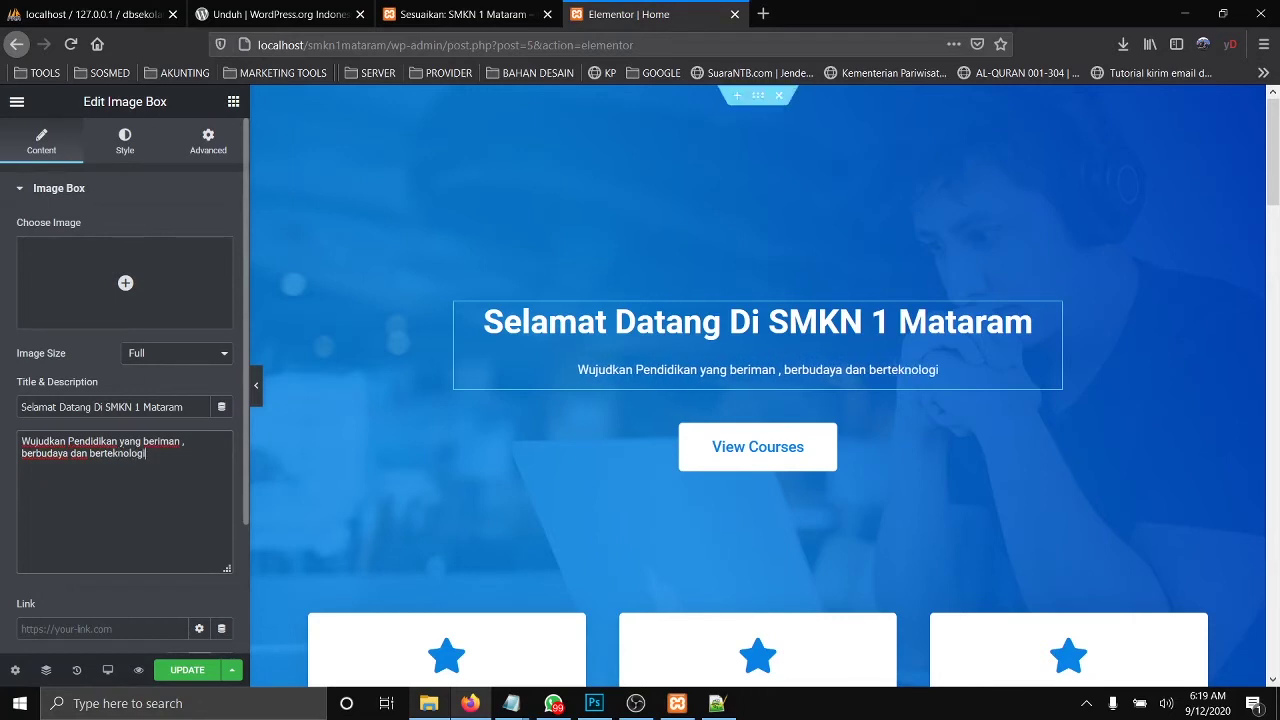
Step: Change the hero button's text to "Hubungi Kami" and update the page
click(787, 462)
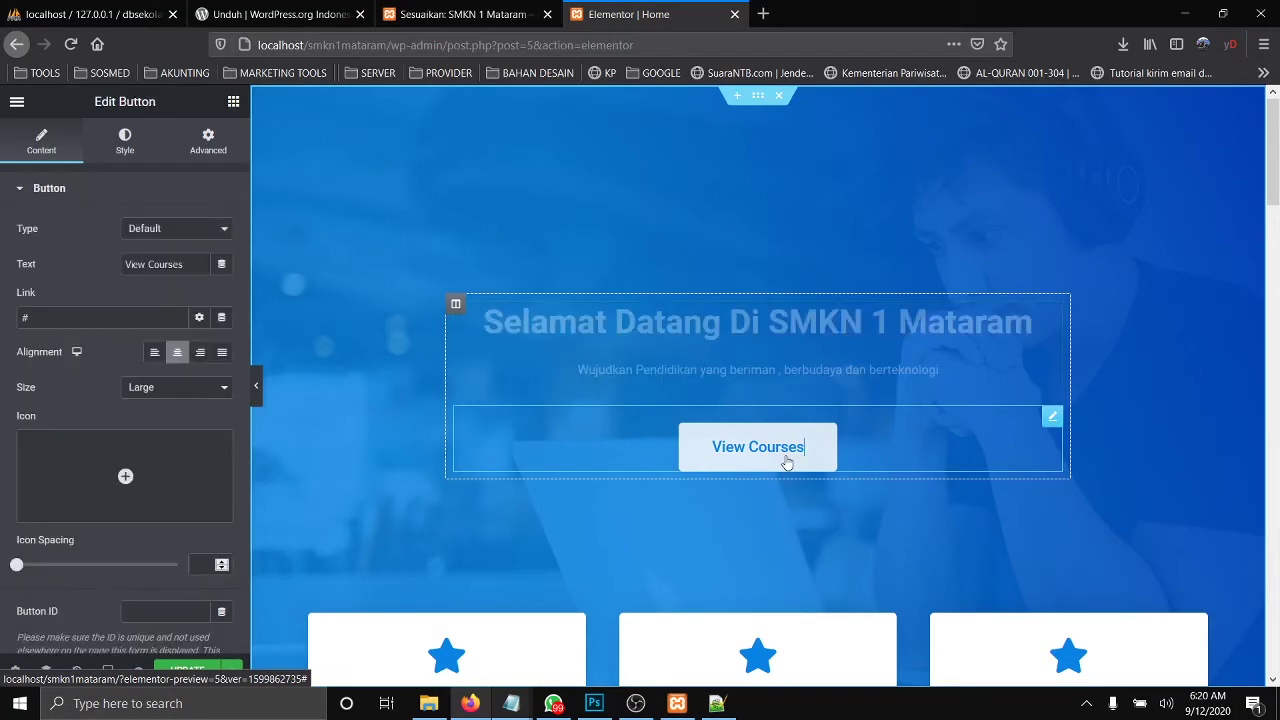
drag(190, 264, 62, 264)
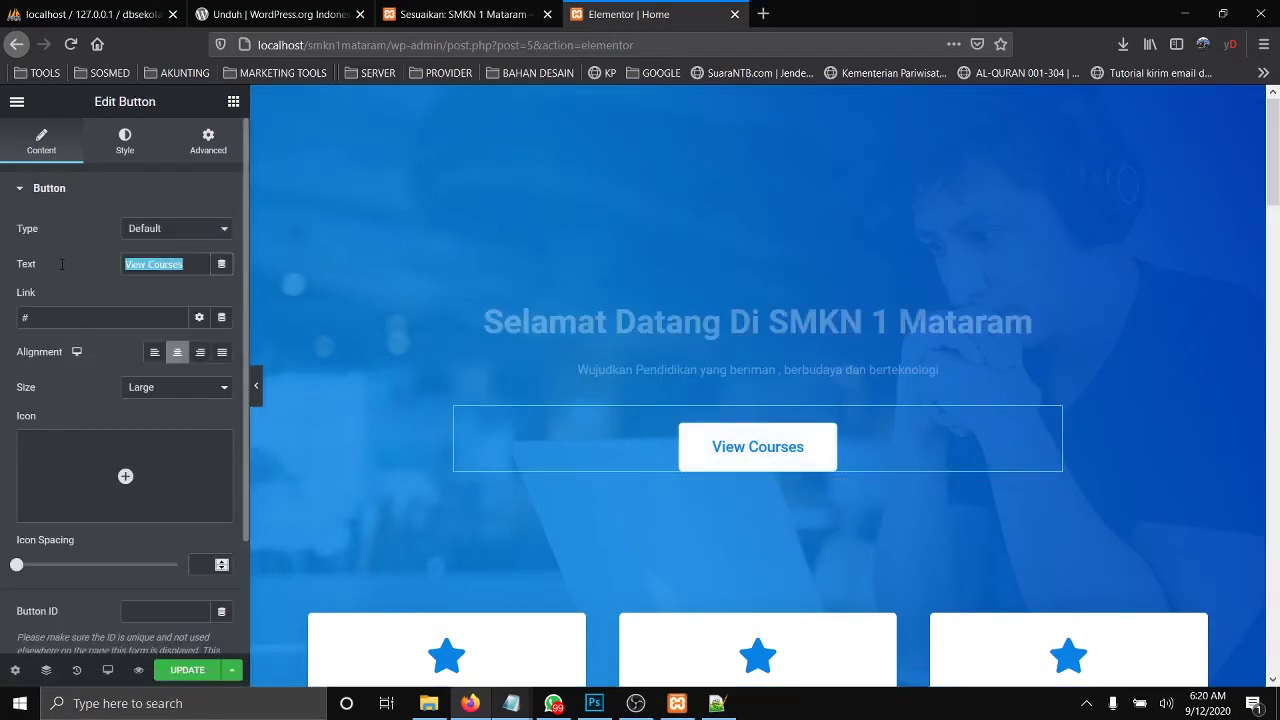
text(Hubungi Kam)
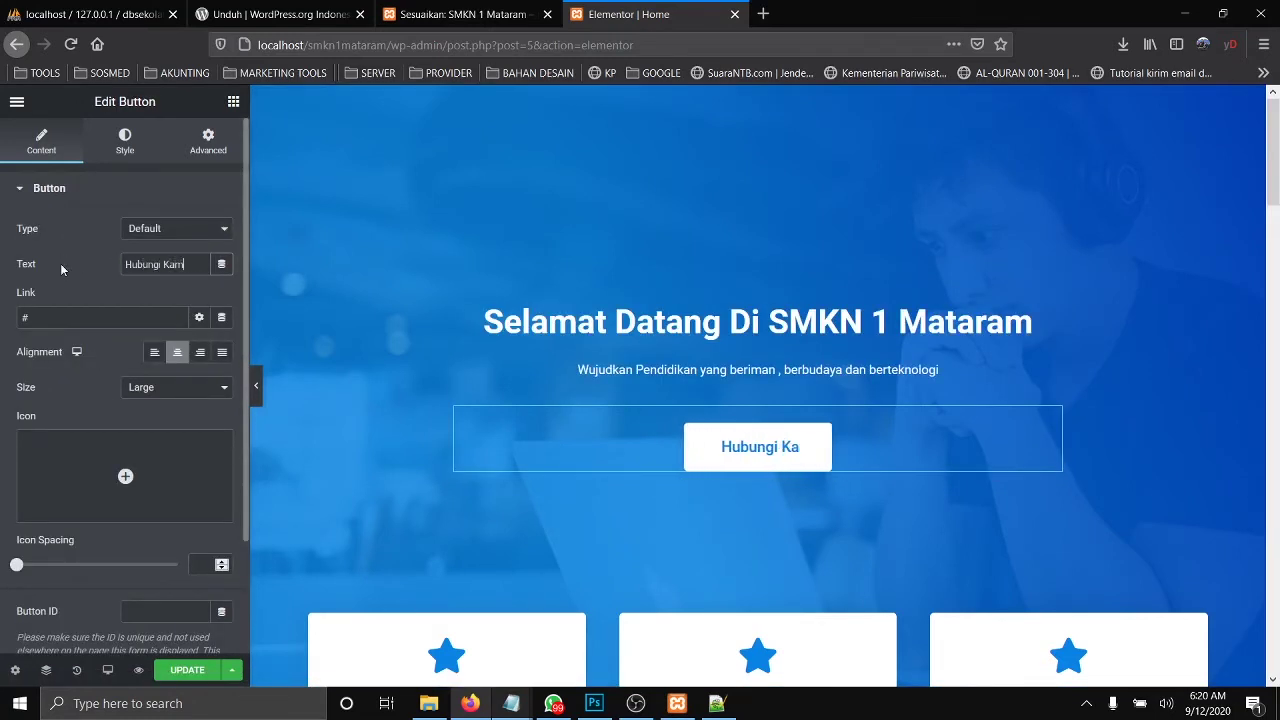
text(i)
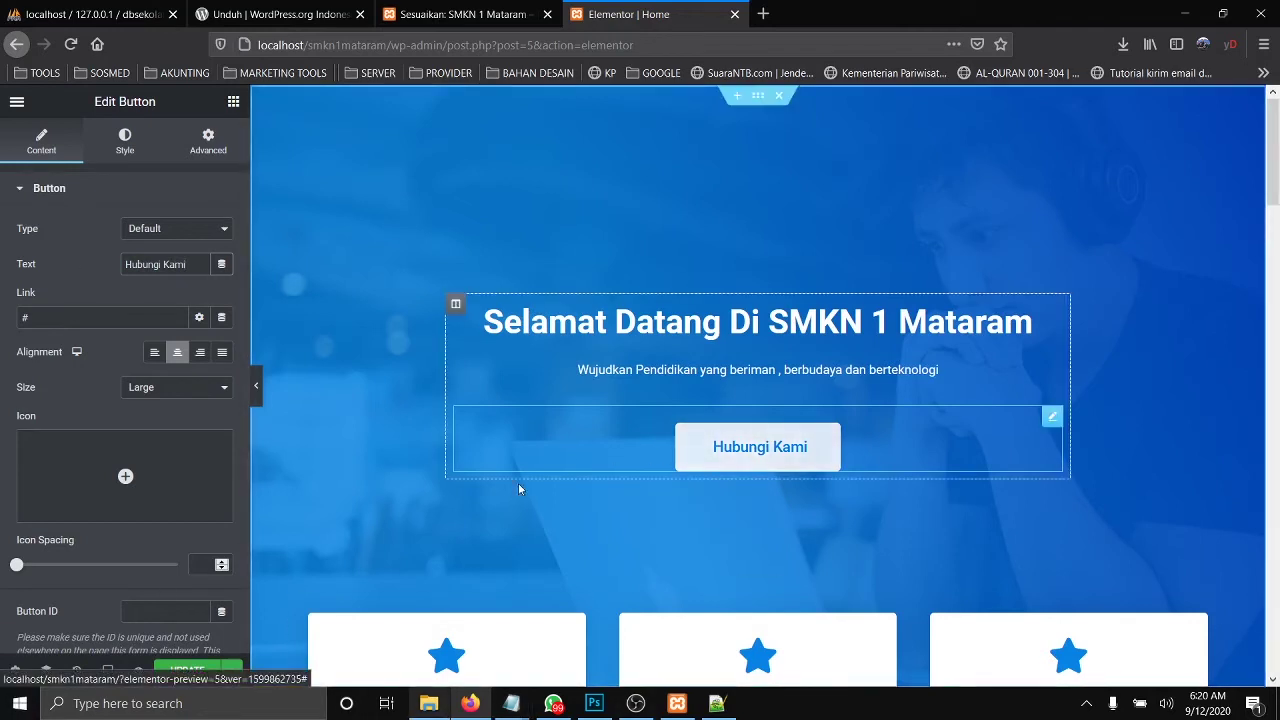
click(186, 672)
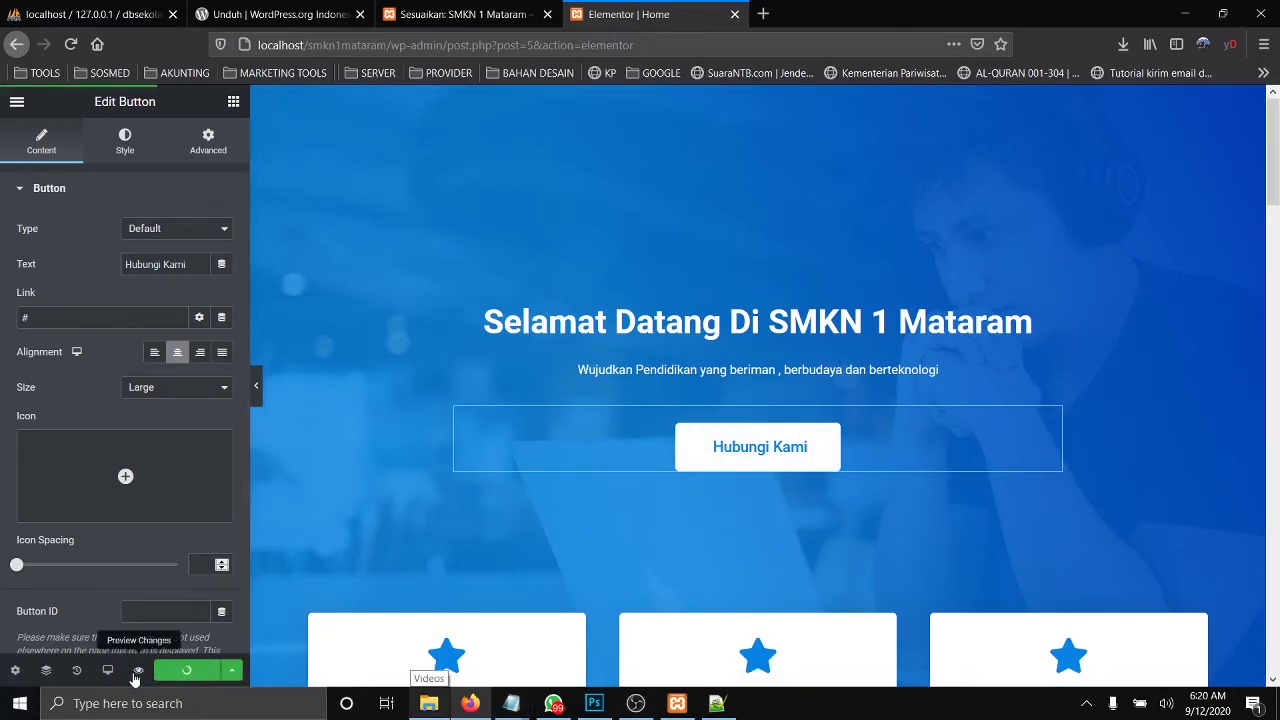
Step: Open the page's general settings and check the available page layout options
click(15, 670)
click(180, 507)
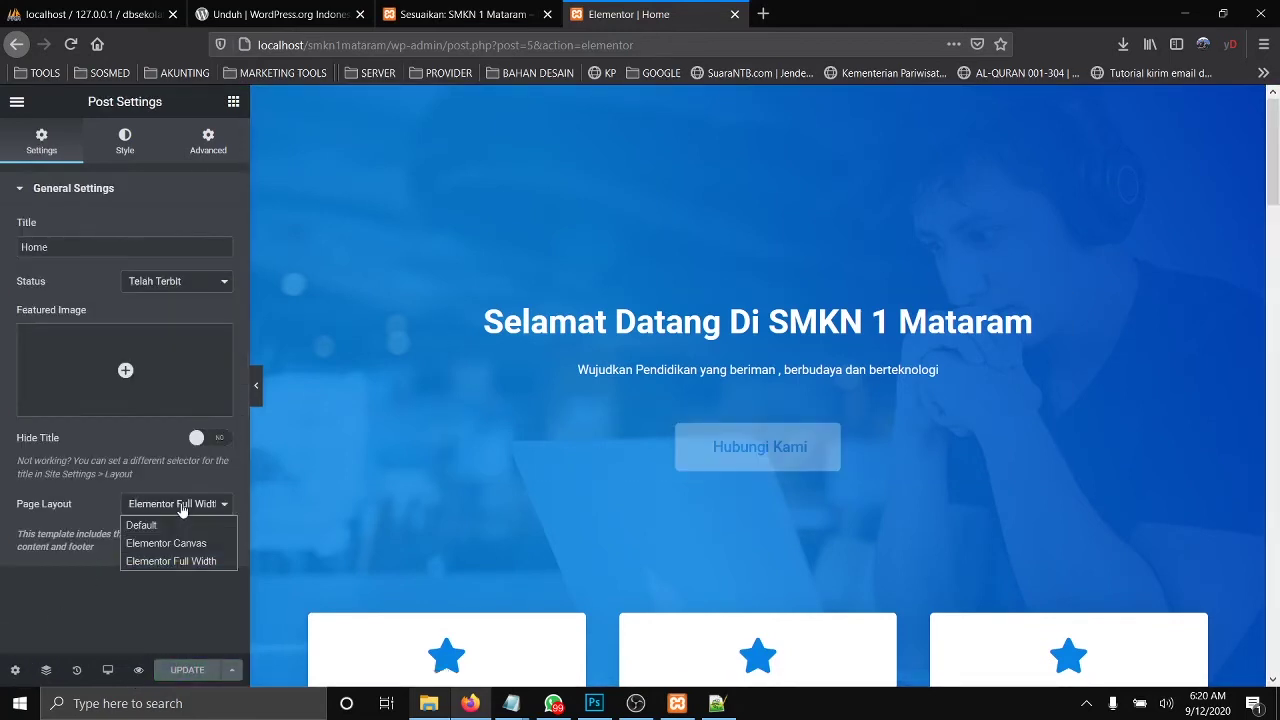
click(182, 510)
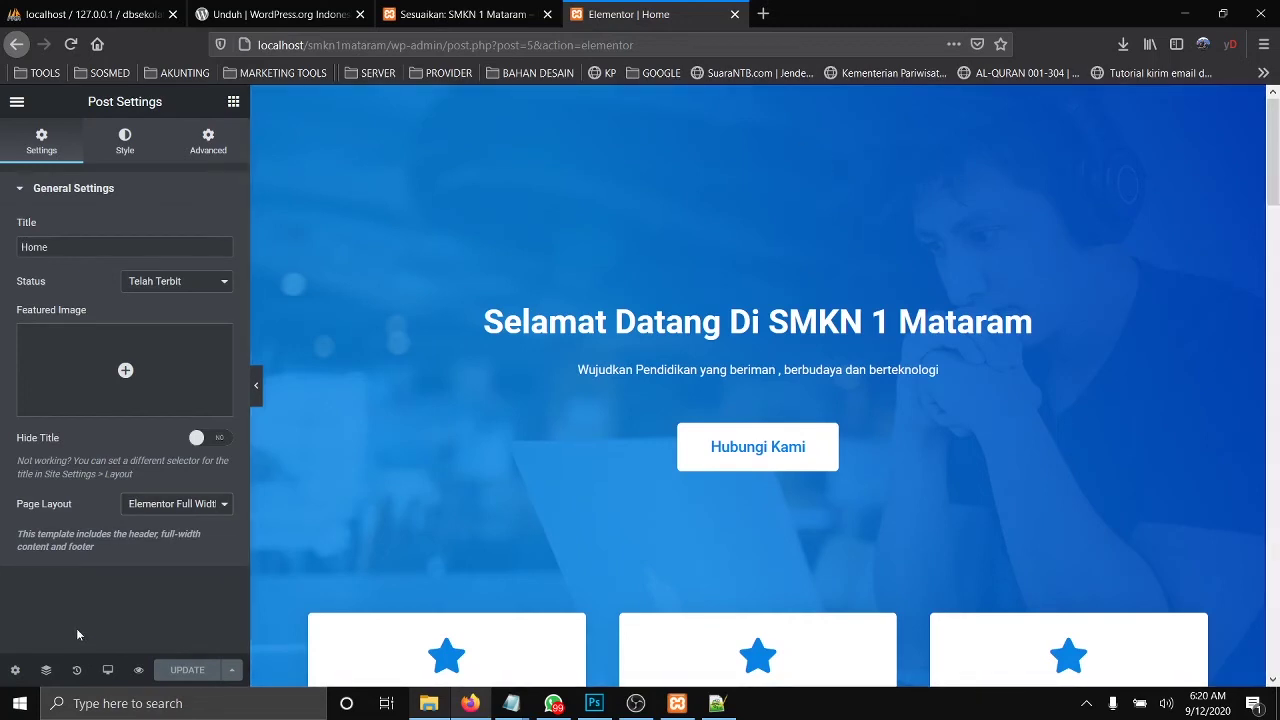
Step: Preview the front page and look over the hero section and the content below it
click(138, 670)
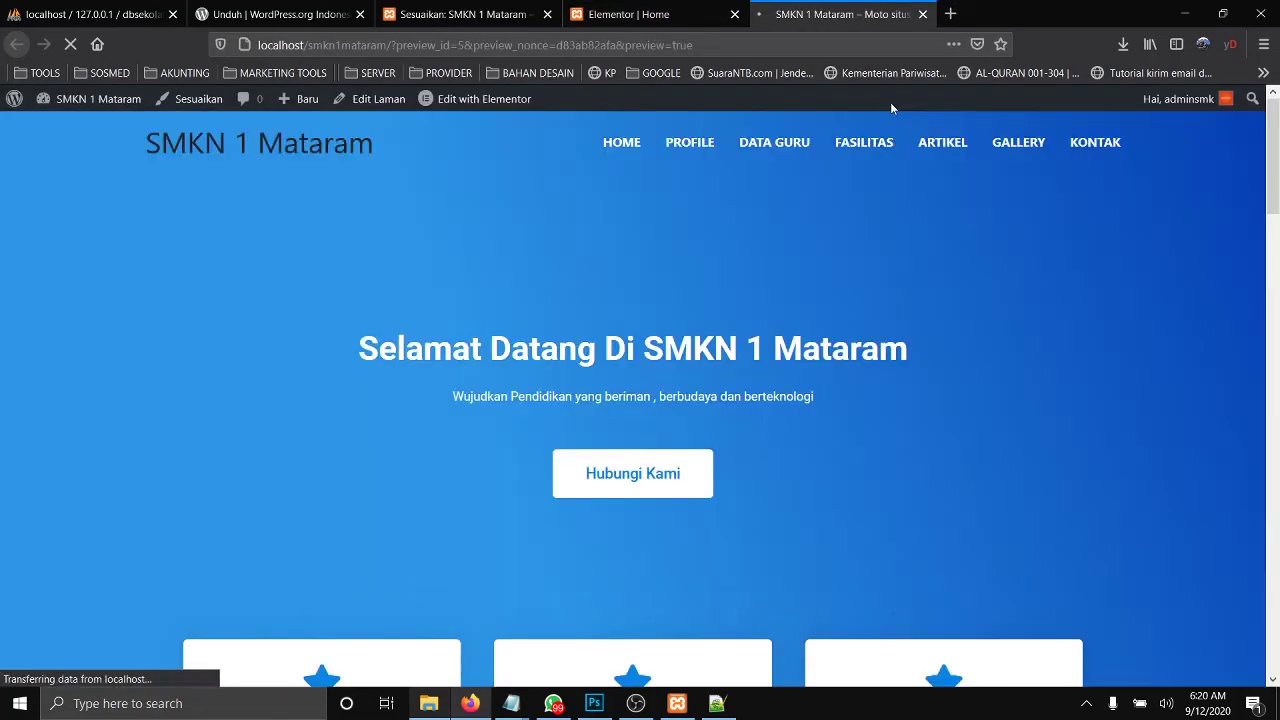
scroll(914, 360, down, 15)
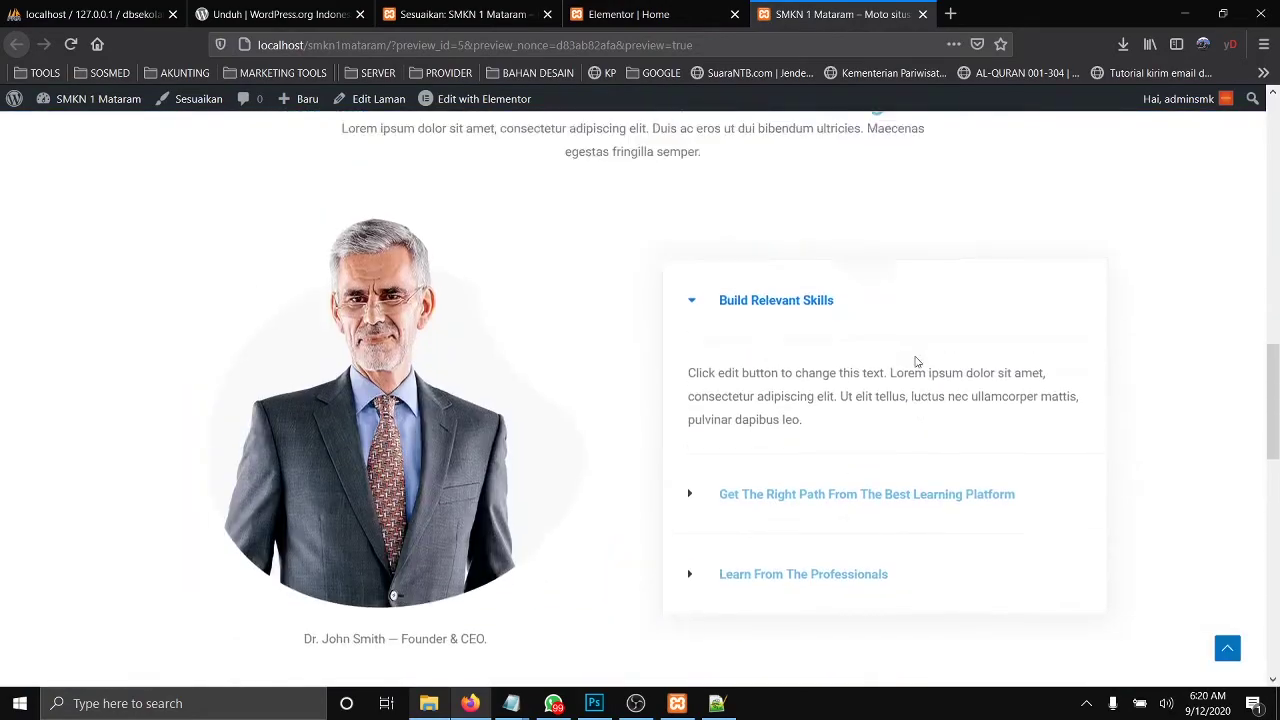
scroll(914, 360, up, 15)
scroll(900, 350, down, 5)
scroll(885, 345, down, 3)
scroll(885, 345, up, 10)
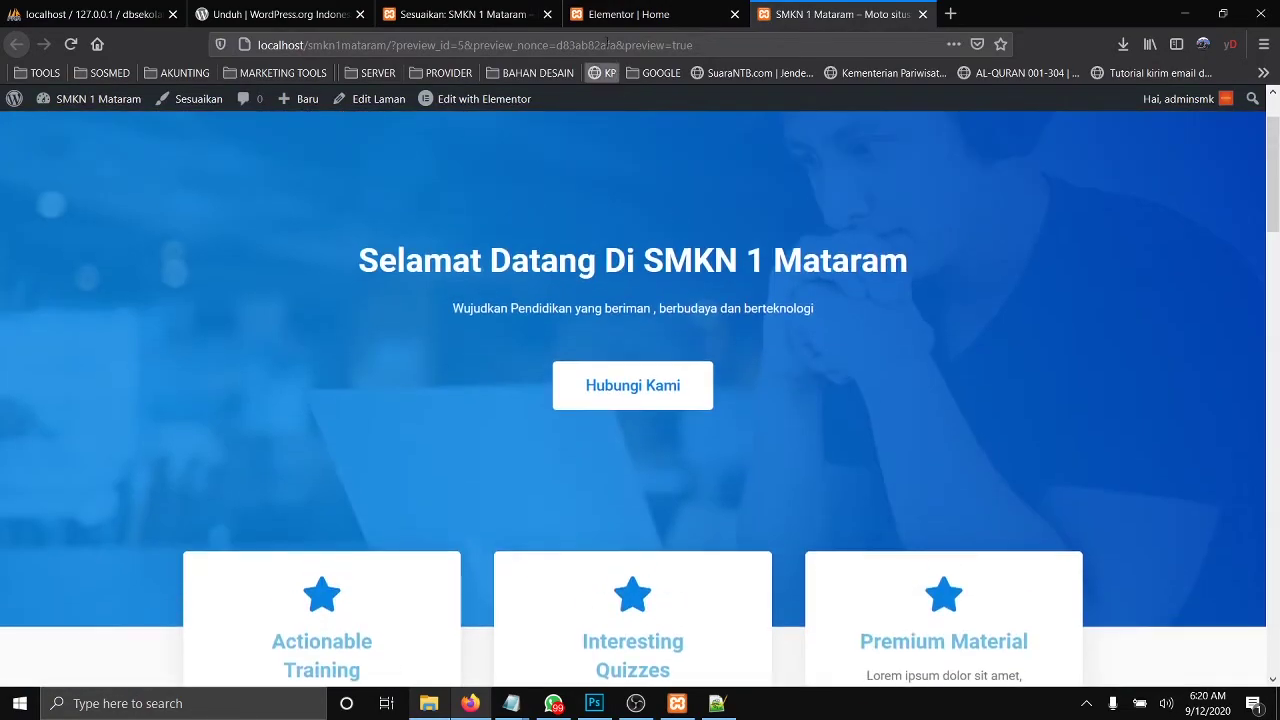
Step: Return to the Elementor editor and remove the star icon from the Actionable Training icon box
click(640, 14)
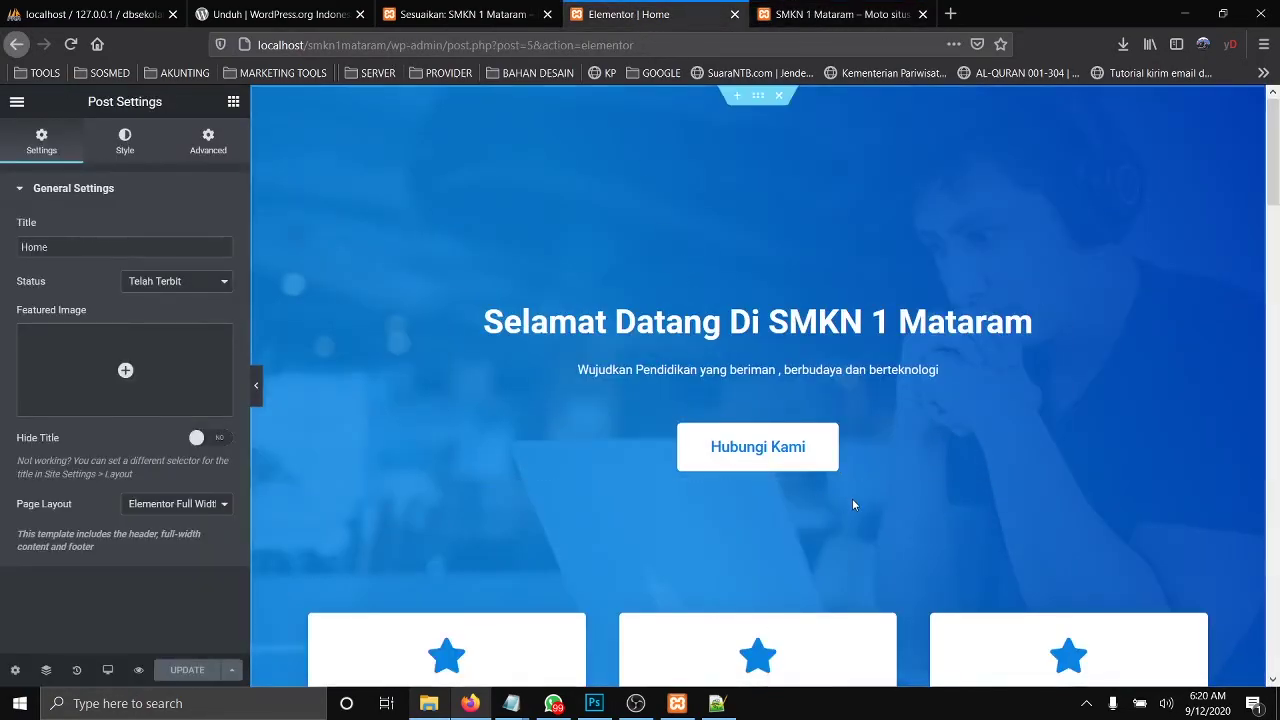
scroll(852, 498, down, 3)
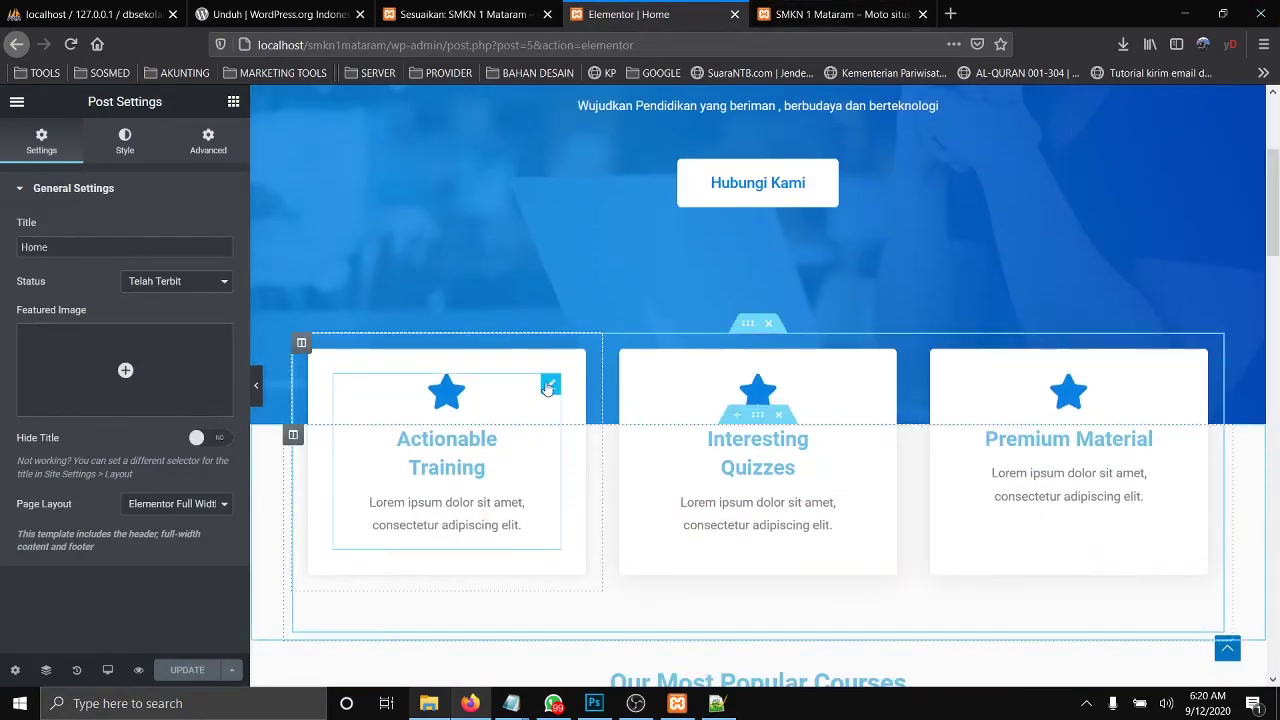
click(549, 386)
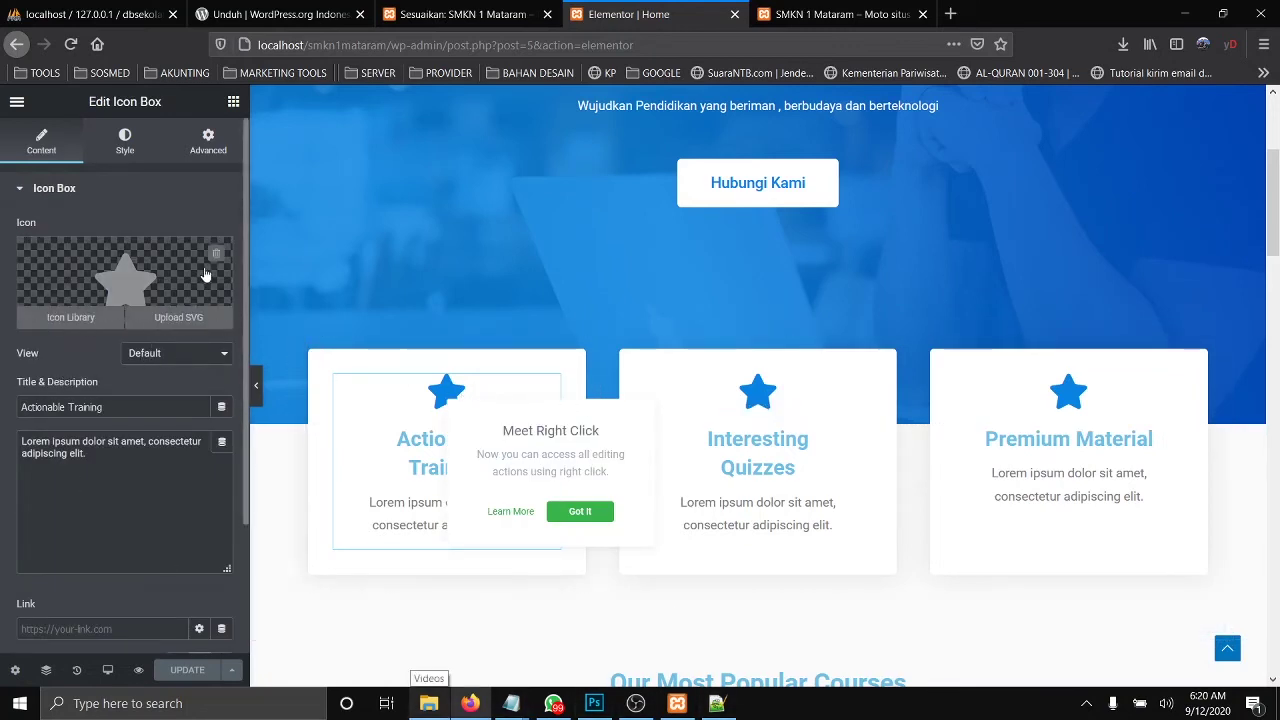
click(228, 263)
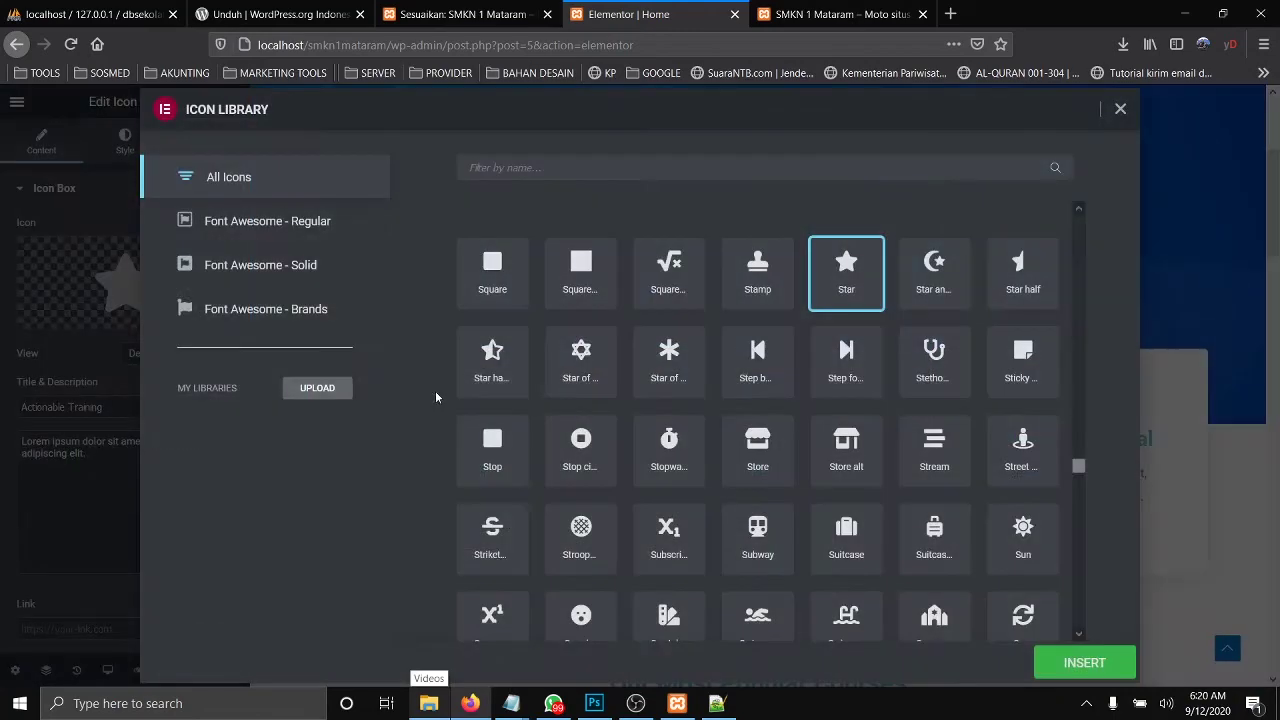
click(1120, 109)
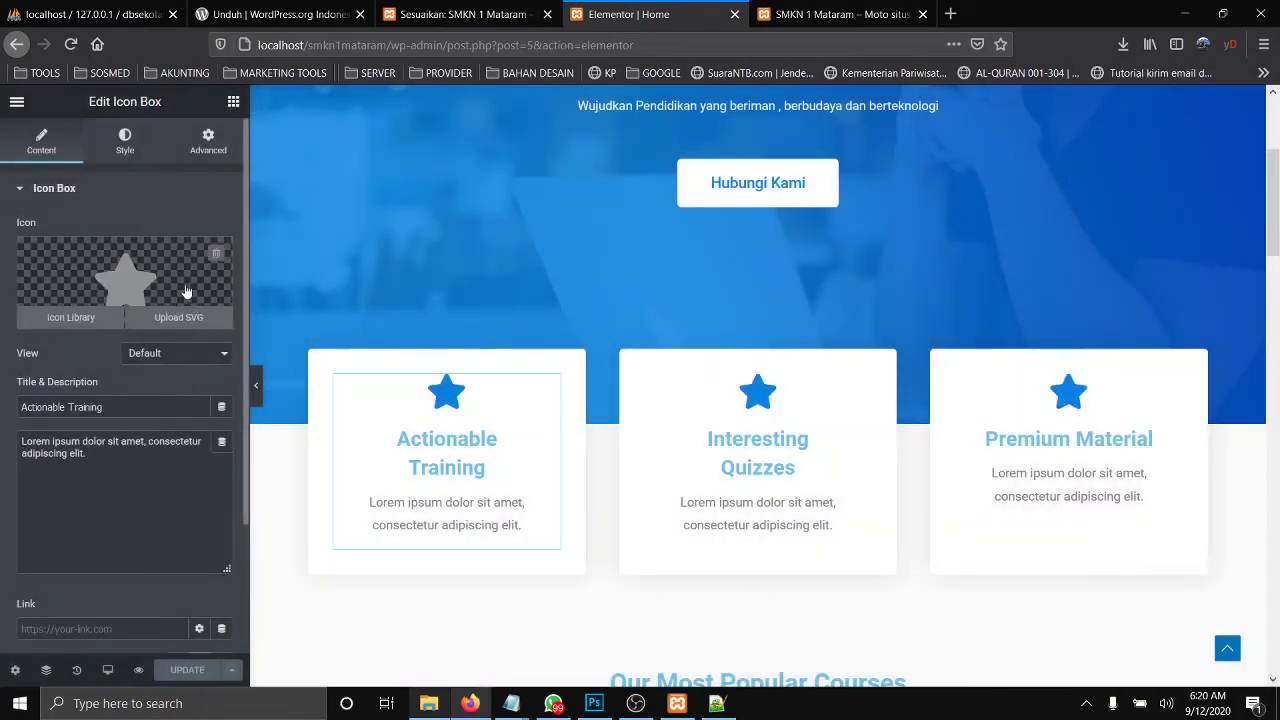
click(216, 259)
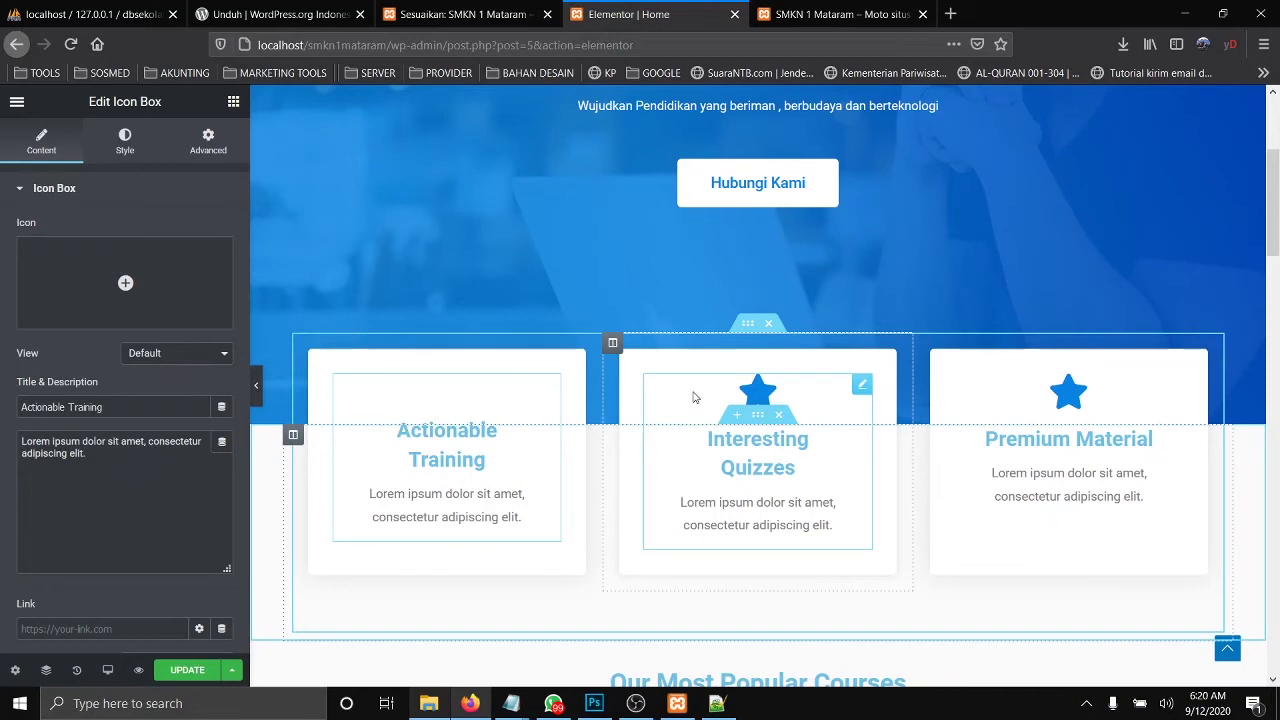
Step: Search Google in a new browser tab for "teknik informatika", refine it to "teknik informatika logo", and look over the results
click(950, 14)
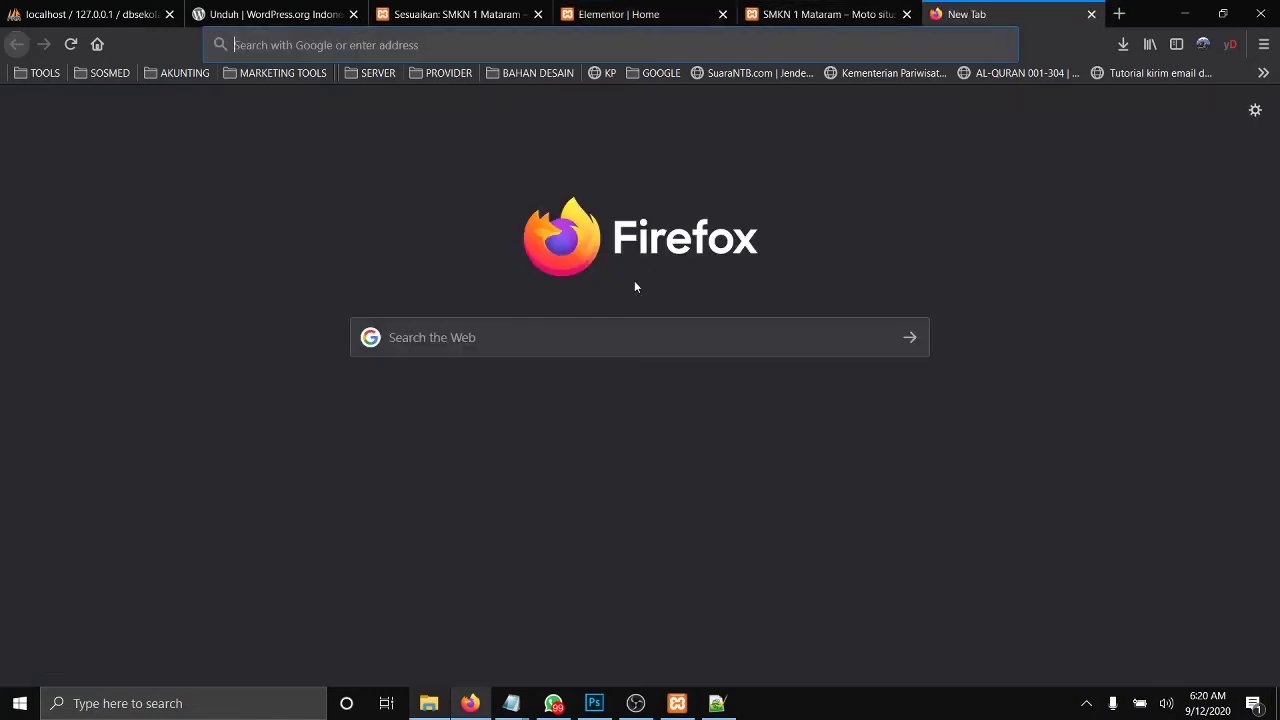
click(608, 327)
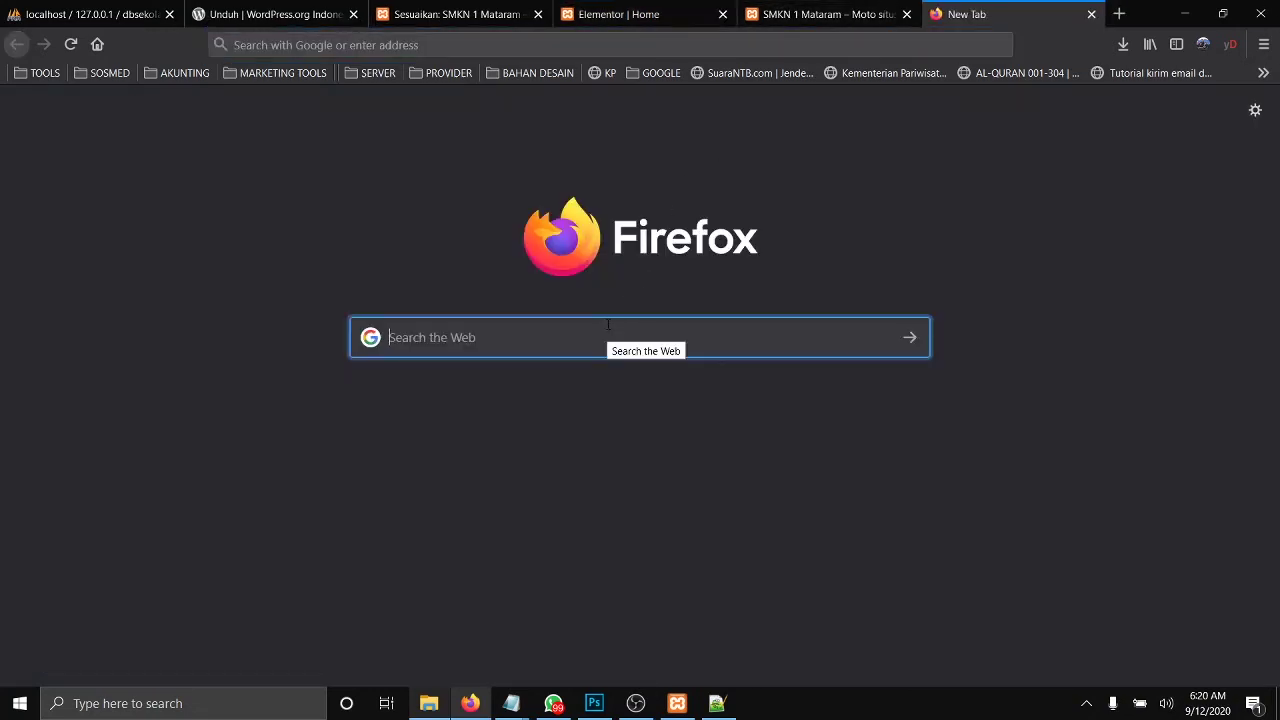
text(teknik in)
text(form)
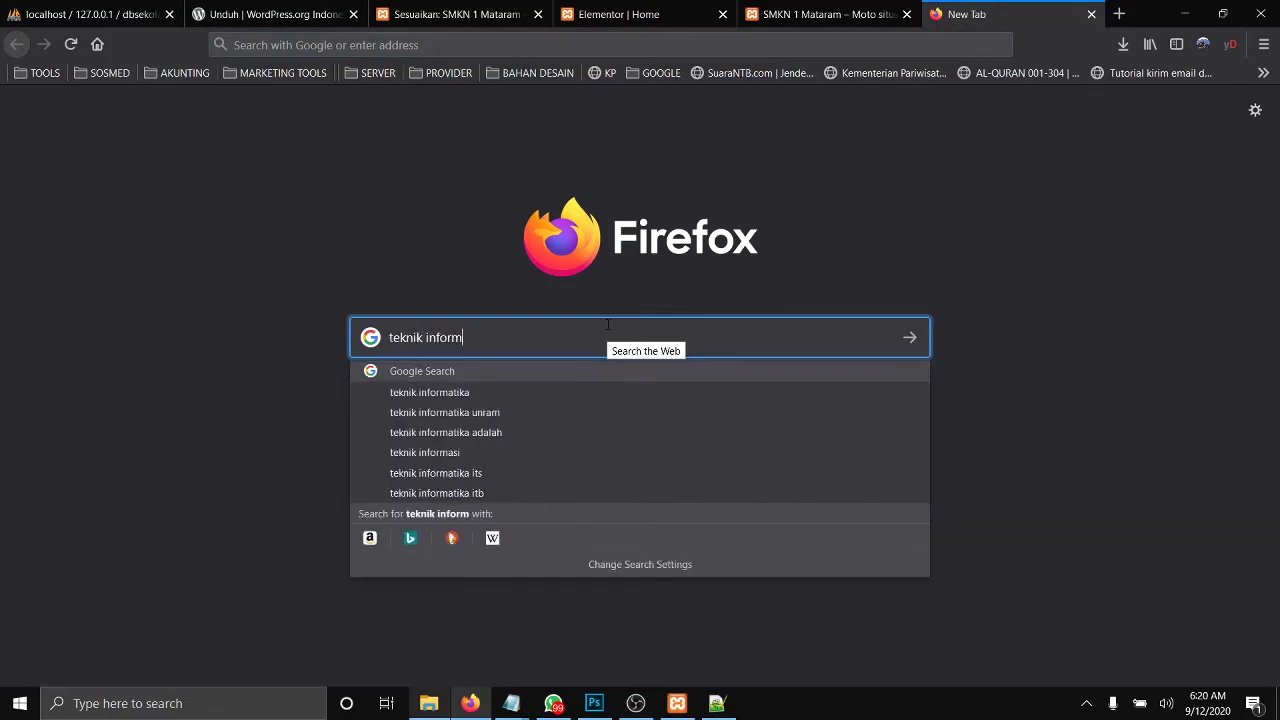
text(atika)
key(Return)
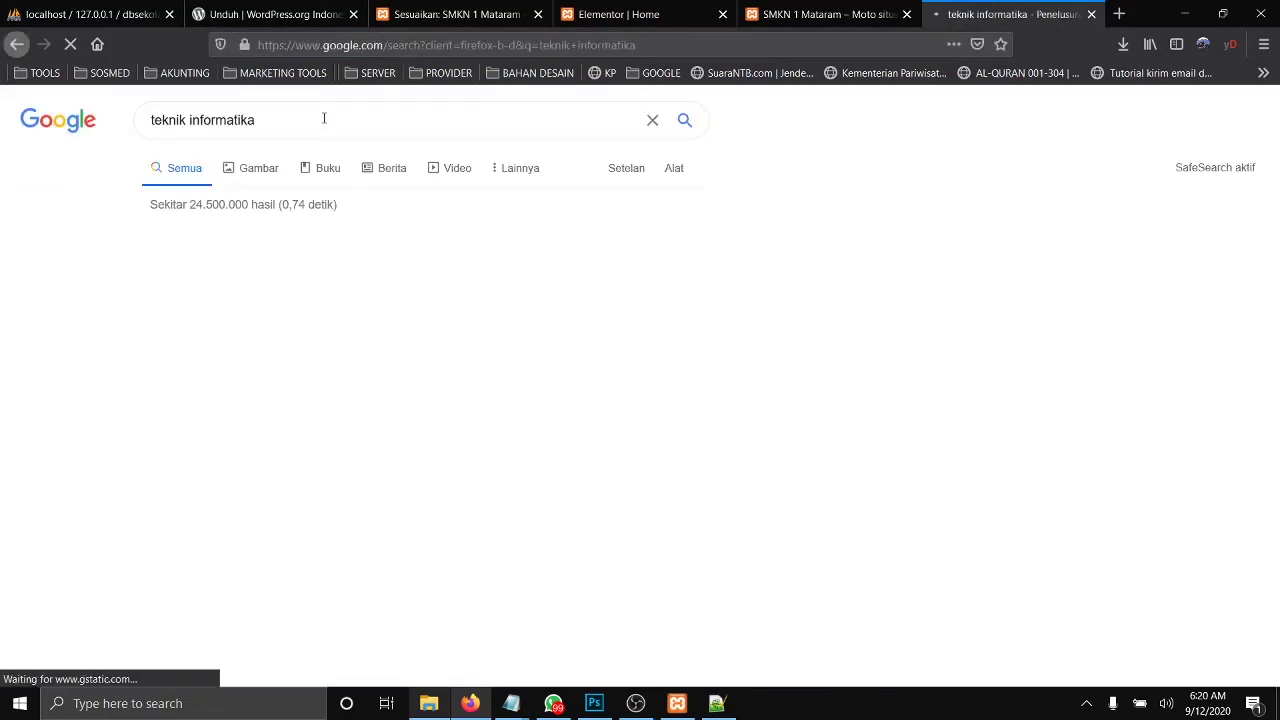
click(323, 118)
text(logo)
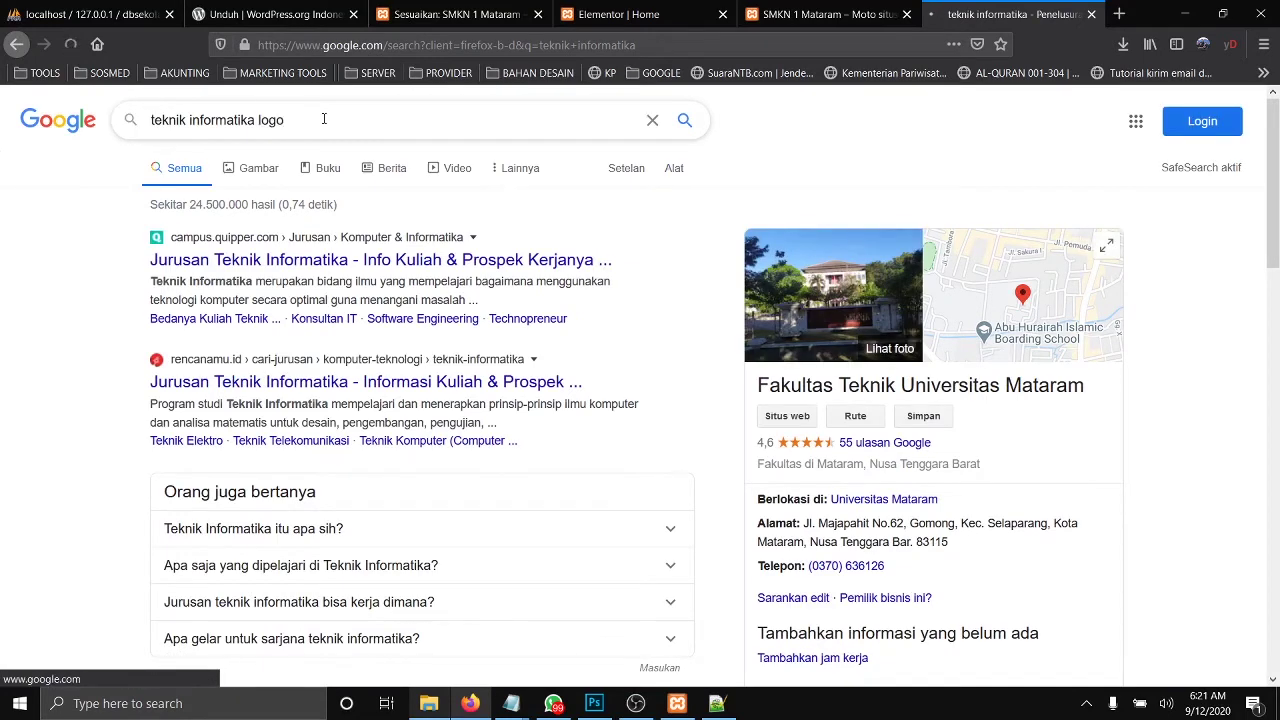
key(Return)
scroll(515, 326, down, 2)
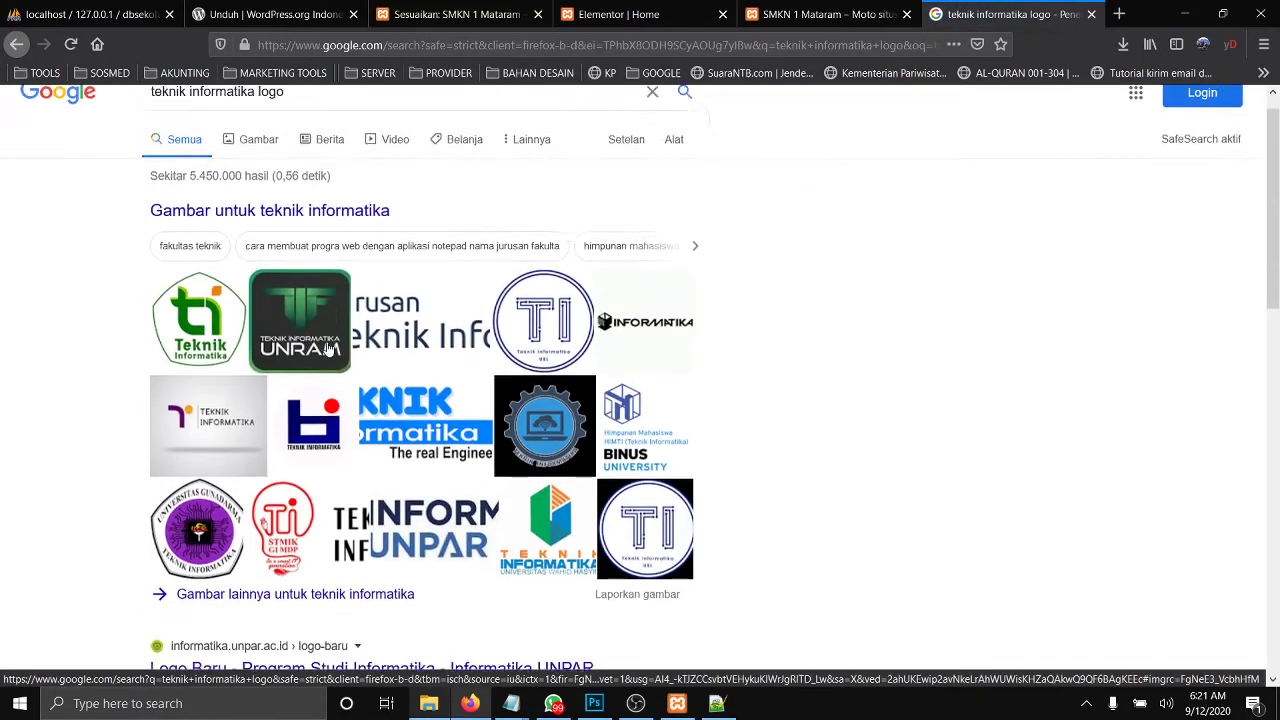
scroll(515, 326, up, 3)
Step: Replace the search query with "lgoo smk" and look over the logos in the results
drag(300, 122, 2, 107)
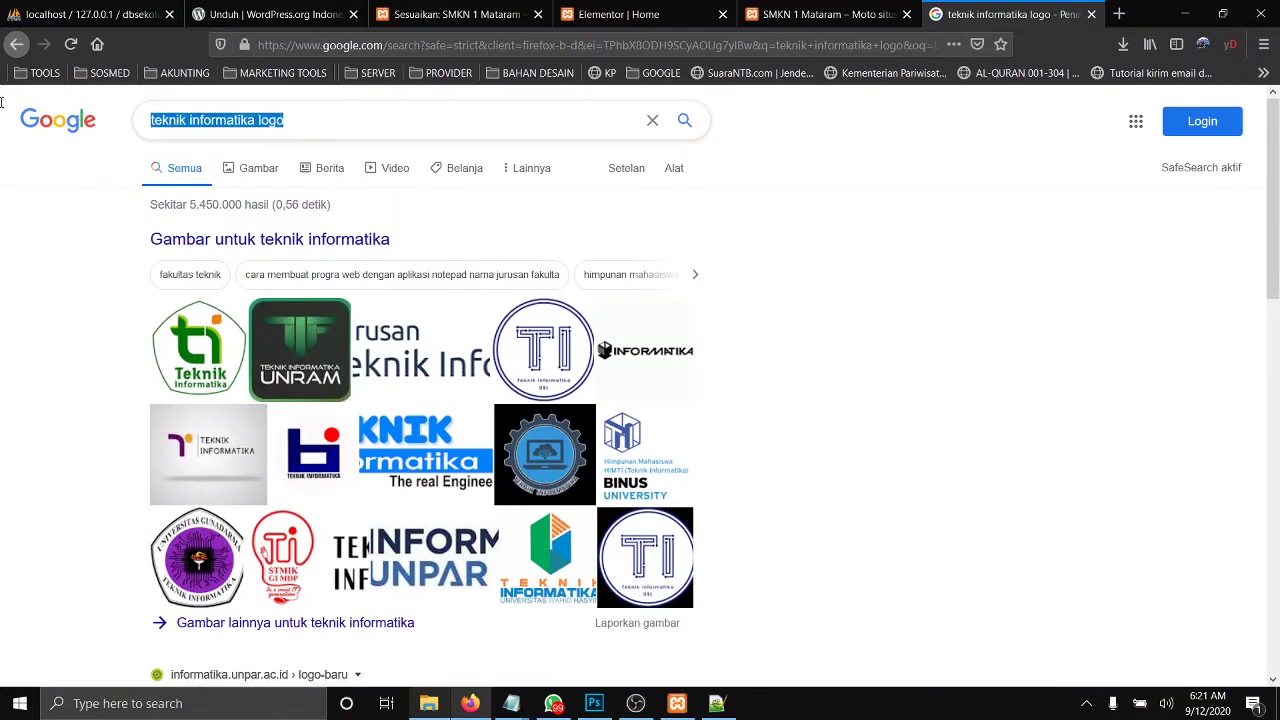
text(lgoo smk)
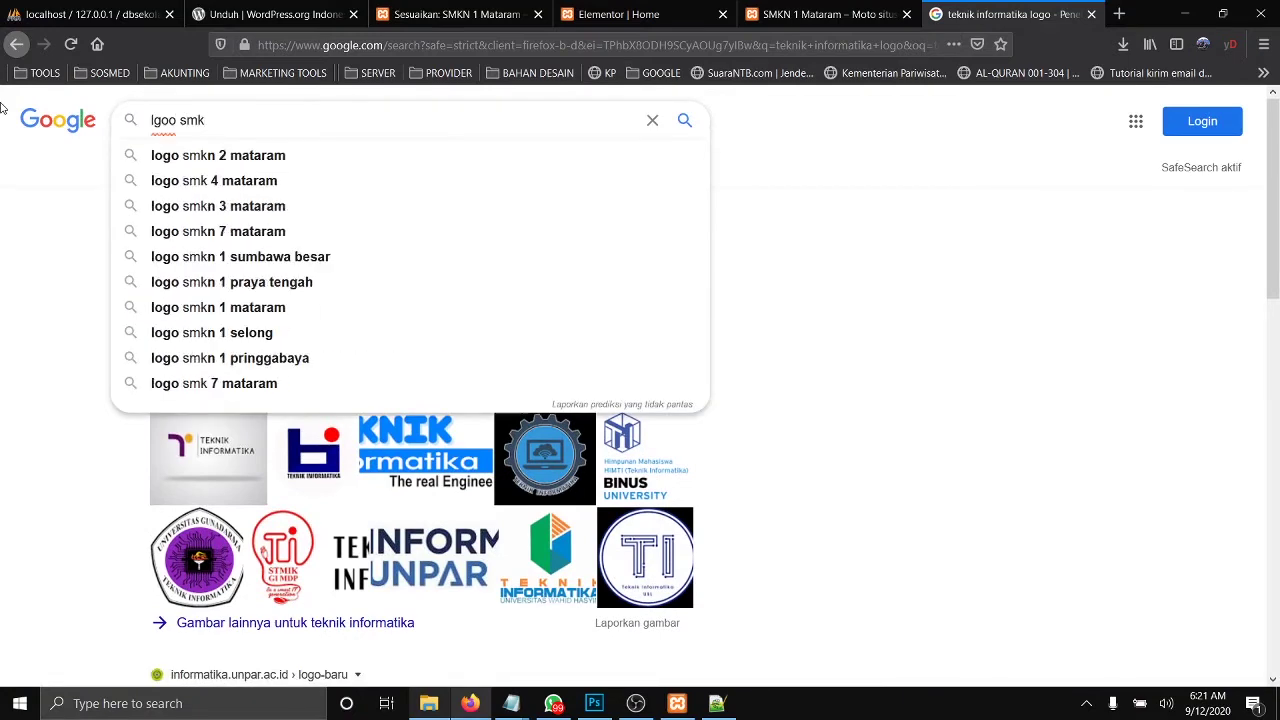
key(Return)
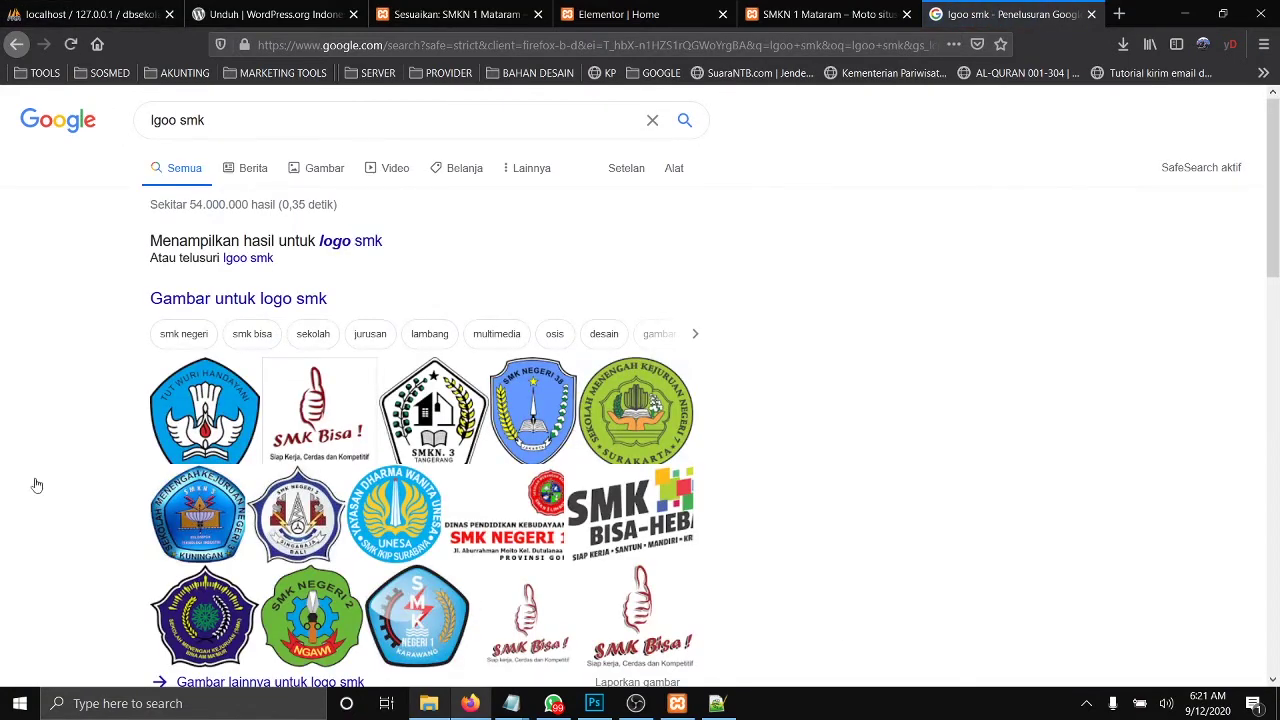
scroll(241, 197, down, 3)
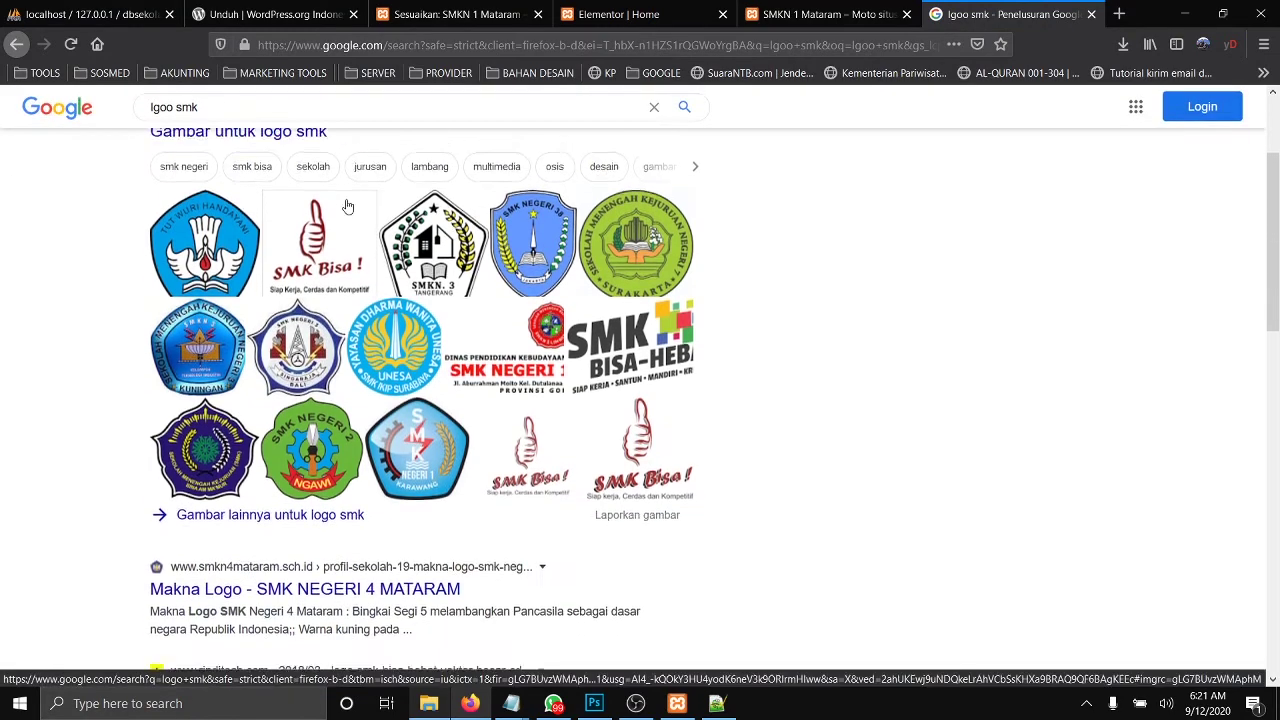
scroll(301, 131, up, 3)
Step: Search for "logo jurusan smk", switch to the image results, and browse the department logos for suitable ones
click(244, 121)
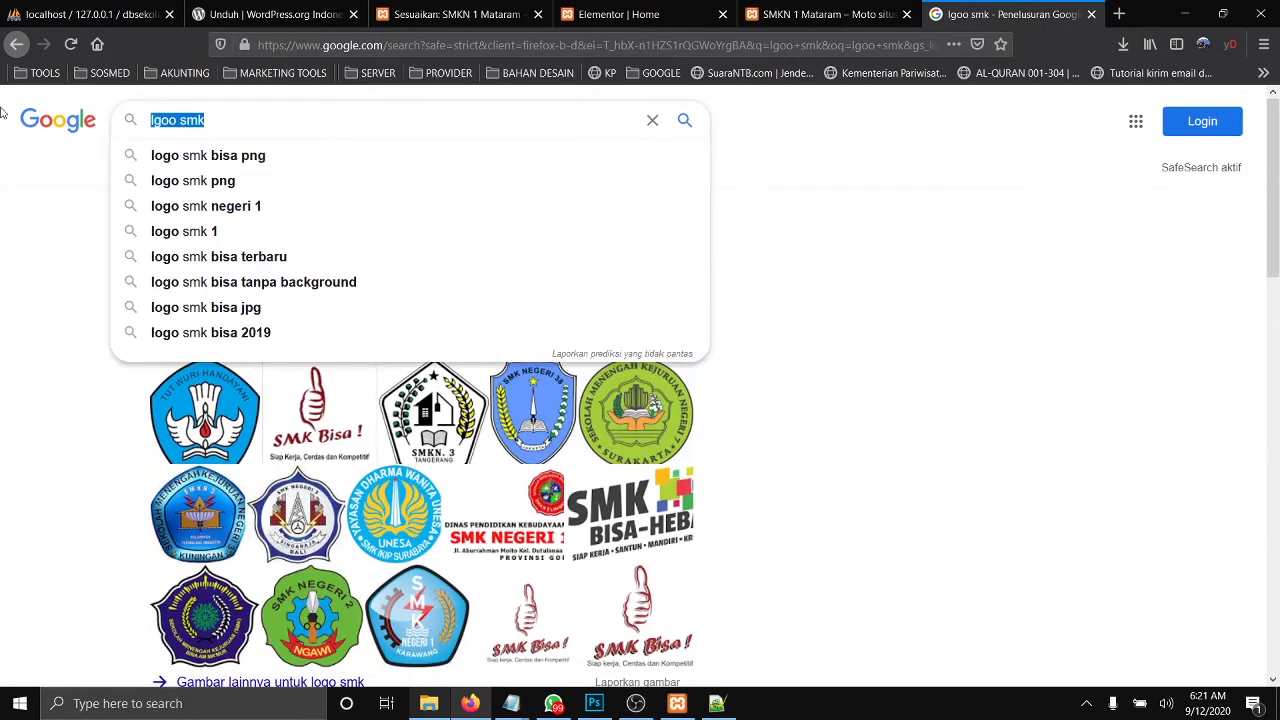
text(logo jurus)
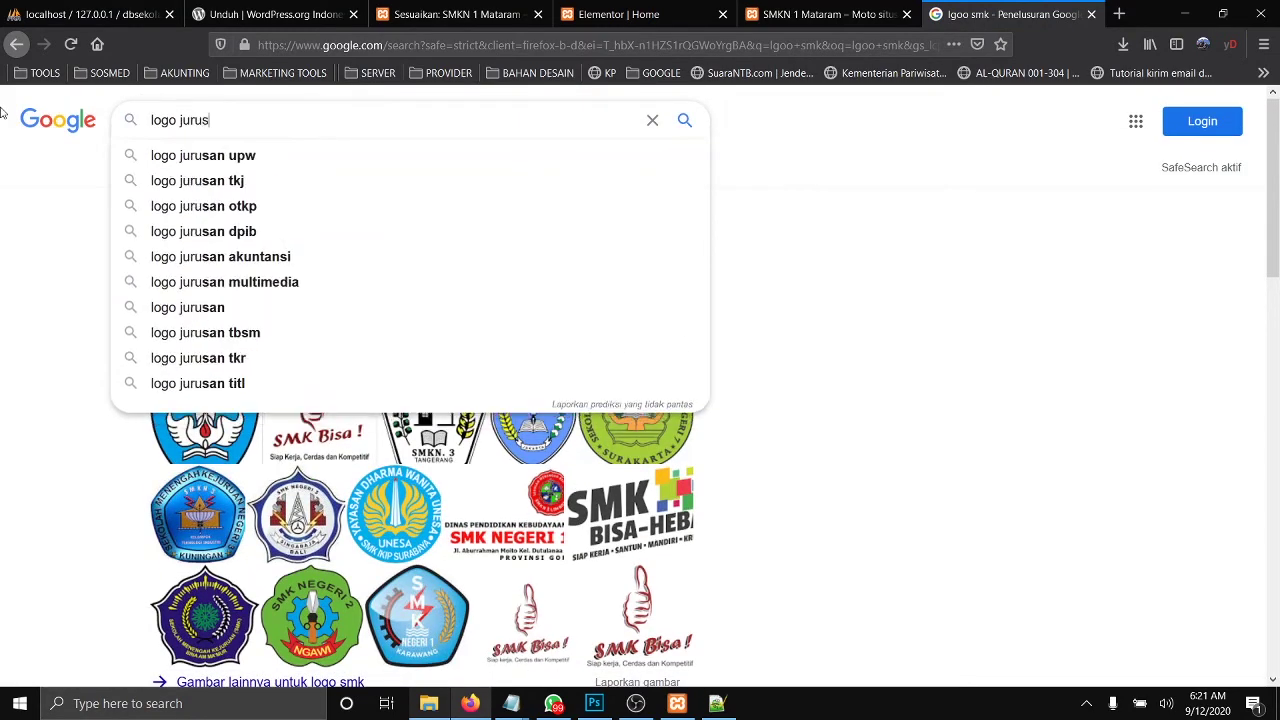
text(an smk)
key(Return)
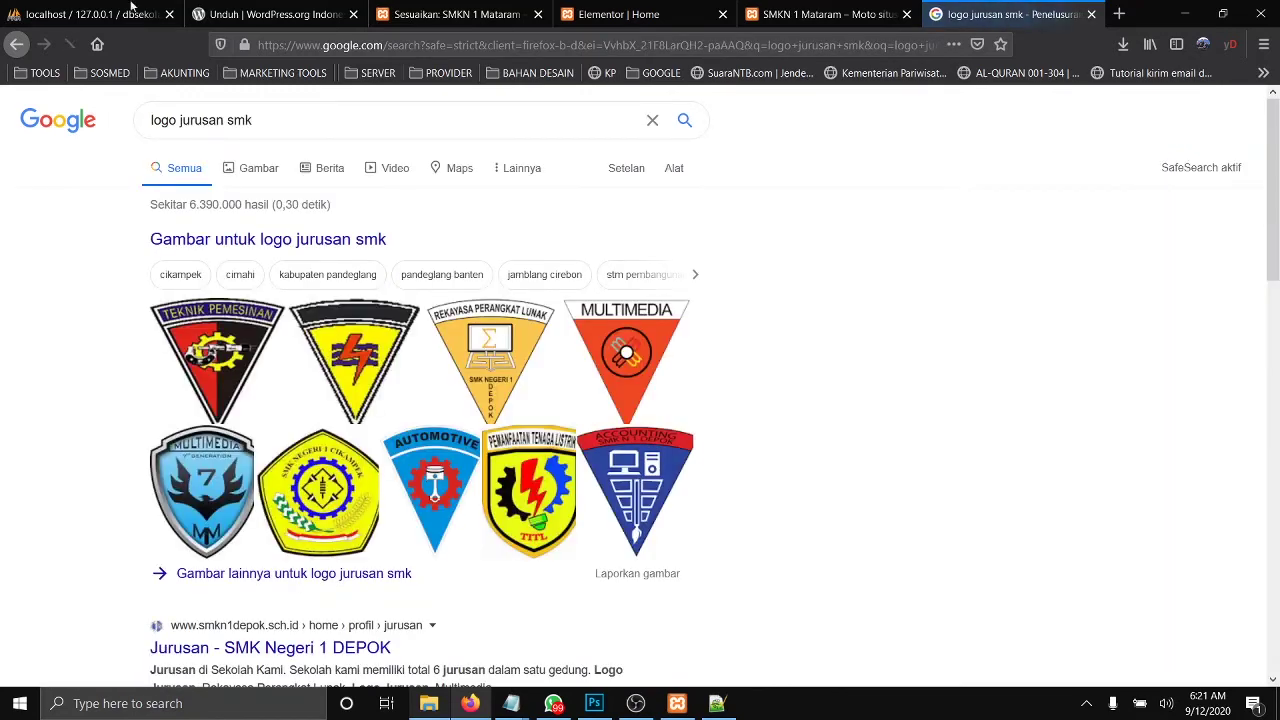
click(252, 167)
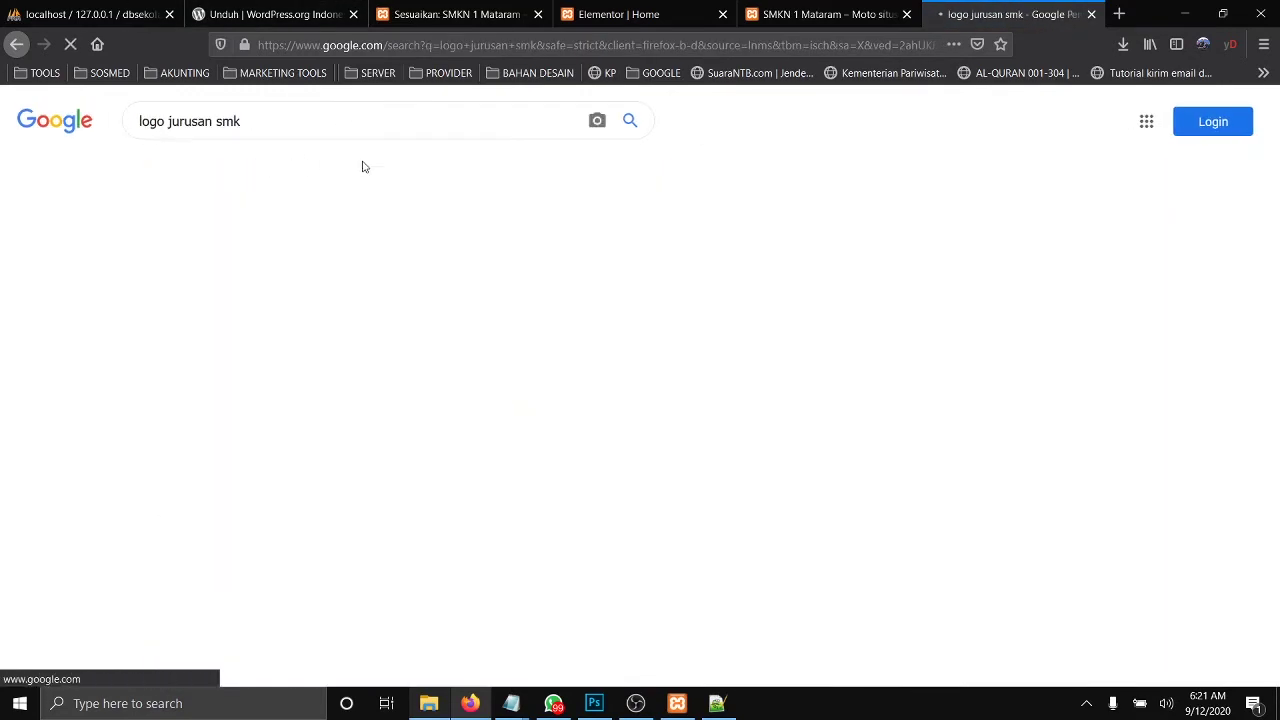
scroll(400, 505, down, 3)
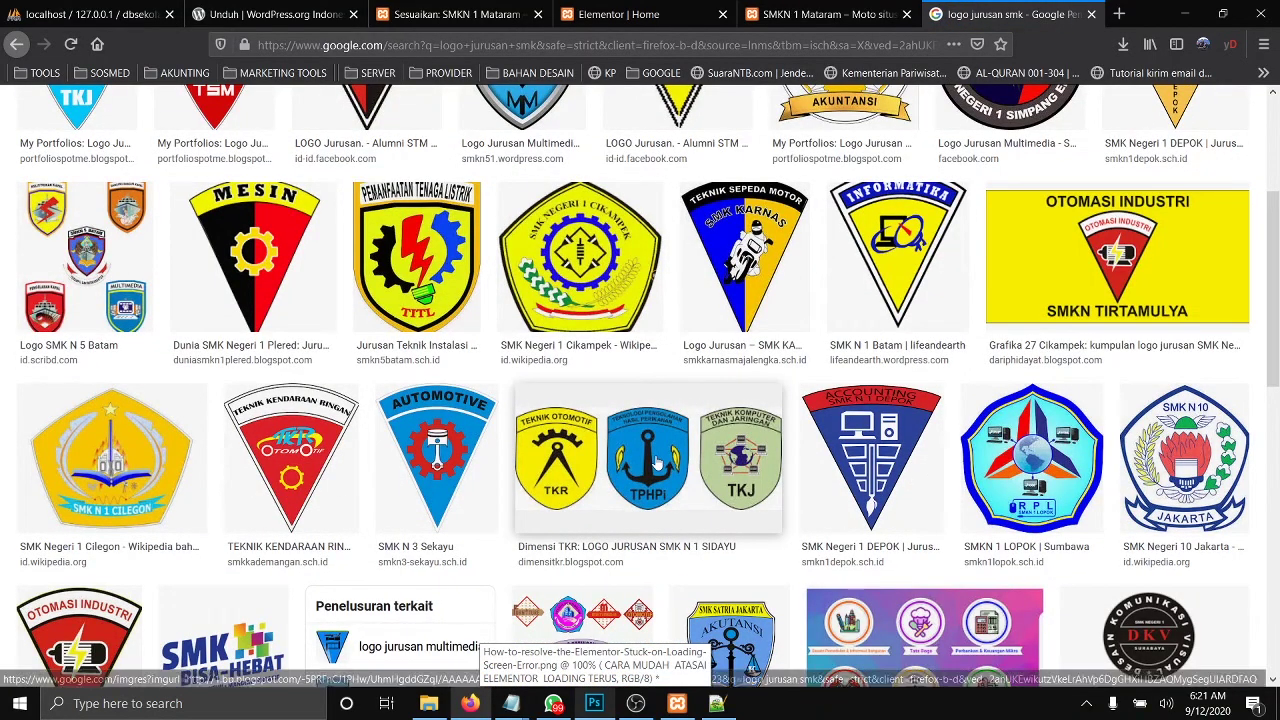
click(658, 464)
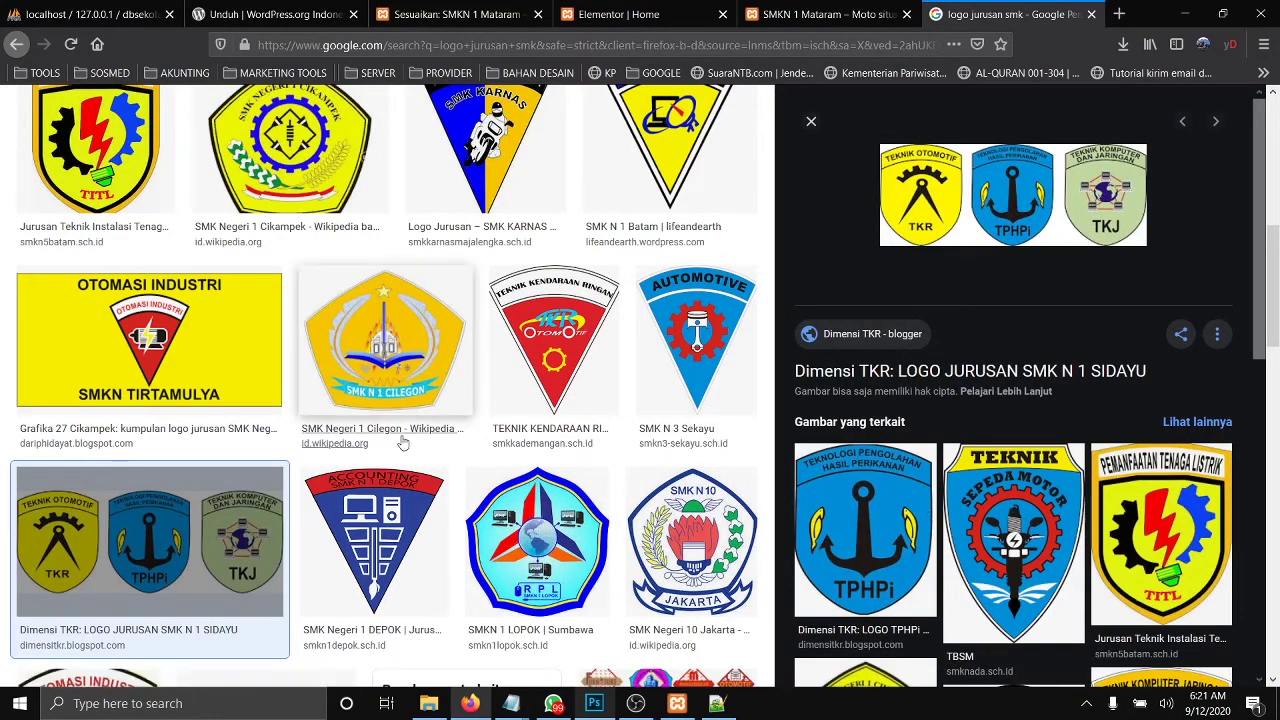
scroll(312, 368, up, 3)
scroll(312, 368, up, 4)
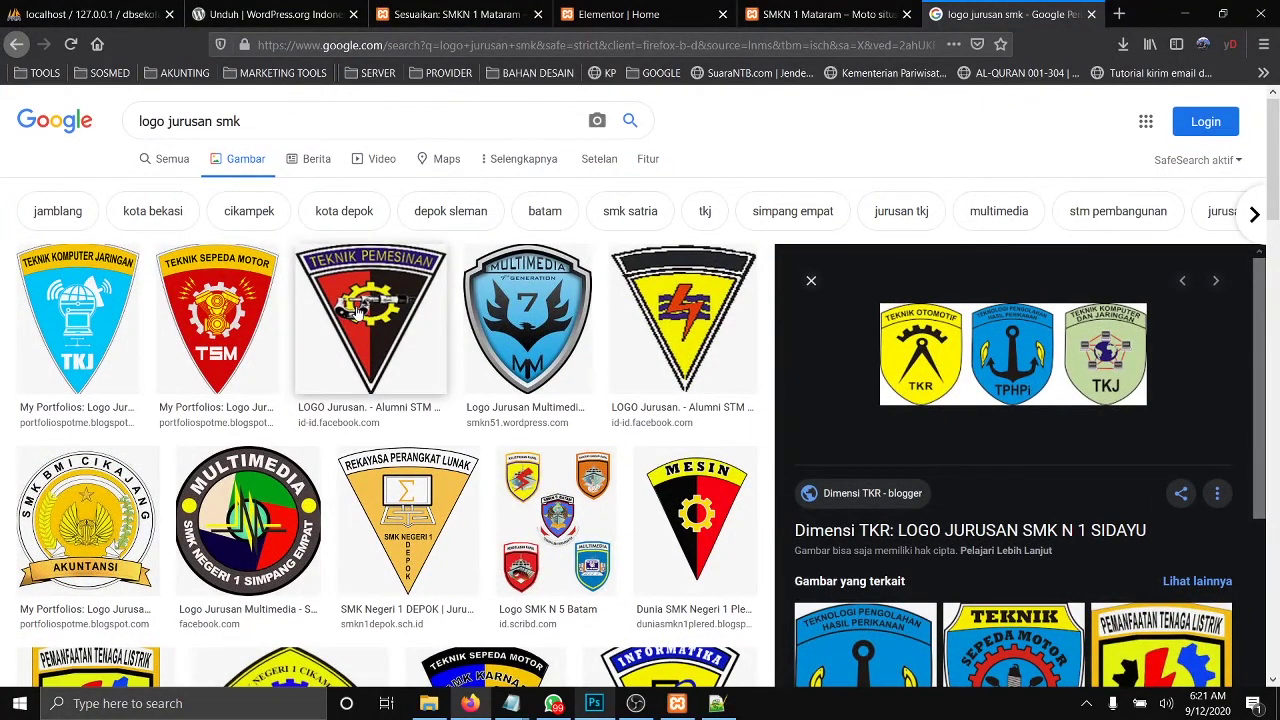
Step: Save the Teknik Komputer Jaringan logo to Downloads as the PNG image "Logo jurusan TKJ"
click(120, 318)
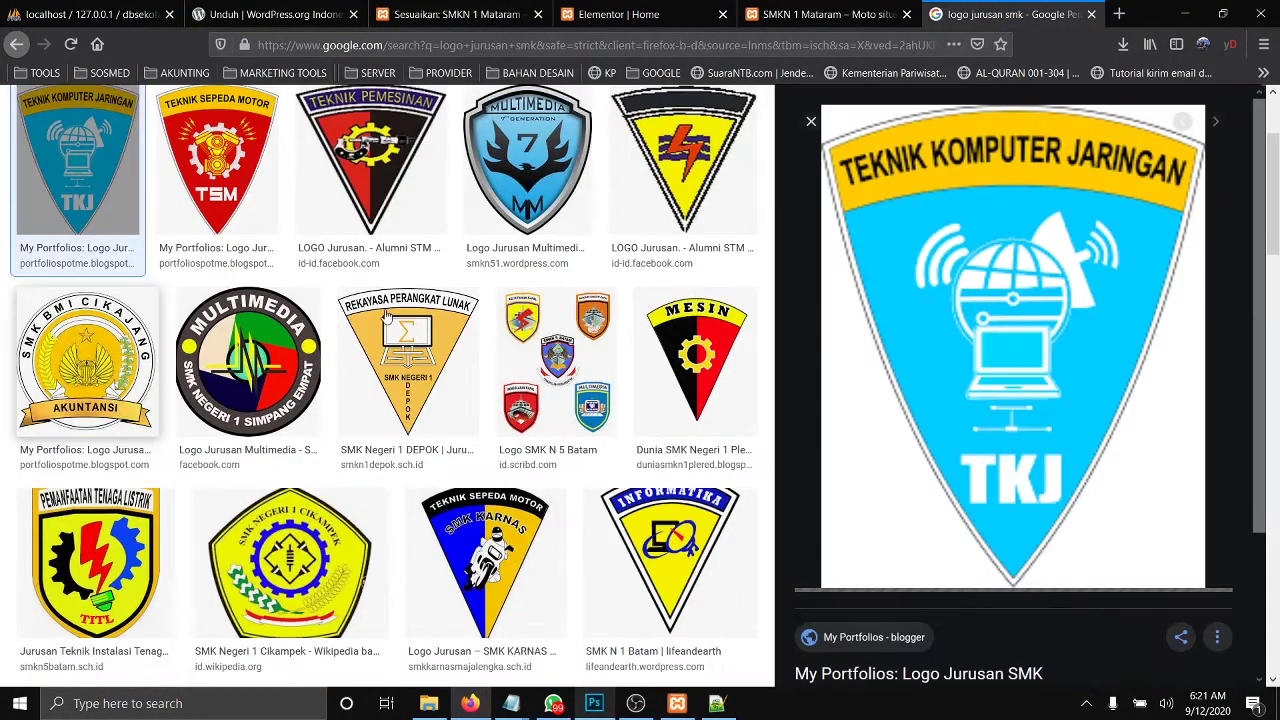
right_click(990, 300)
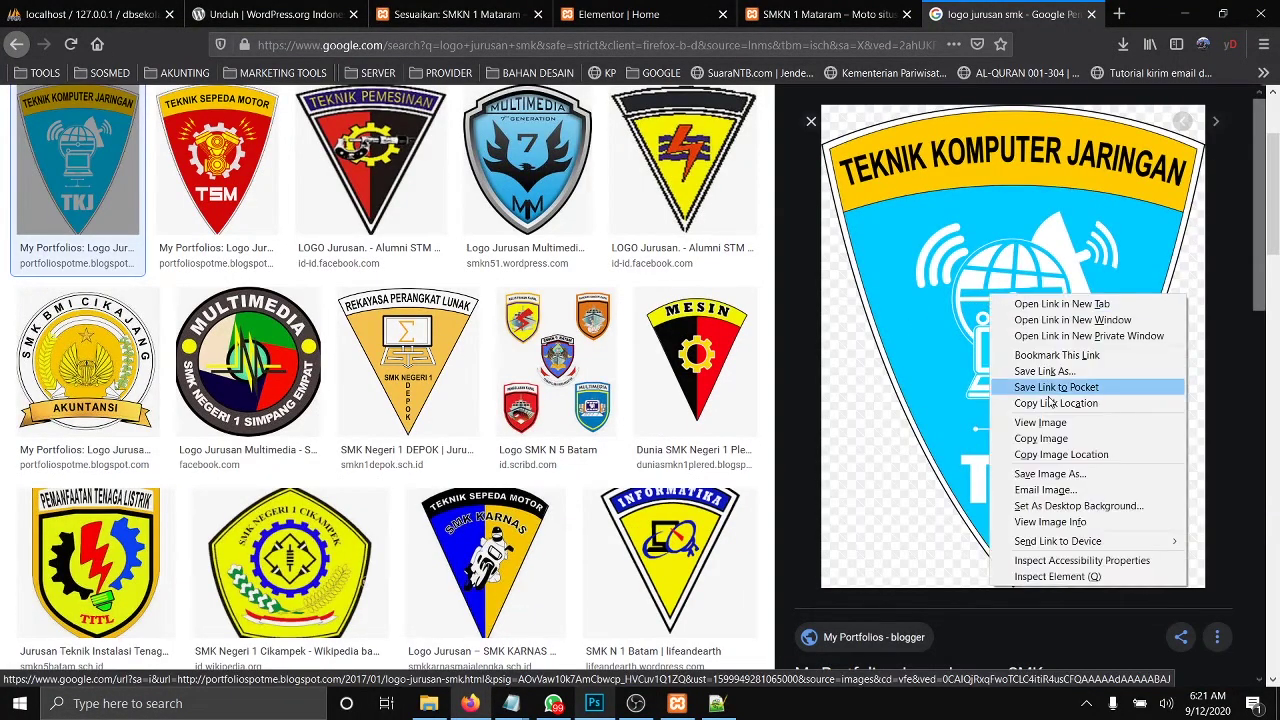
click(1058, 478)
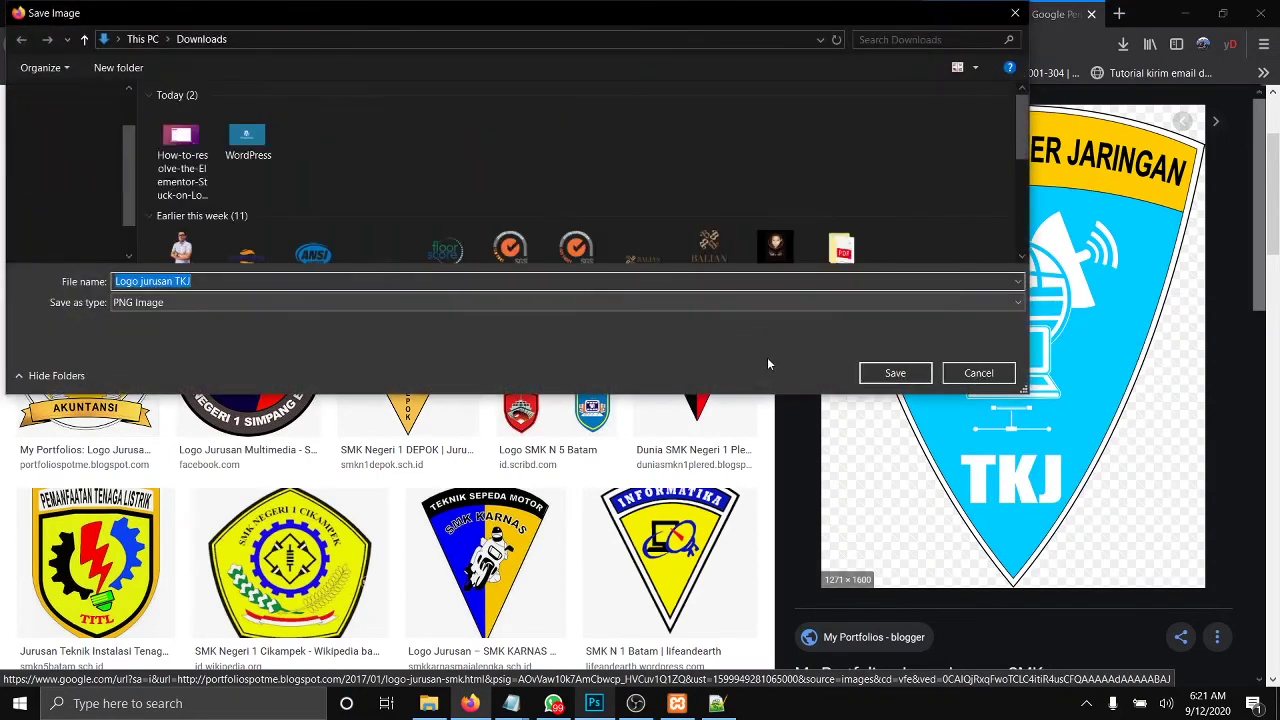
click(888, 373)
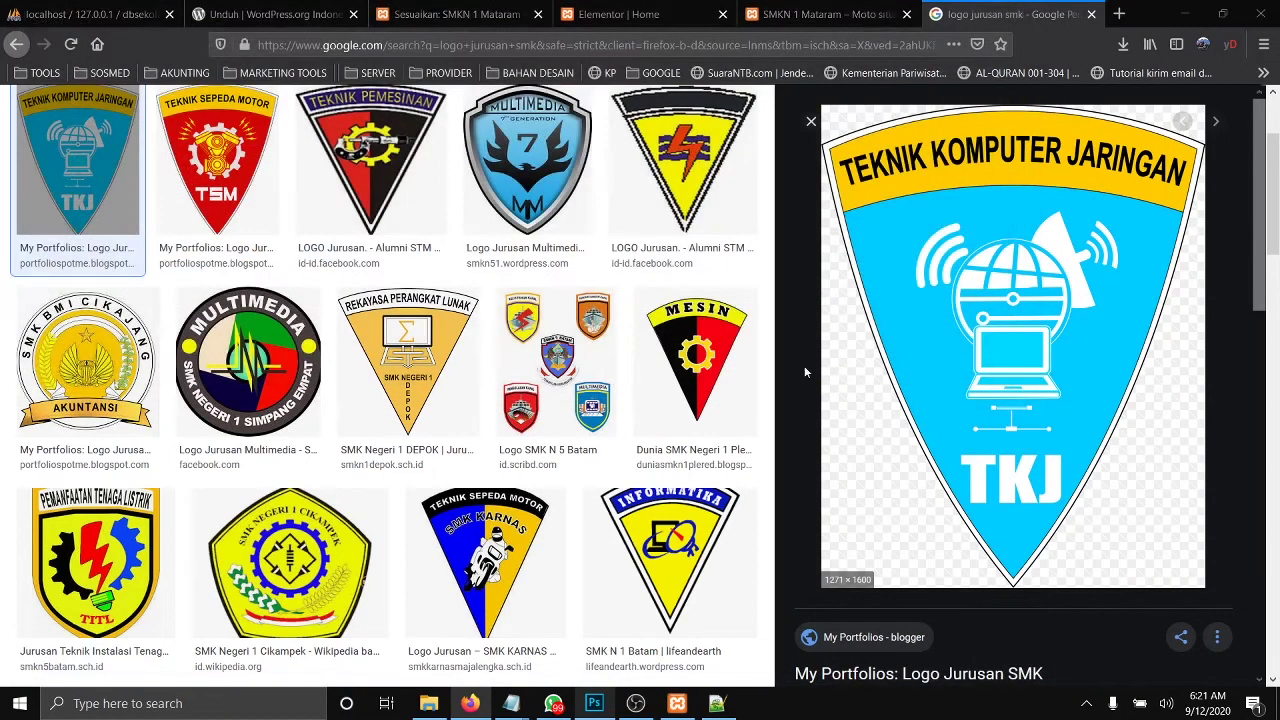
Step: Save the Teknik Sepeda Motor logo to Downloads as the PNG image "Logo jurusan TSM"
click(209, 157)
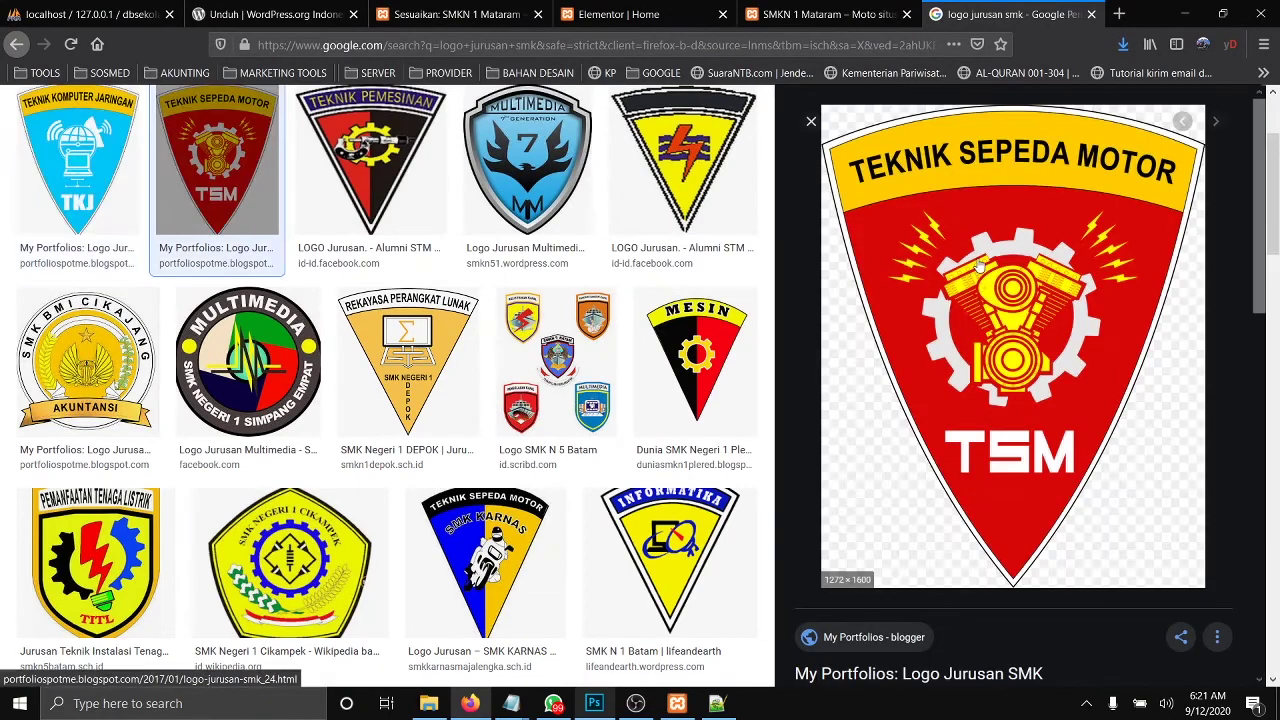
right_click(978, 260)
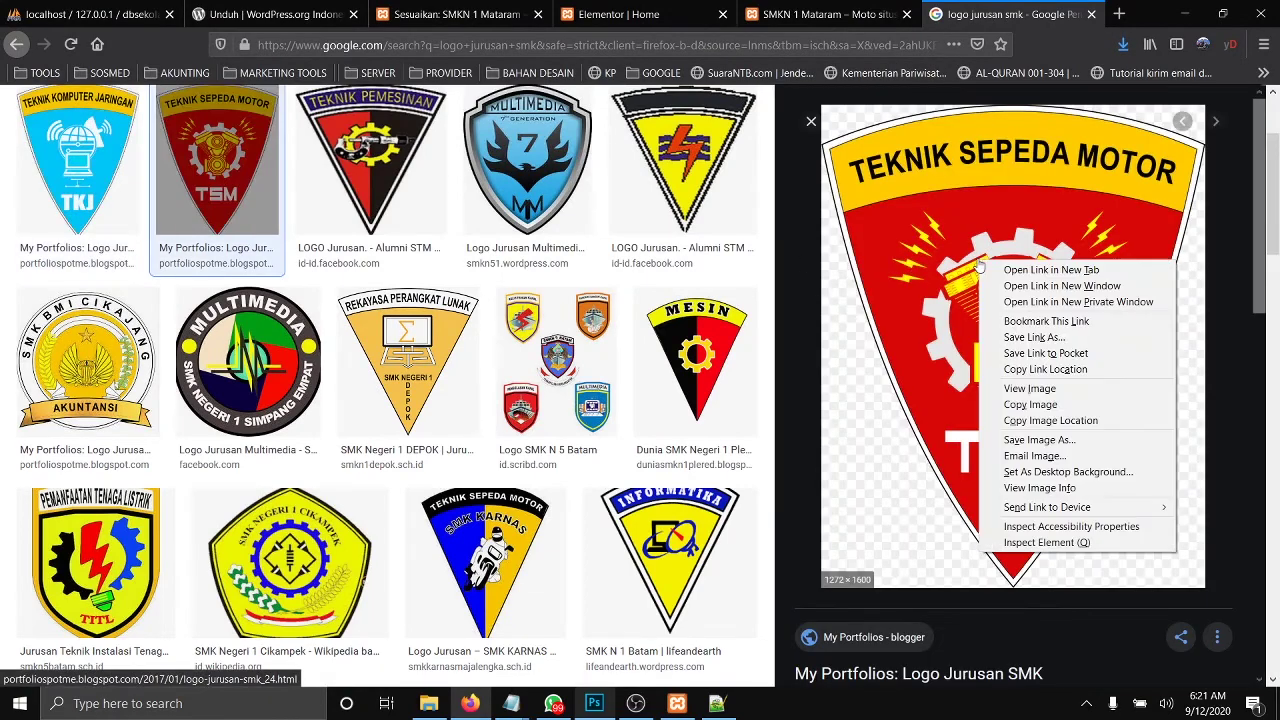
click(1035, 440)
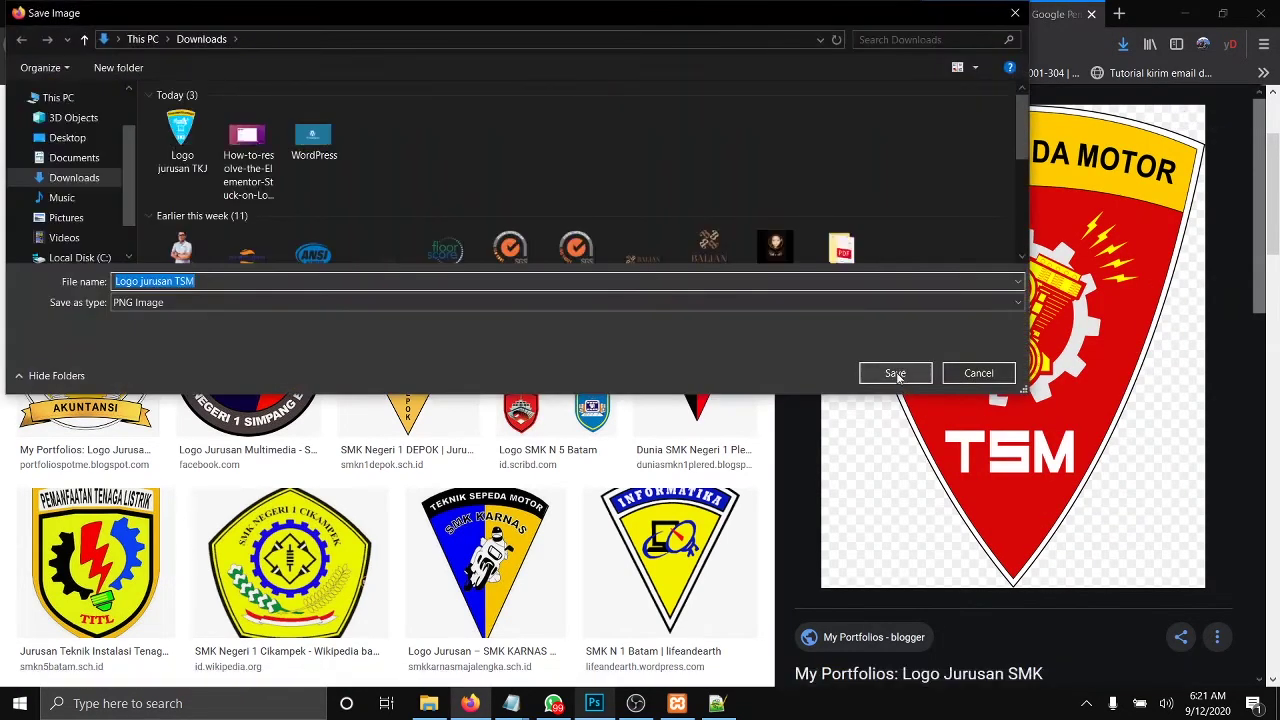
click(895, 373)
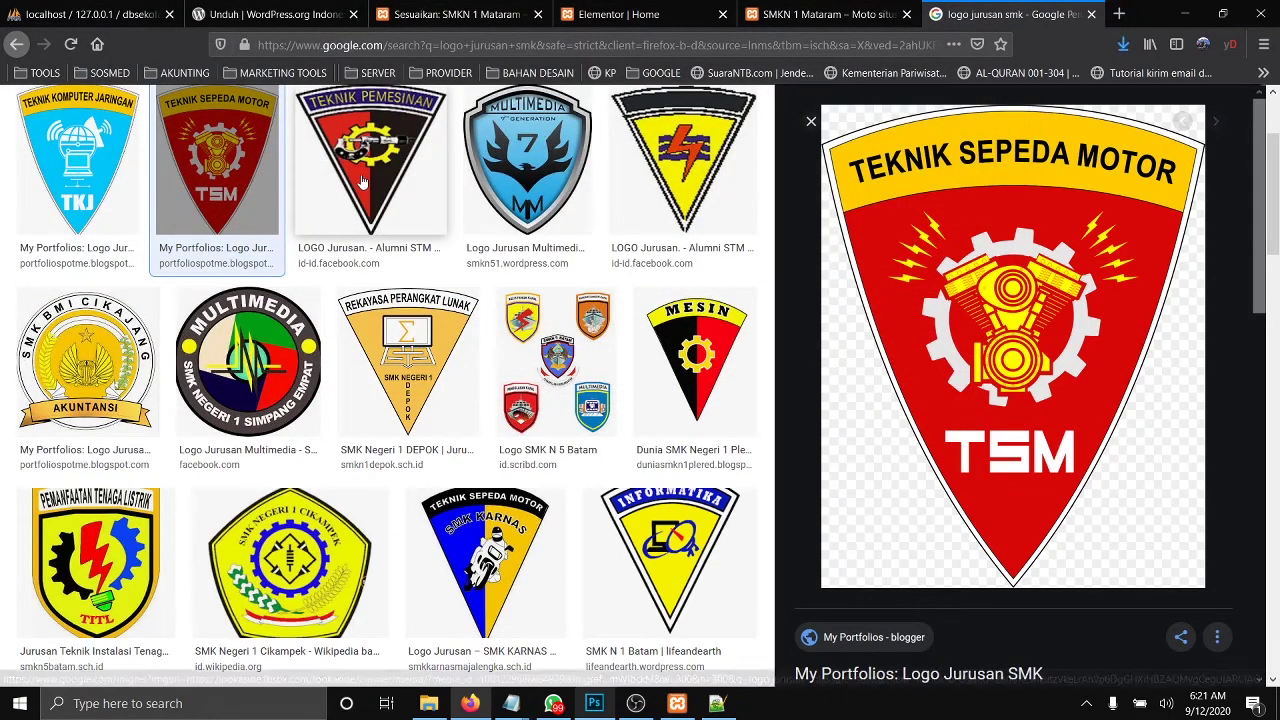
Step: Compare the machining department logos and save the black and red MESIN logo to Downloads
click(363, 181)
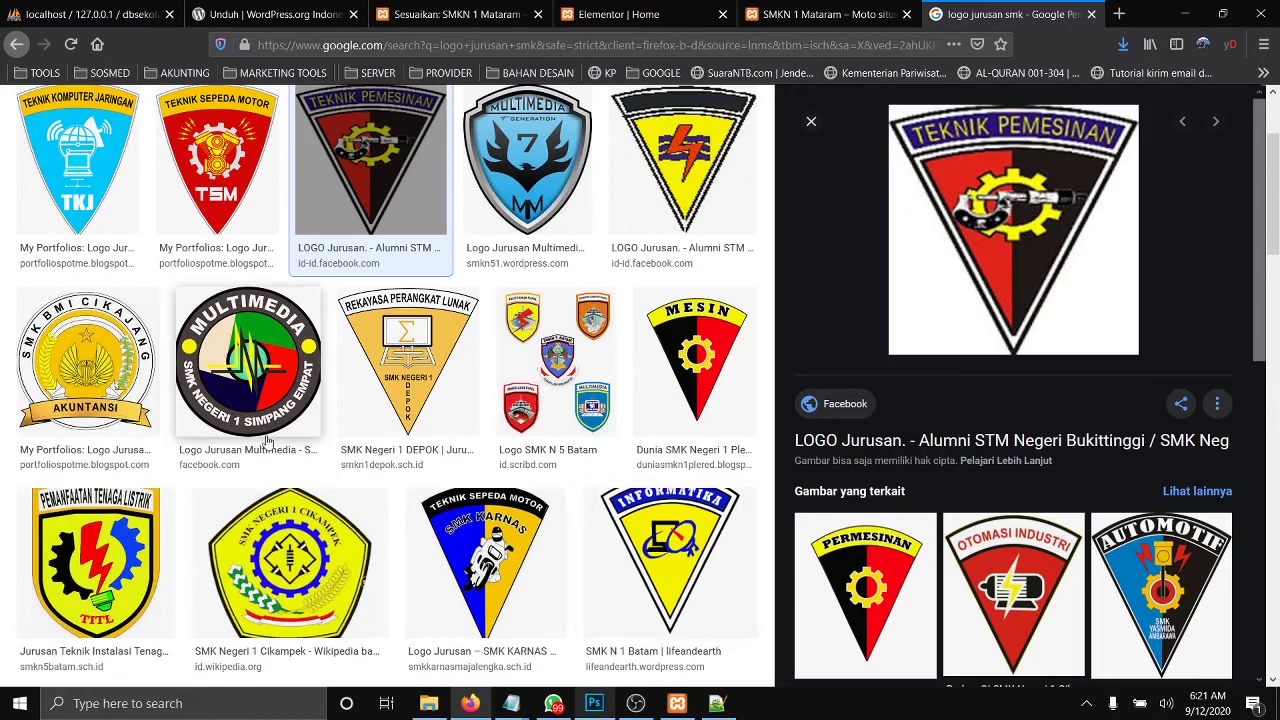
scroll(667, 558, down, 4)
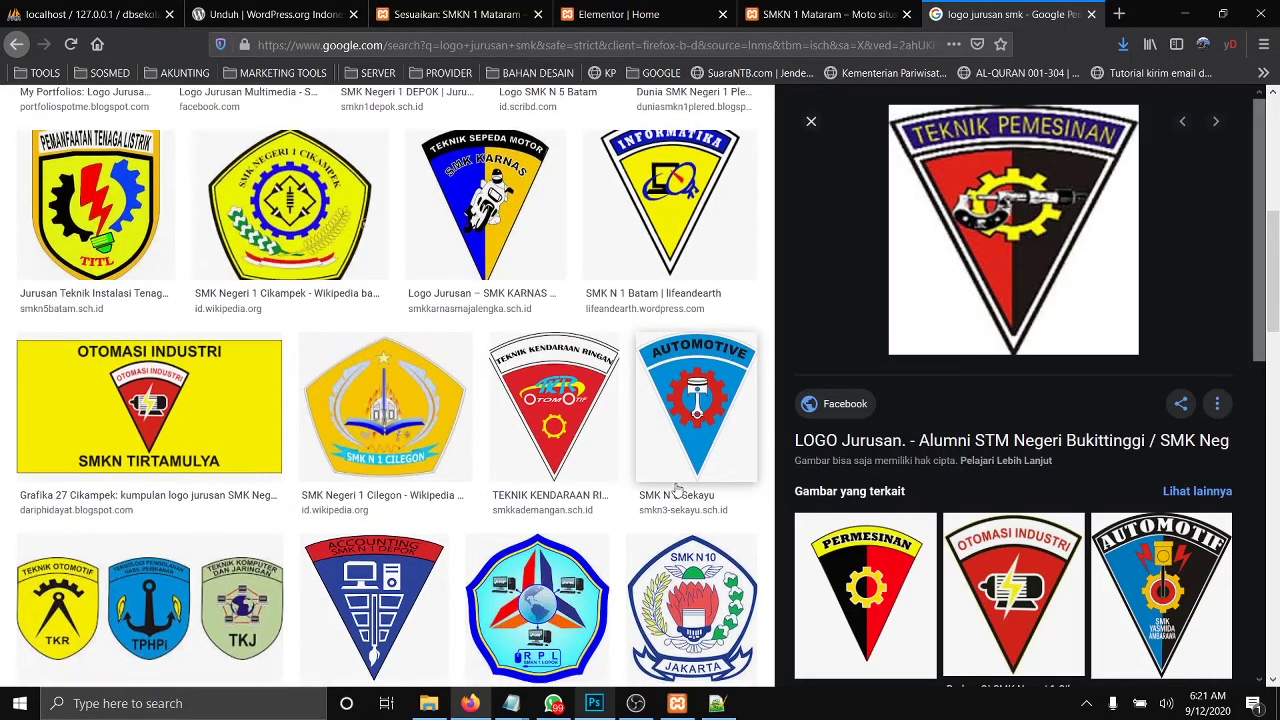
scroll(700, 443, down, 2)
scroll(183, 314, up, 10)
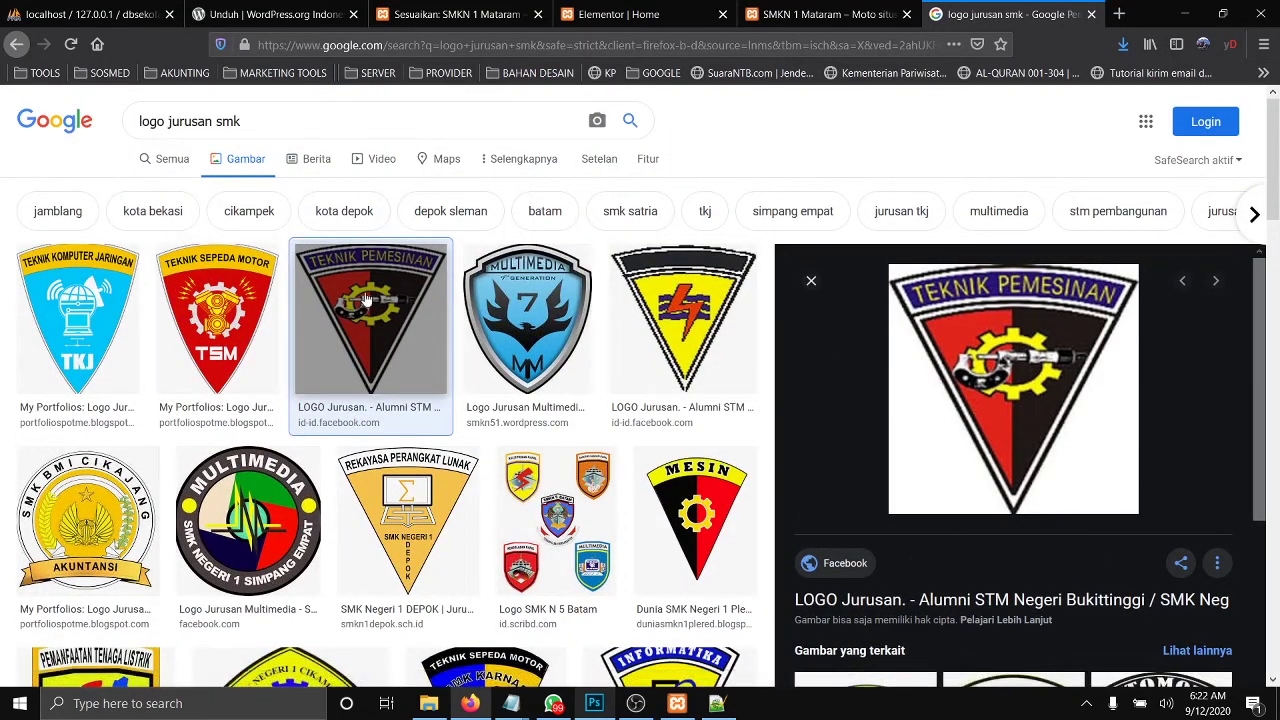
click(697, 480)
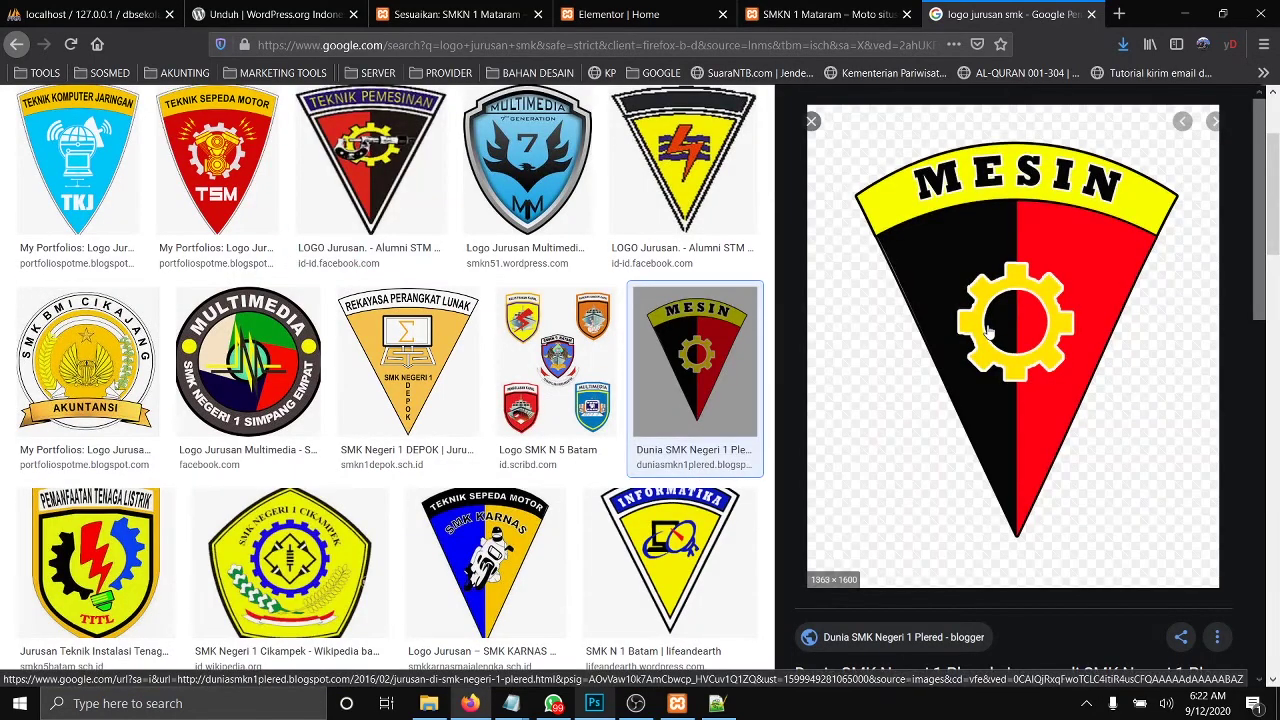
right_click(988, 330)
click(1060, 505)
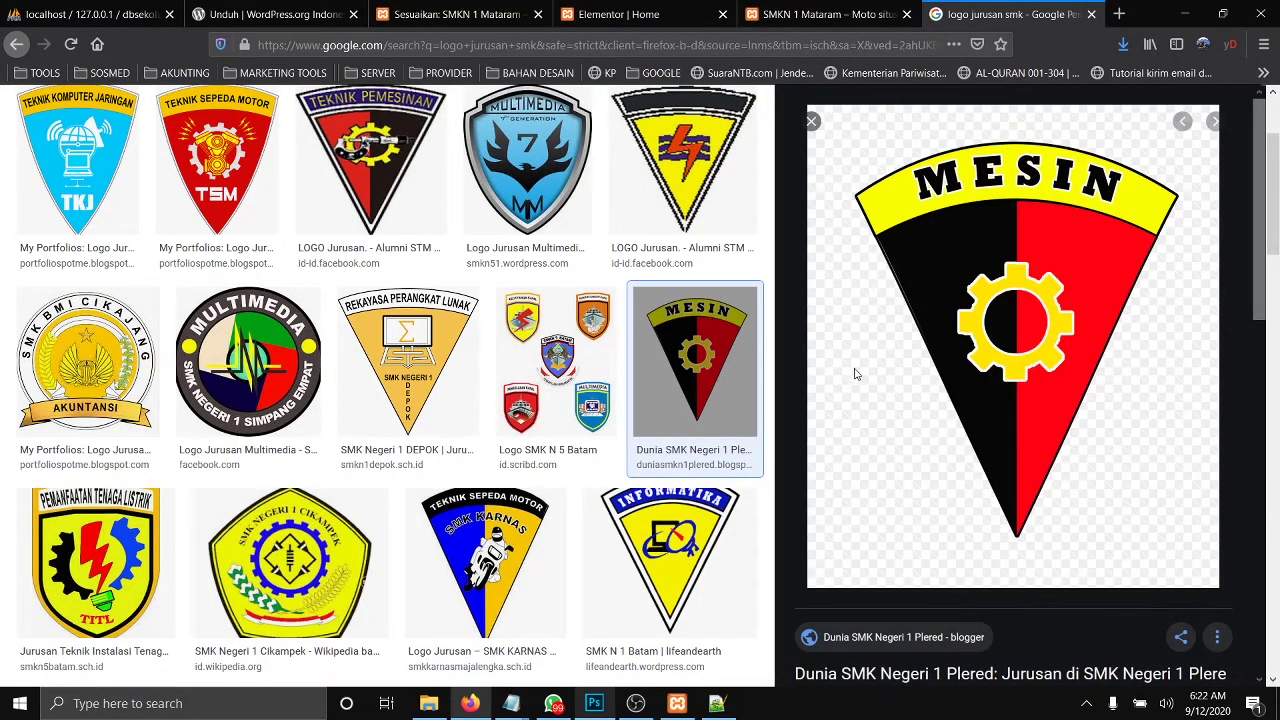
click(883, 376)
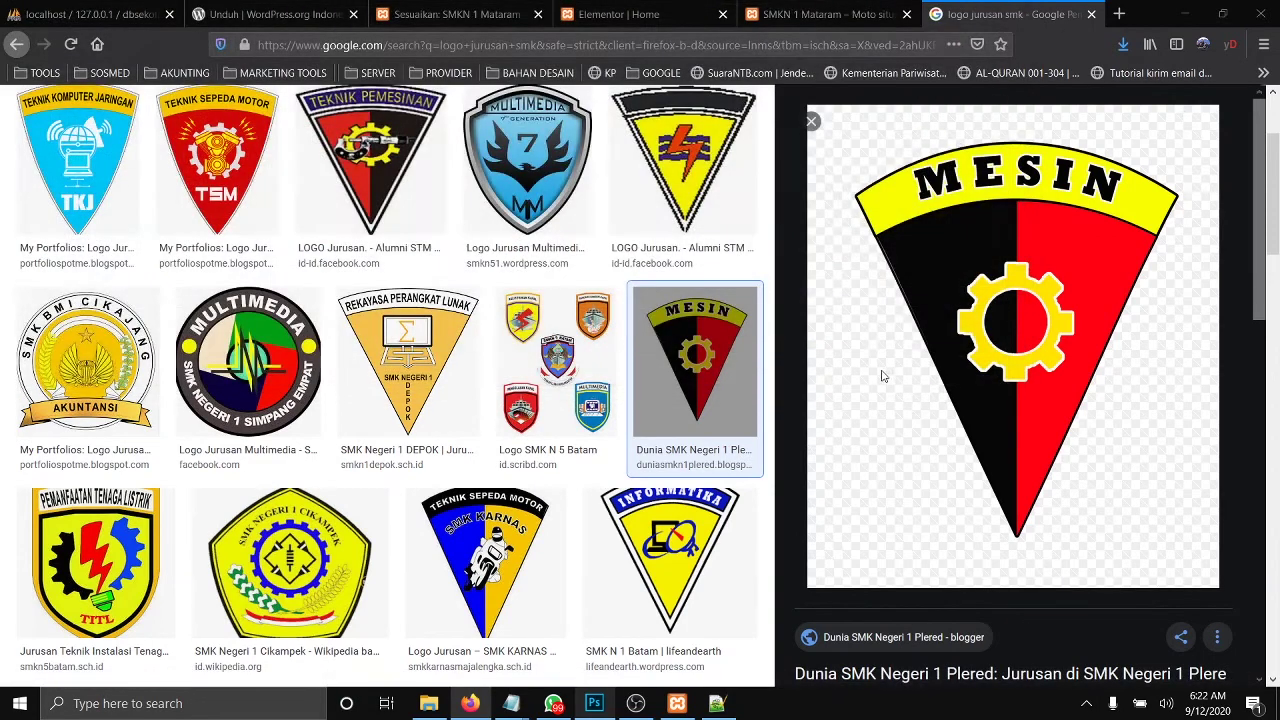
Step: Return to the Elementor editor and insert an Image widget above the Actionable Training icon box
click(690, 14)
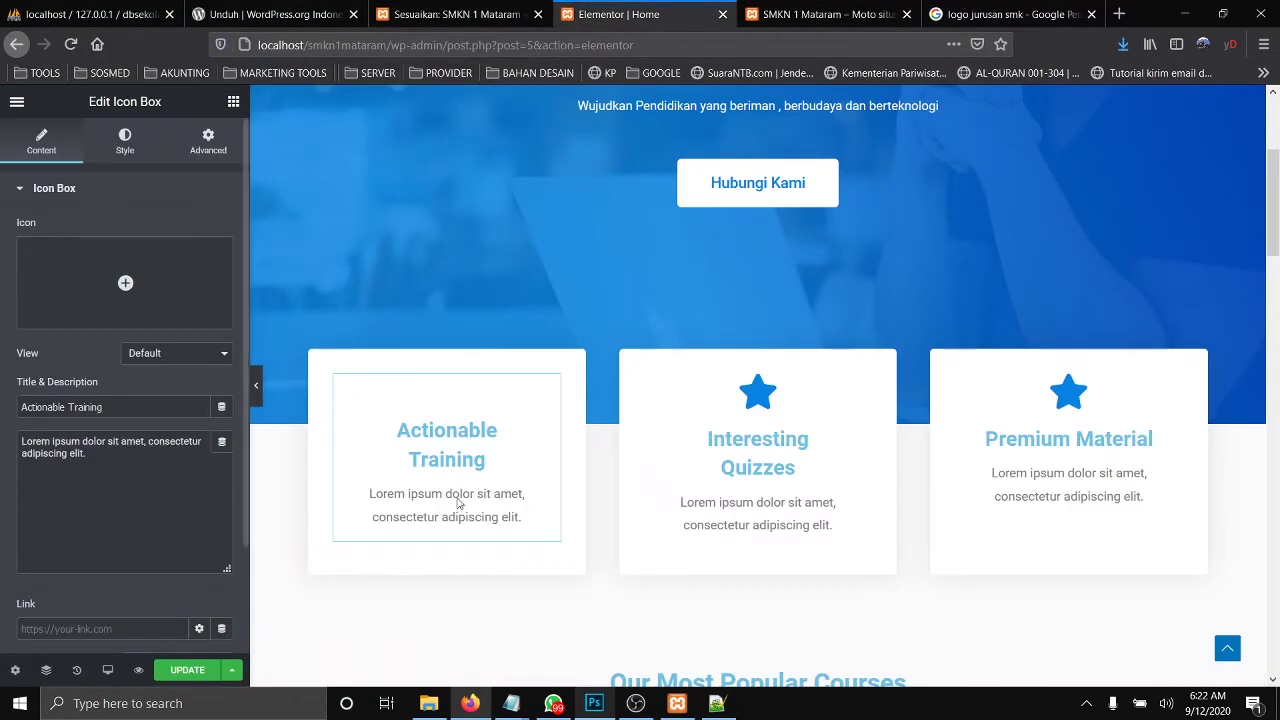
click(233, 102)
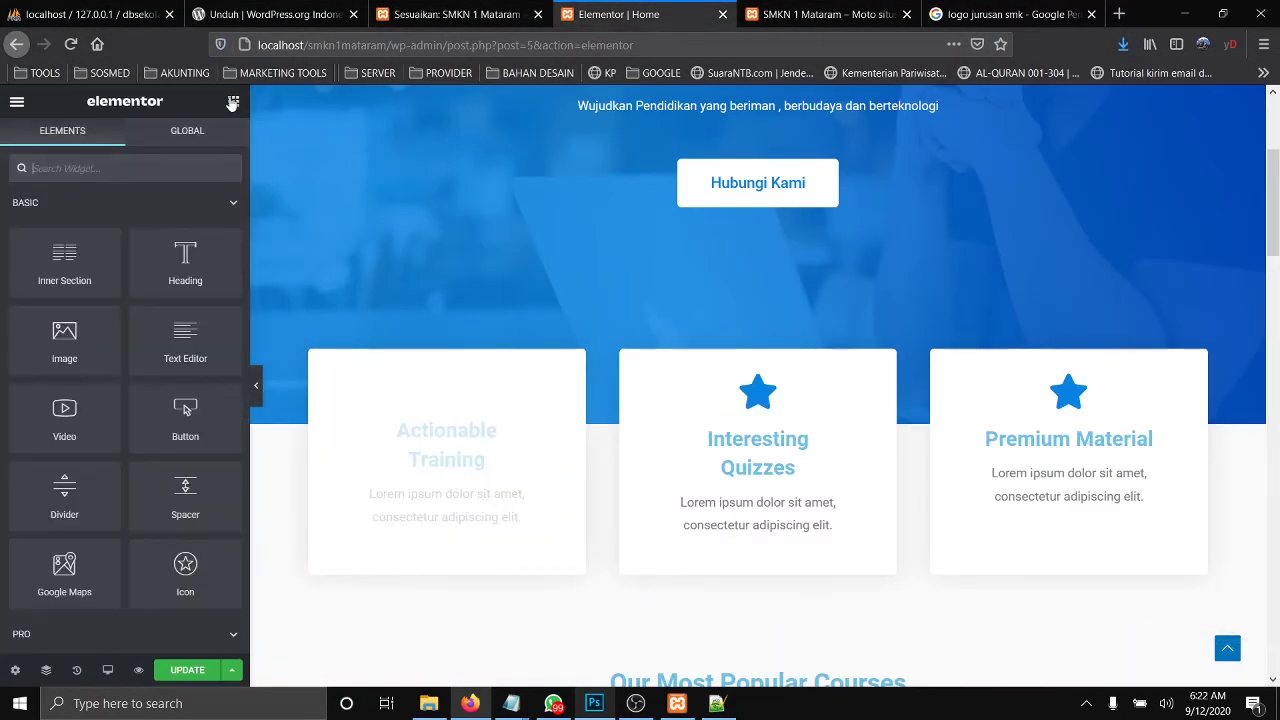
drag(56, 347, 443, 429)
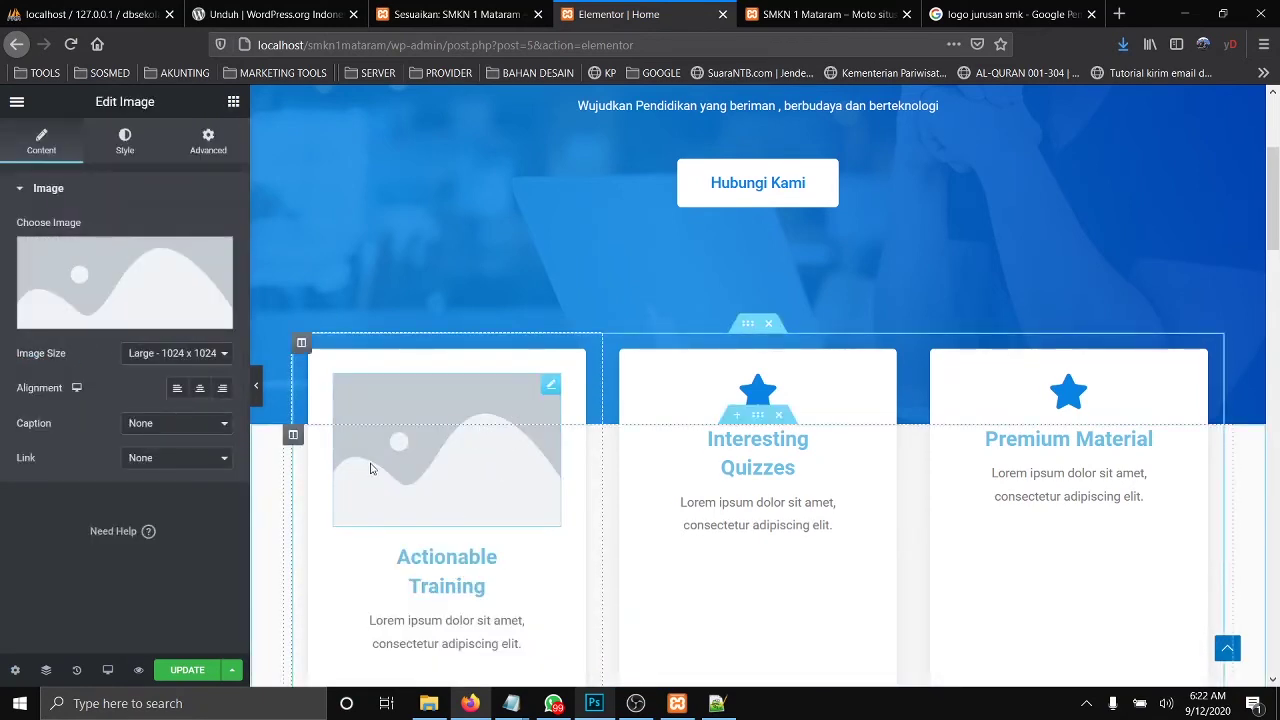
Step: Upload "Logo jurusan TSM" from Downloads and insert it into the image widget above Actionable Training
click(136, 319)
click(625, 413)
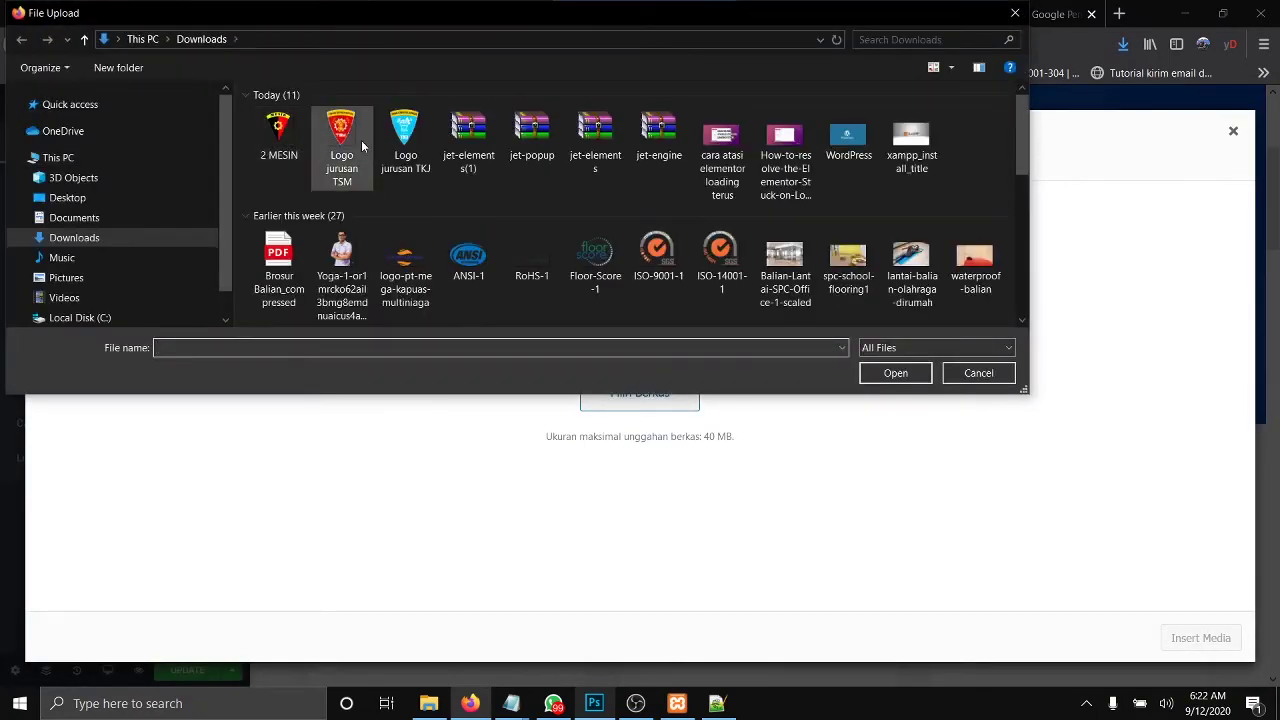
double_click(345, 143)
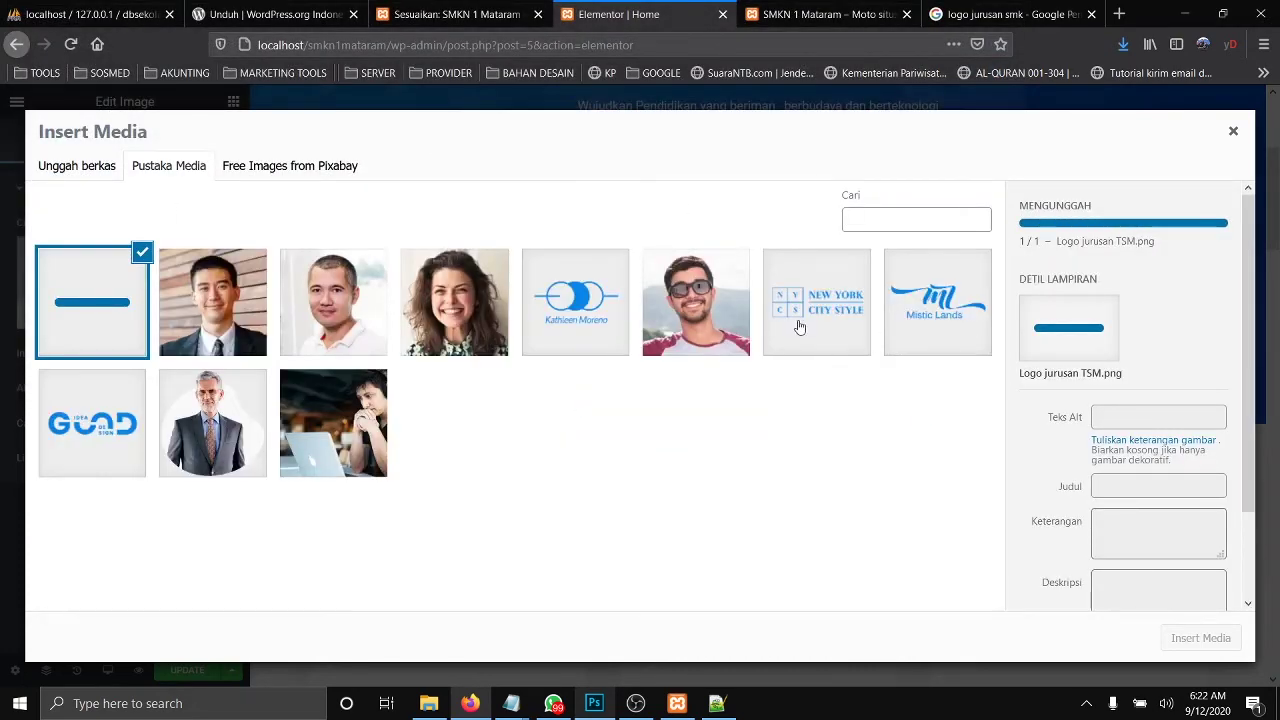
click(1199, 638)
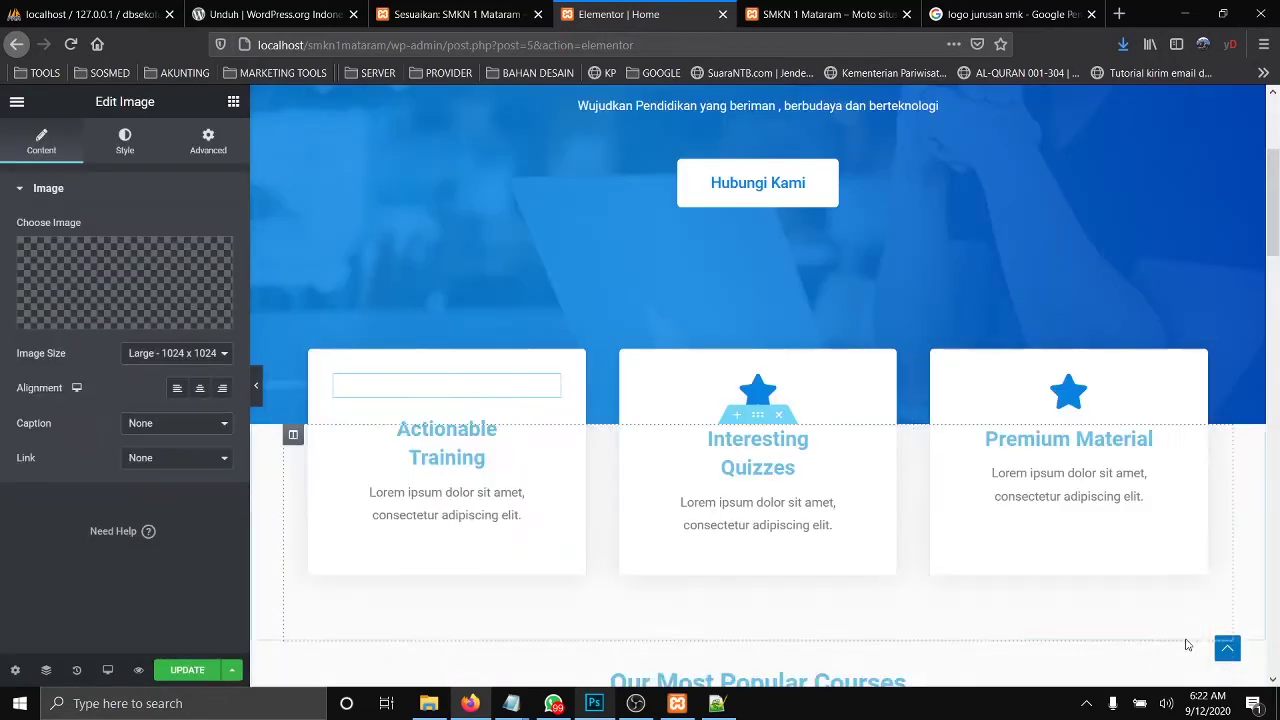
Step: Reduce the Teknik Sepeda Motor logo's width to 31% in the Actionable Training box
scroll(592, 512, down, 2)
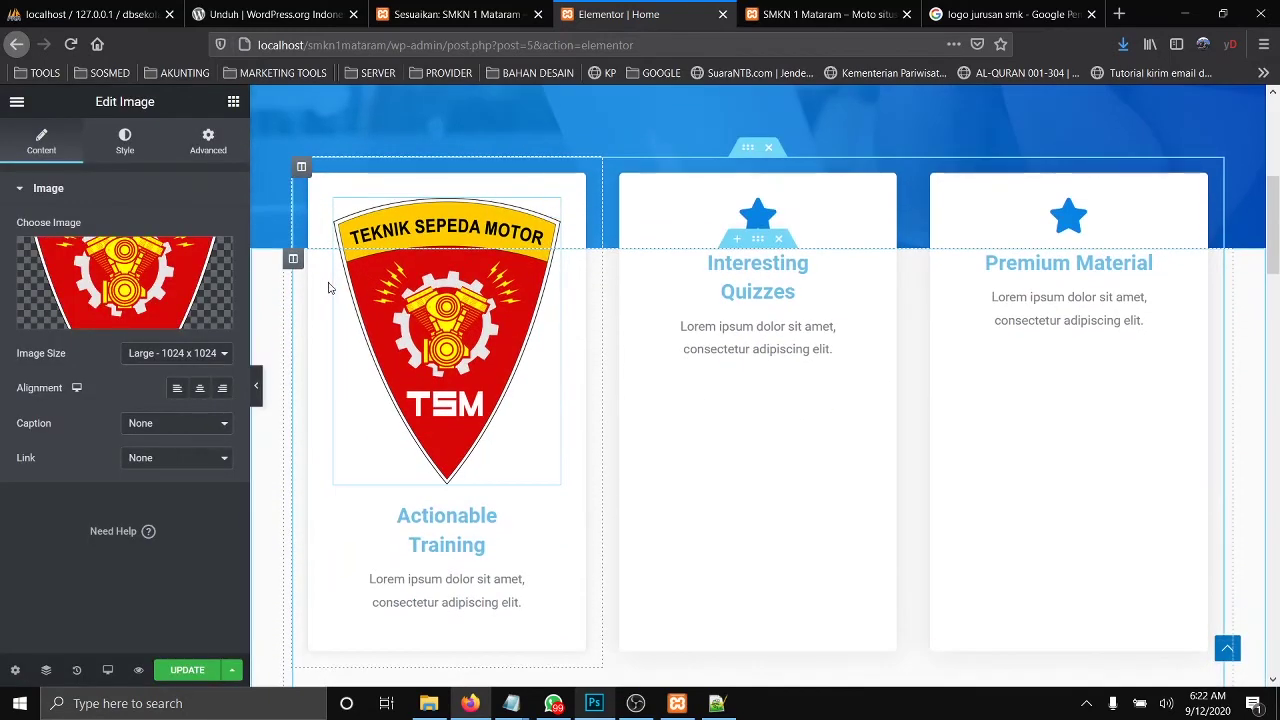
scroll(500, 333, up, 1)
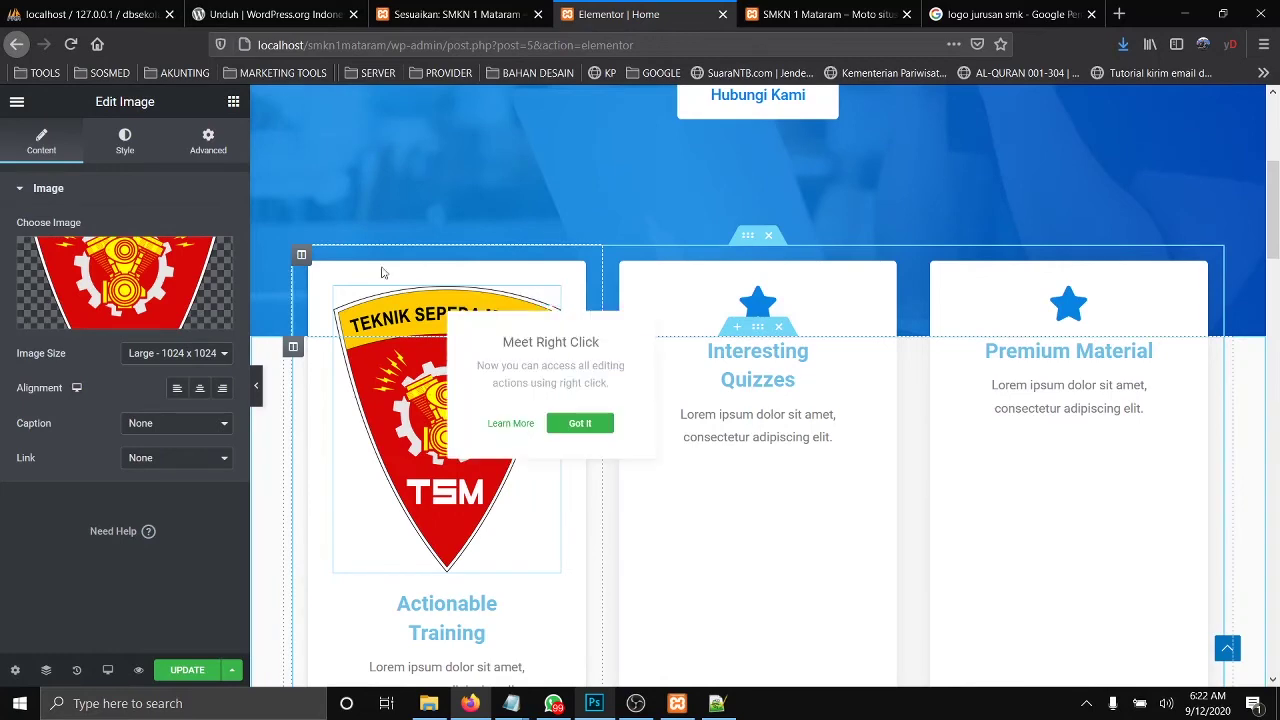
click(112, 145)
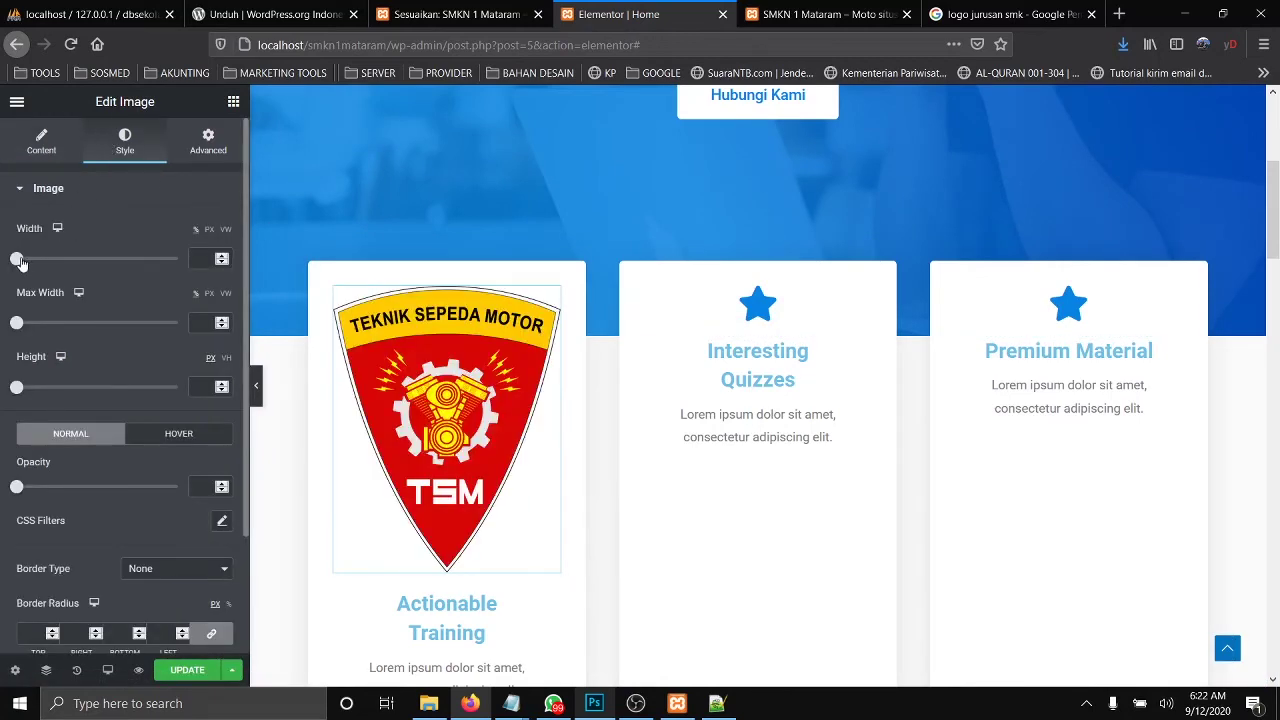
drag(20, 261, 70, 266)
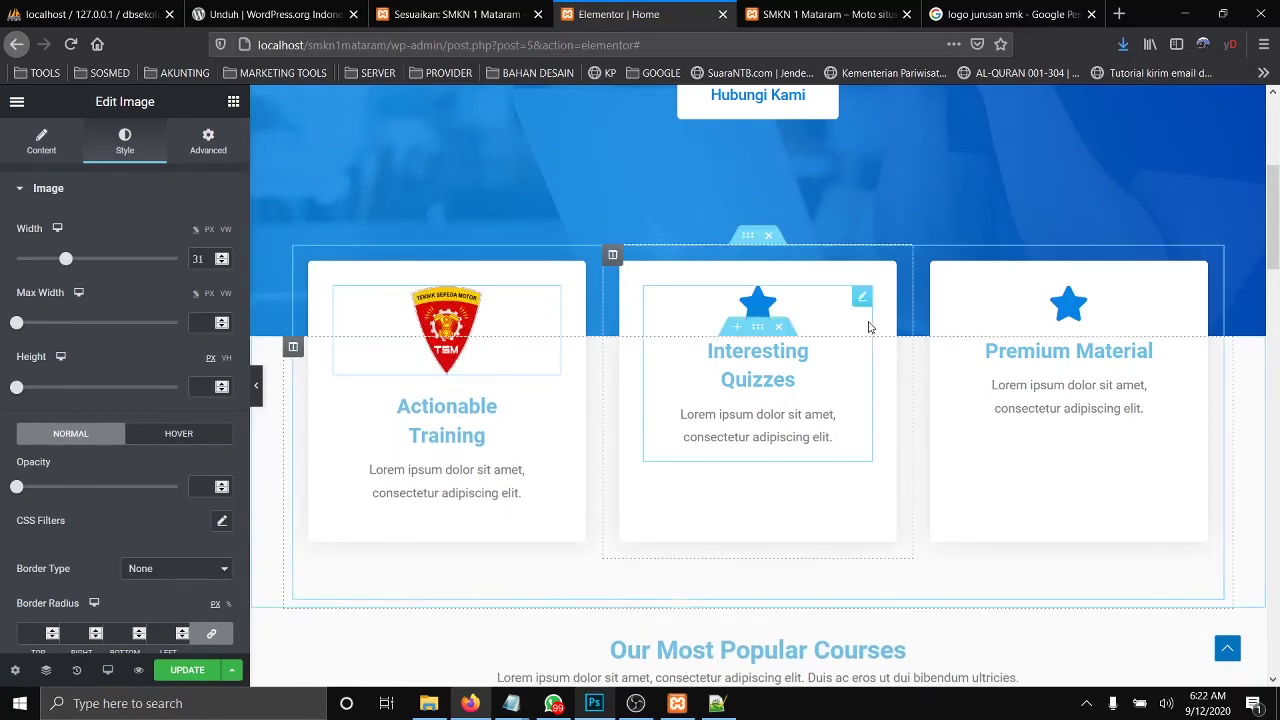
Step: Duplicate the TSM logo, move the copy to the top of the Interesting Quizzes box, and remove that box's star icon
right_click(548, 300)
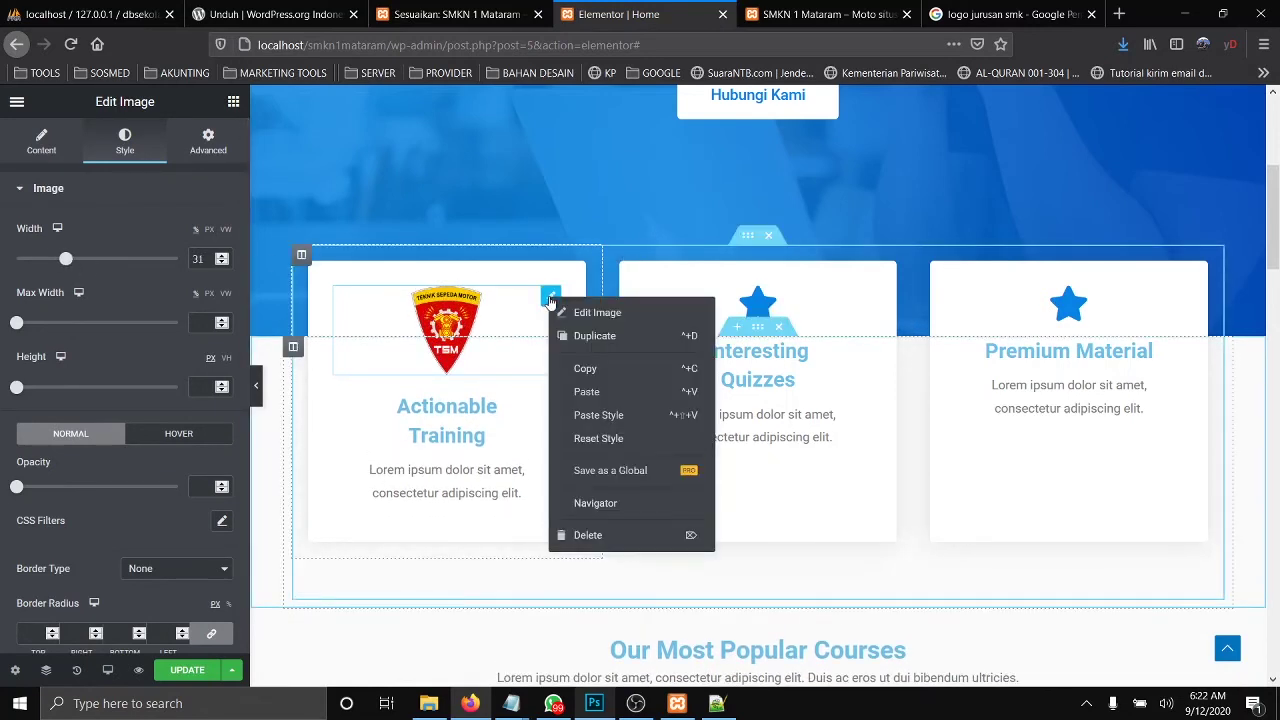
click(575, 332)
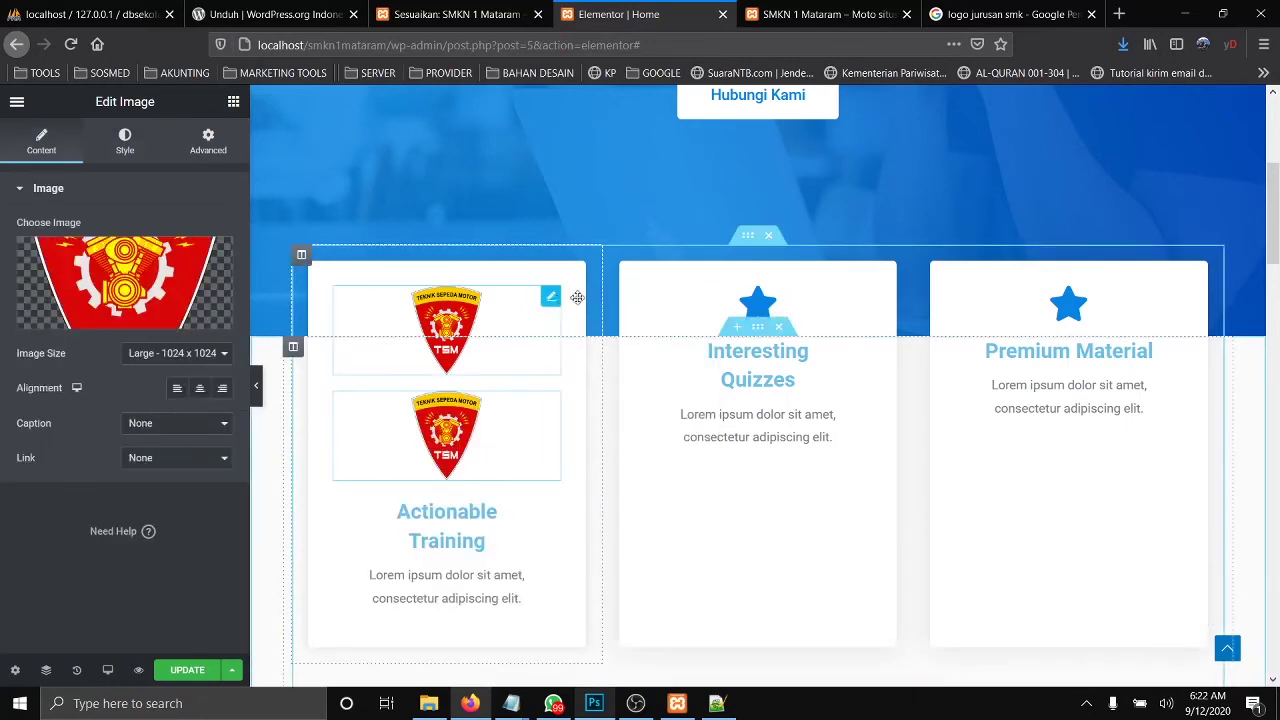
drag(553, 296, 706, 302)
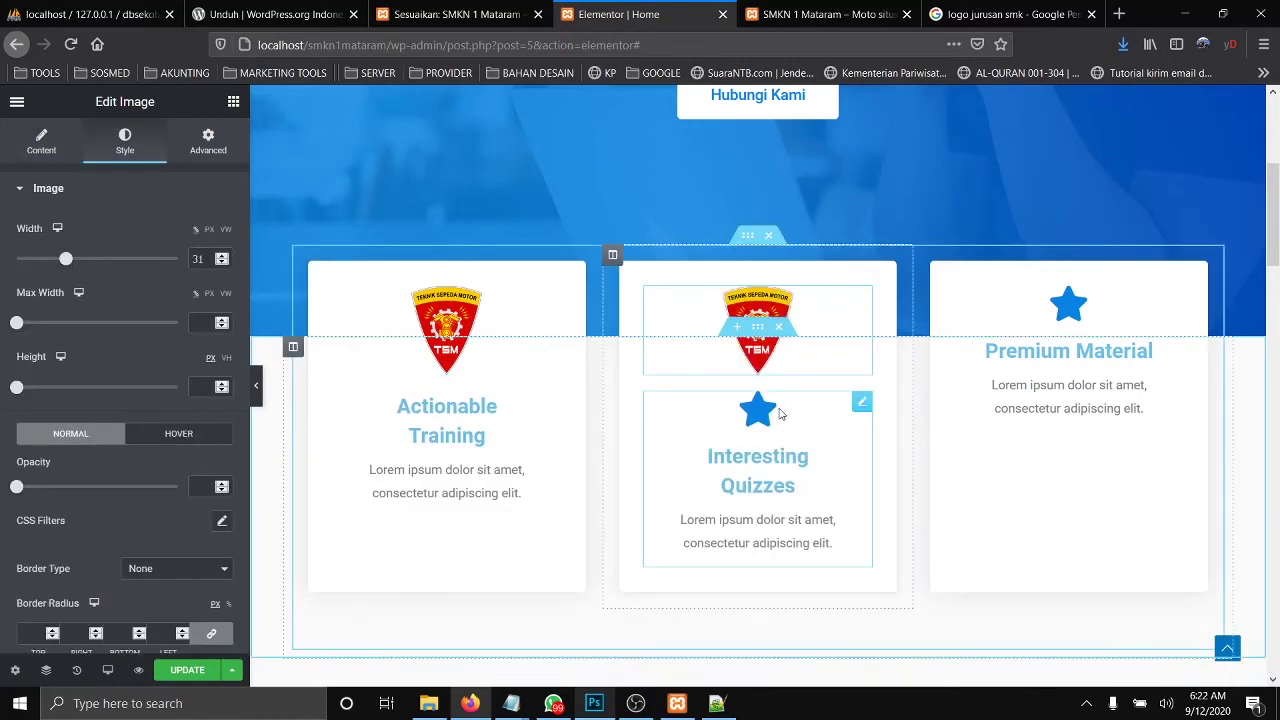
click(766, 414)
mouse_move(209, 325)
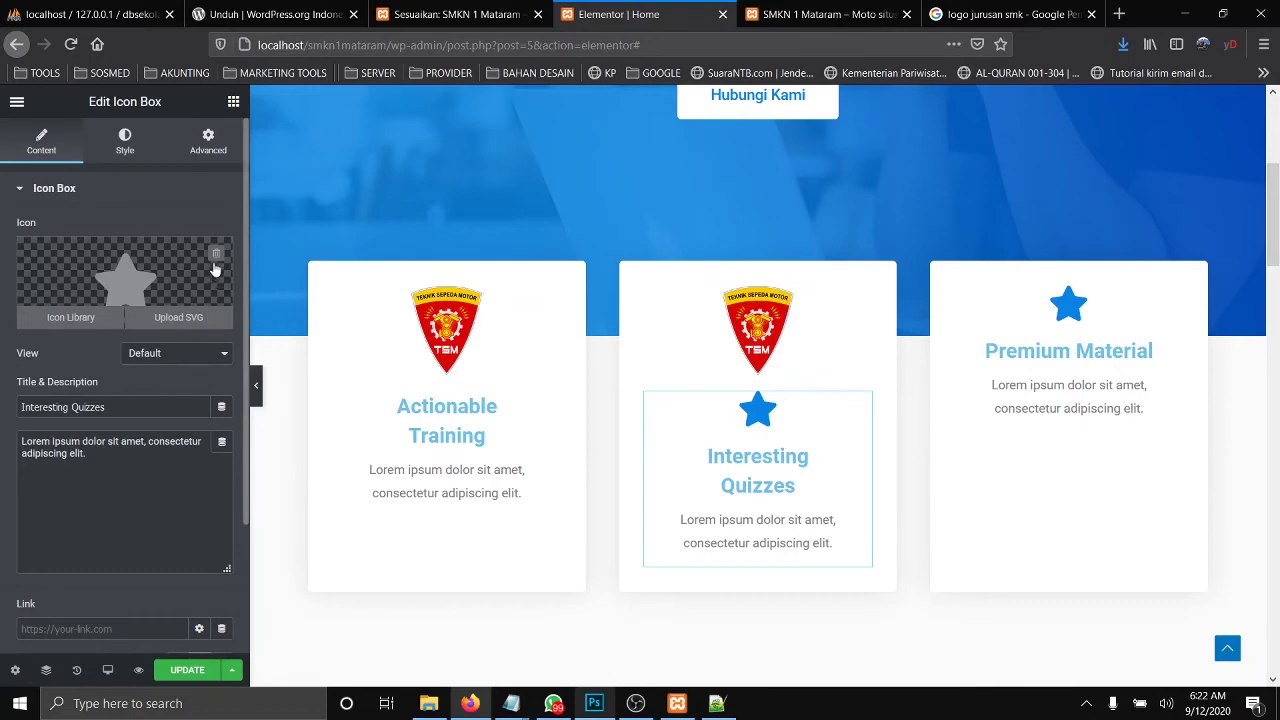
click(214, 256)
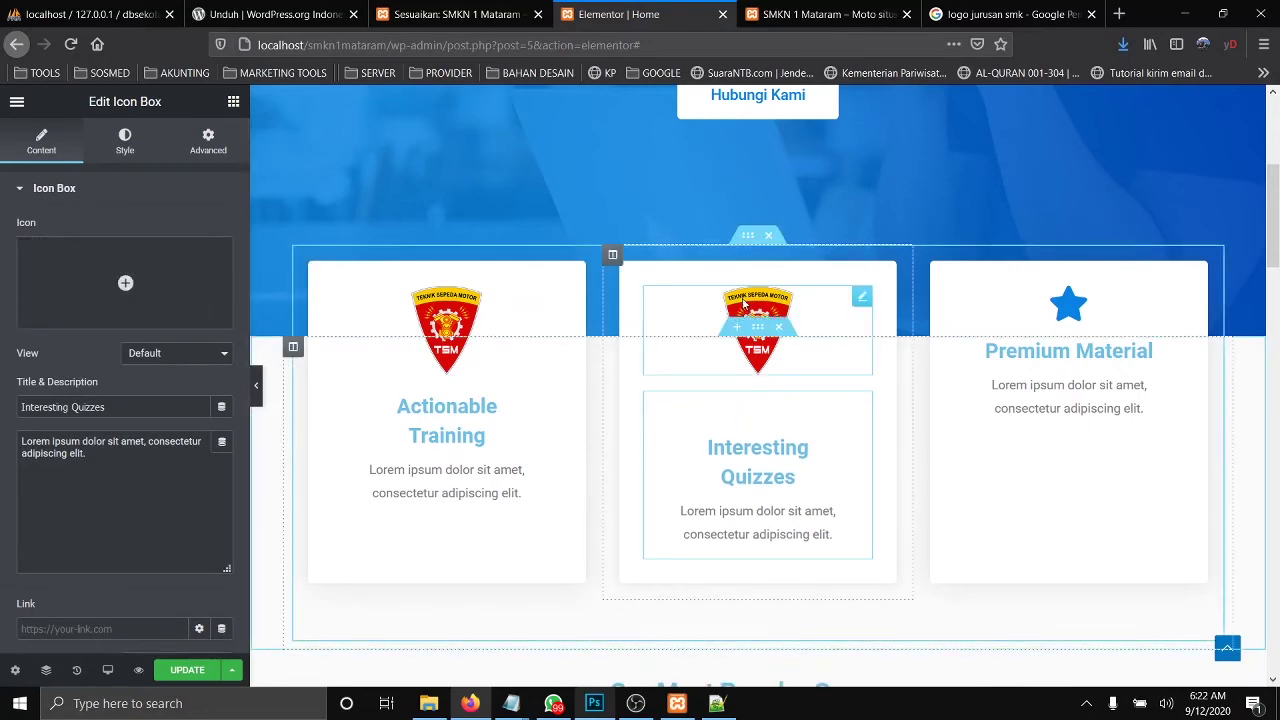
Step: Replace the logo above Interesting Quizzes with "Logo jurusan TKJ" uploaded from Downloads
click(743, 303)
click(41, 141)
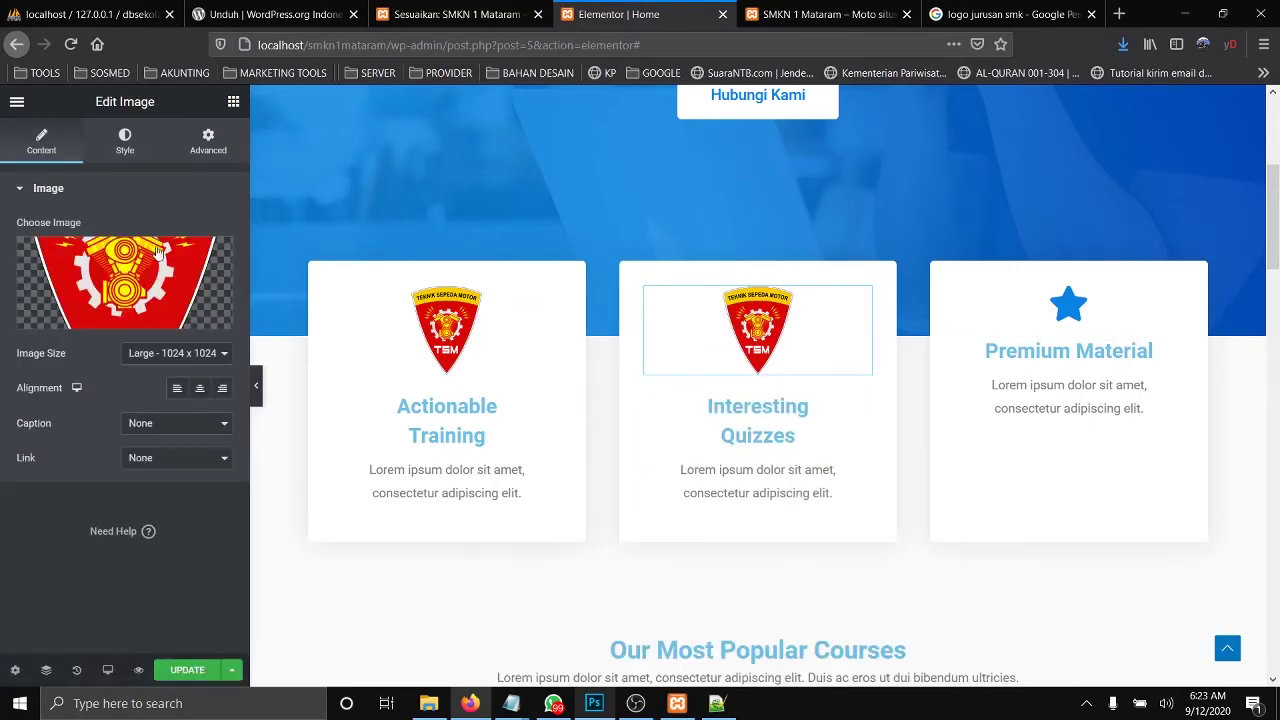
click(157, 252)
click(73, 170)
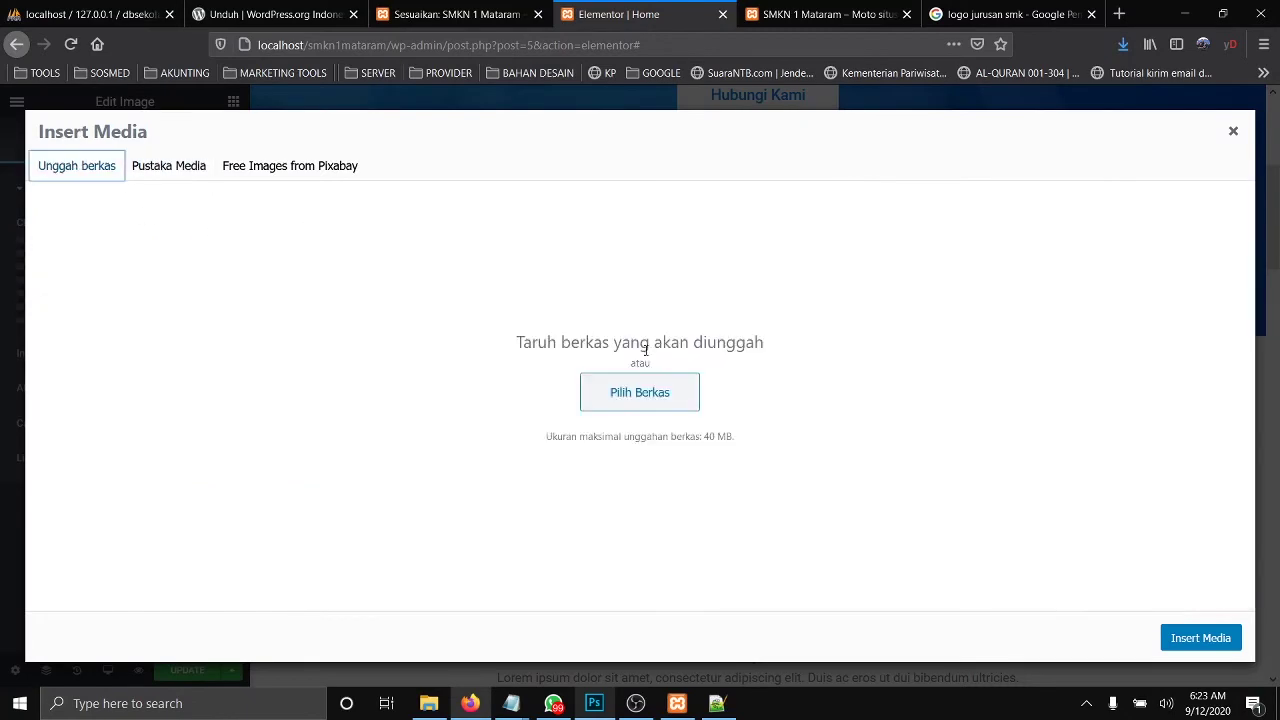
click(641, 394)
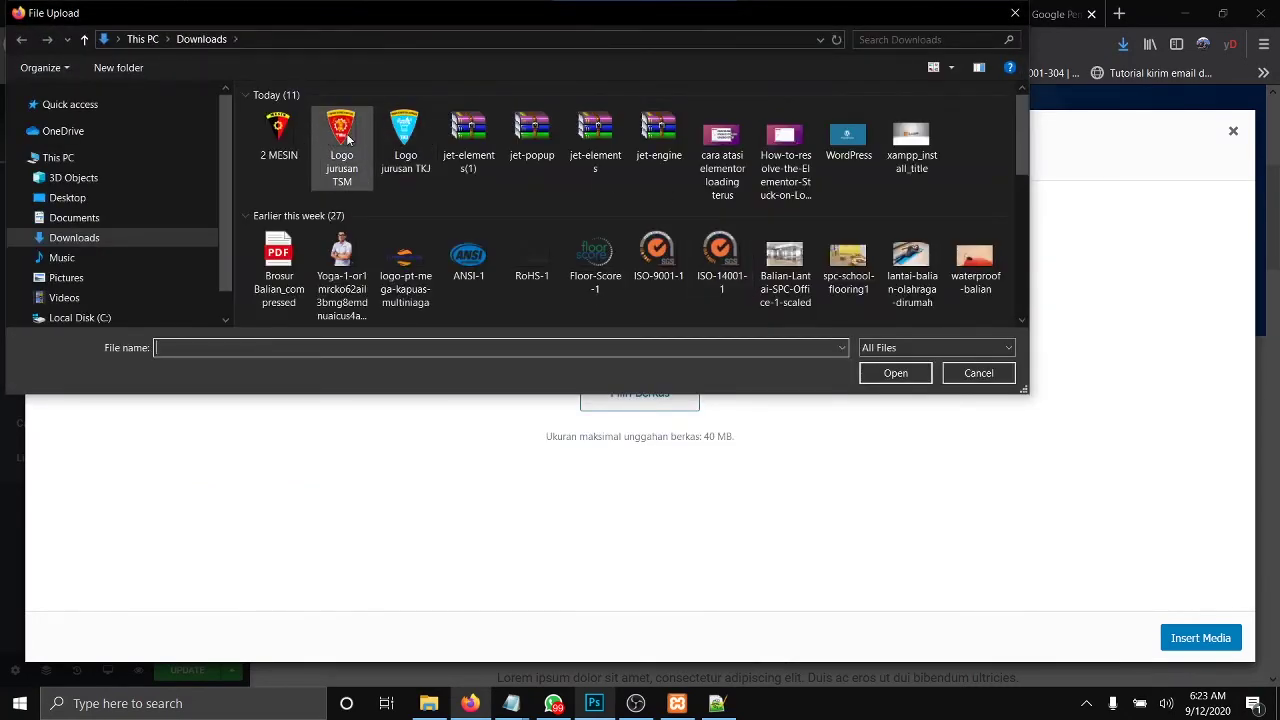
double_click(405, 140)
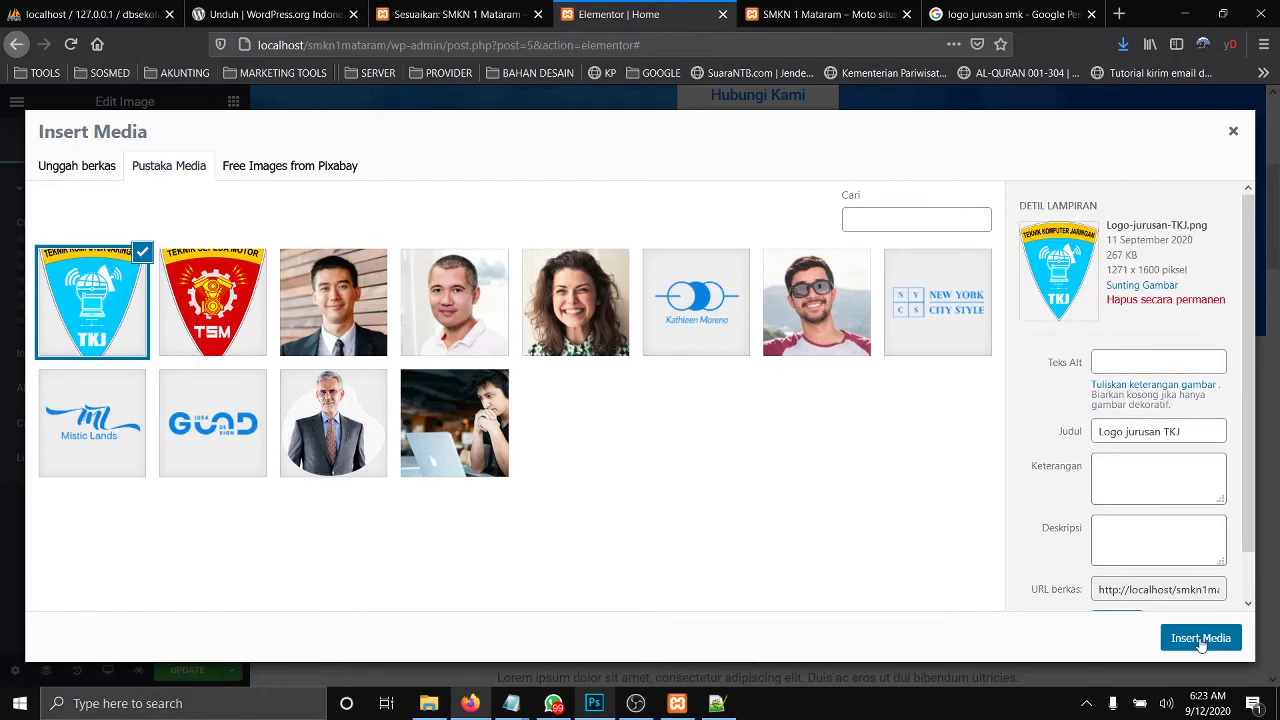
click(1201, 638)
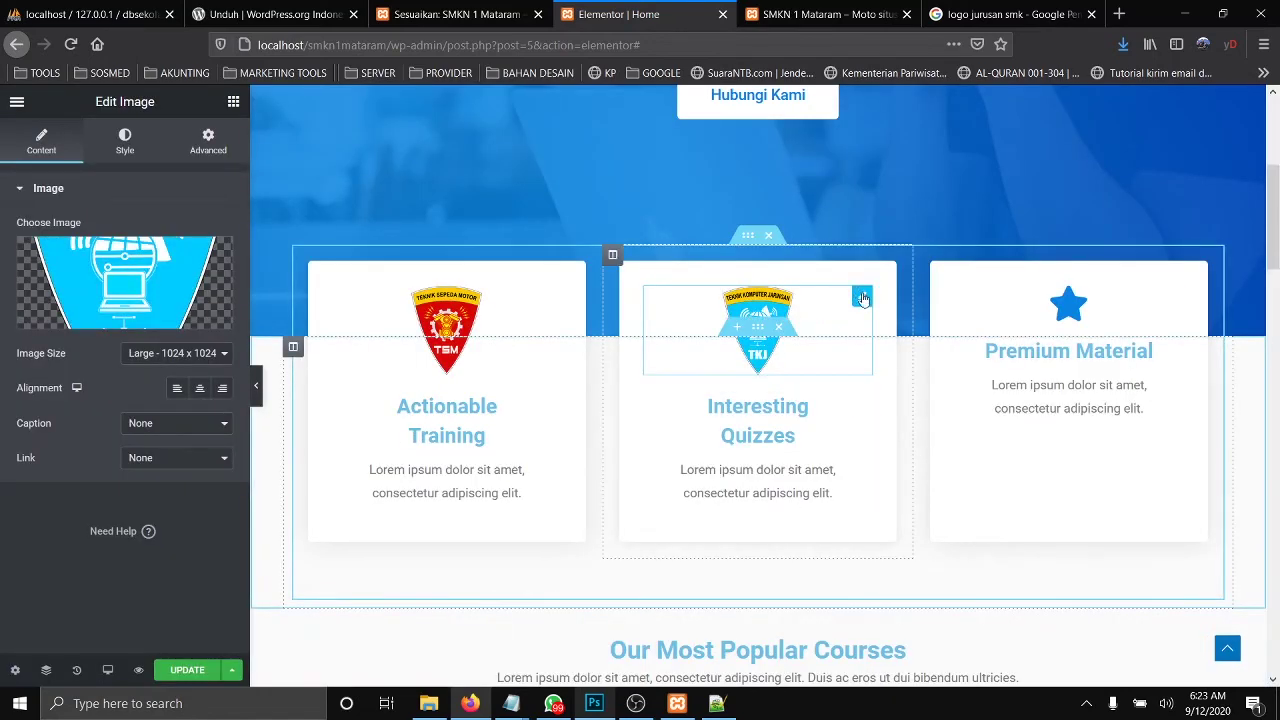
Step: Duplicate the TKJ logo, move the copy to the top of the Premium Material box, and remove that box's star icon
right_click(865, 300)
click(900, 332)
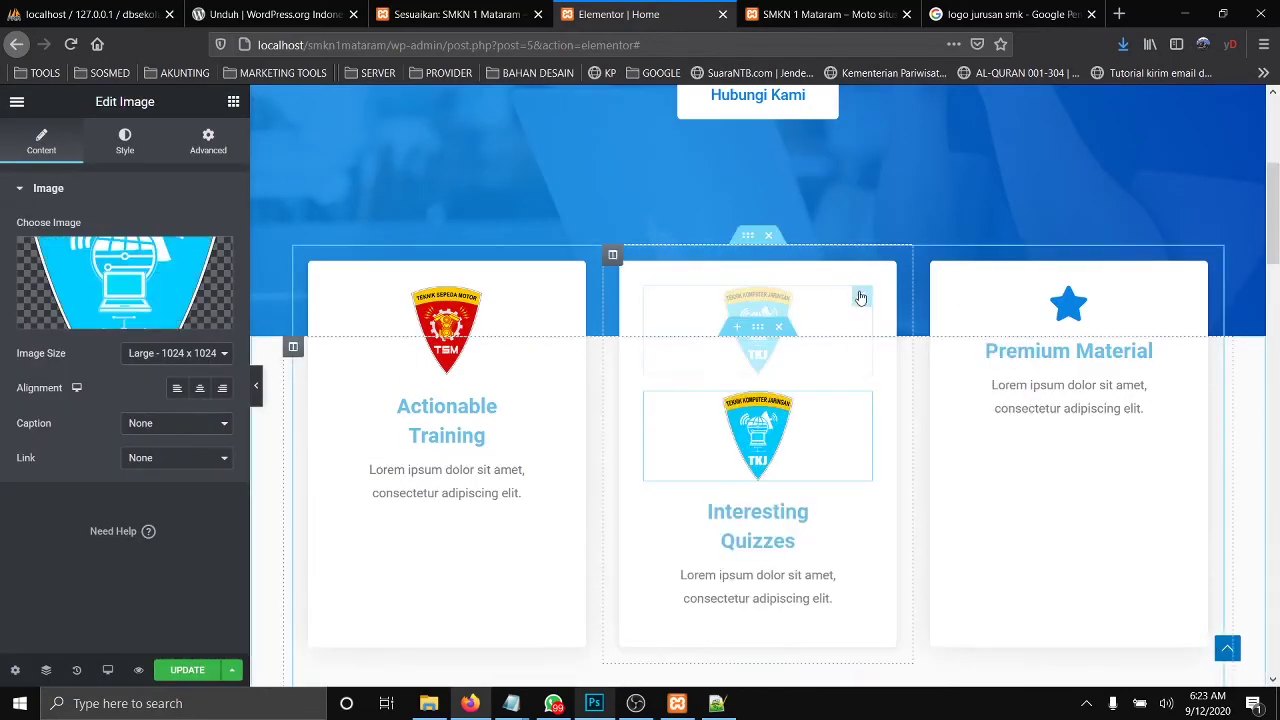
drag(858, 303, 1080, 366)
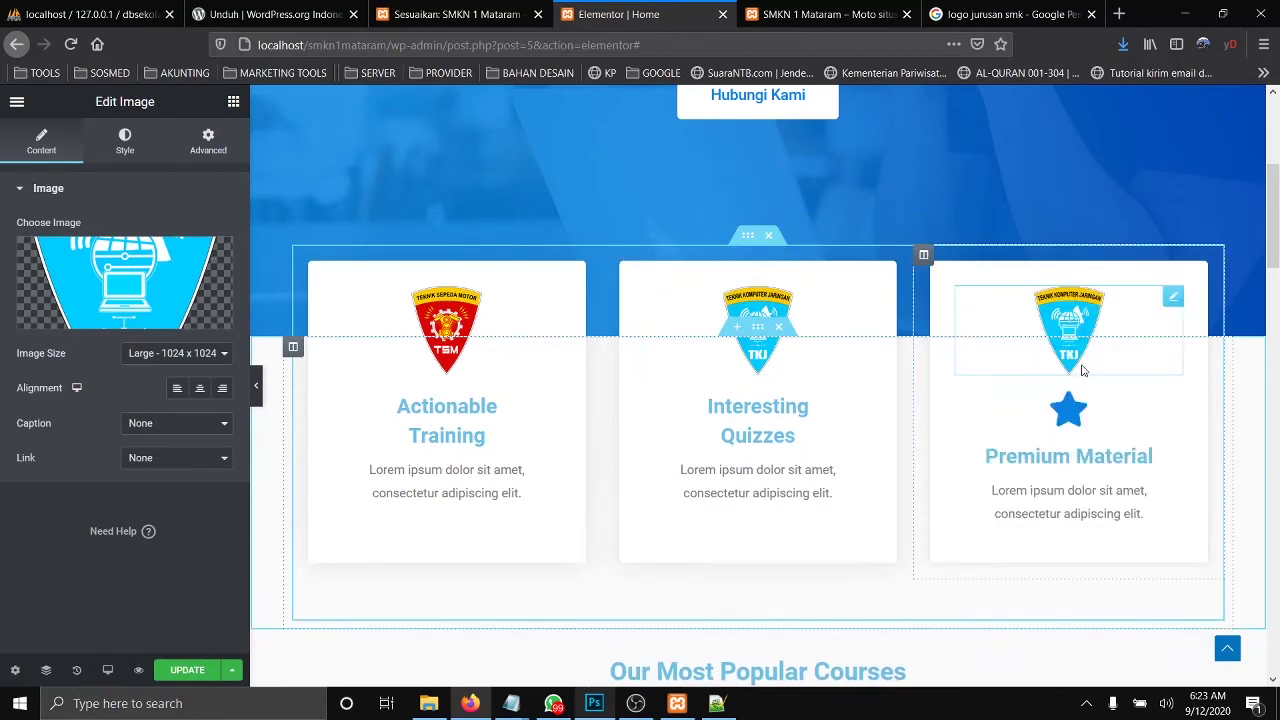
click(1100, 420)
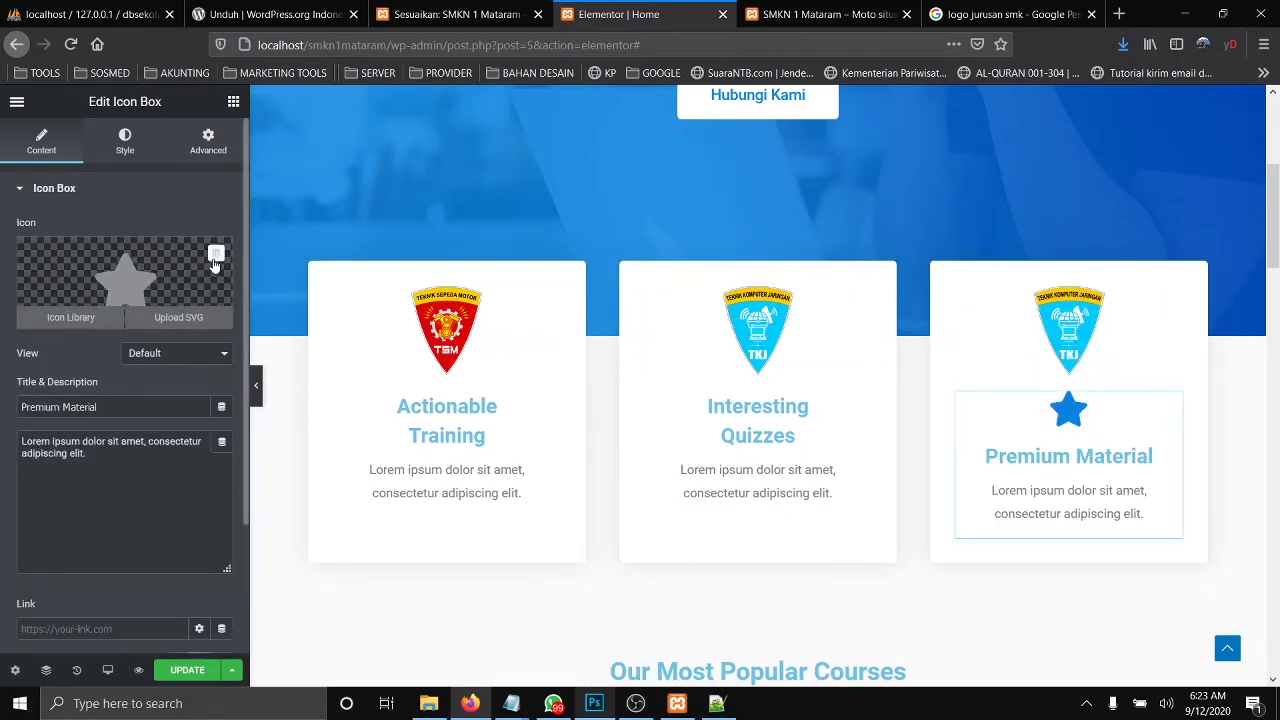
click(214, 258)
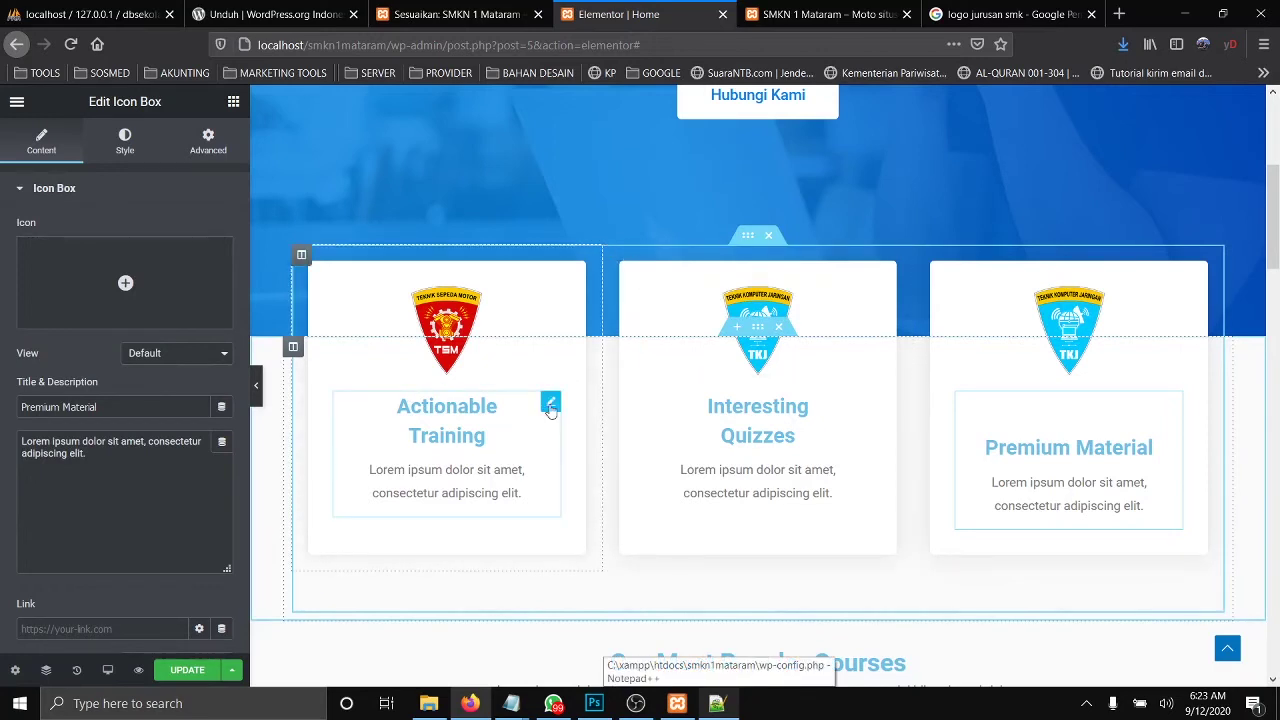
Step: Change the Actionable Training box's title to "Teknik Sepeda Motor"
click(550, 405)
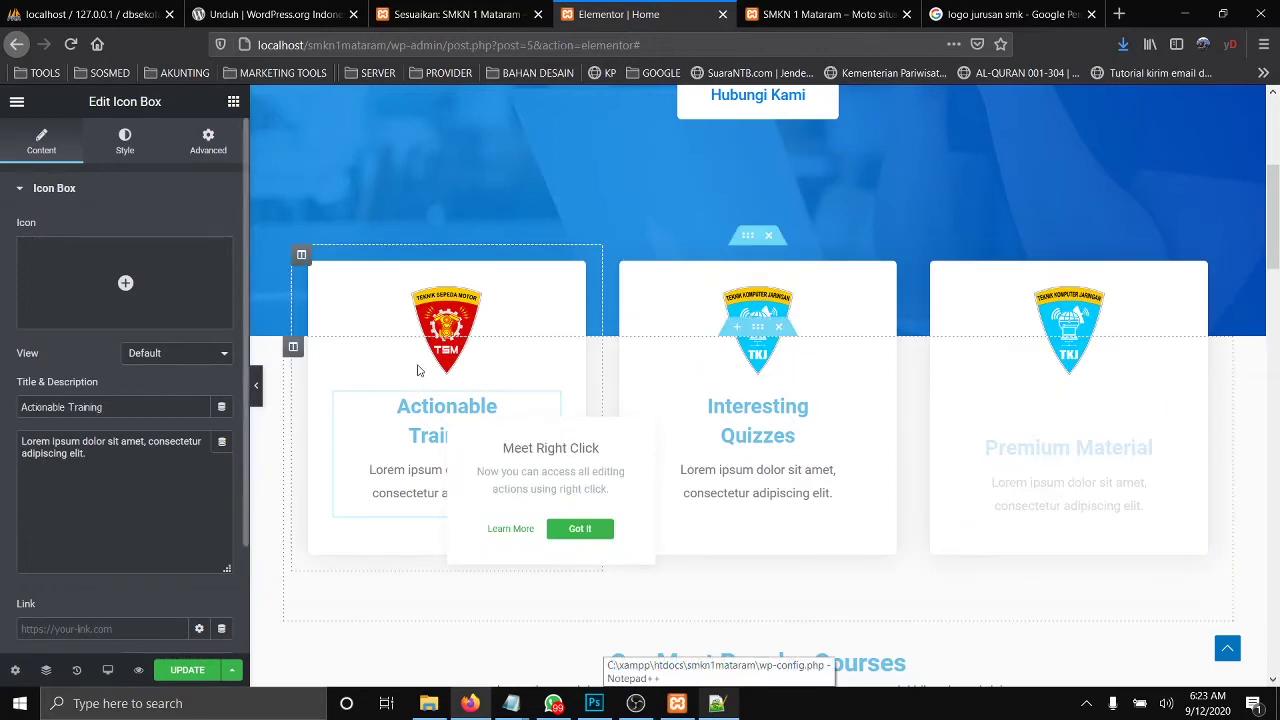
drag(105, 407, 4, 400)
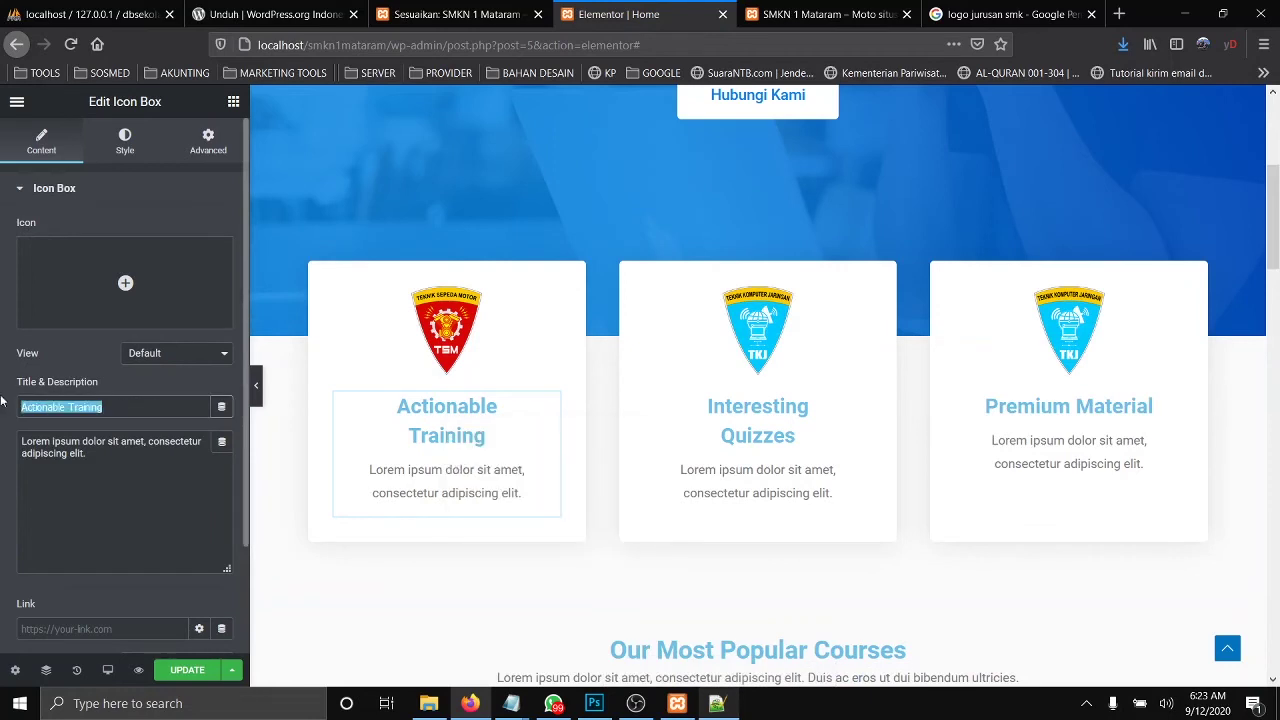
text(Teknik)
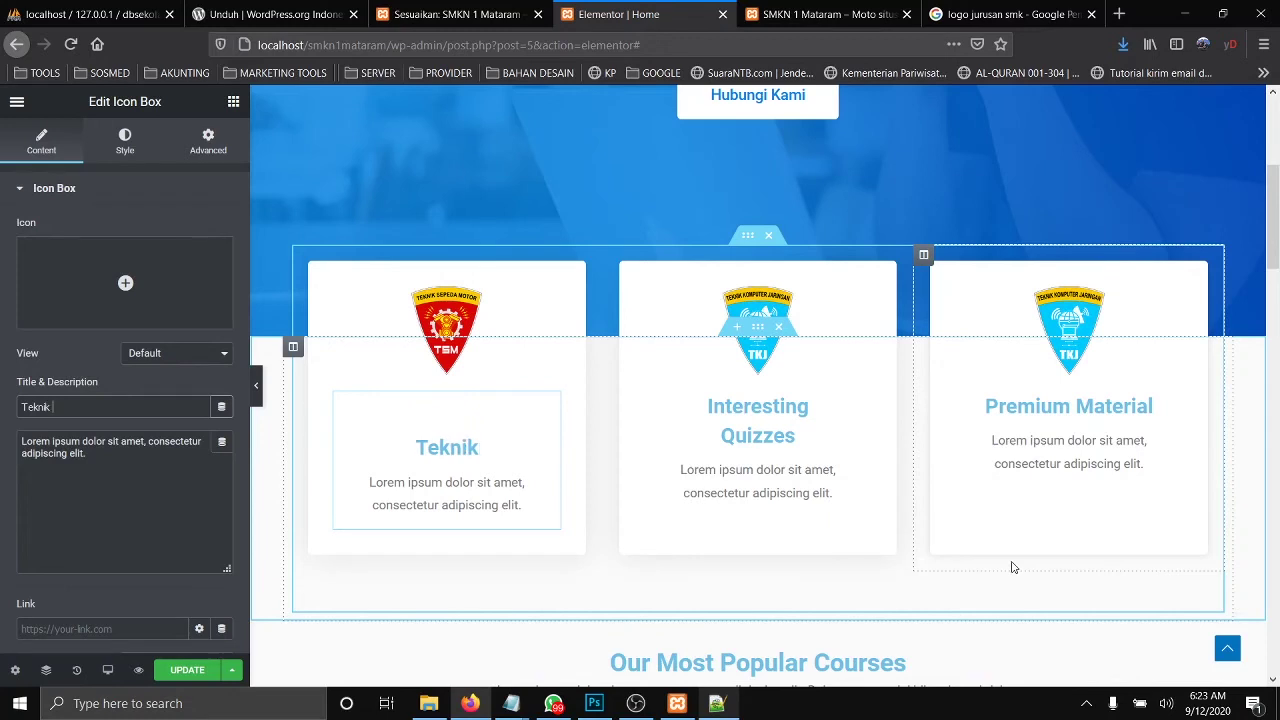
text( Sepo)
key(BackSpace)
text(ed)
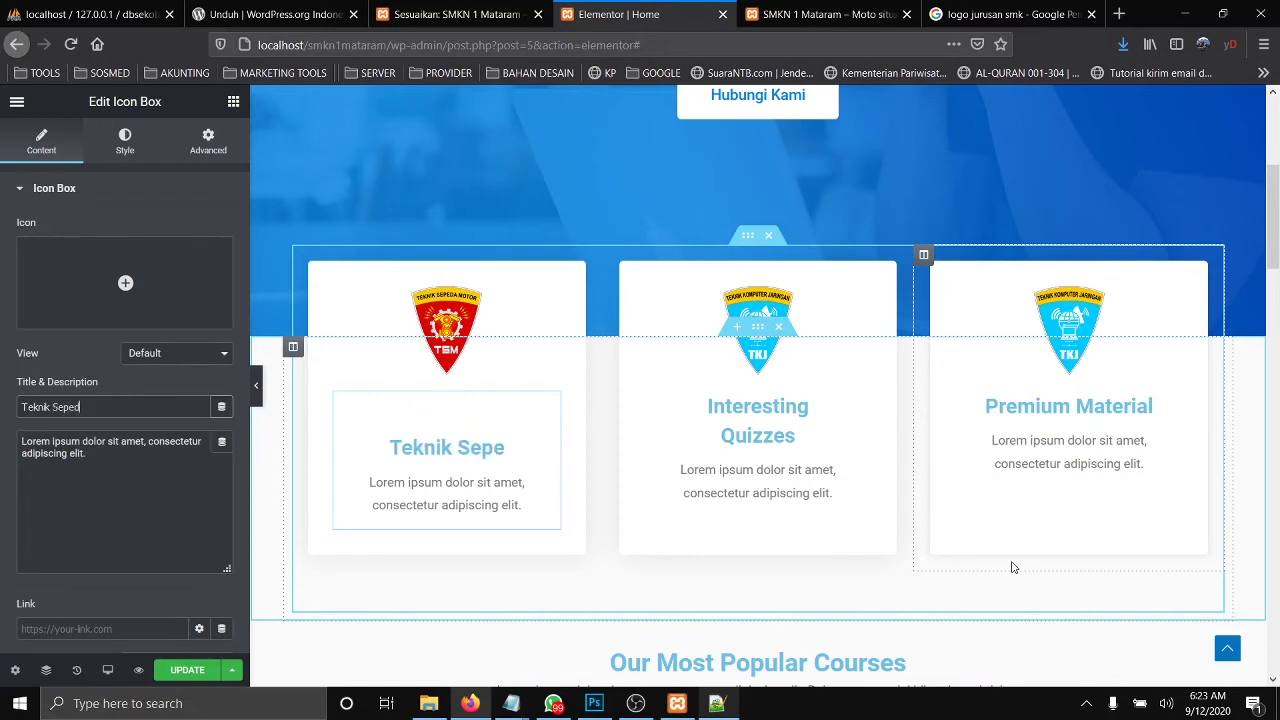
text(a Motor)
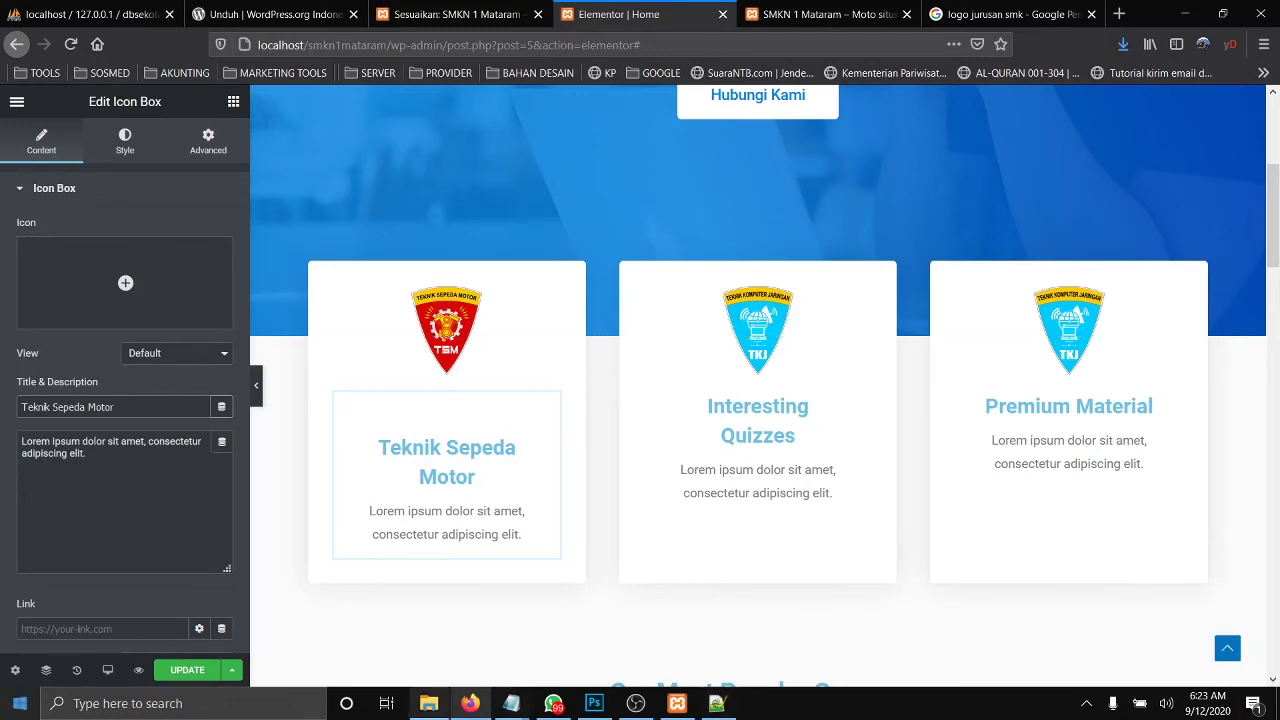
Step: Change the Interesting Quizzes box's title to "Teknik Komputer Jaringan" and delete its description
click(814, 428)
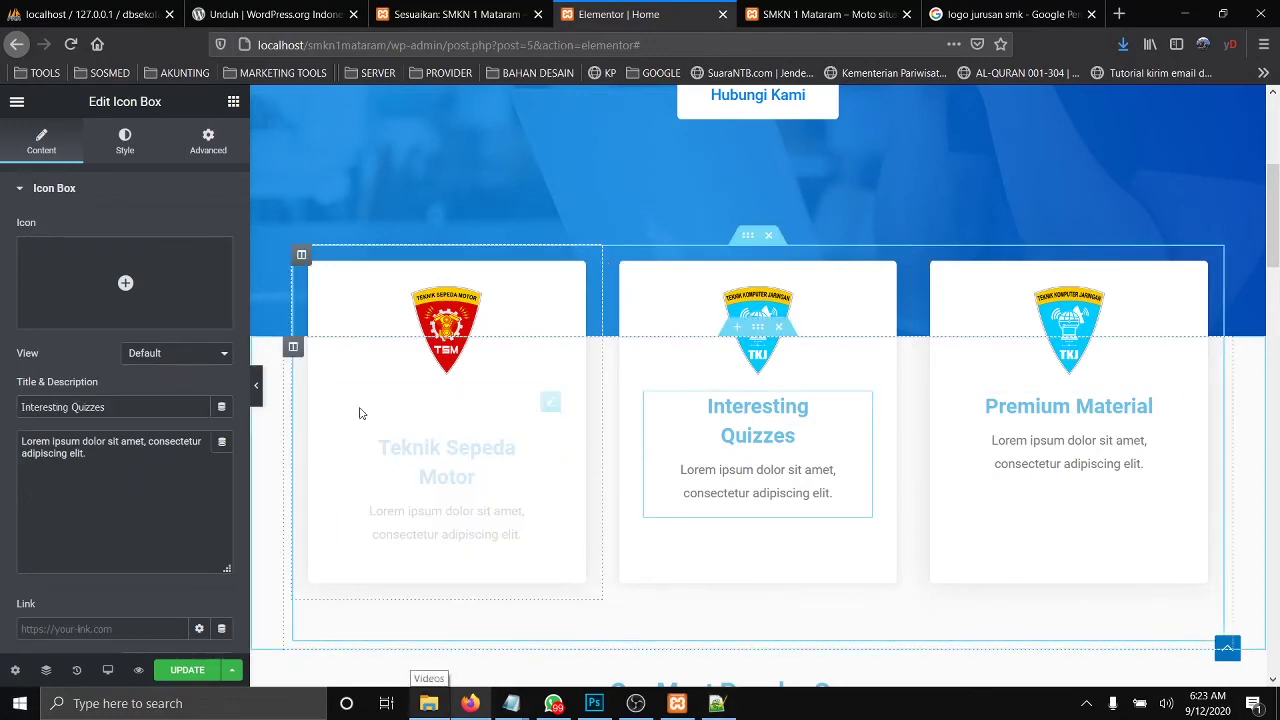
triple_click(129, 406)
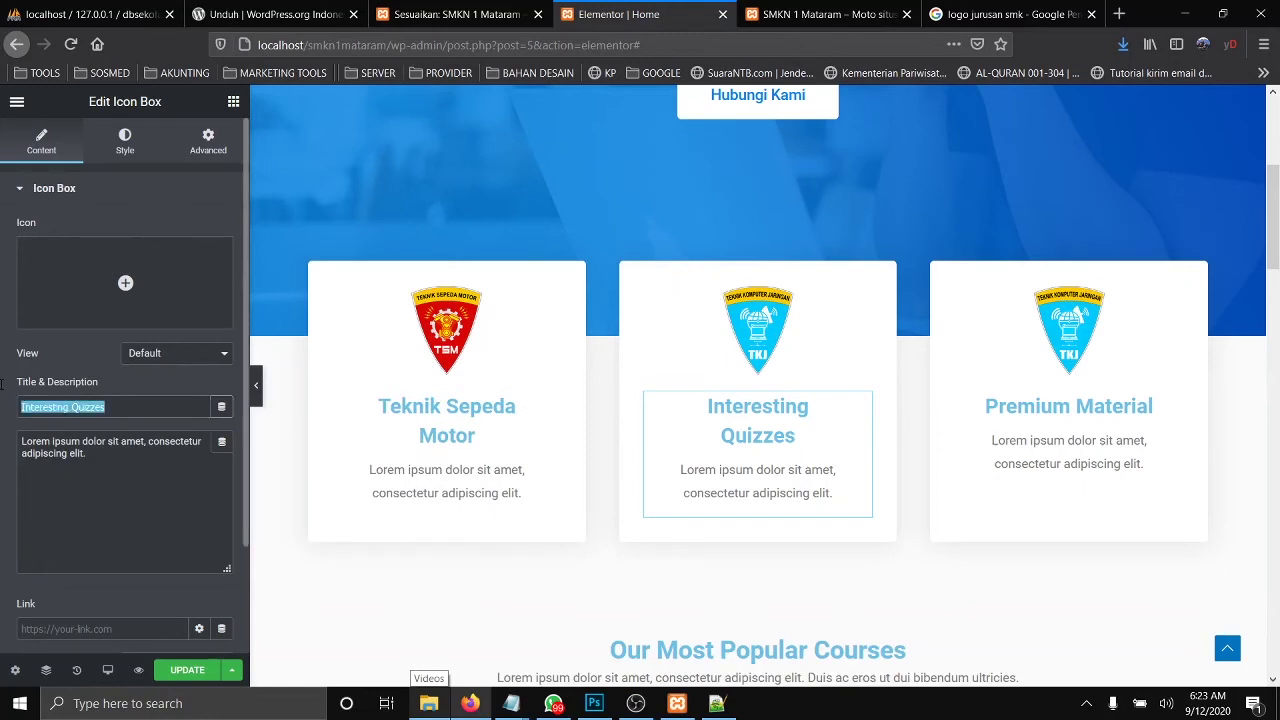
text(Teknik Komputer Jaringan)
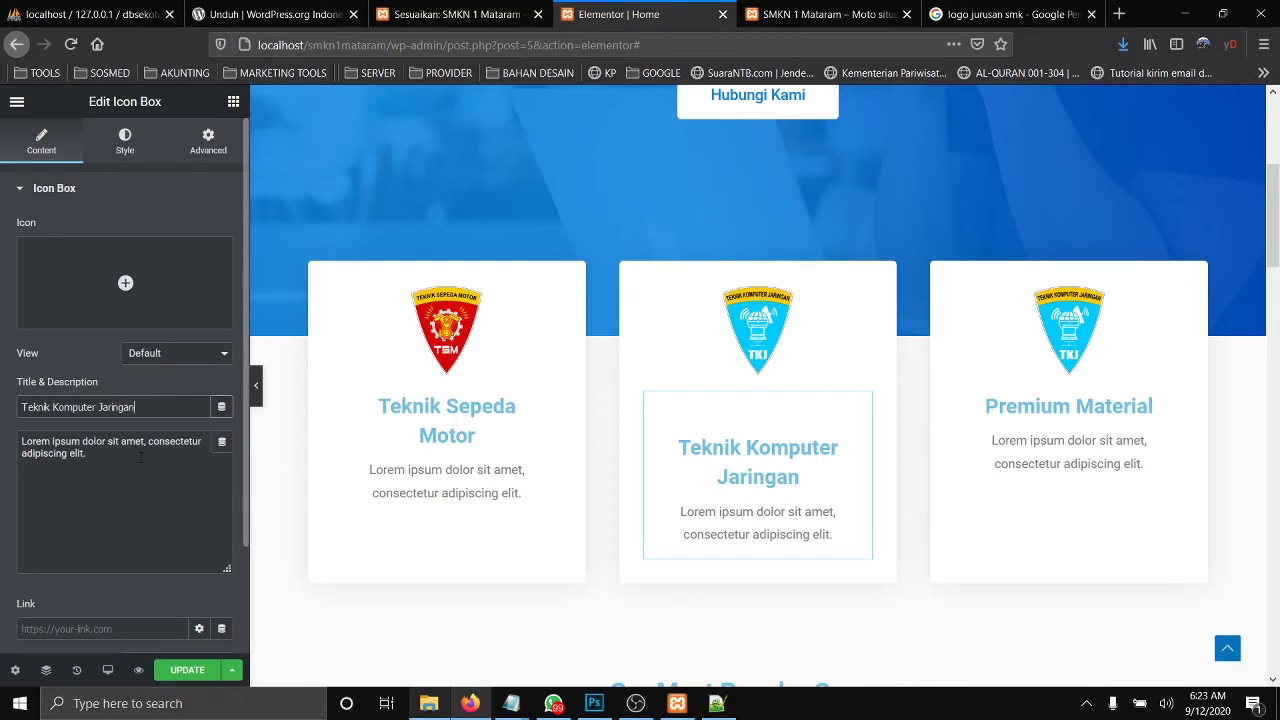
drag(140, 457, 2, 394)
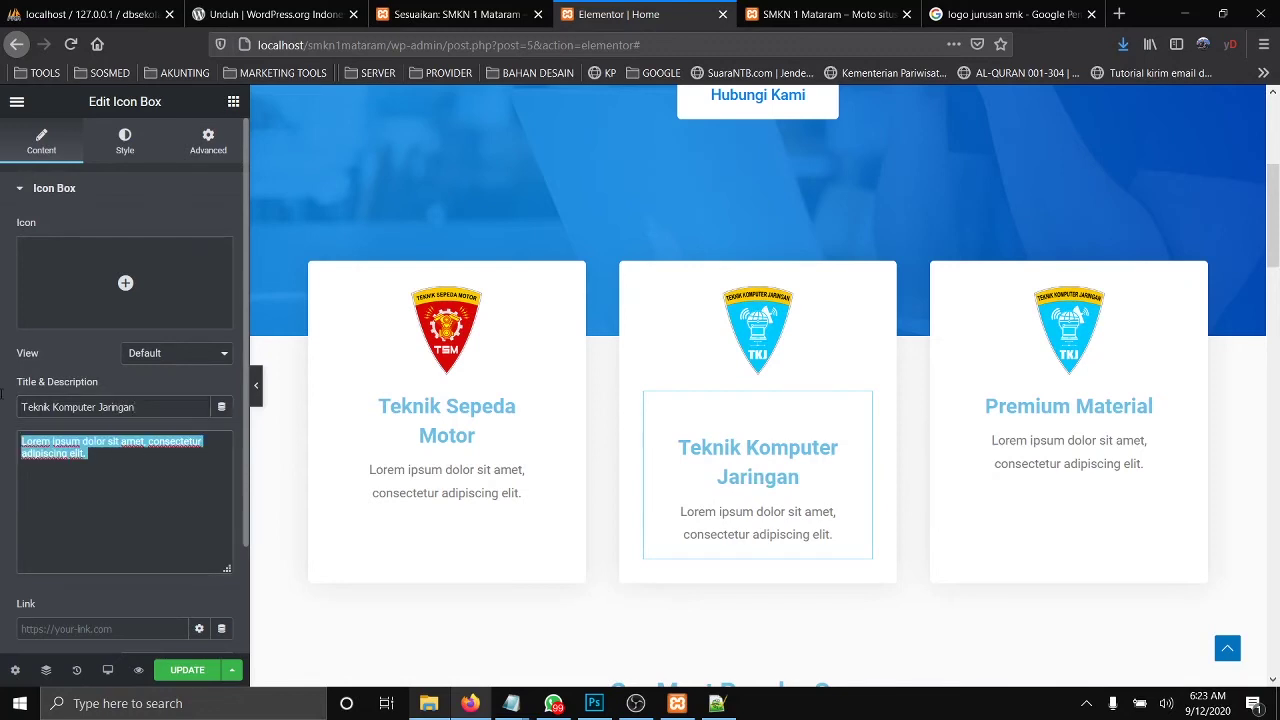
key(BackSpace)
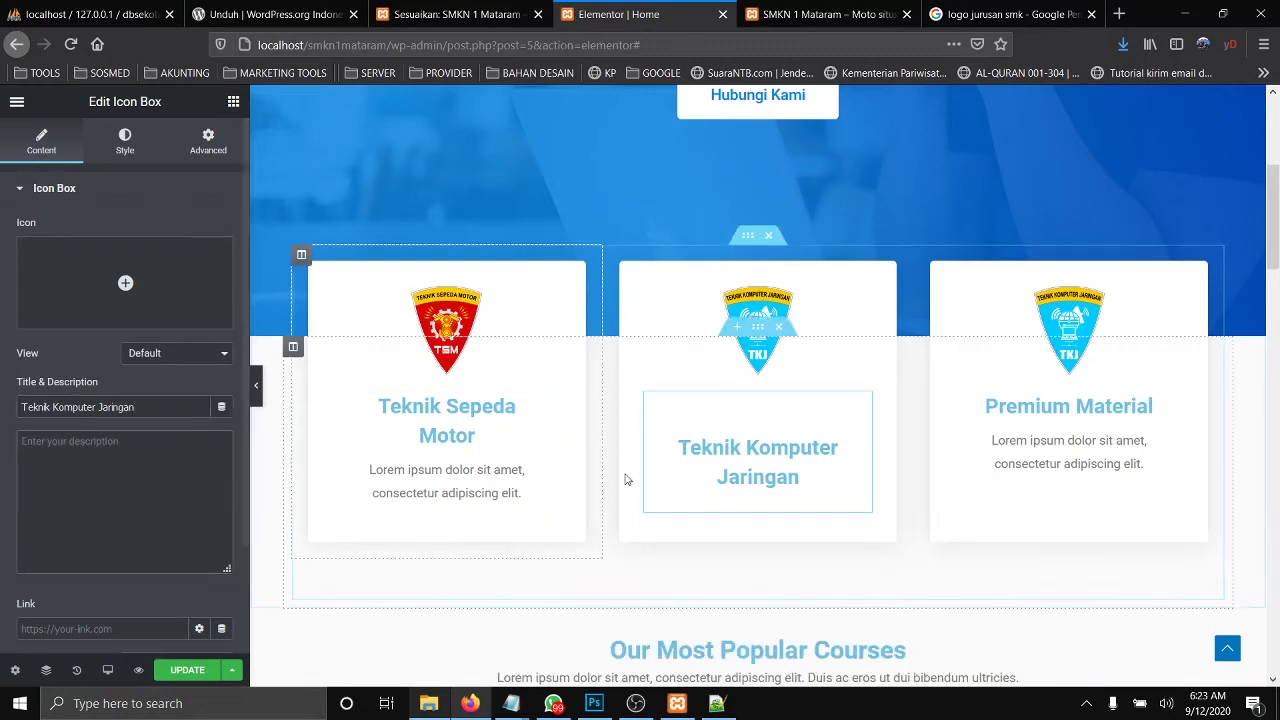
Step: Delete the placeholder description from the Teknik Sepeda Motor box
click(493, 474)
drag(95, 455, 2, 405)
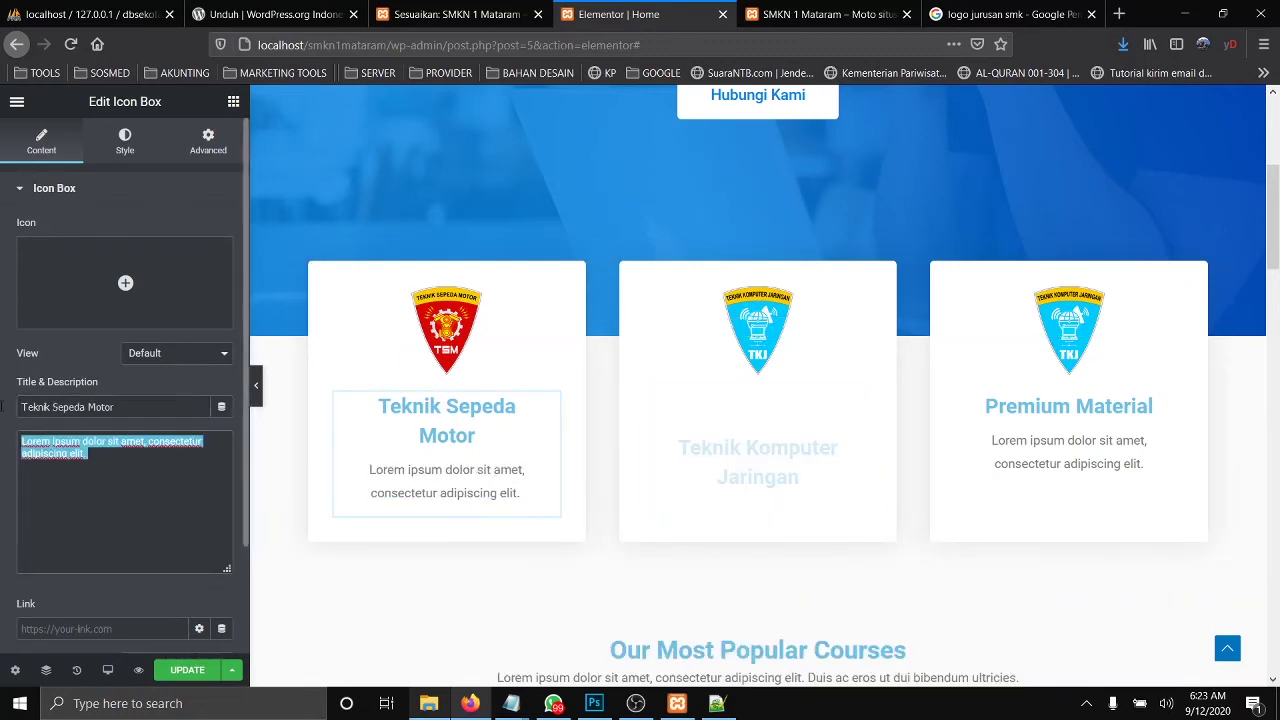
key(BackSpace)
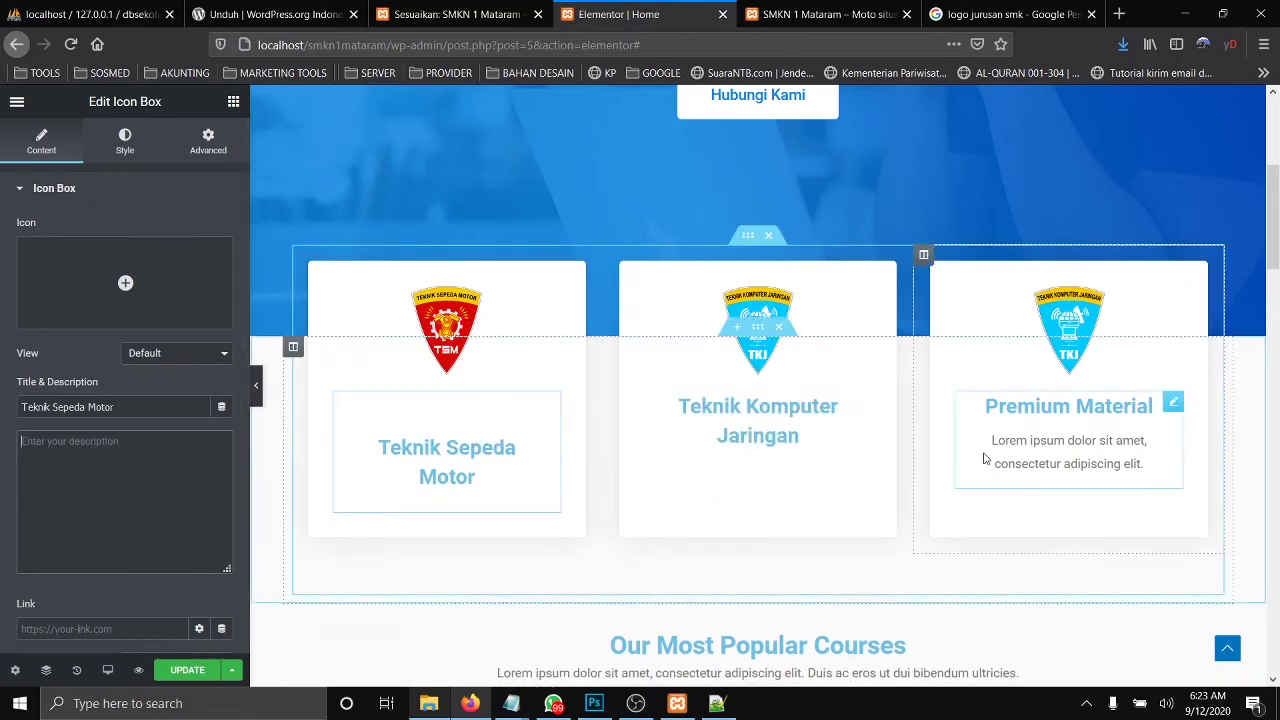
Step: Replace the TKJ logo in the Premium Material box with an uploaded 2 MESIN image and set its width to 41
click(1085, 414)
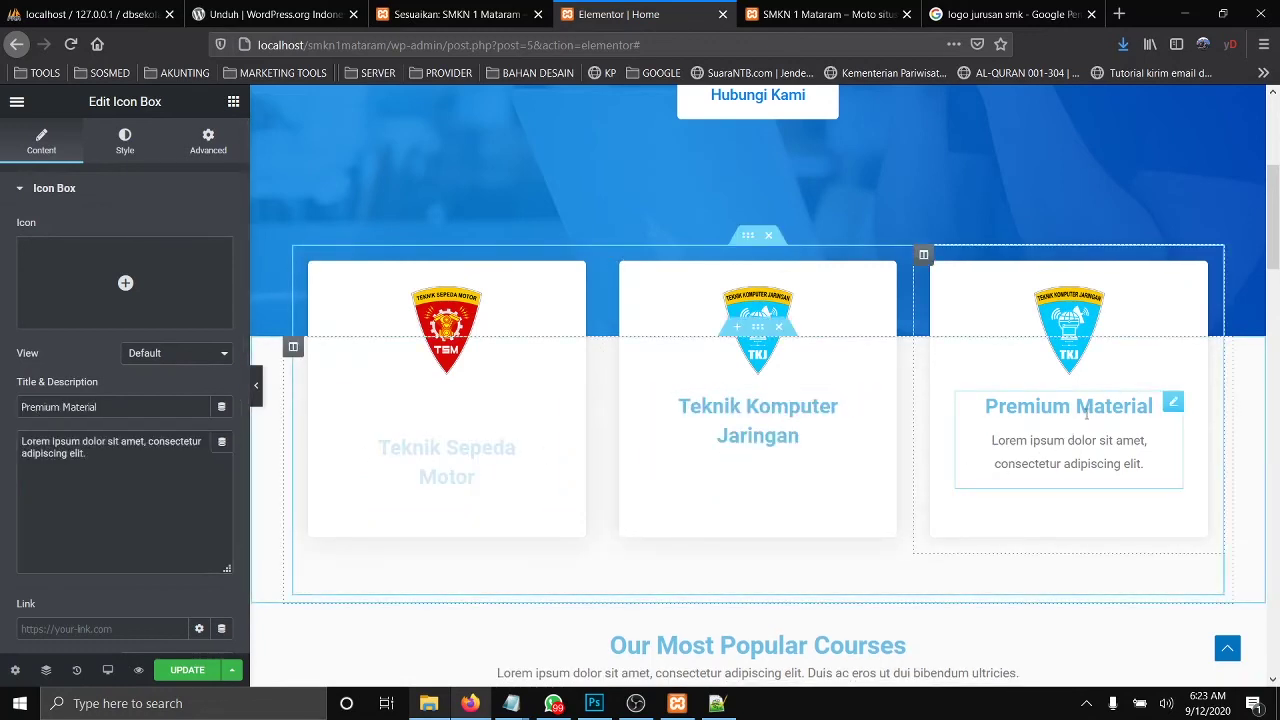
click(1066, 327)
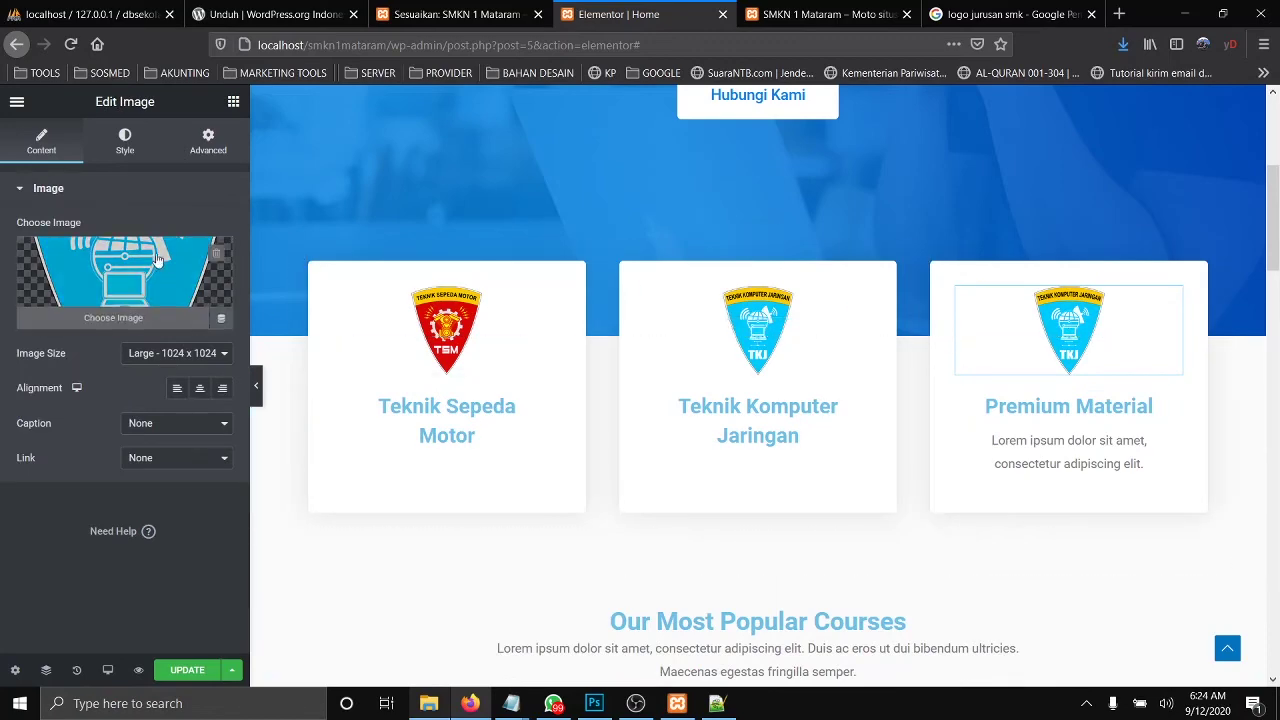
click(157, 261)
click(70, 175)
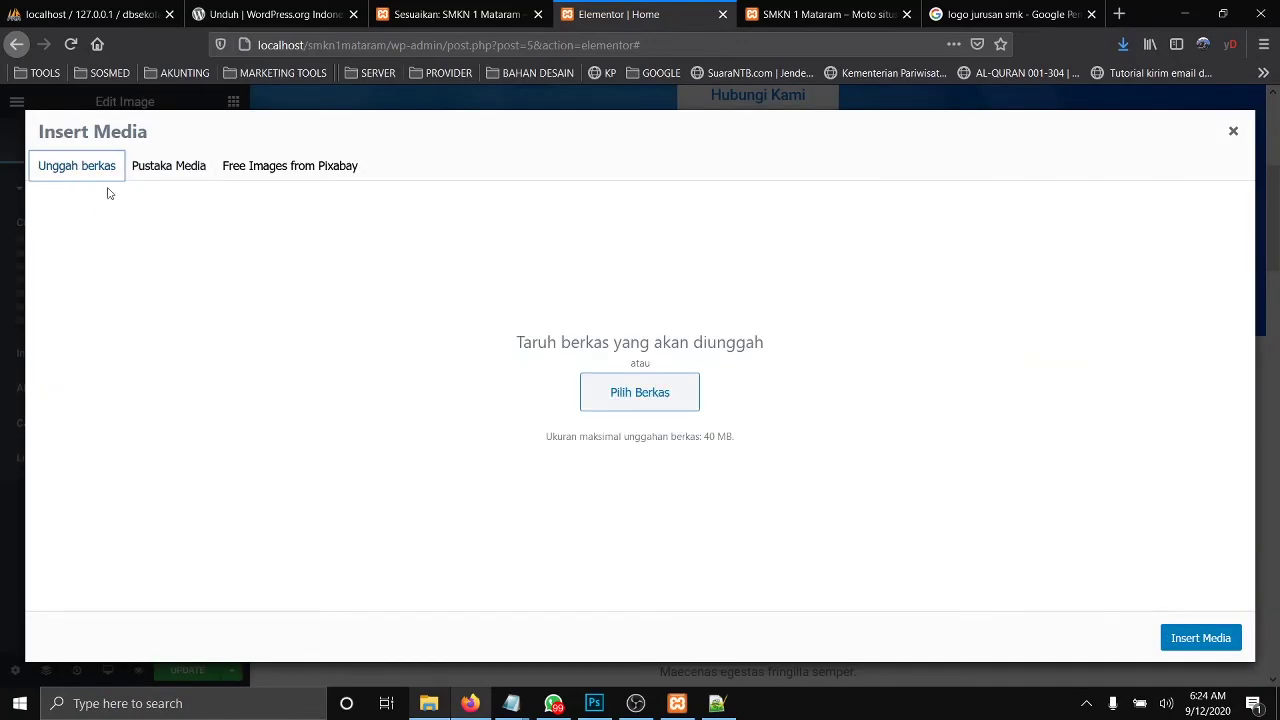
click(611, 394)
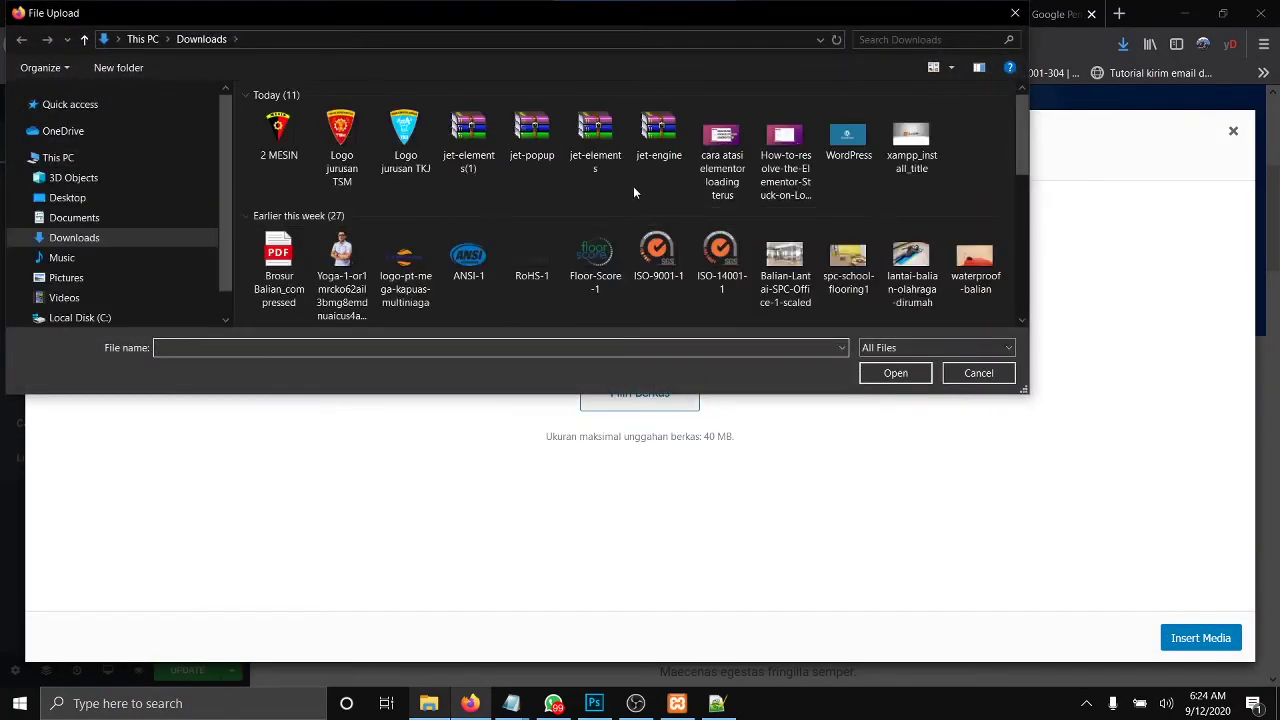
double_click(279, 136)
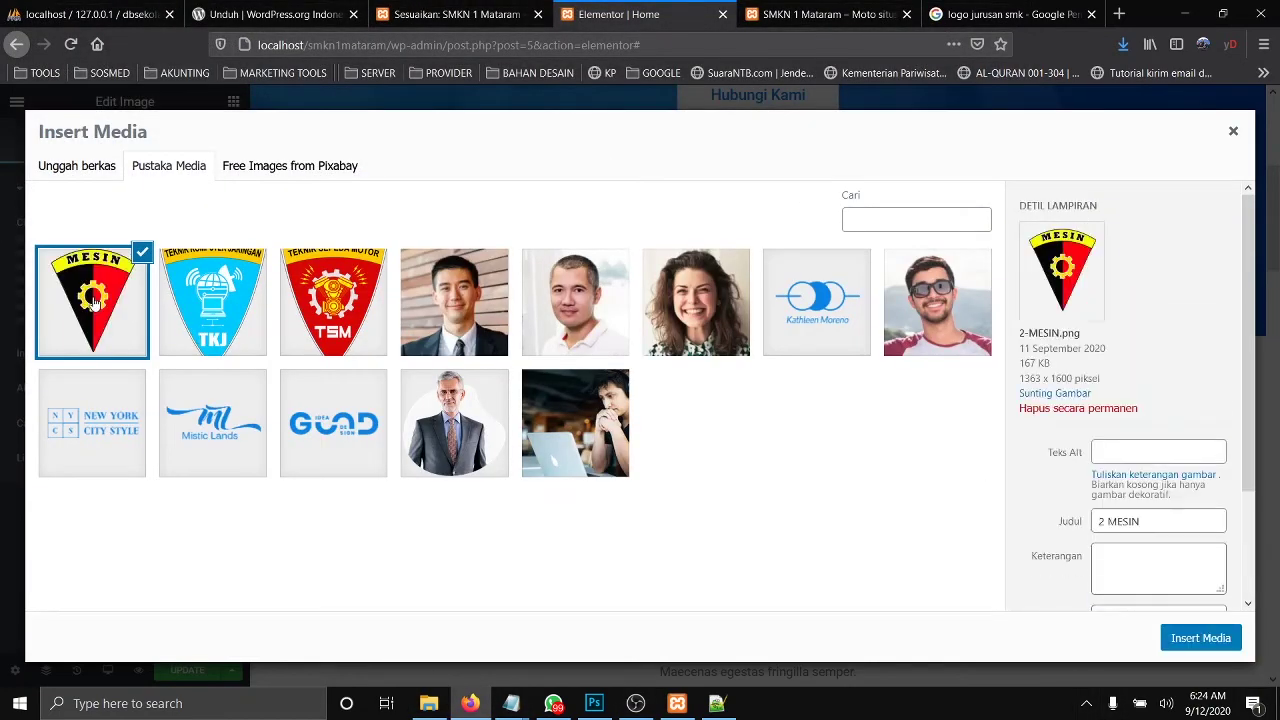
click(1200, 638)
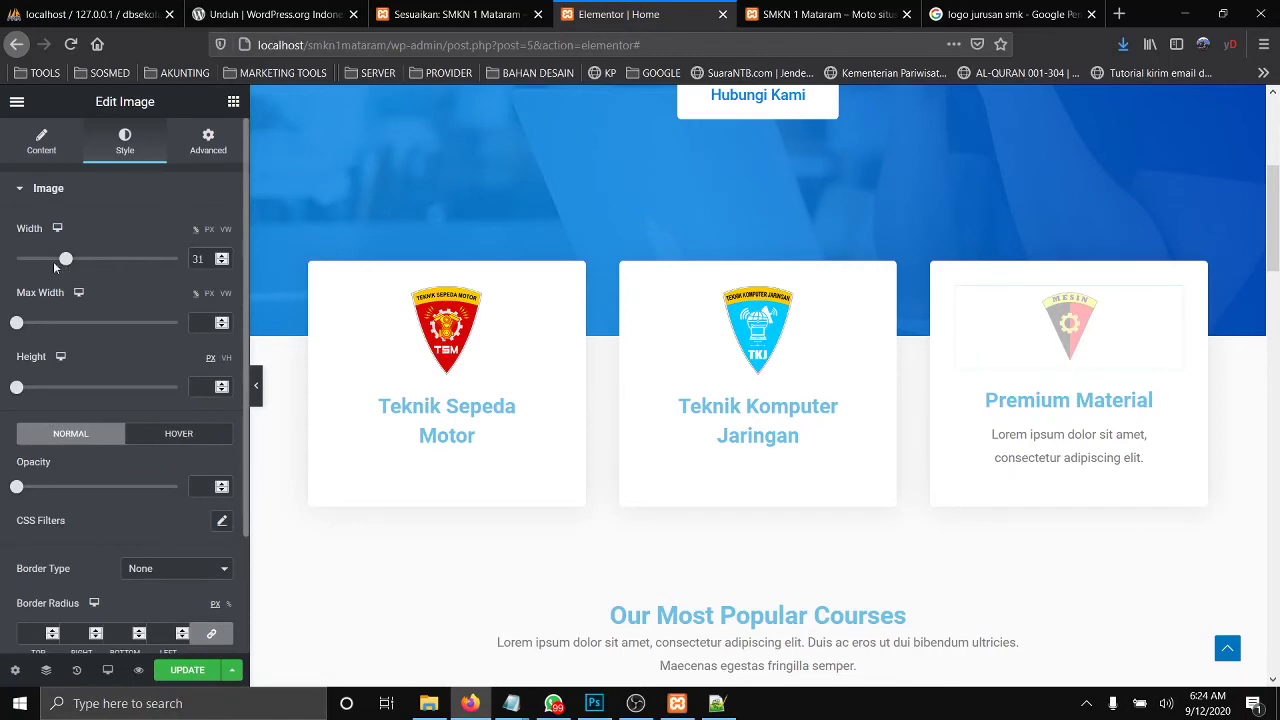
drag(66, 260, 83, 260)
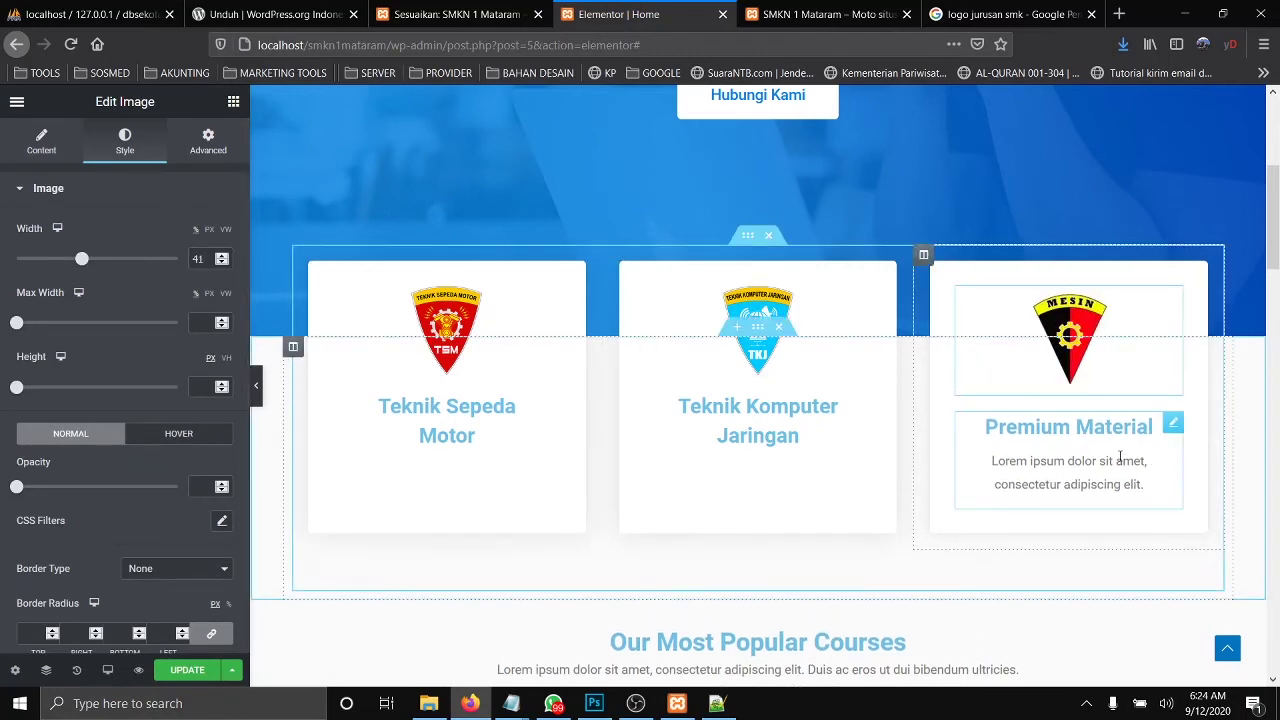
Step: Delete the placeholder description from the Premium Material box
click(1120, 458)
drag(90, 453, 2, 380)
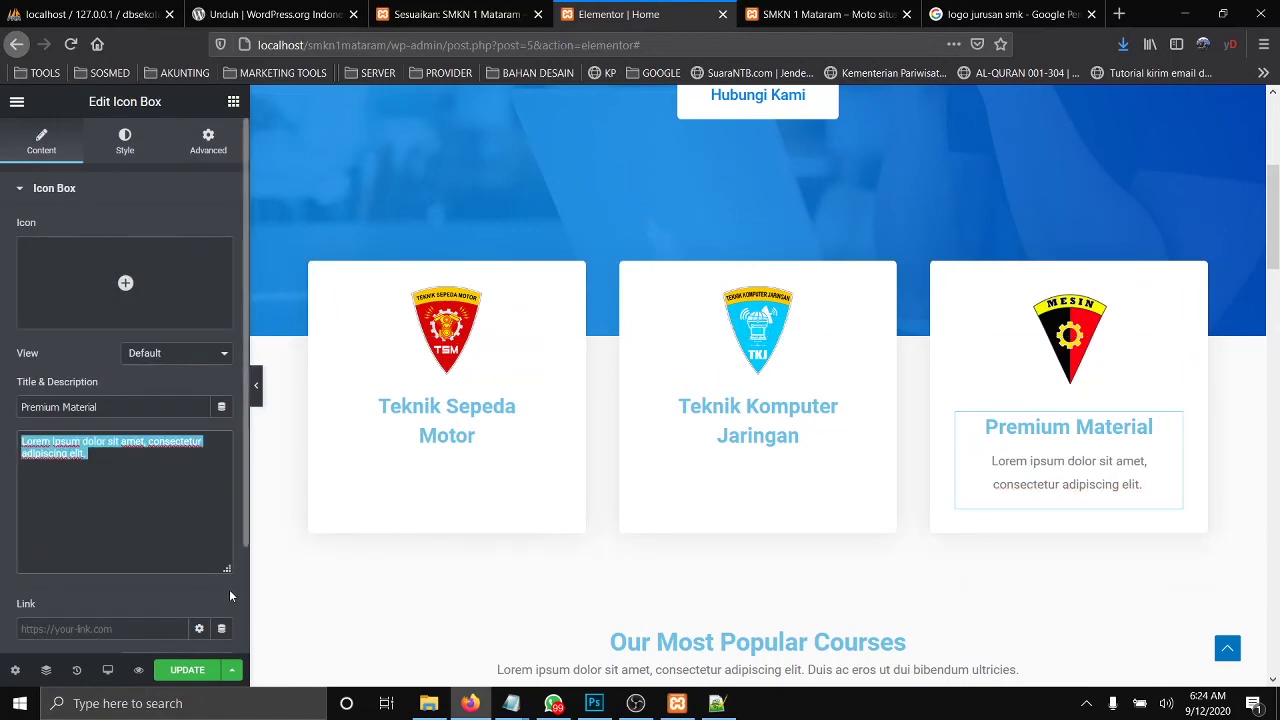
key(BackSpace)
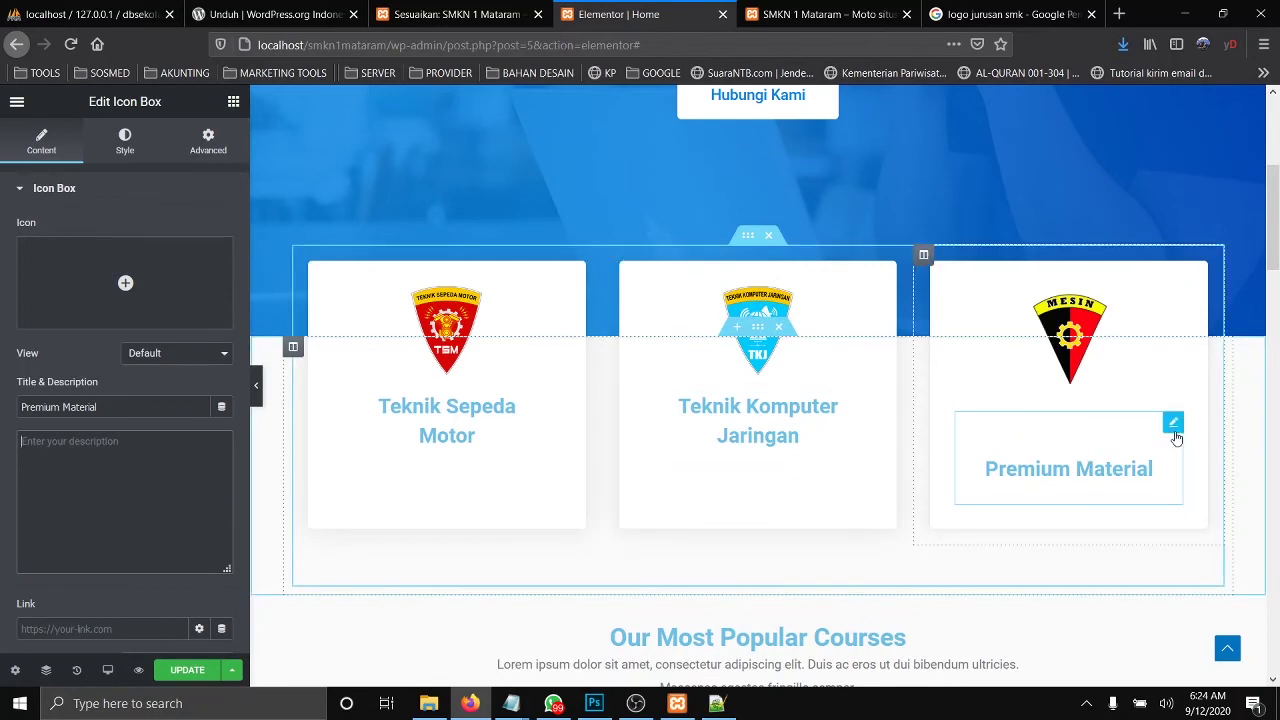
click(112, 410)
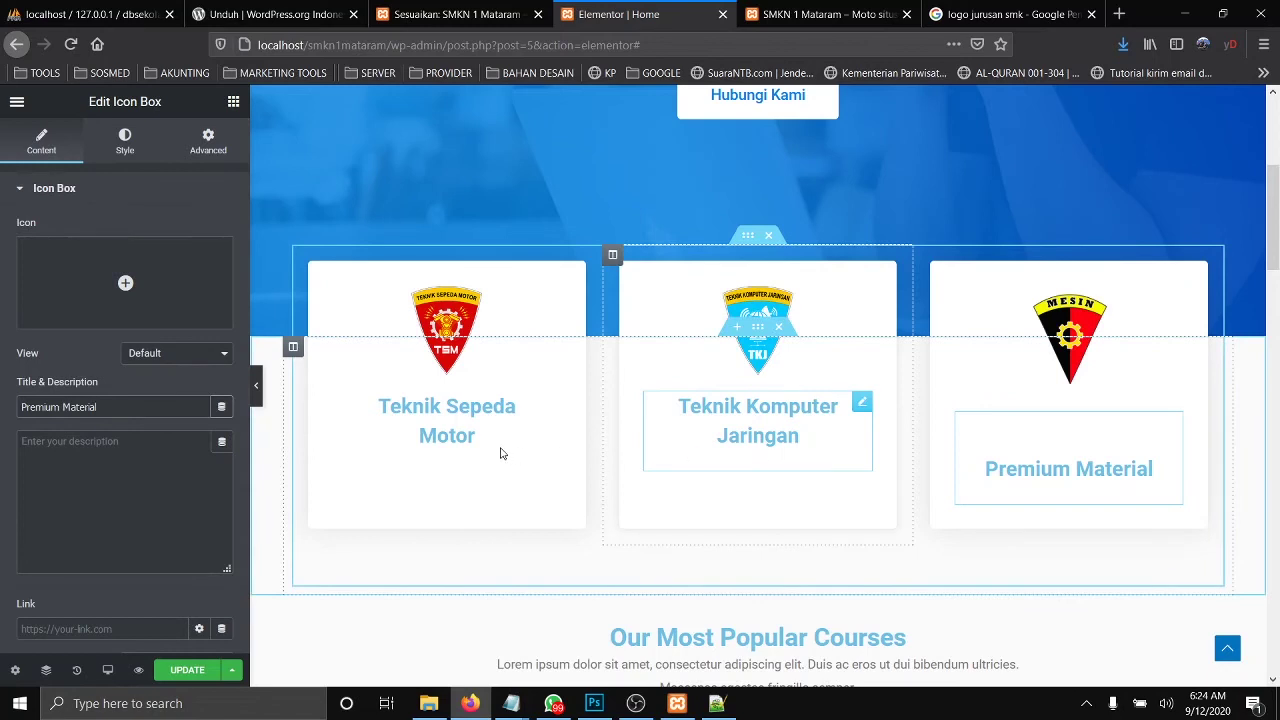
click(505, 448)
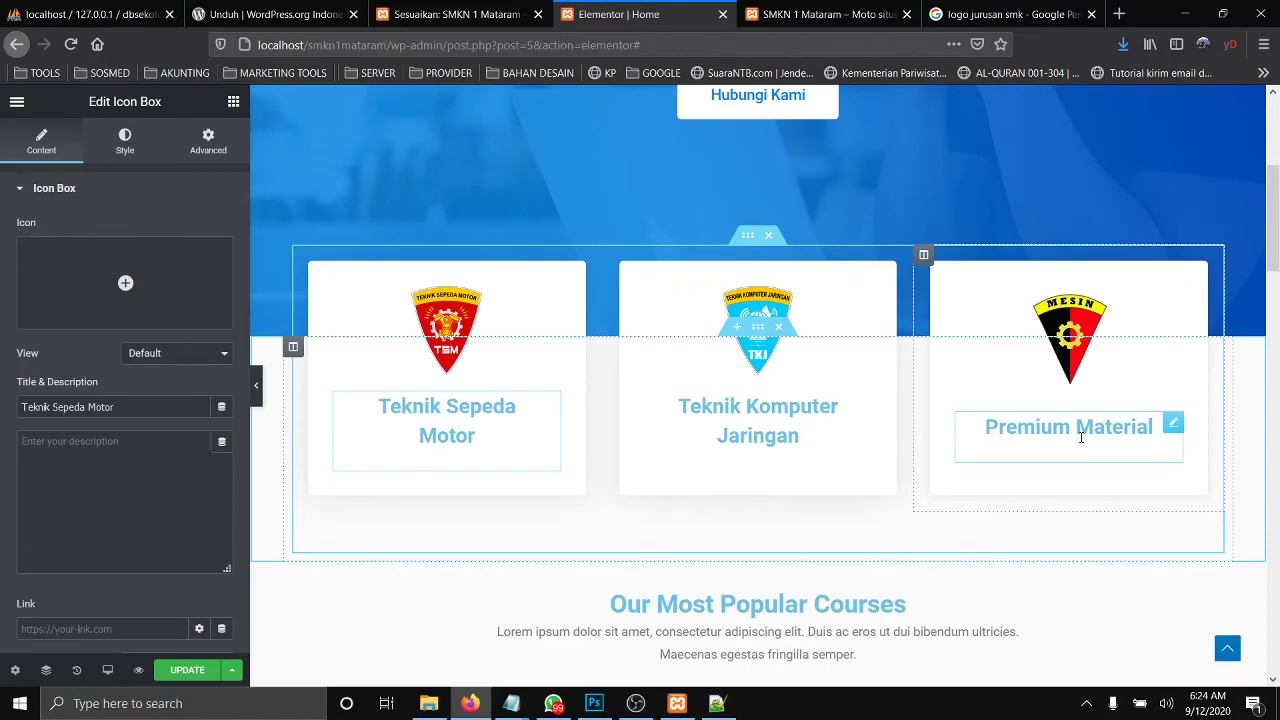
Step: Change the Premium Material box's title to "Teknik Mesin SMK Mataram" and update the page
click(1081, 437)
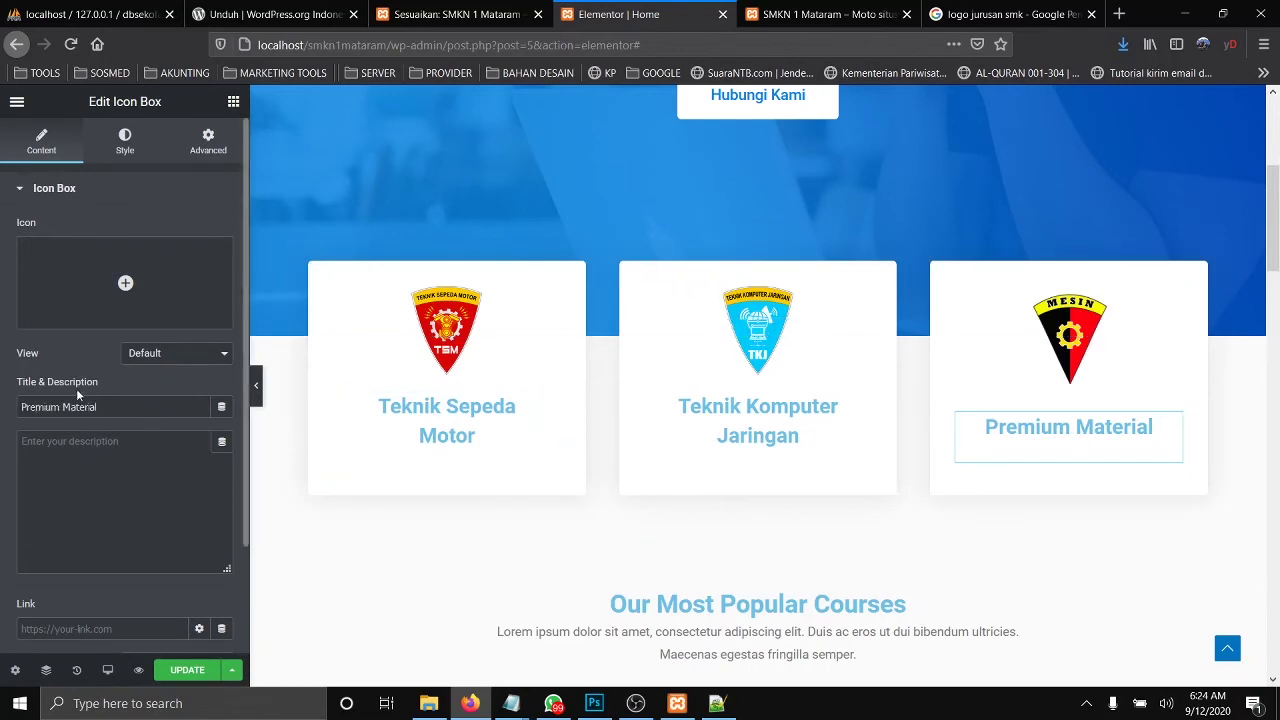
text(T)
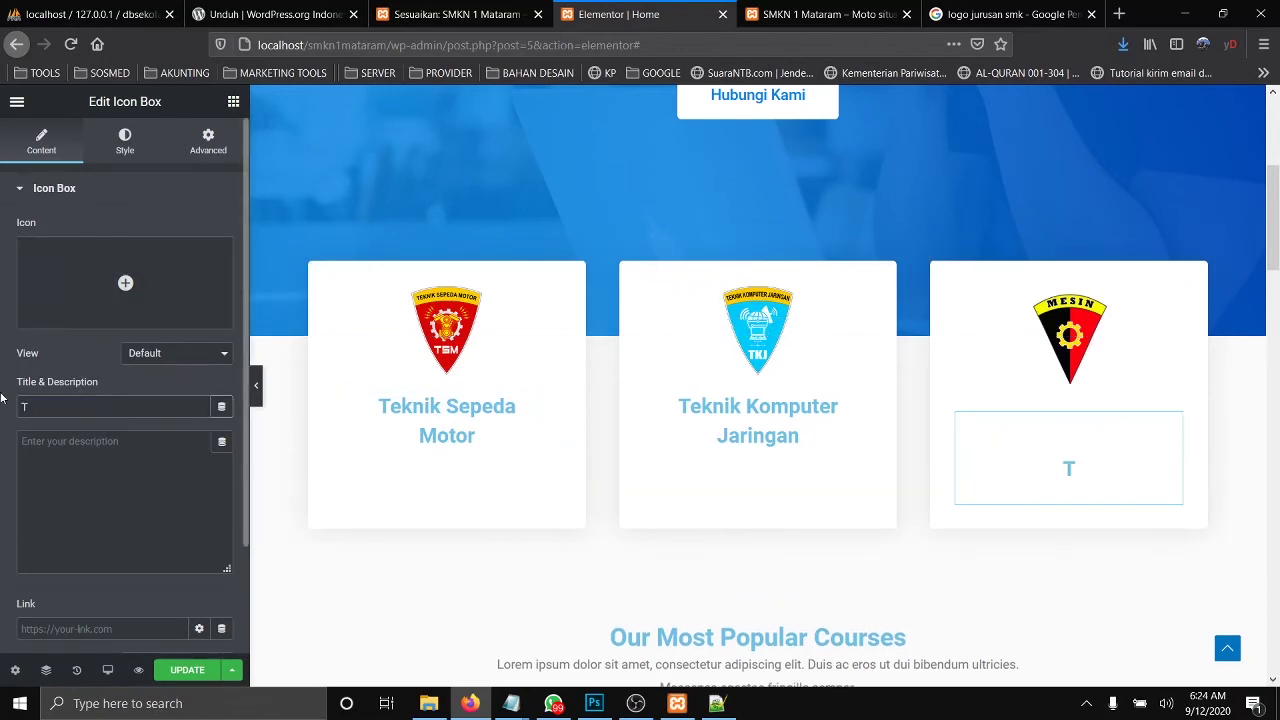
text(eknik Mesin)
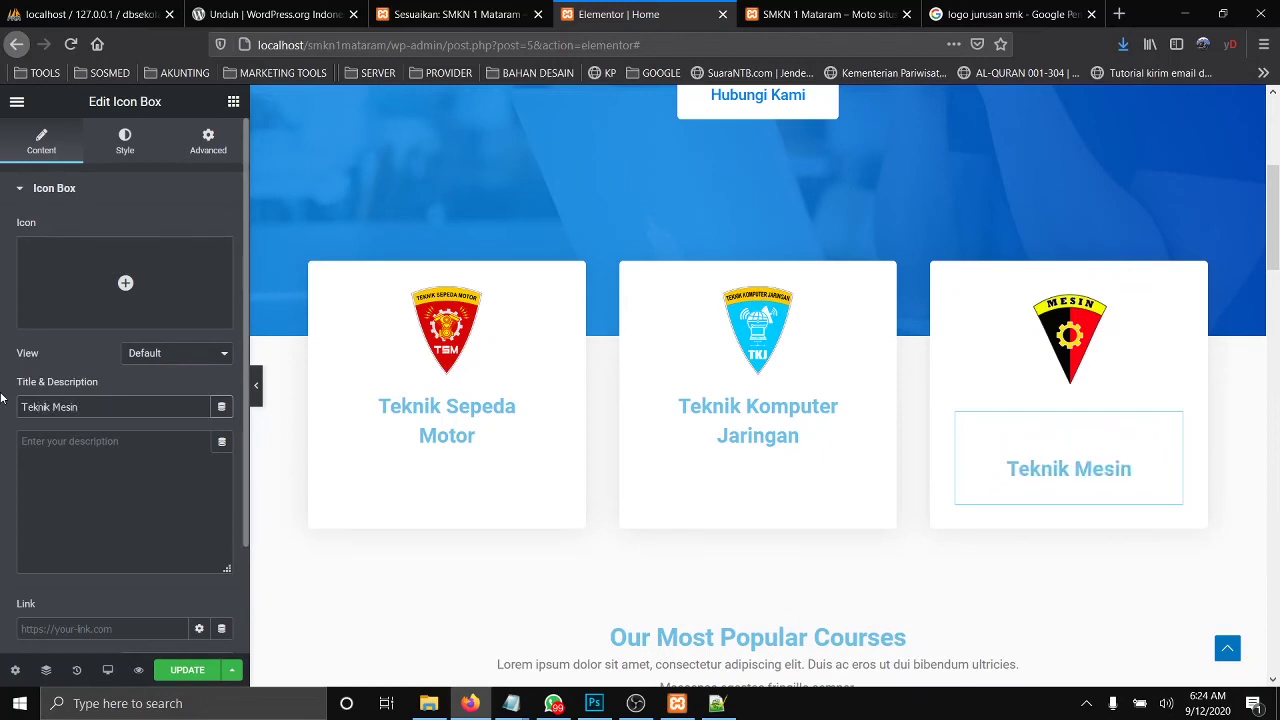
text( SMK)
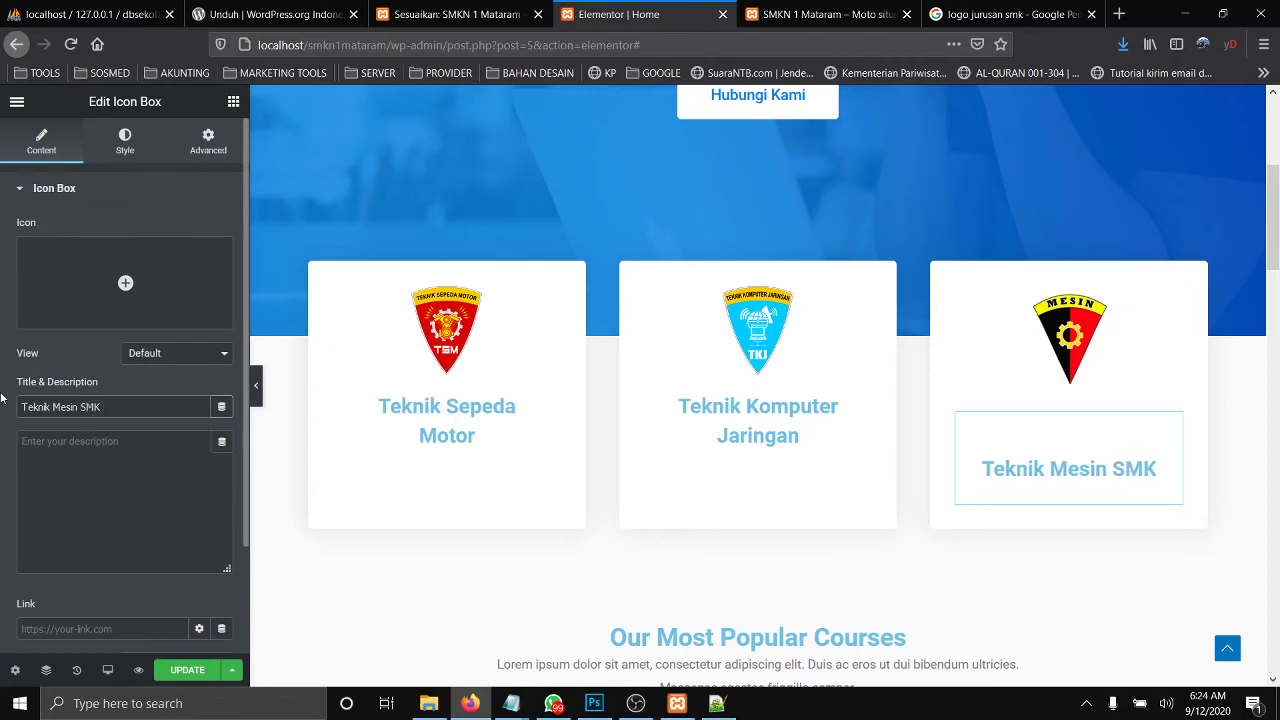
text( Mataram)
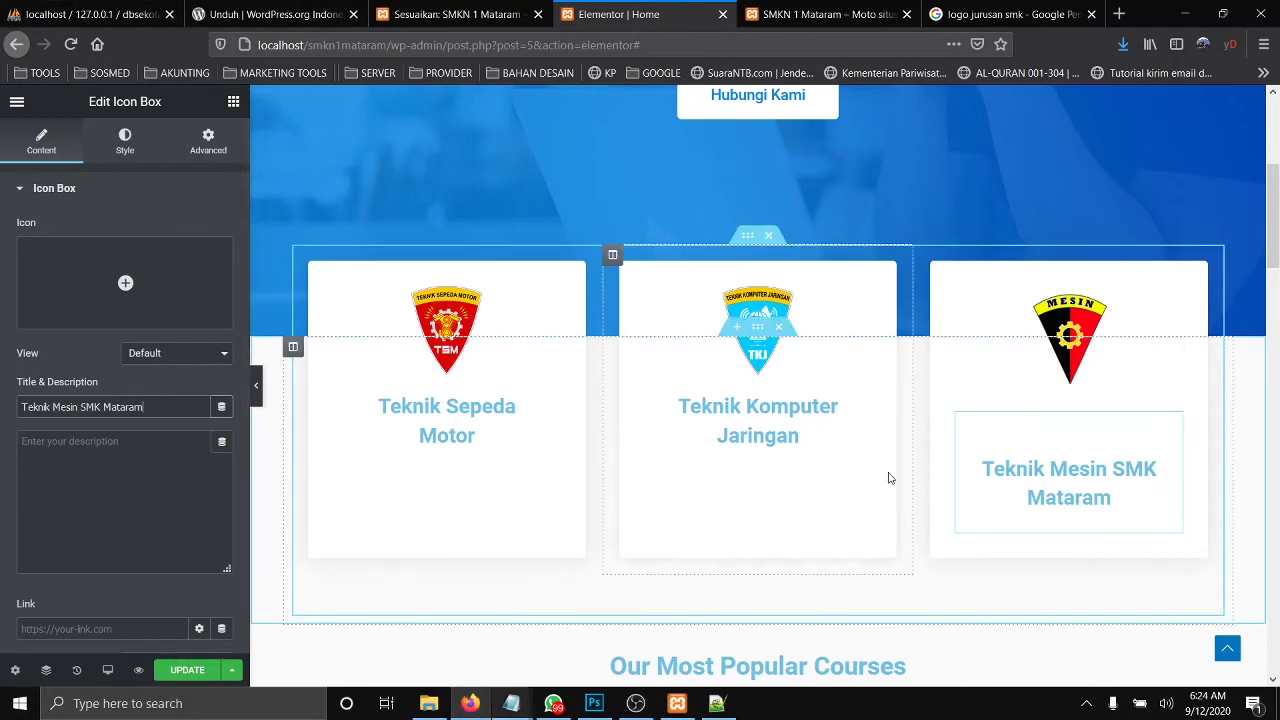
click(1160, 378)
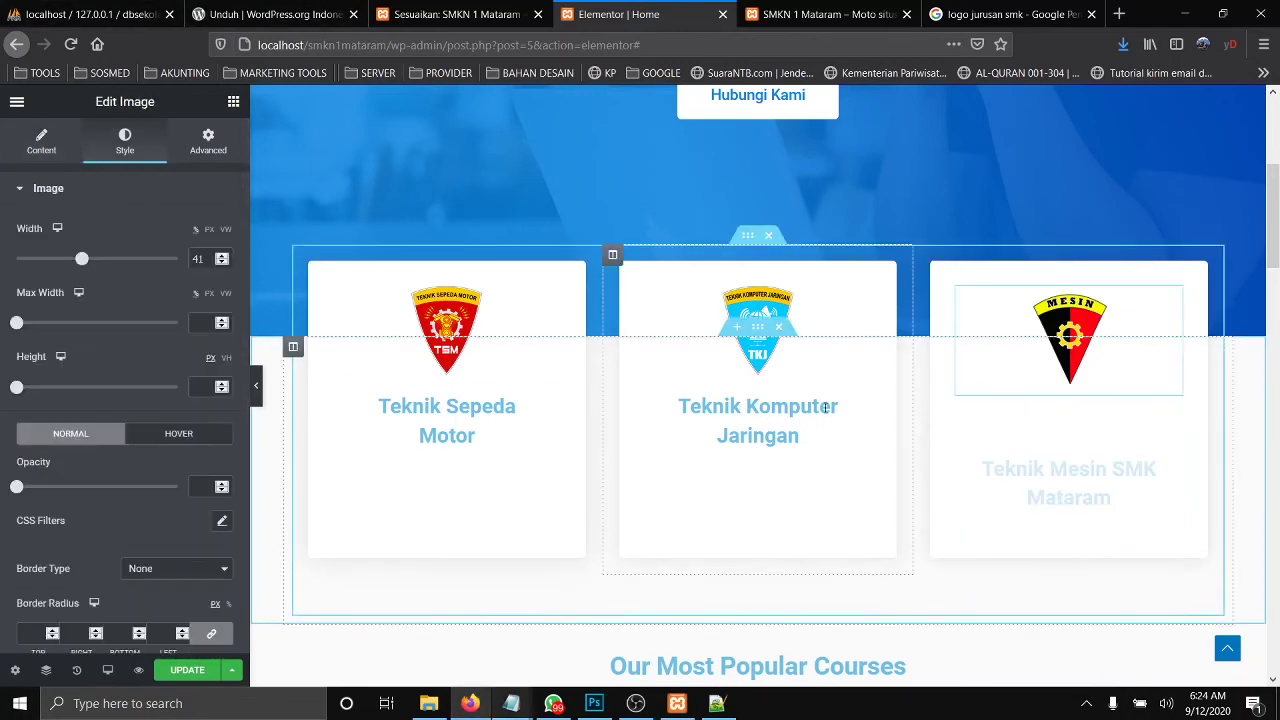
click(848, 416)
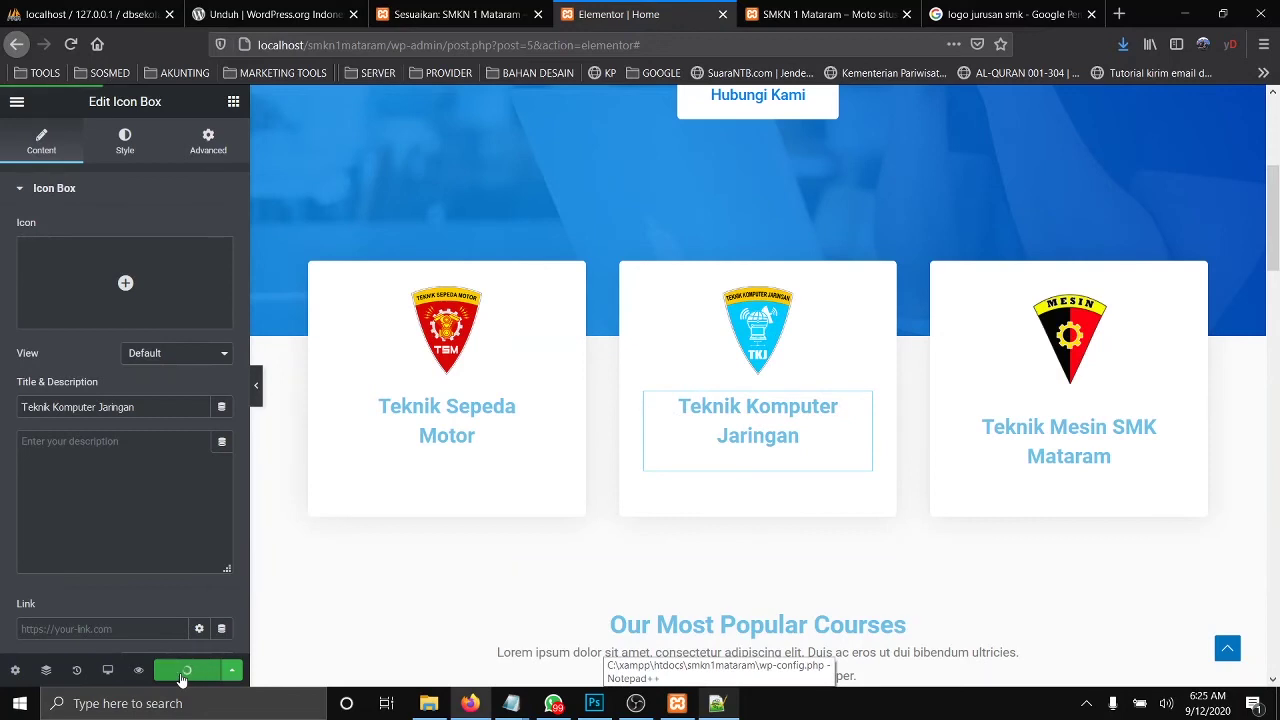
Step: Review the page preview, checking the department boxes and the sections below them
click(806, 16)
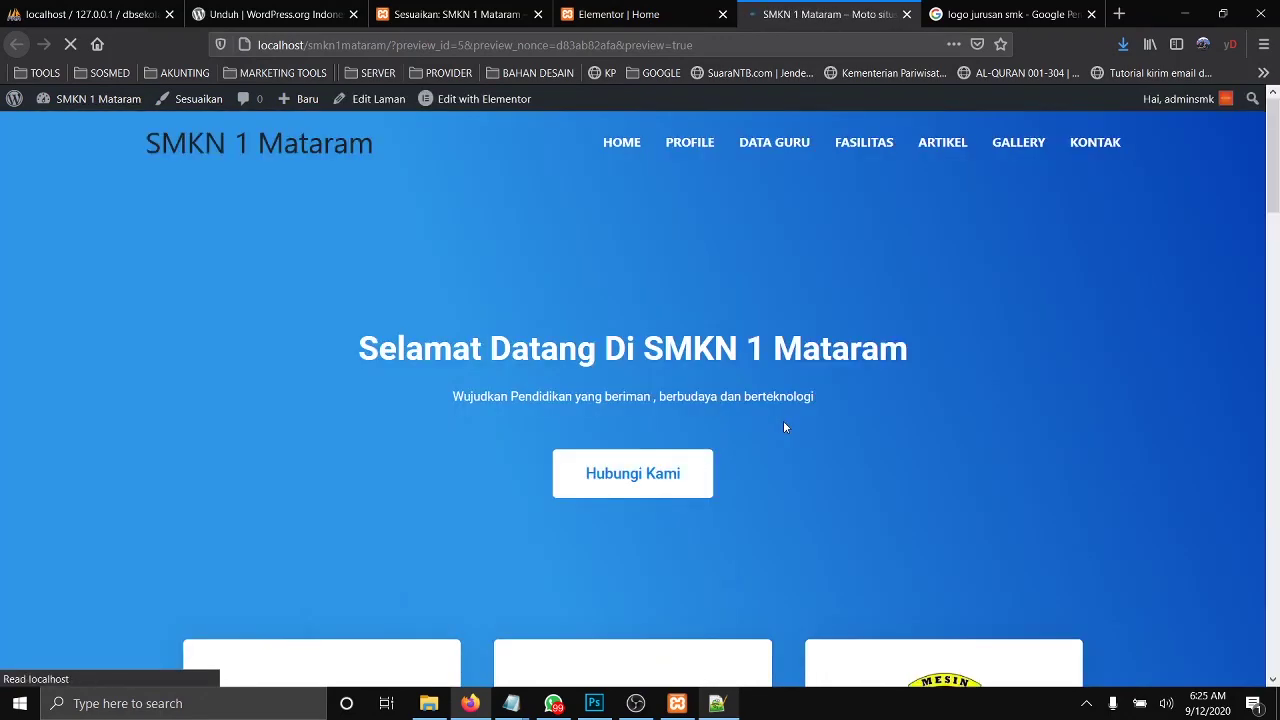
scroll(772, 425, down, 3)
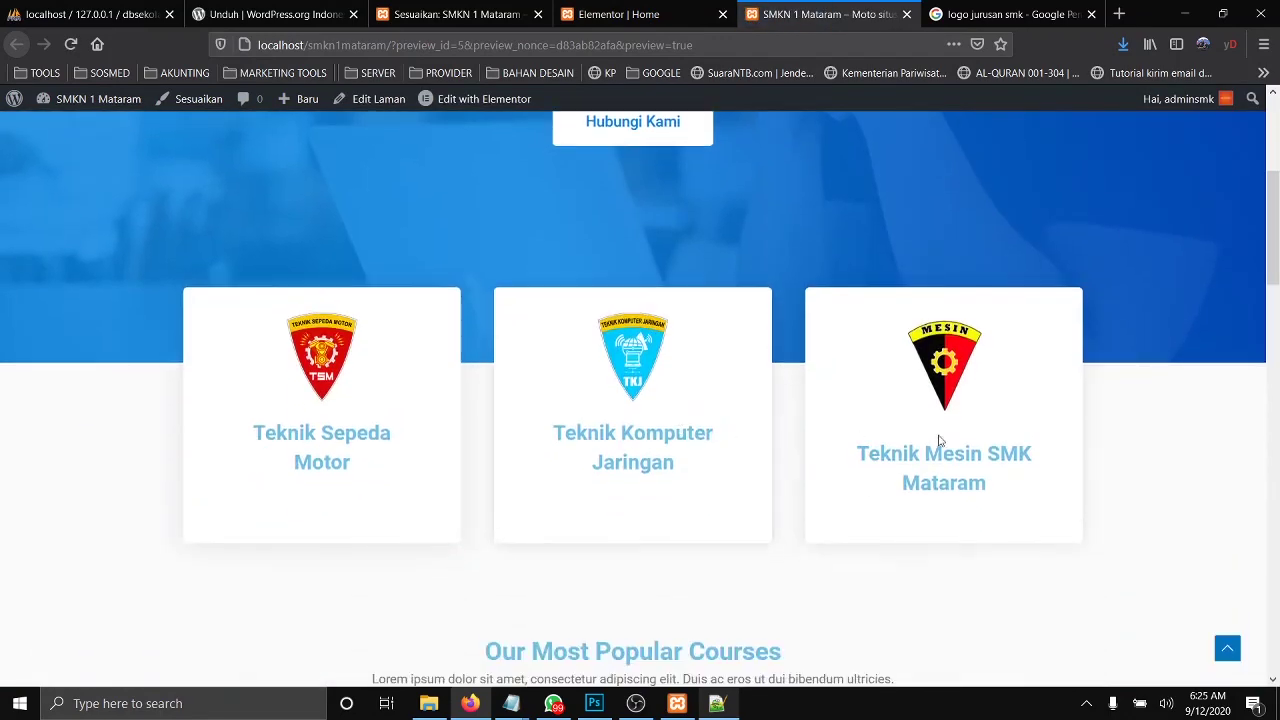
scroll(750, 515, down, 4)
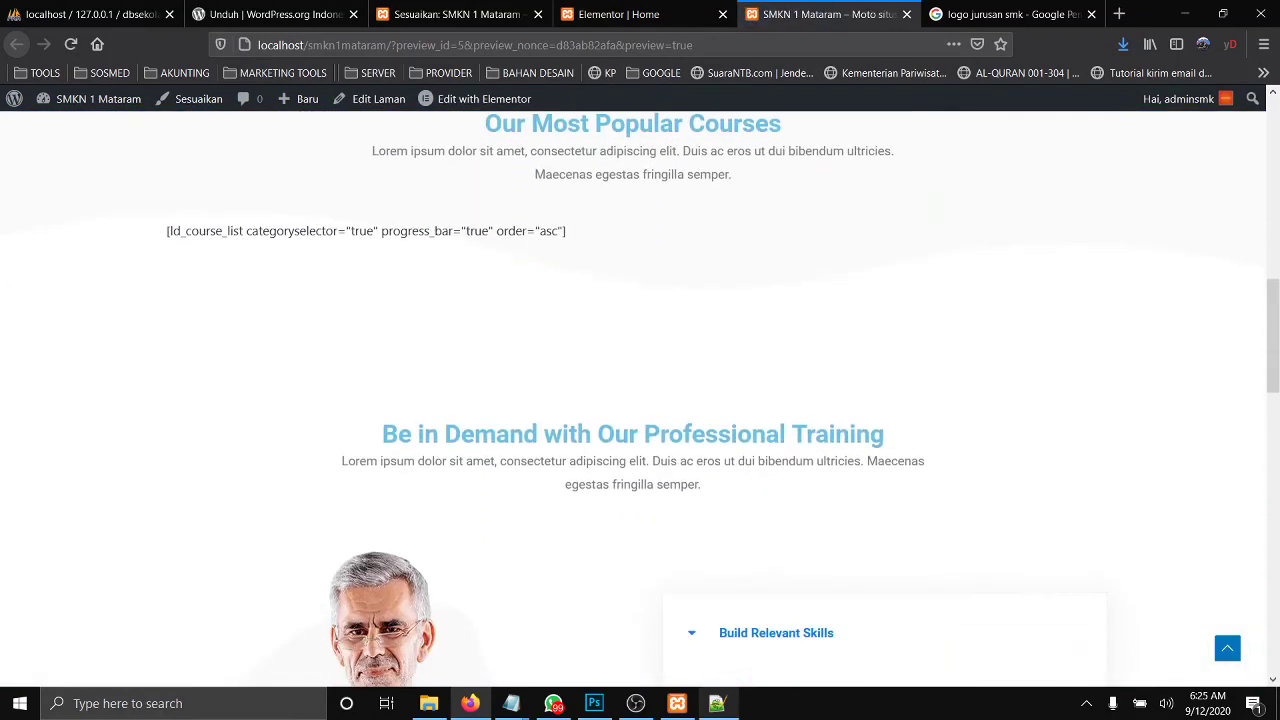
scroll(746, 515, up, 1)
scroll(744, 530, down, 4)
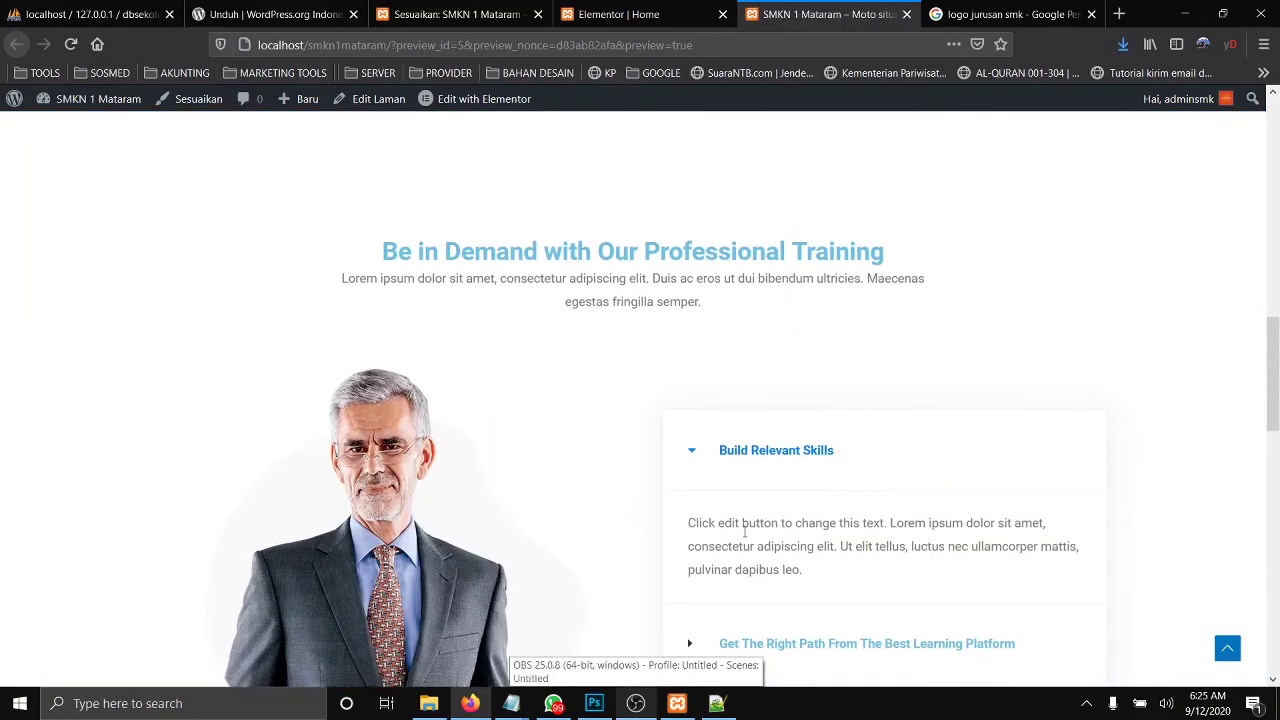
scroll(745, 538, up, 8)
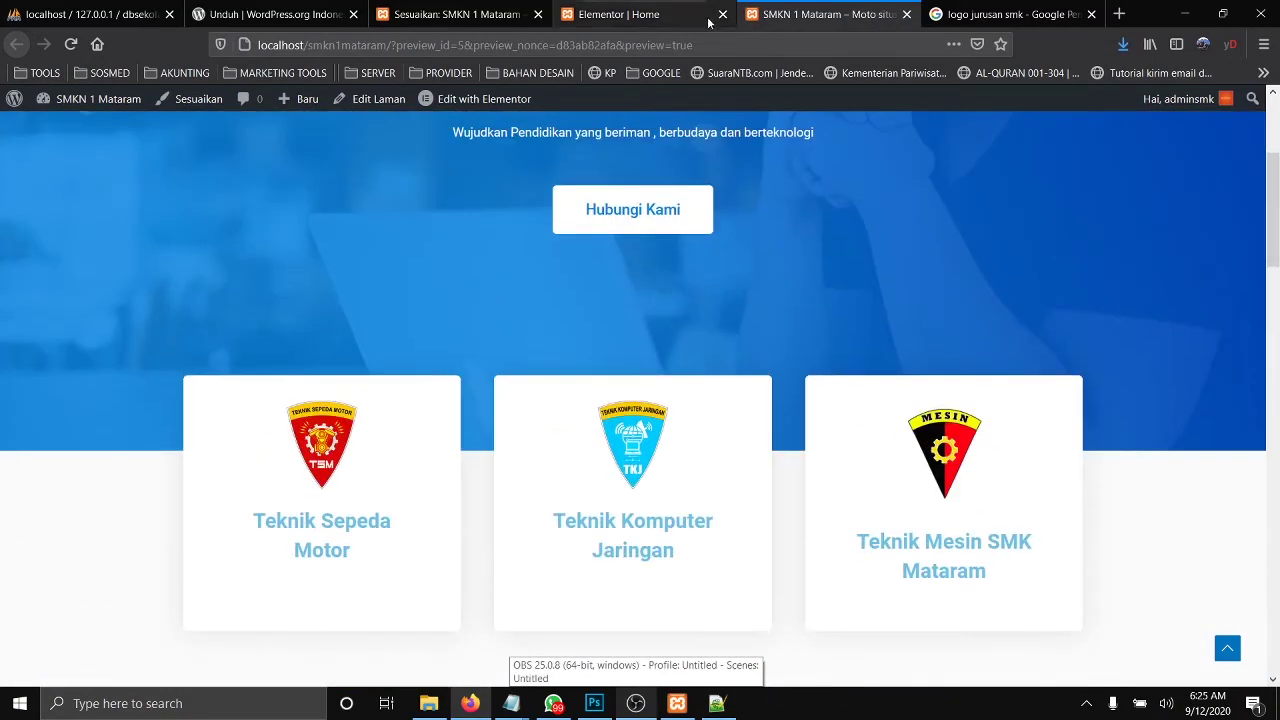
Step: Delete the section containing the course list shortcode from the Elementor page
click(670, 14)
scroll(730, 370, down, 5)
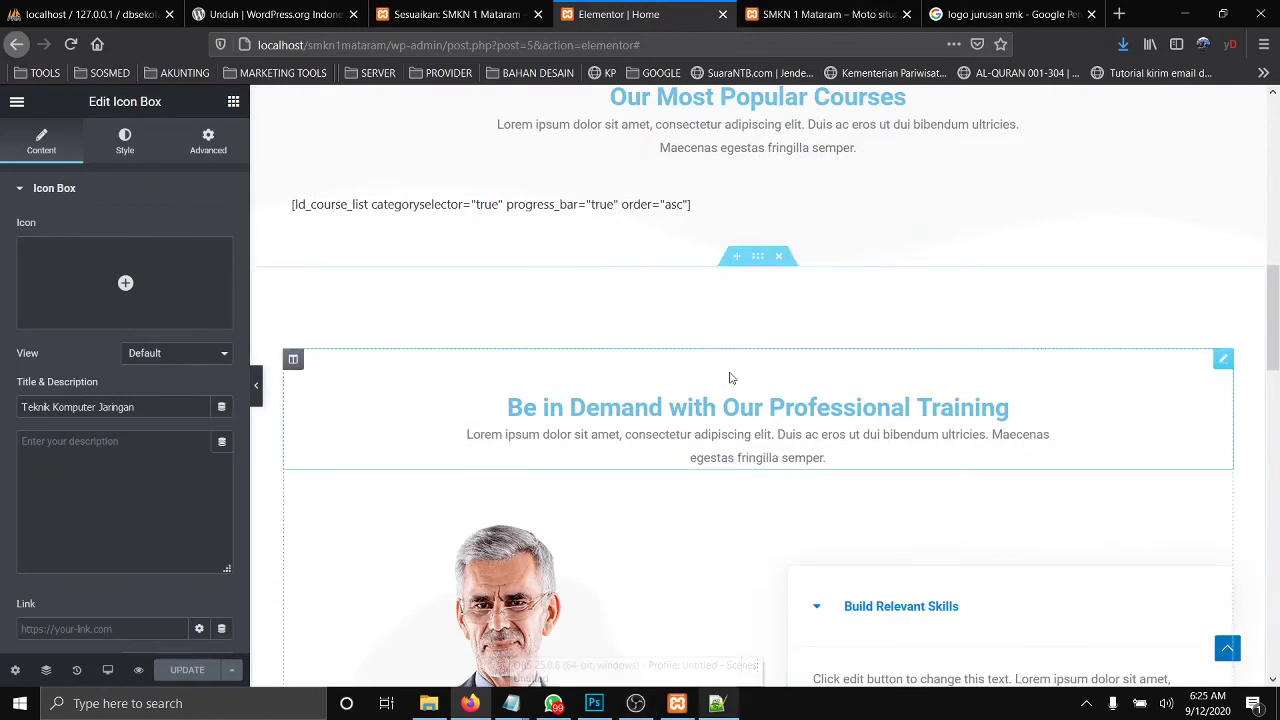
scroll(730, 360, up, 2)
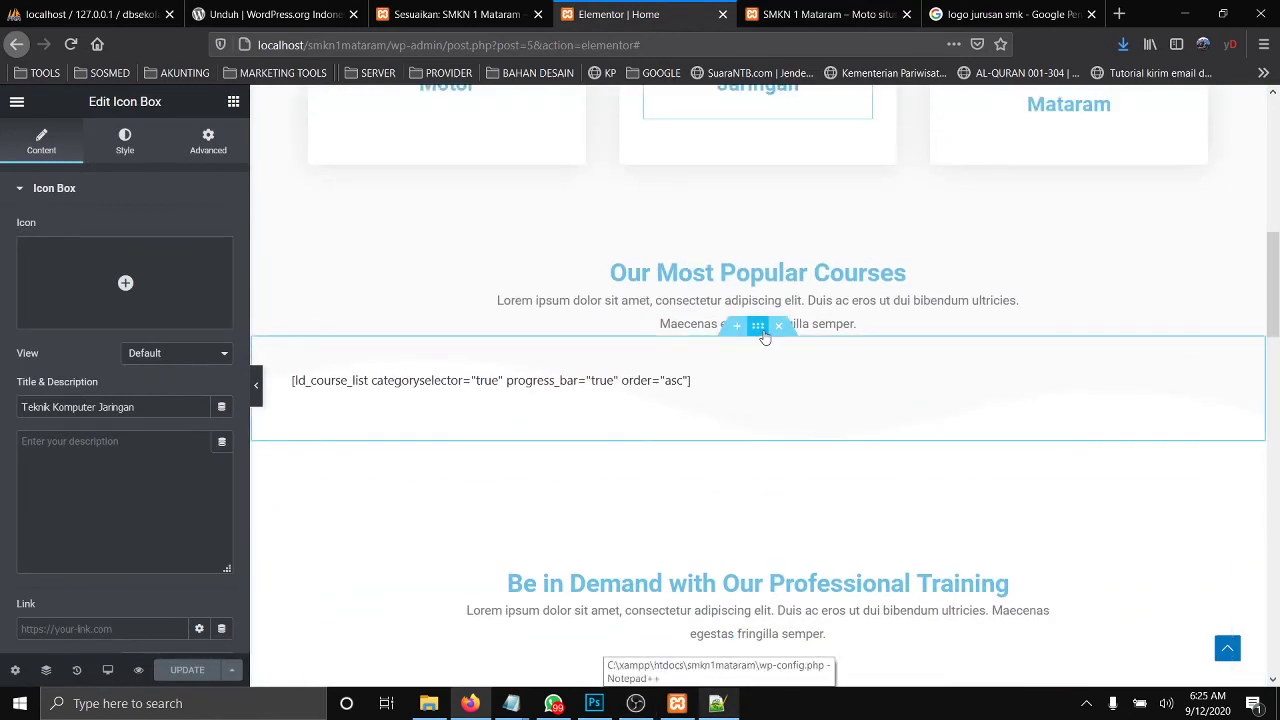
click(760, 330)
click(787, 452)
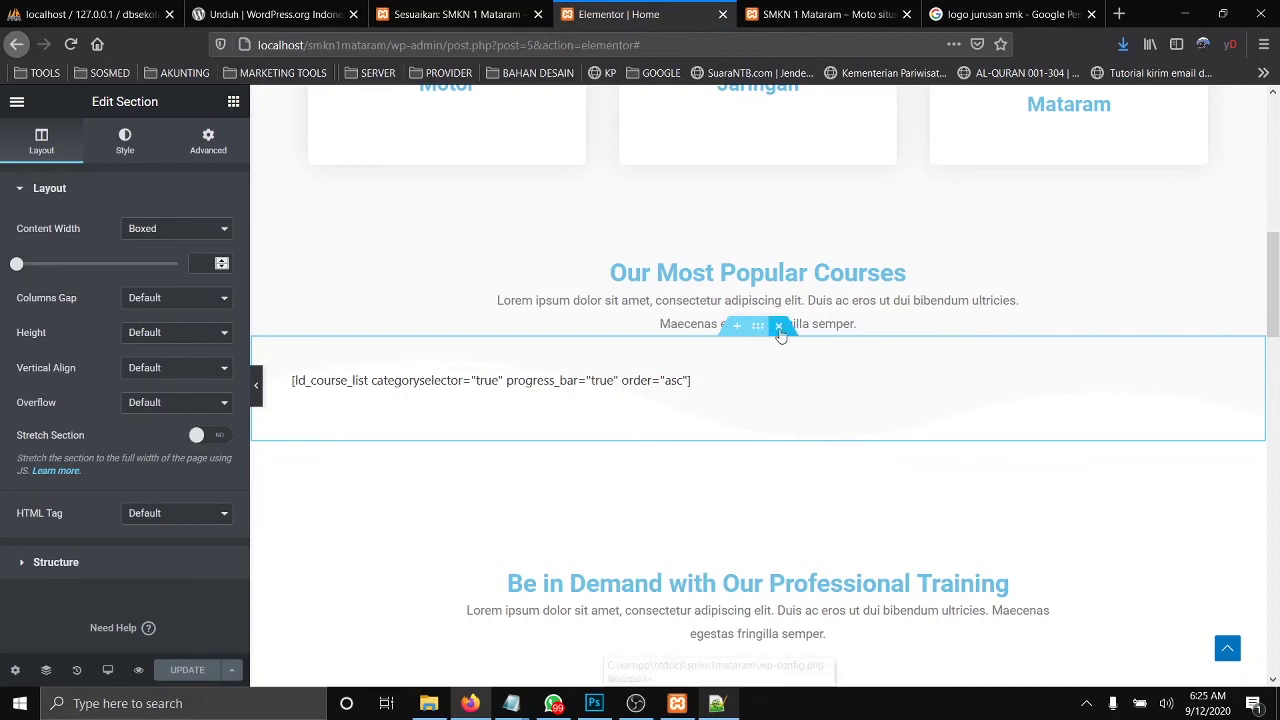
click(803, 335)
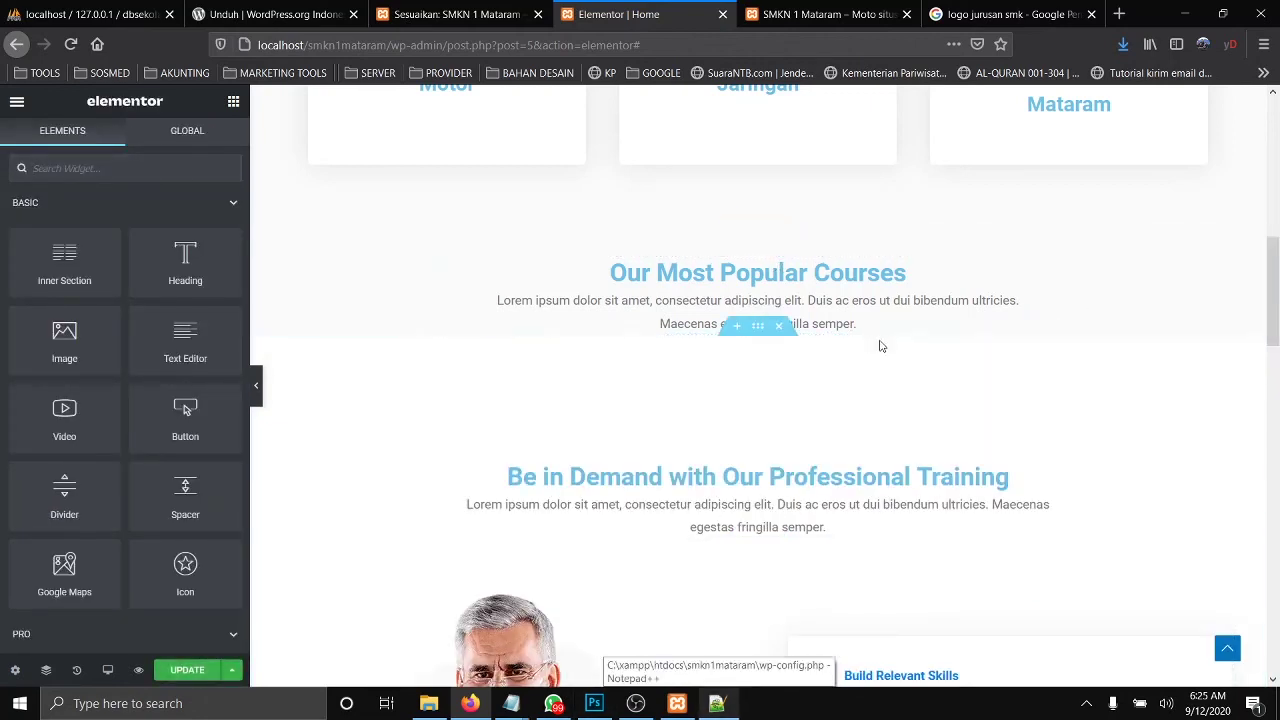
Step: Delete the "Our Most Popular Courses" heading section beneath the department boxes
scroll(880, 346, down, 3)
scroll(880, 343, up, 5)
mouse_move(791, 338)
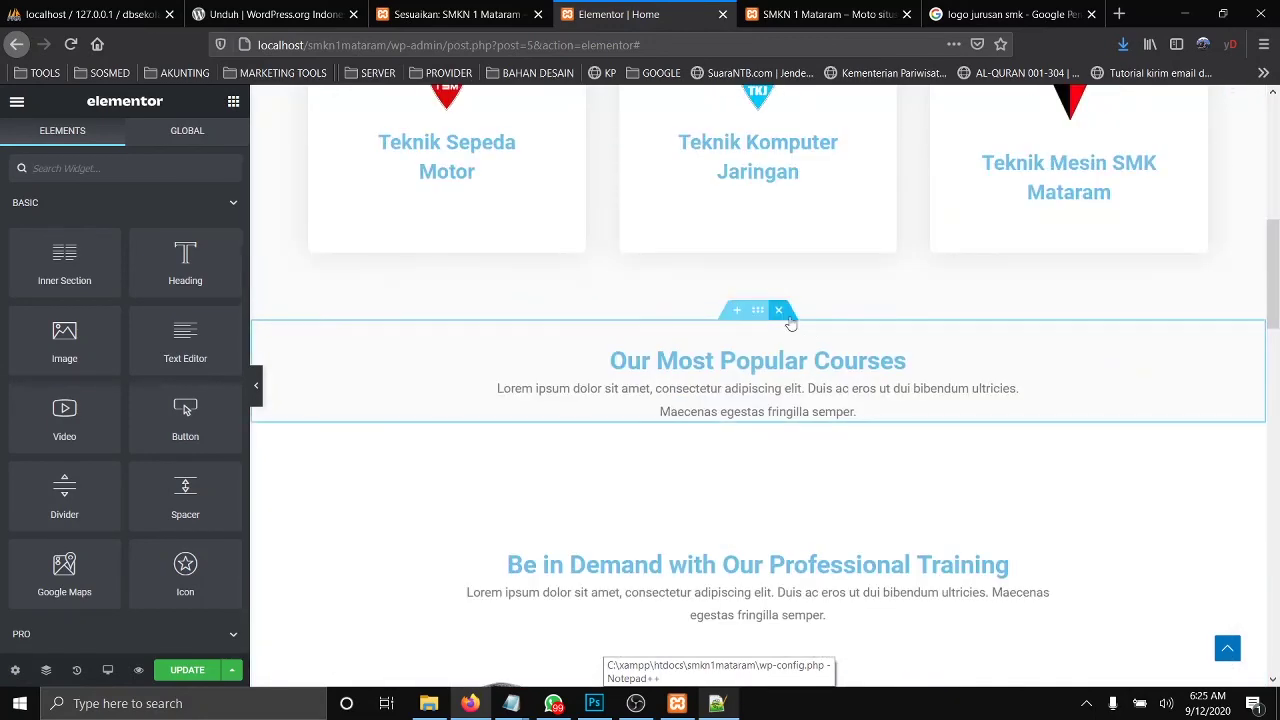
click(780, 314)
Step: Change the "Be in Demand with Our Professional Training" heading to "Sambutan Kepala Sekolah"
scroll(1006, 529, down, 4)
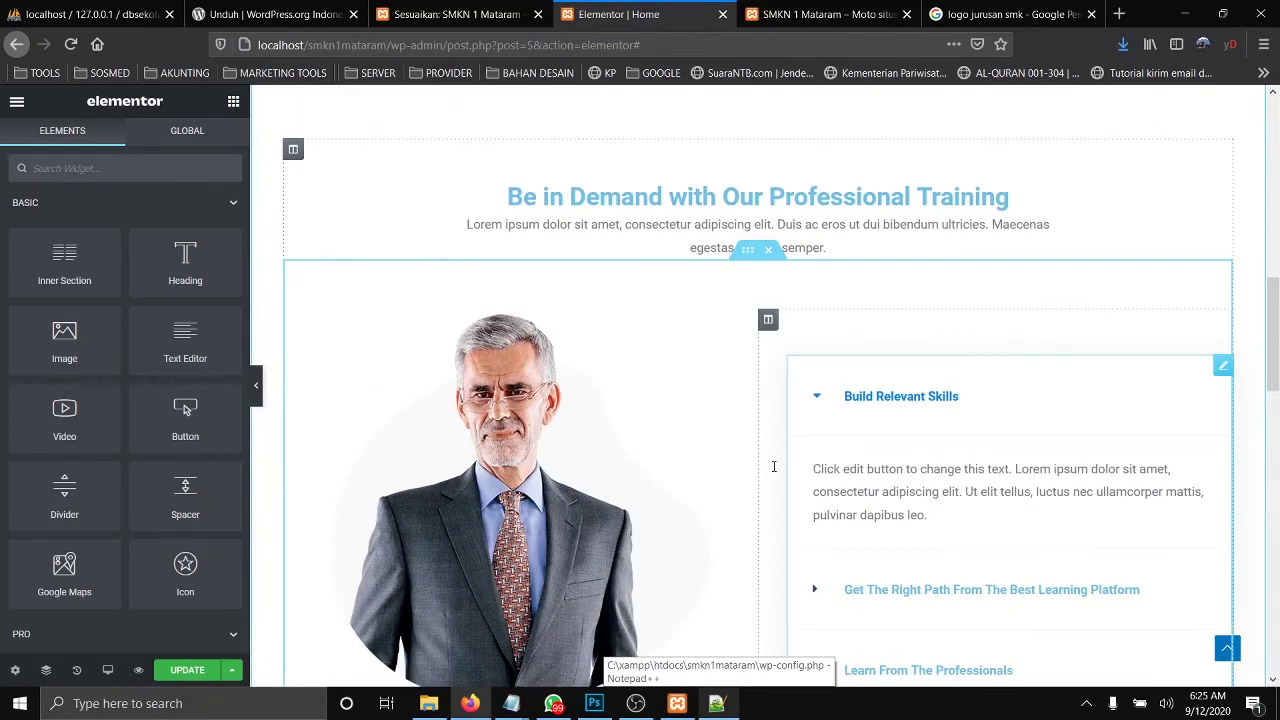
click(679, 206)
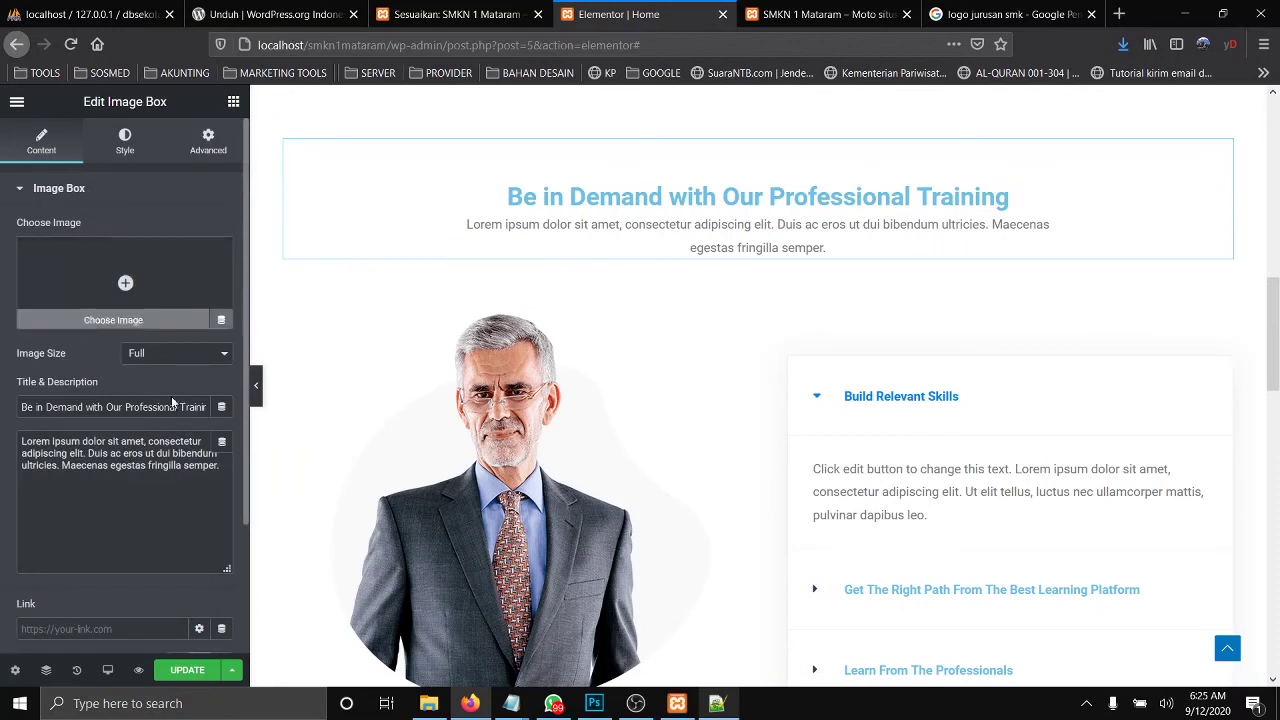
triple_click(199, 418)
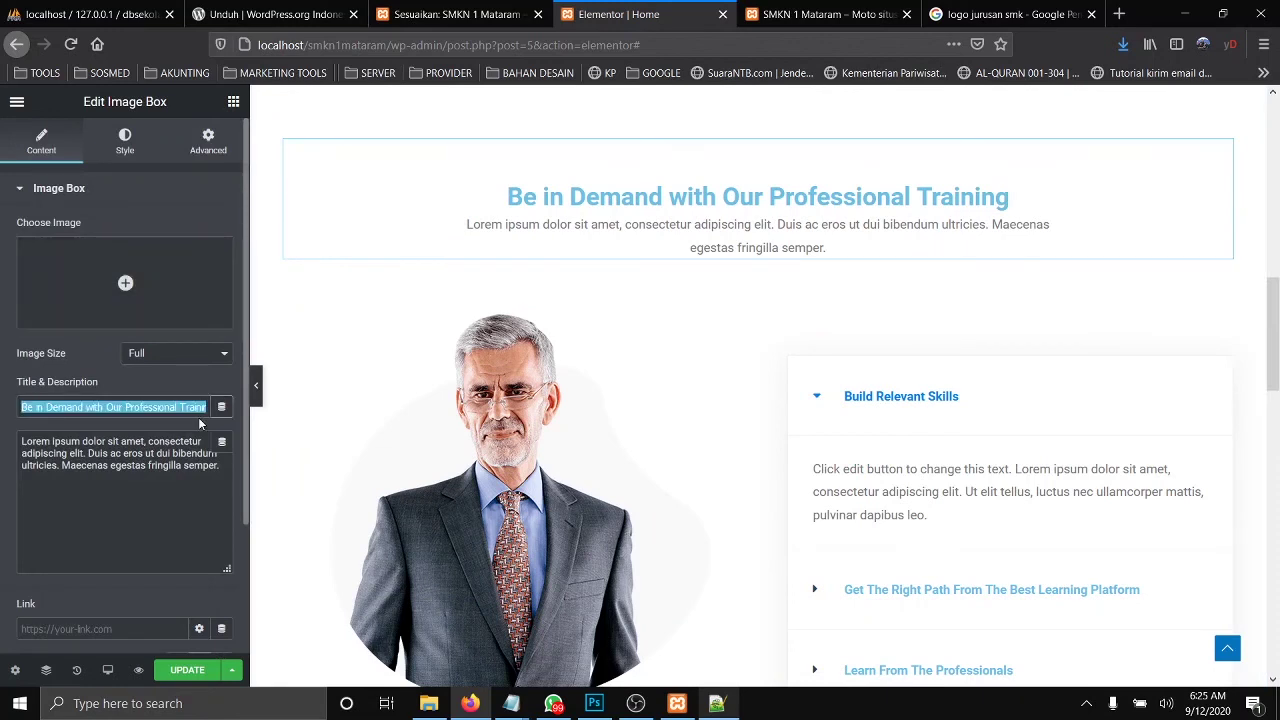
text(Sambuta)
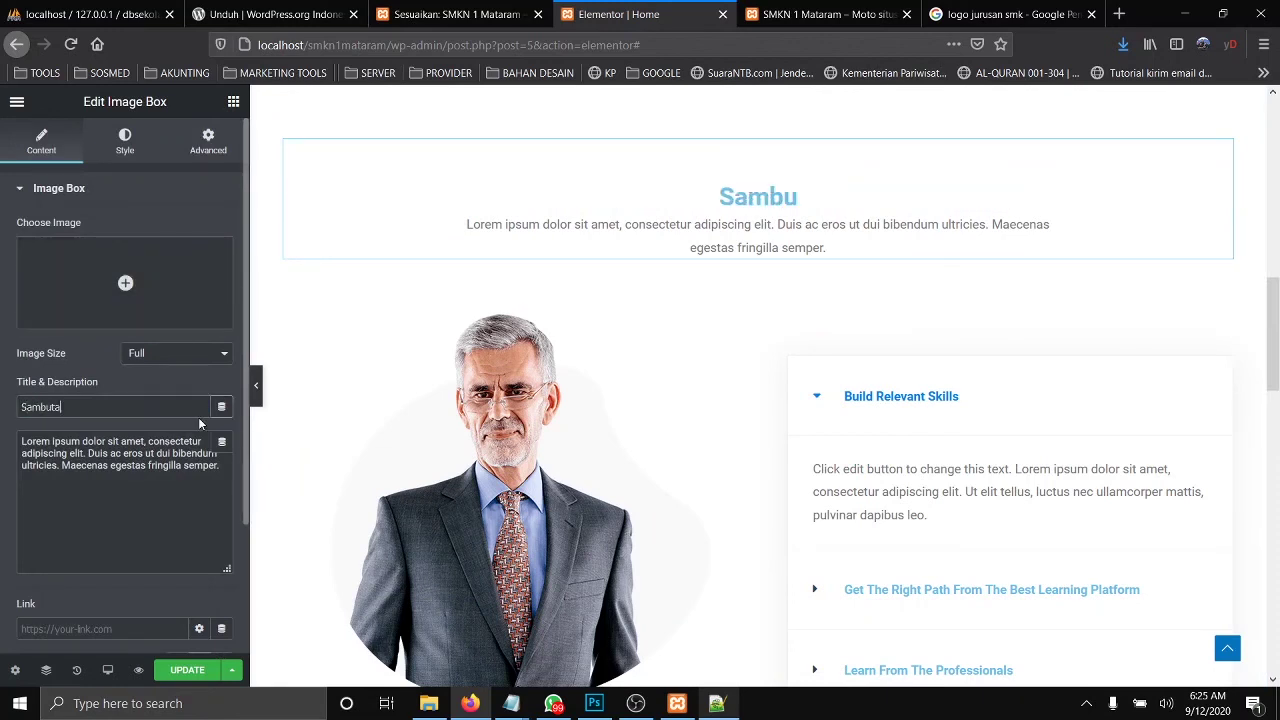
text(n Kepa)
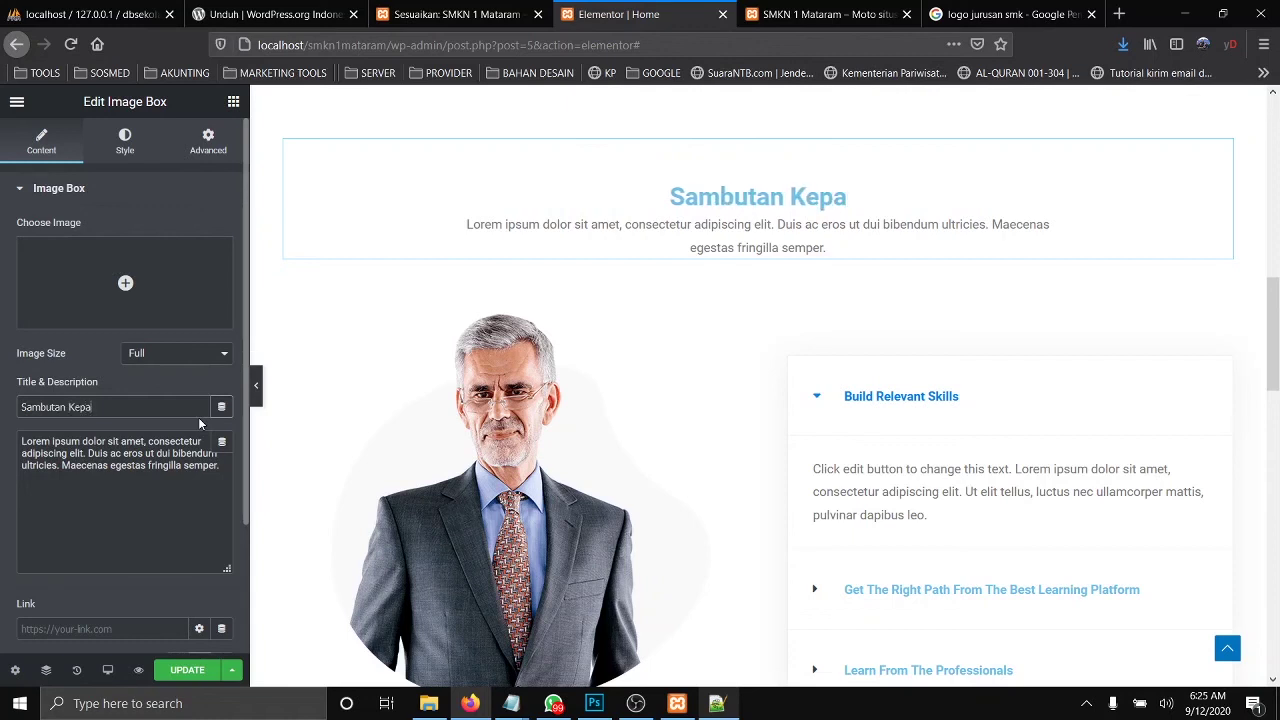
text(la Sekolah)
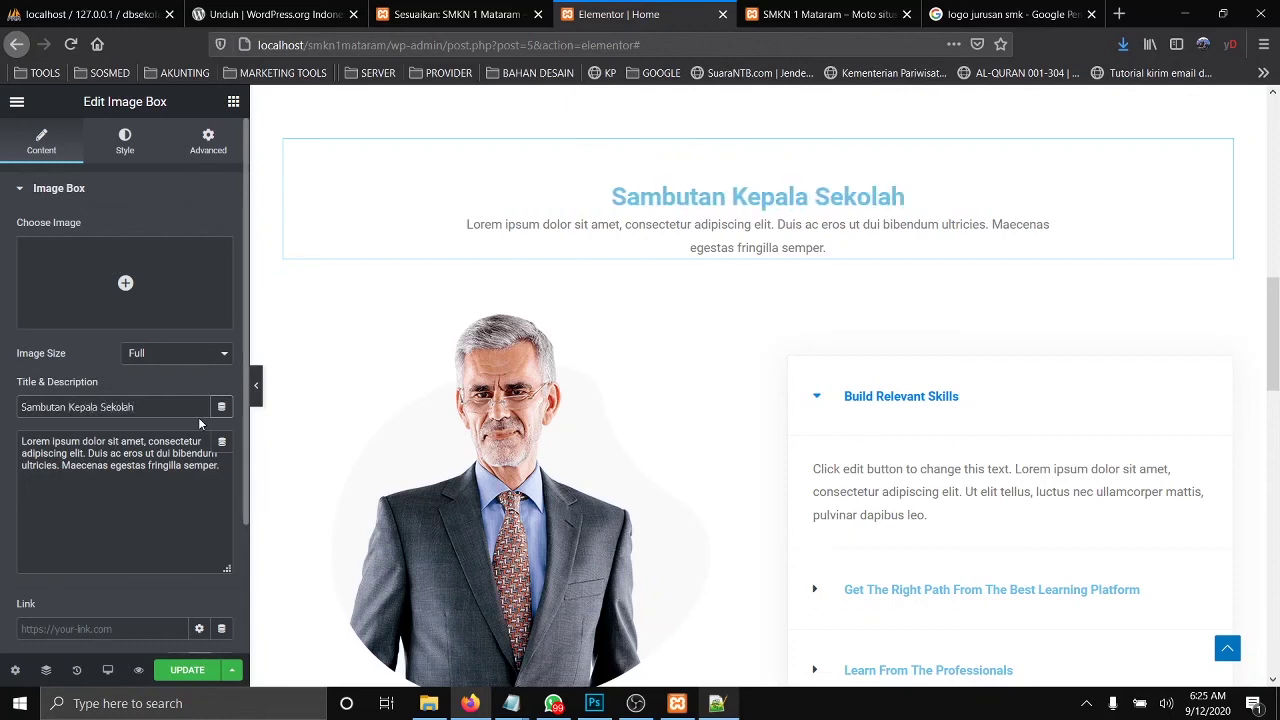
click(730, 242)
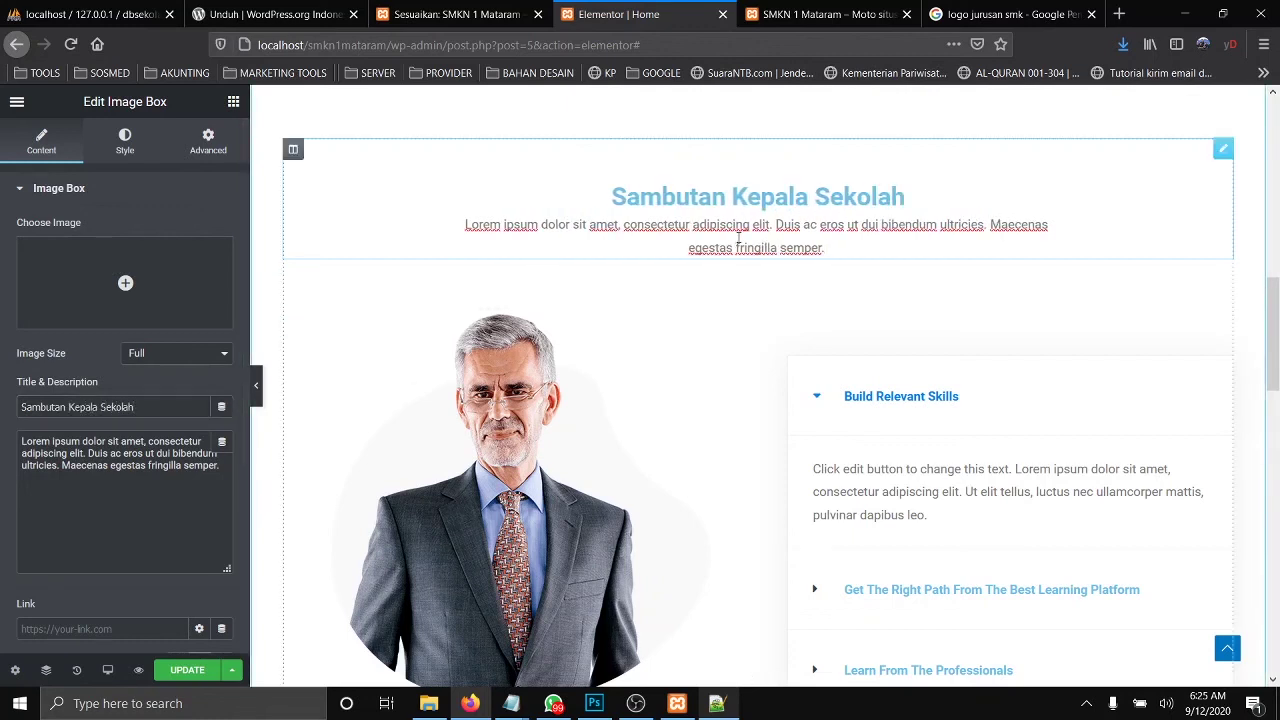
Step: Inspect the description text, the principal's photo and the accordion items in the "Sambutan Kepala Sekolah" section
click(132, 465)
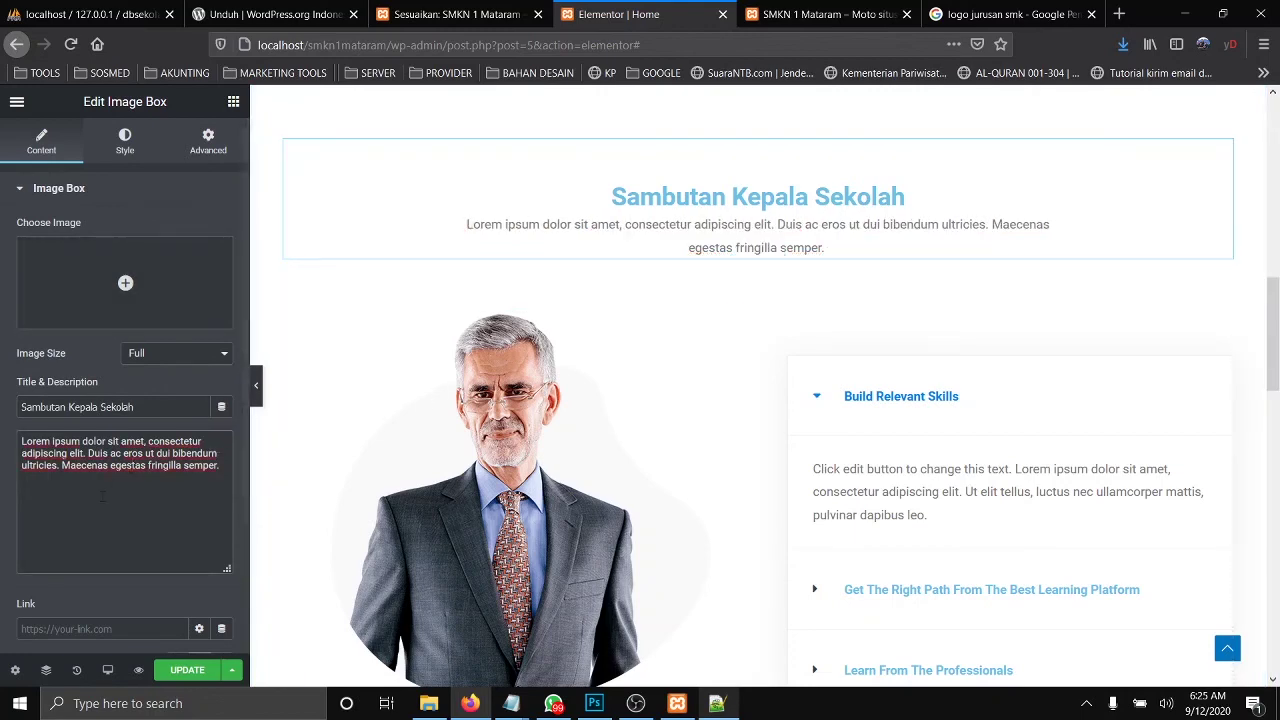
triple_click(219, 480)
click(219, 480)
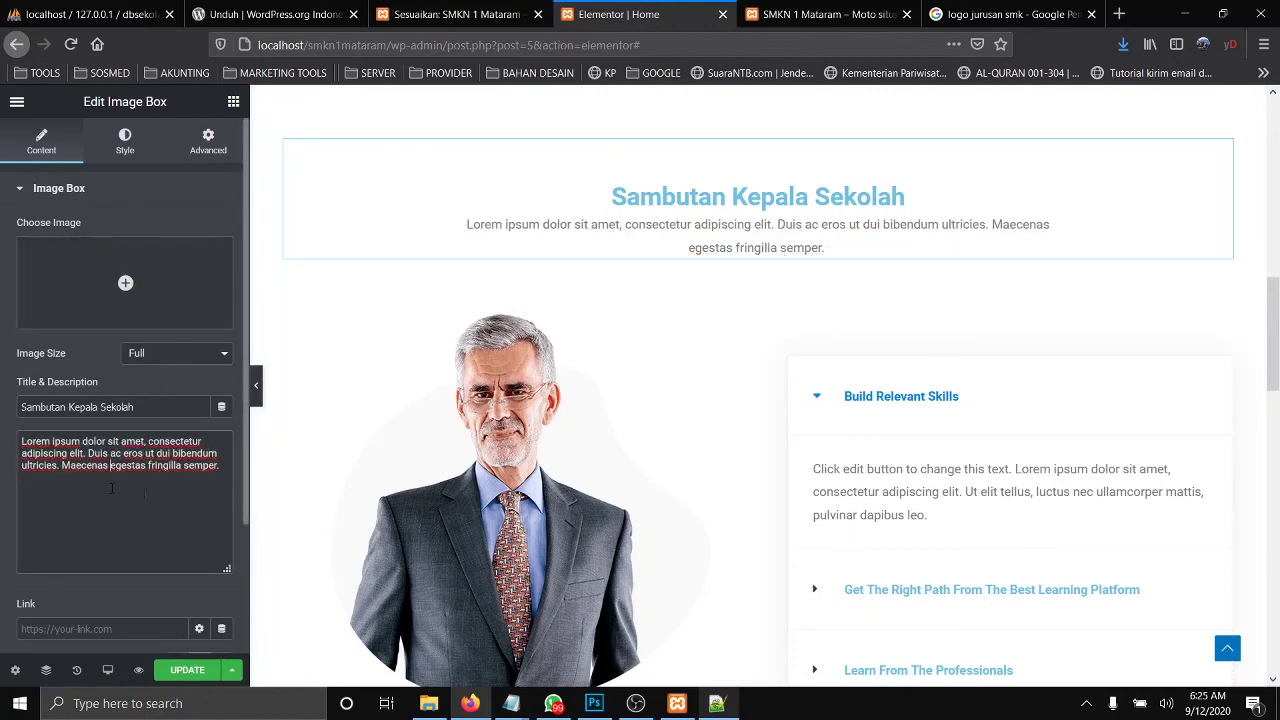
scroll(530, 398, down, 3)
click(513, 297)
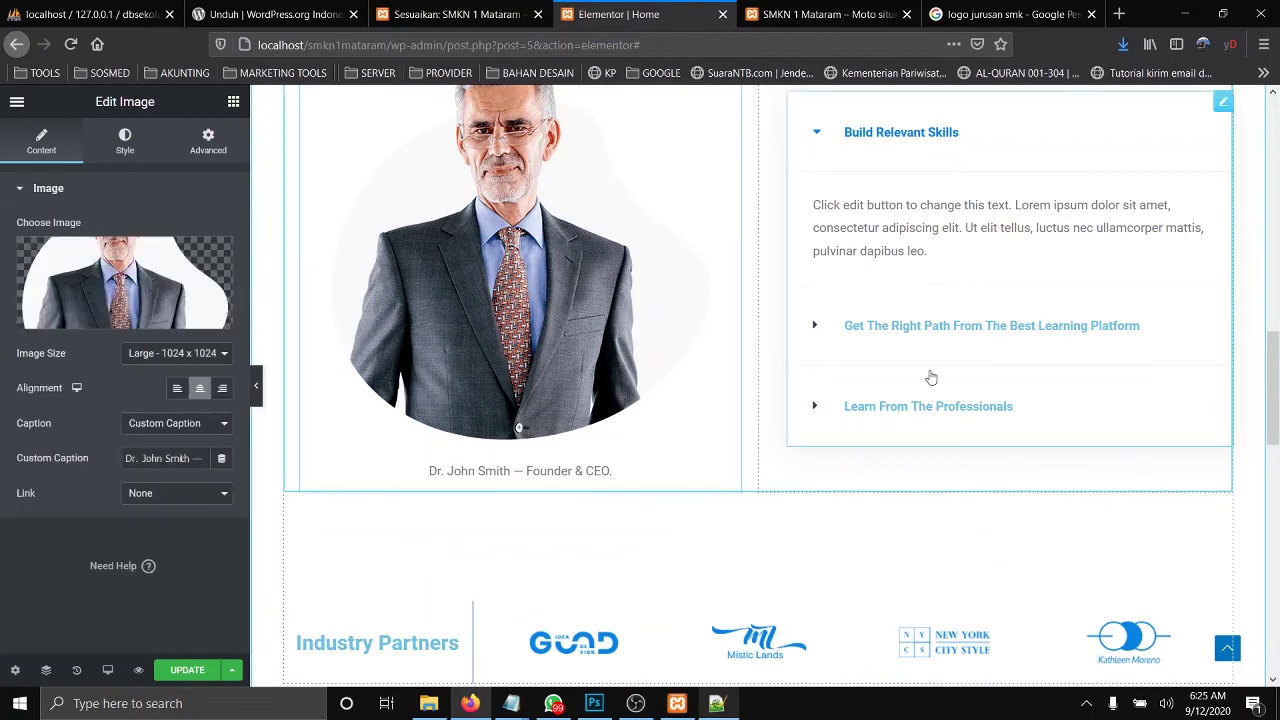
scroll(1057, 371, up, 2)
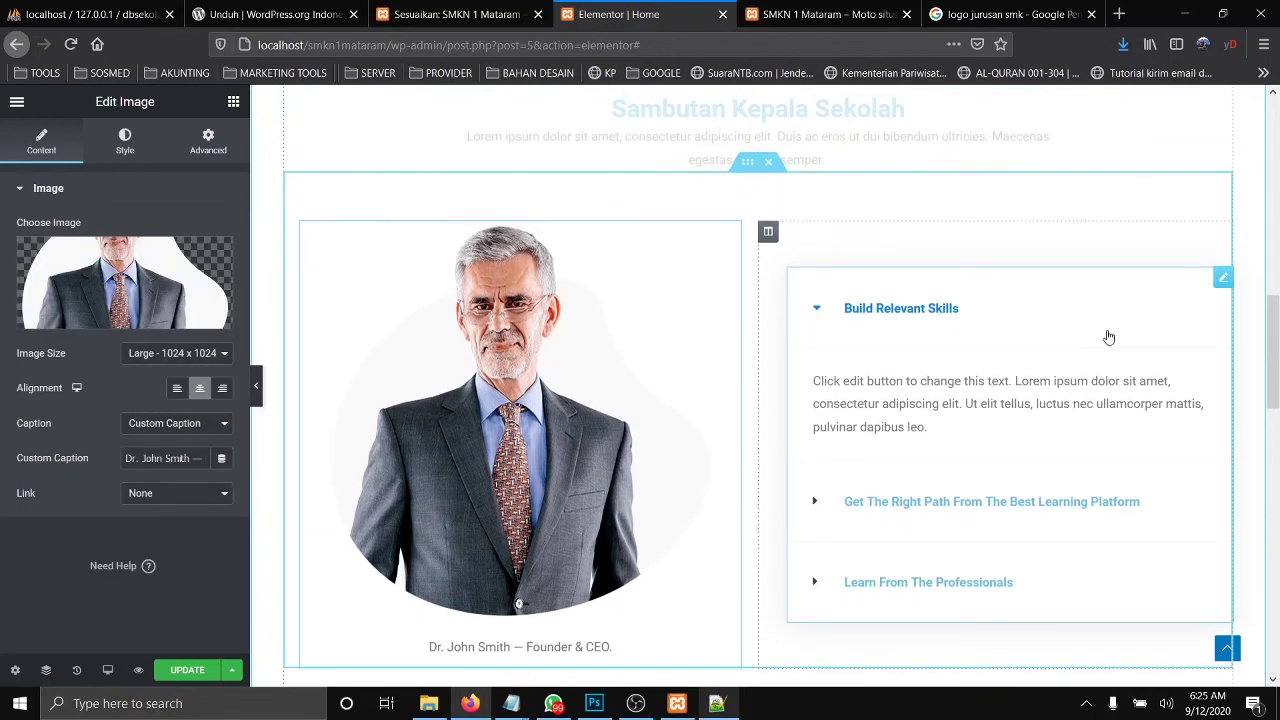
click(1220, 280)
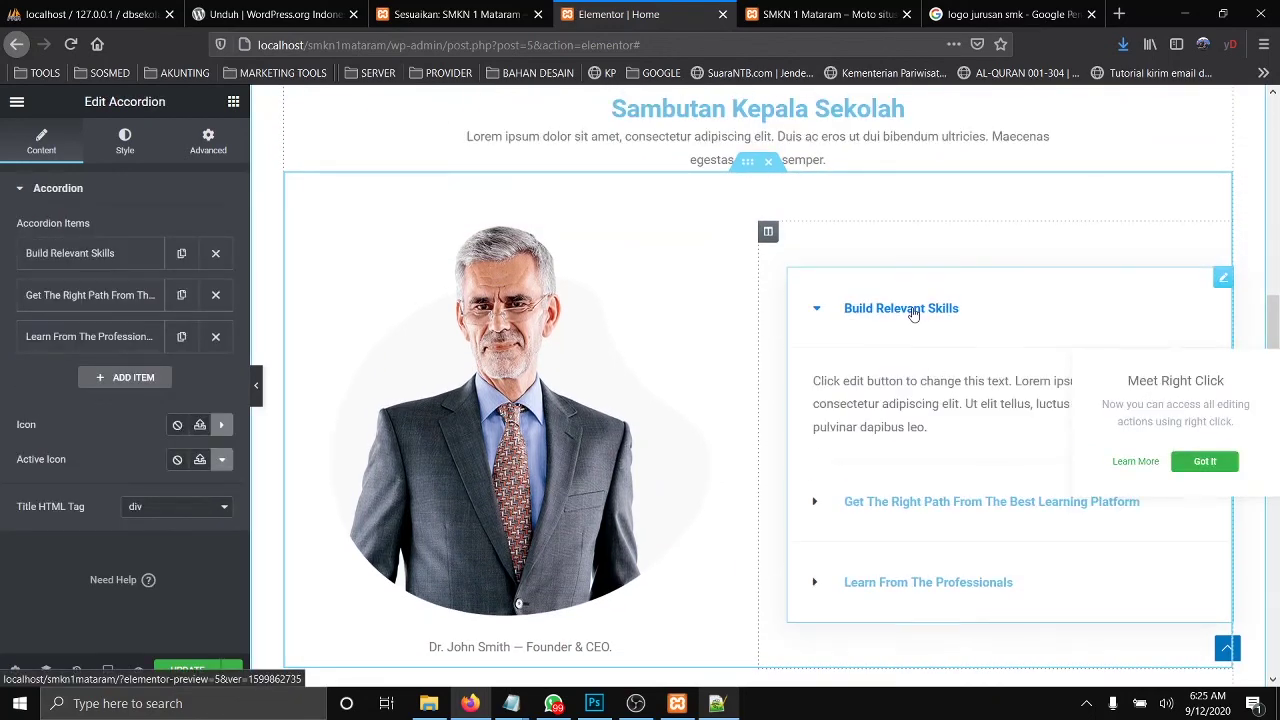
click(909, 310)
click(912, 440)
Step: Inspect the "Industry Partners" heading and its logo gallery beneath the principal's welcome section
scroll(909, 420, down, 4)
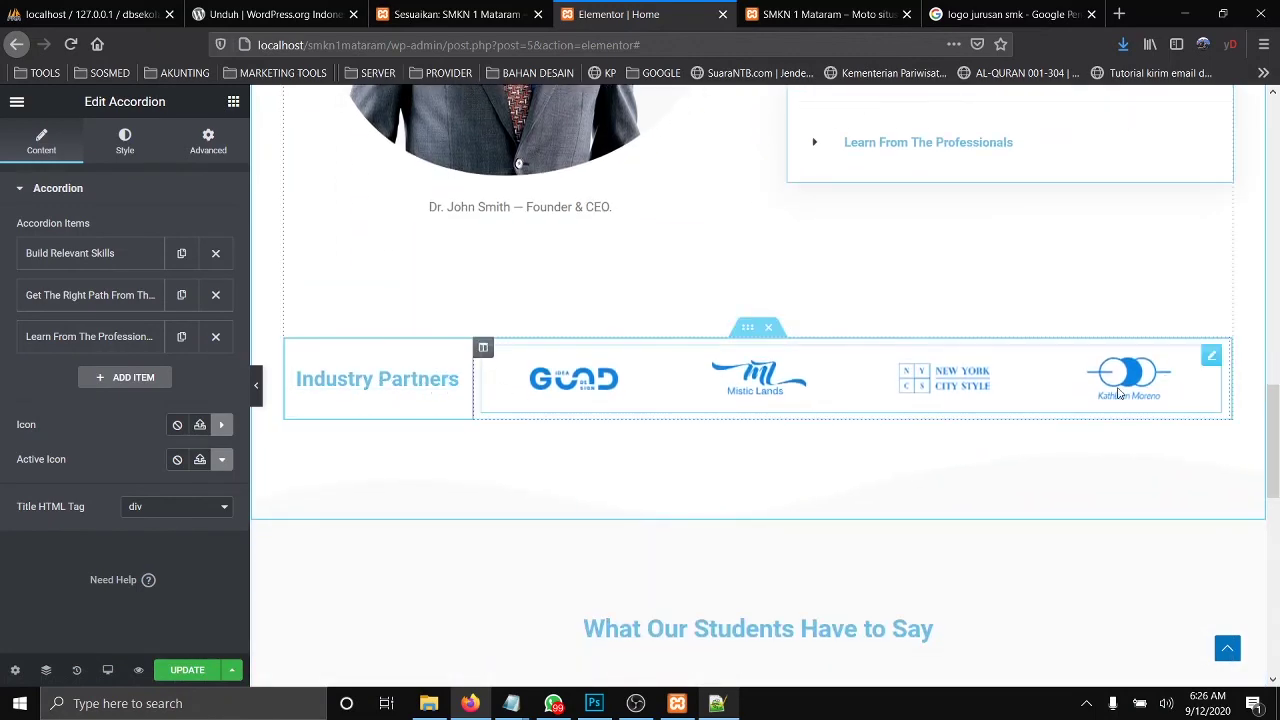
click(1120, 393)
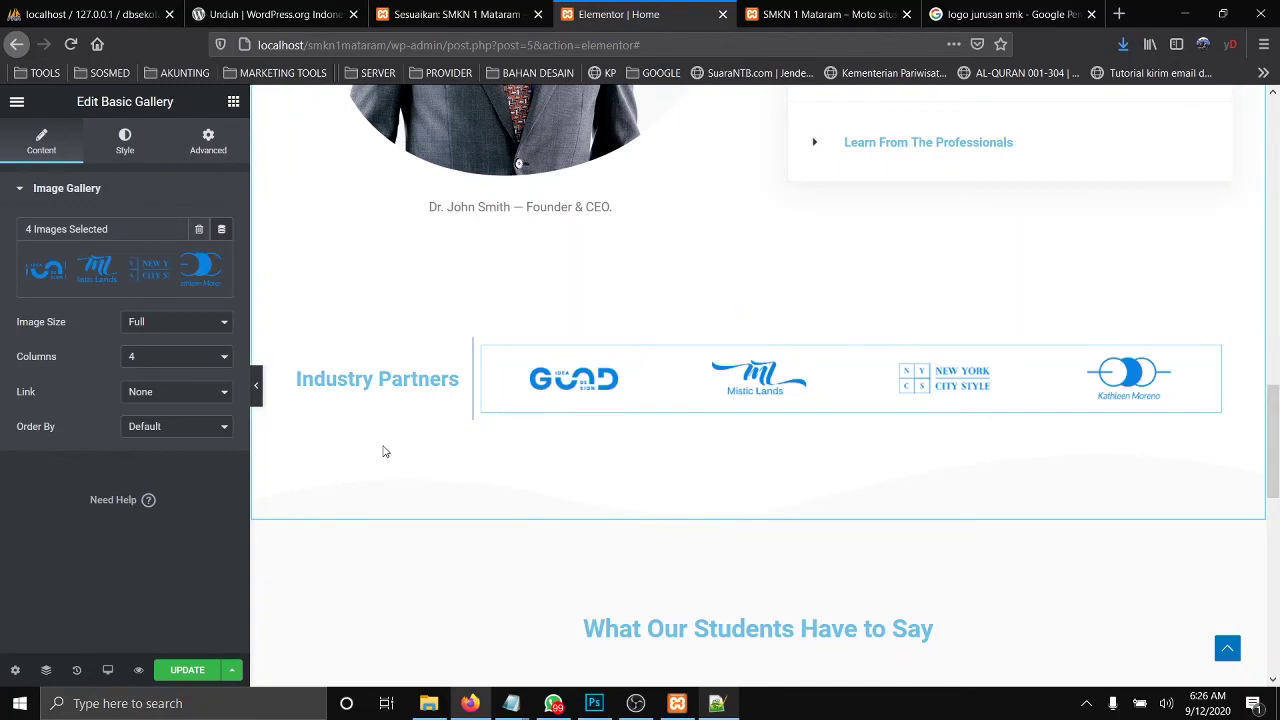
scroll(660, 290, up, 15)
scroll(671, 366, down, 15)
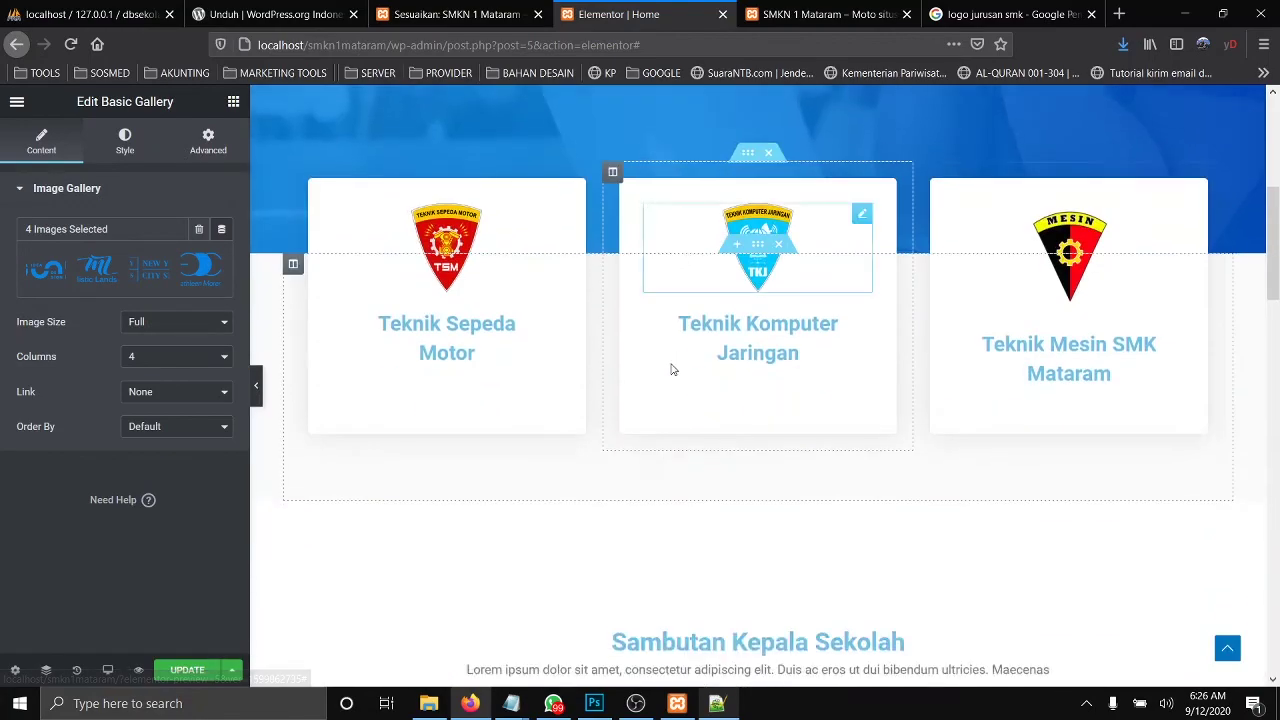
scroll(675, 362, down, 3)
scroll(660, 346, up, 3)
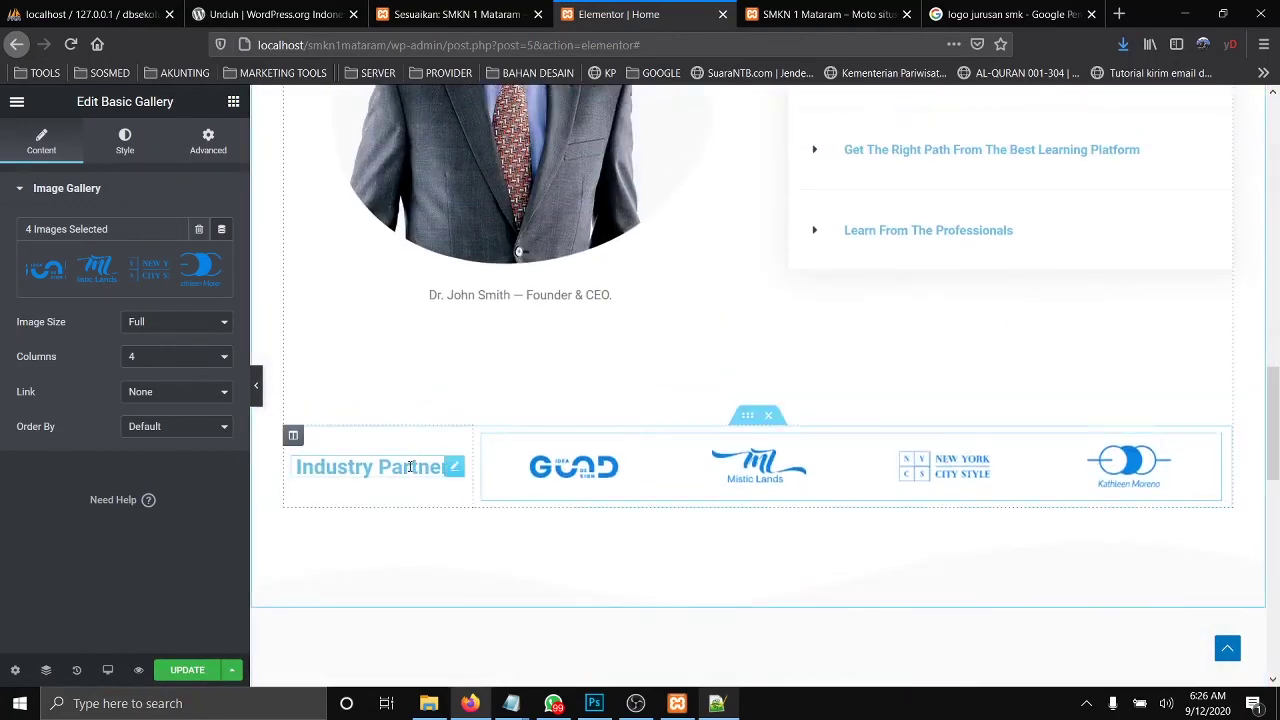
click(405, 469)
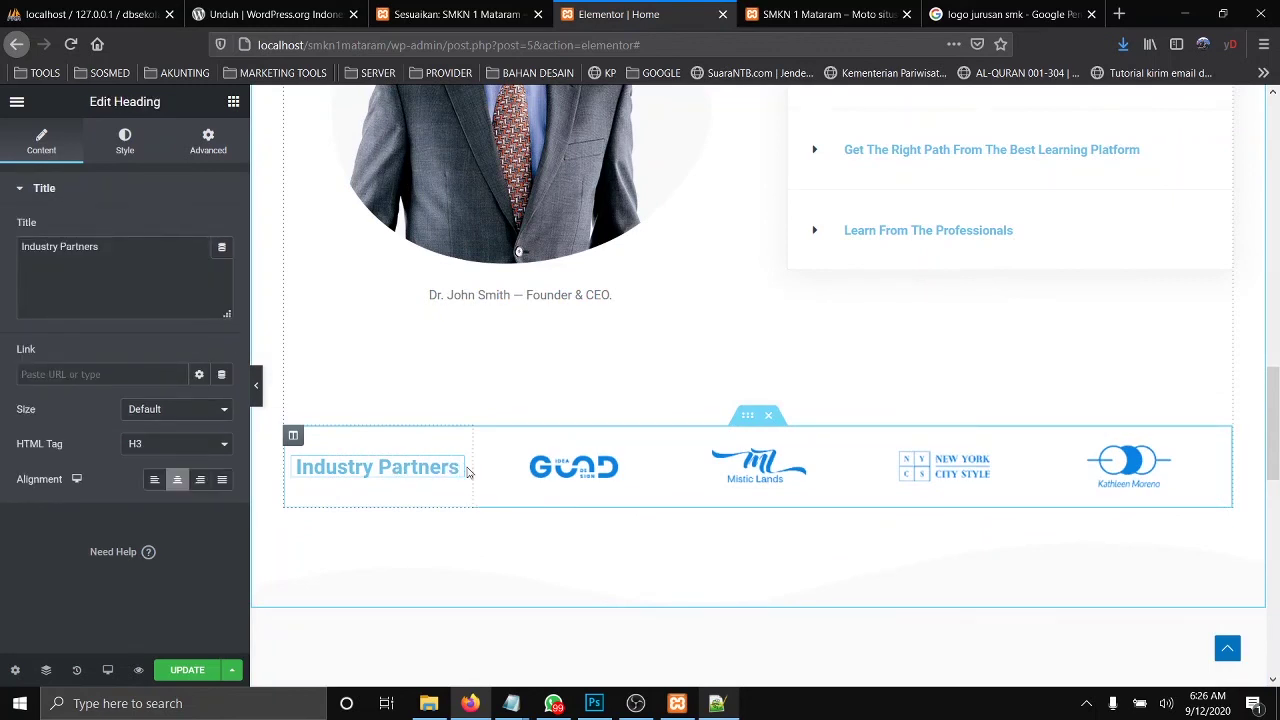
click(797, 480)
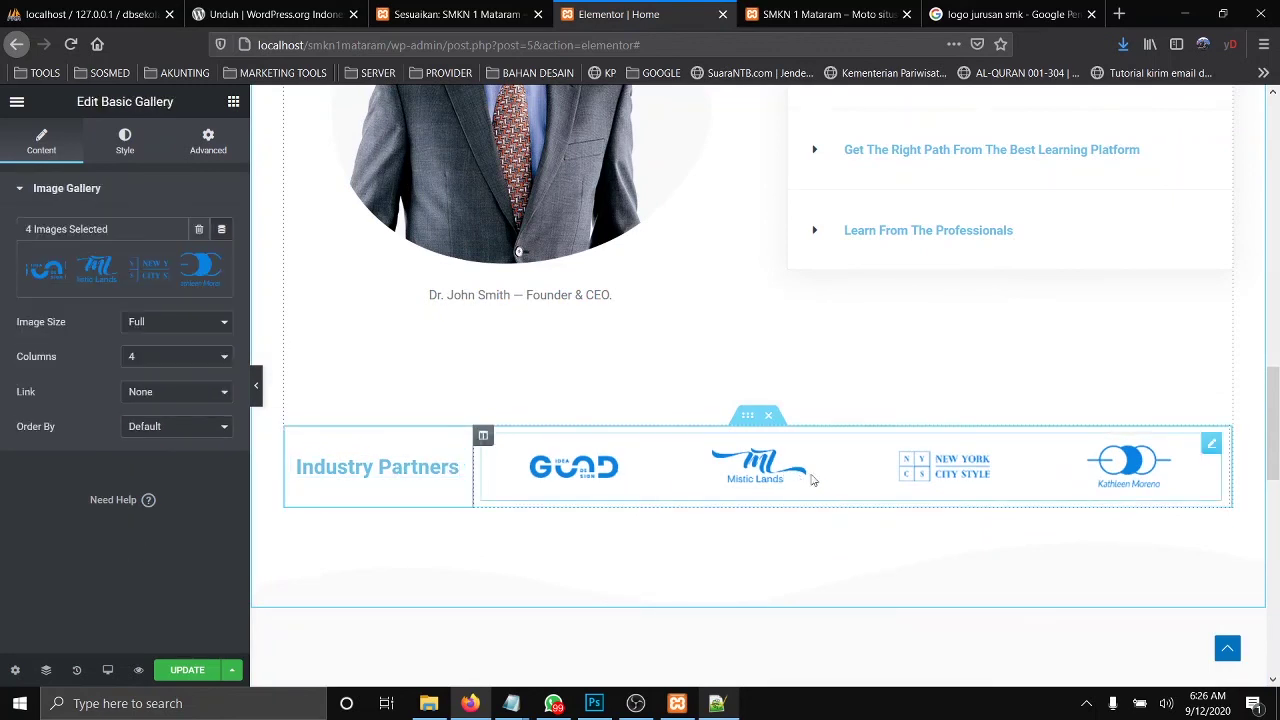
Step: Look over the student testimonials down to the footer, and review the front page preview up to its hero banner
scroll(641, 488, down, 8)
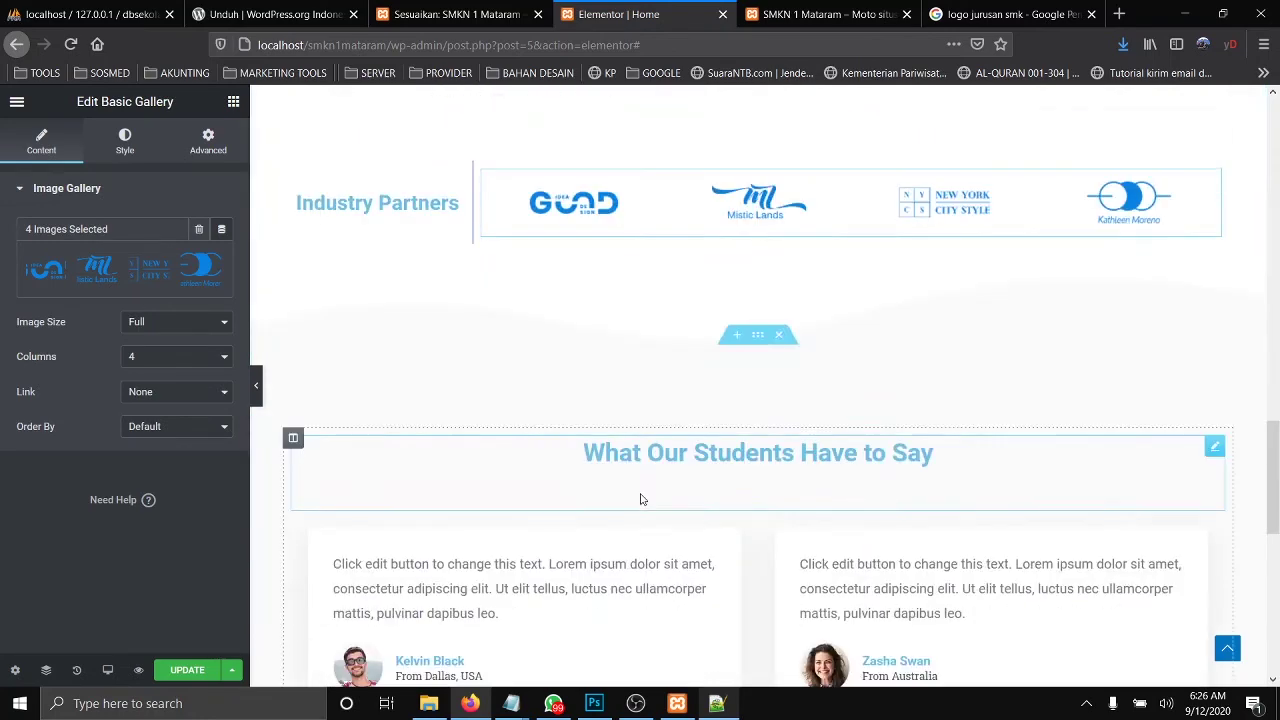
scroll(655, 489, up, 3)
scroll(658, 490, down, 5)
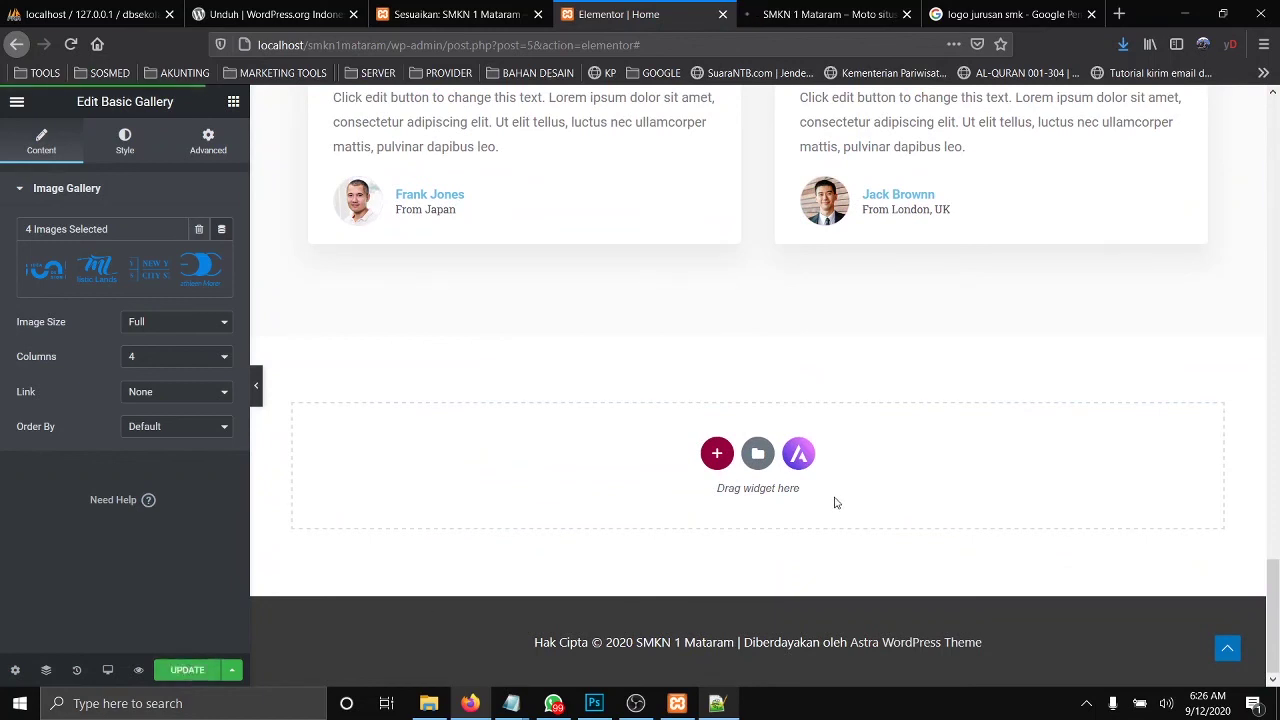
click(865, 18)
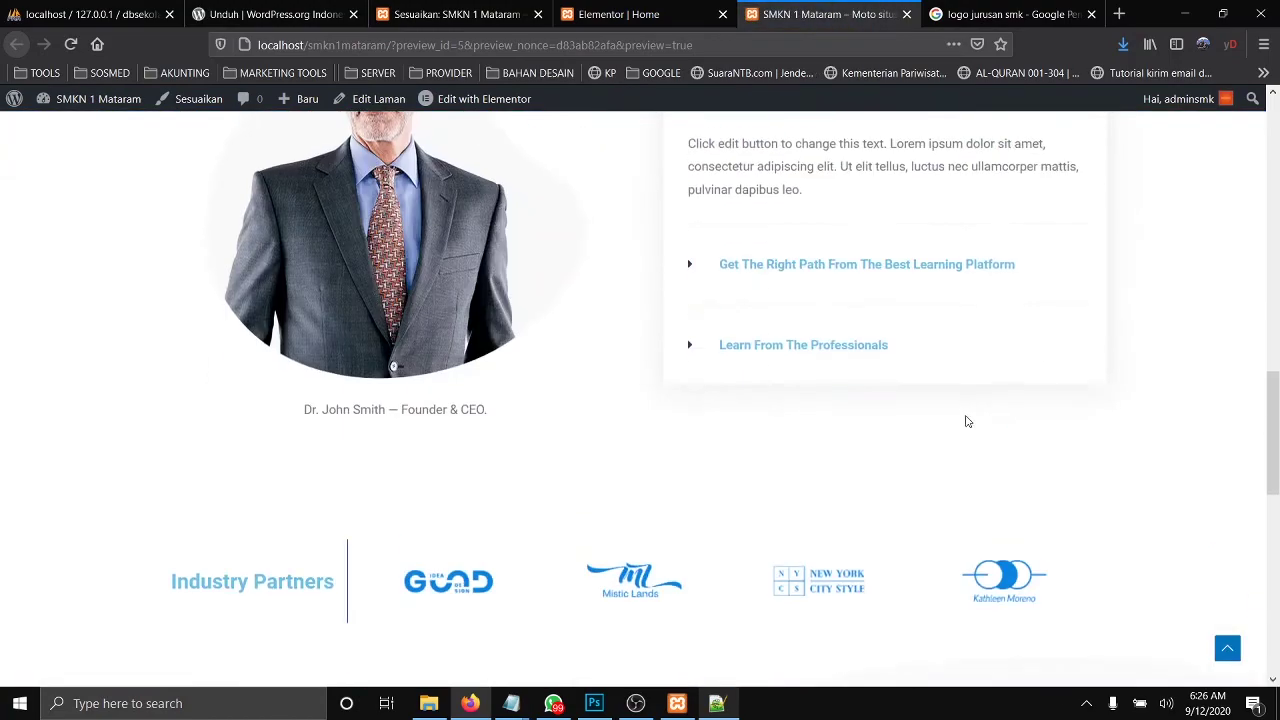
scroll(963, 420, up, 20)
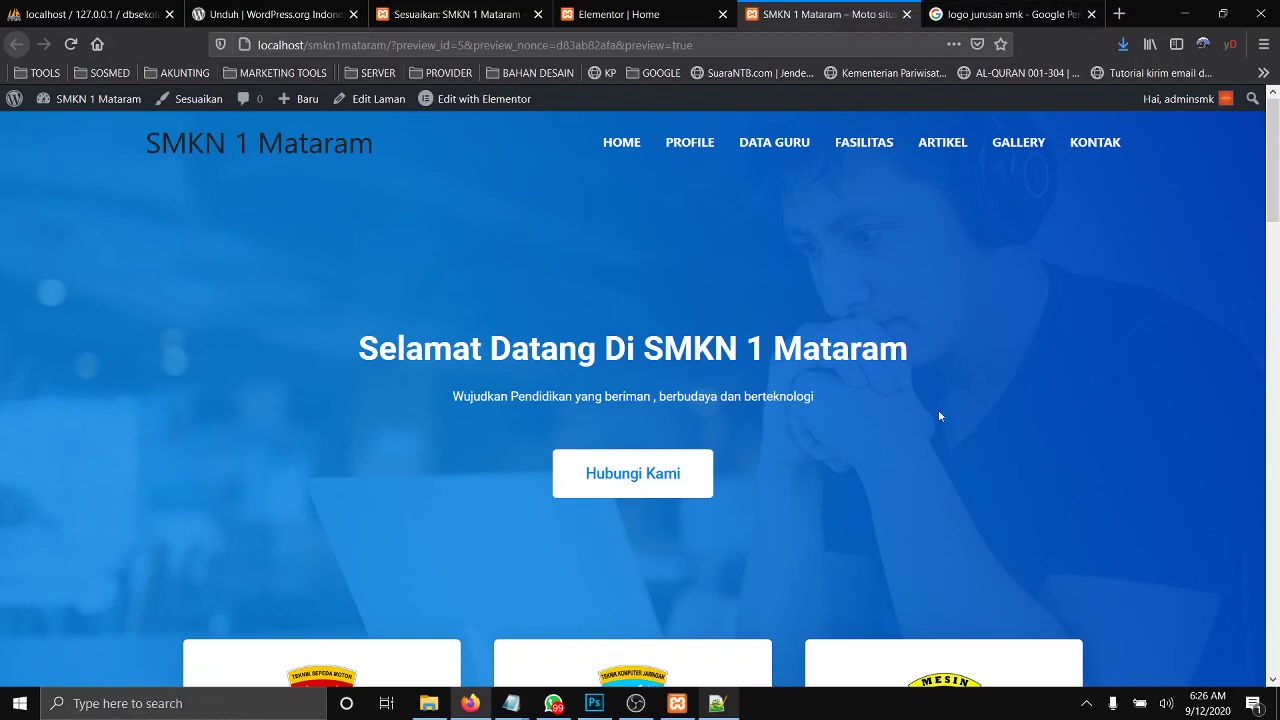
Step: Switch to Google Images and search for "sekolah smk"
click(1008, 16)
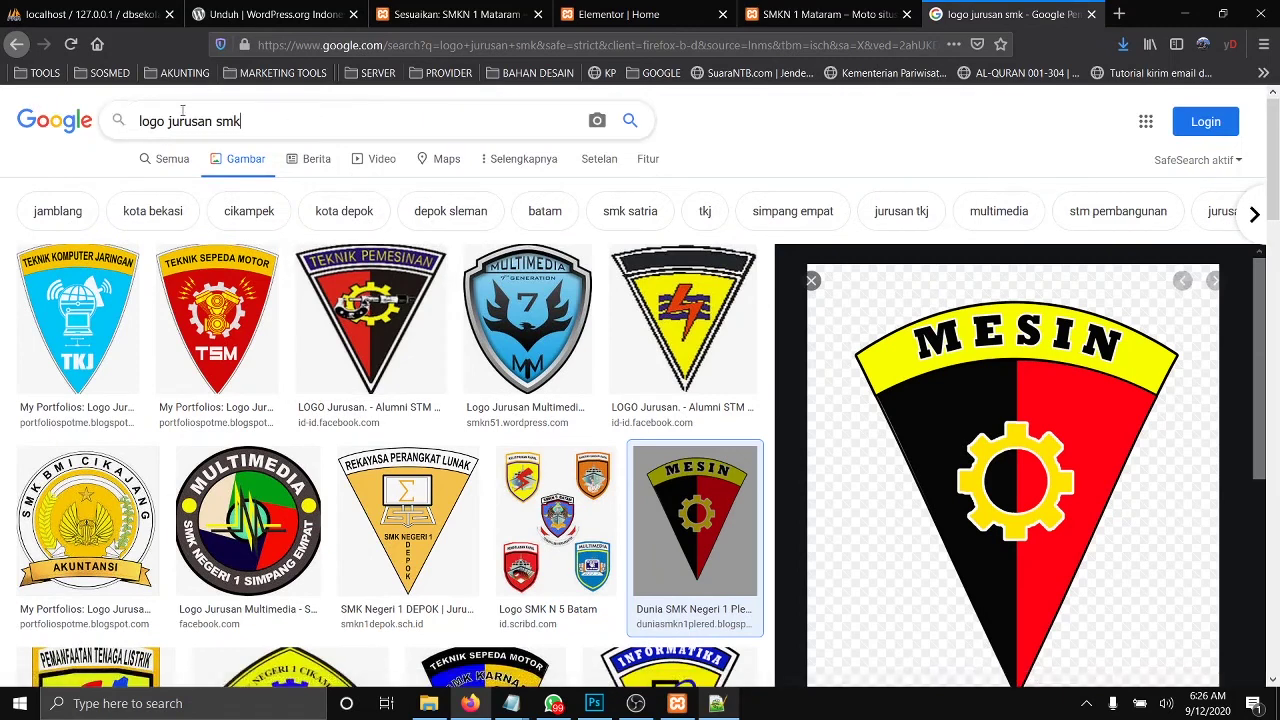
triple_click(190, 121)
text(sekolah smk)
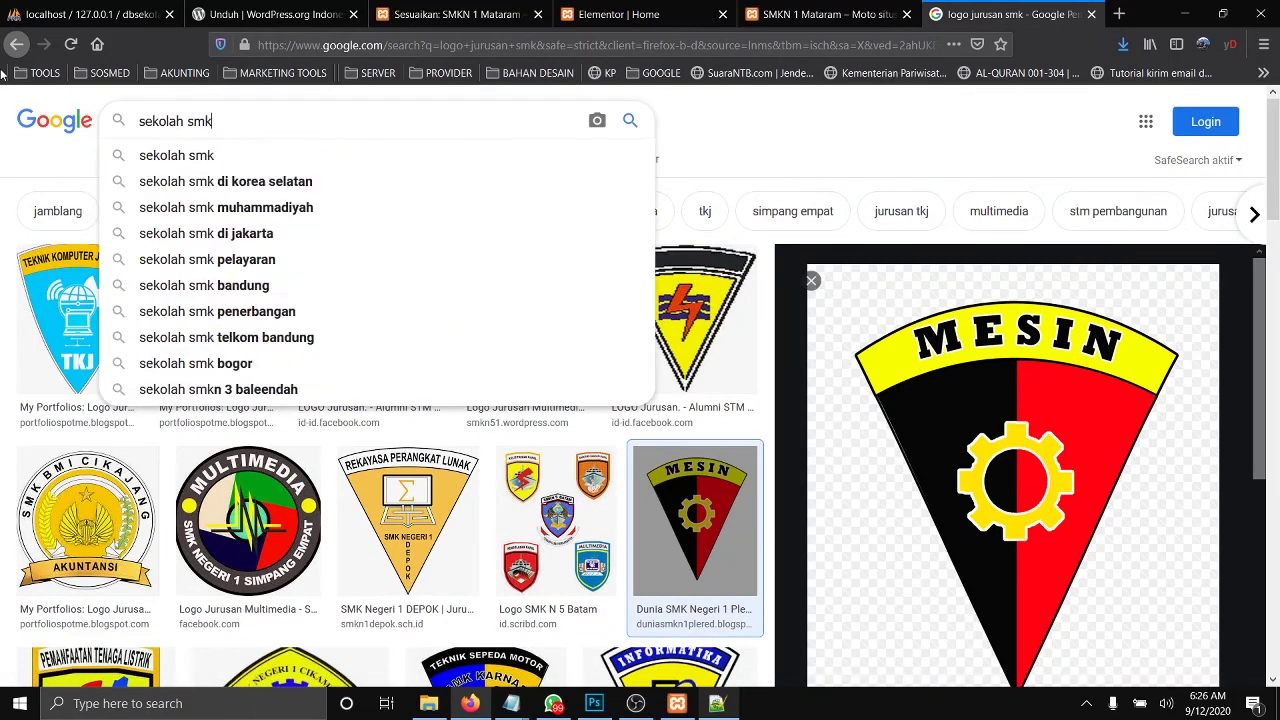
key(Return)
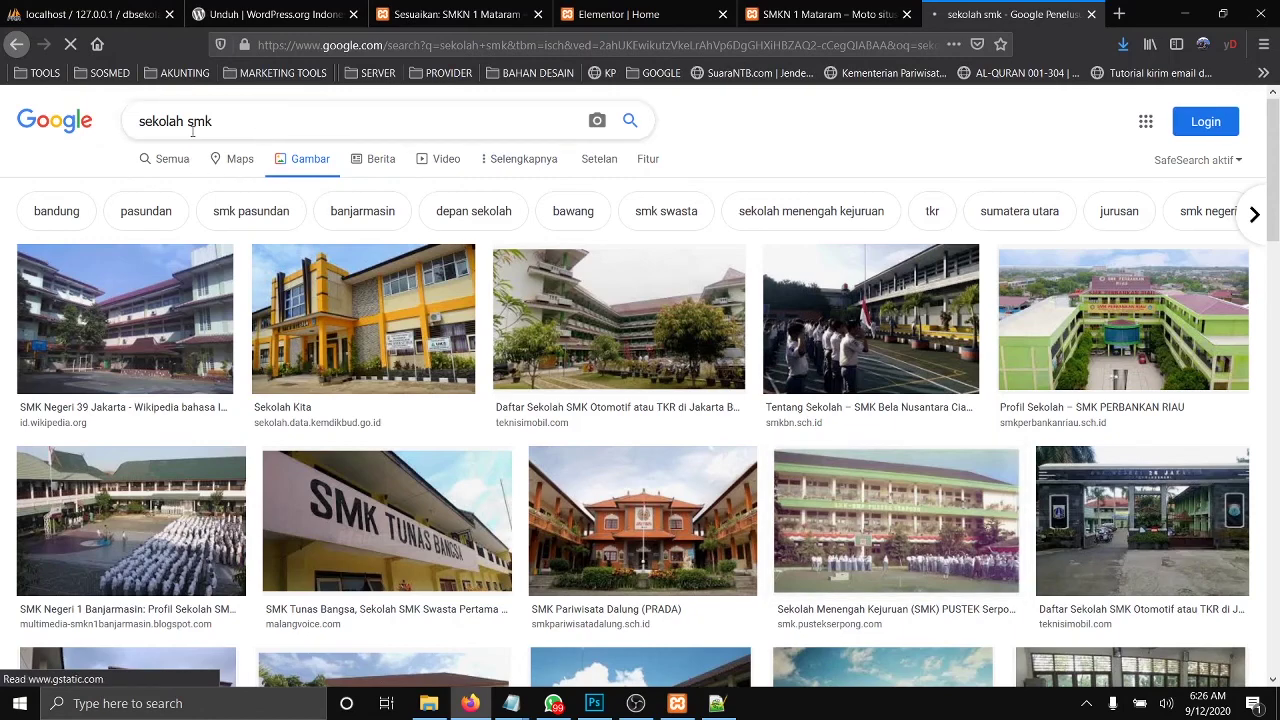
Step: Search Google Images for "smk" and browse the resulting pictures
triple_click(192, 131)
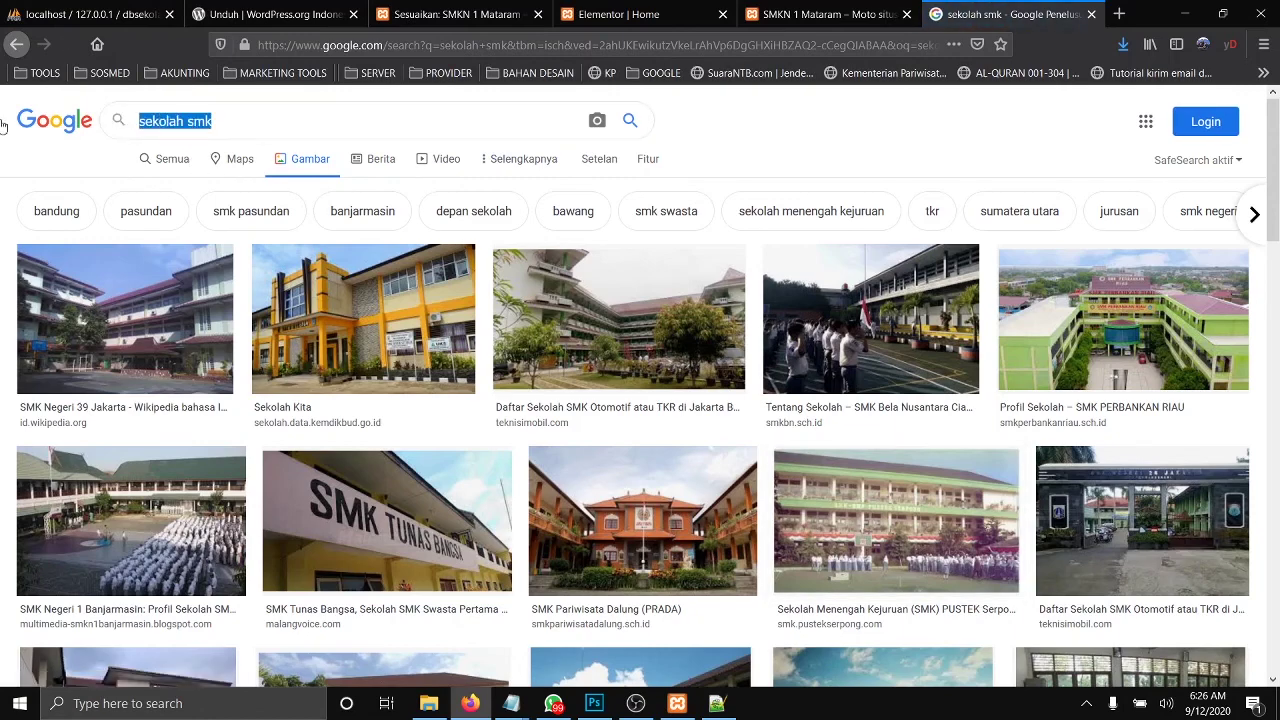
text(smk)
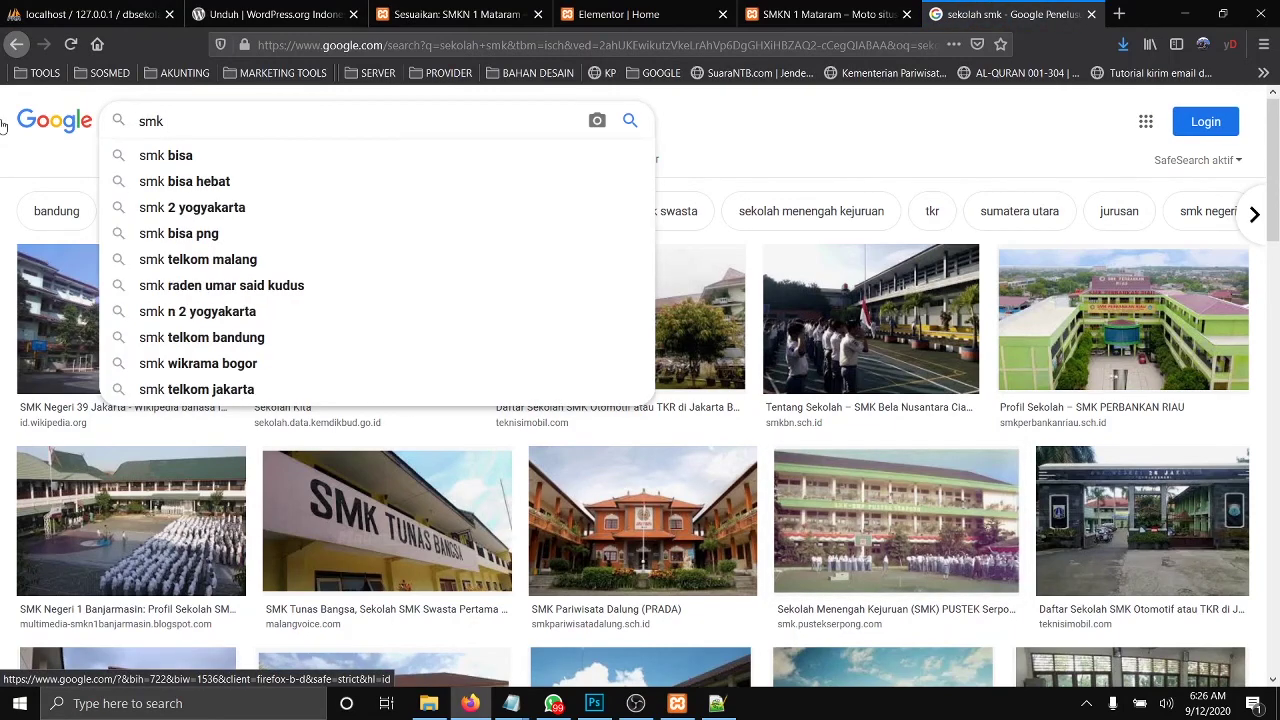
key(Return)
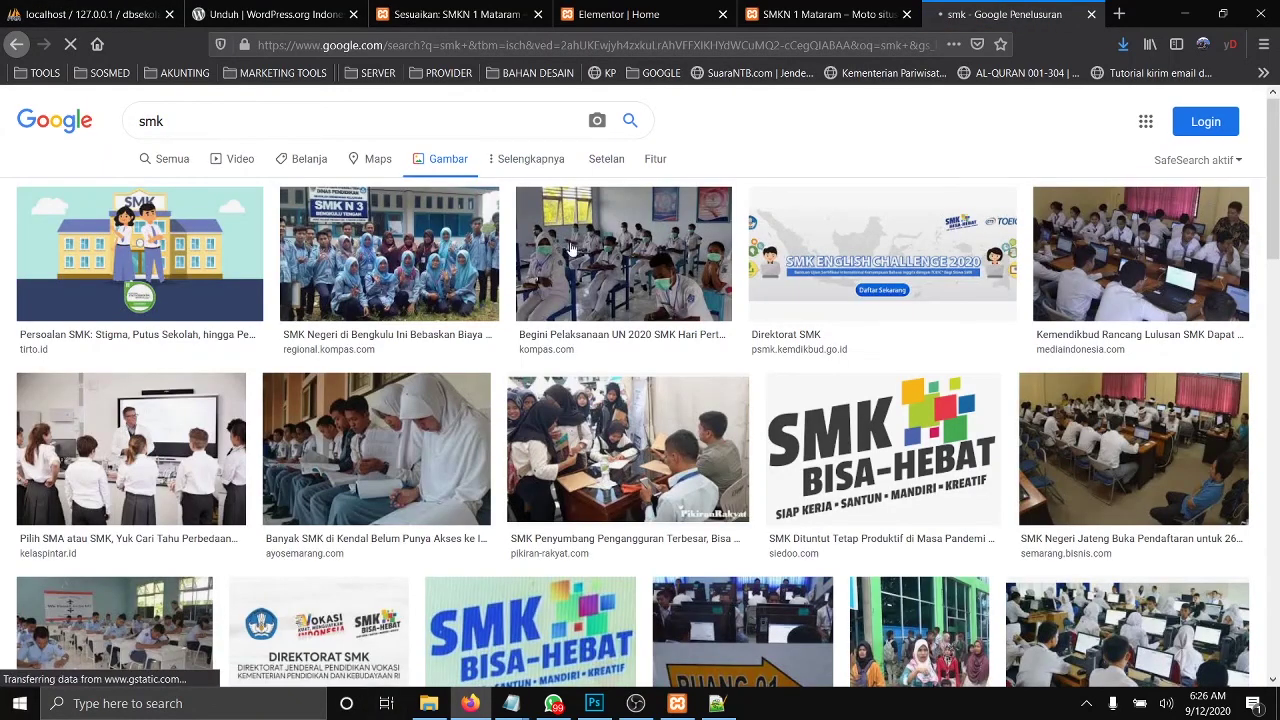
scroll(746, 347, down, 4)
scroll(746, 347, down, 10)
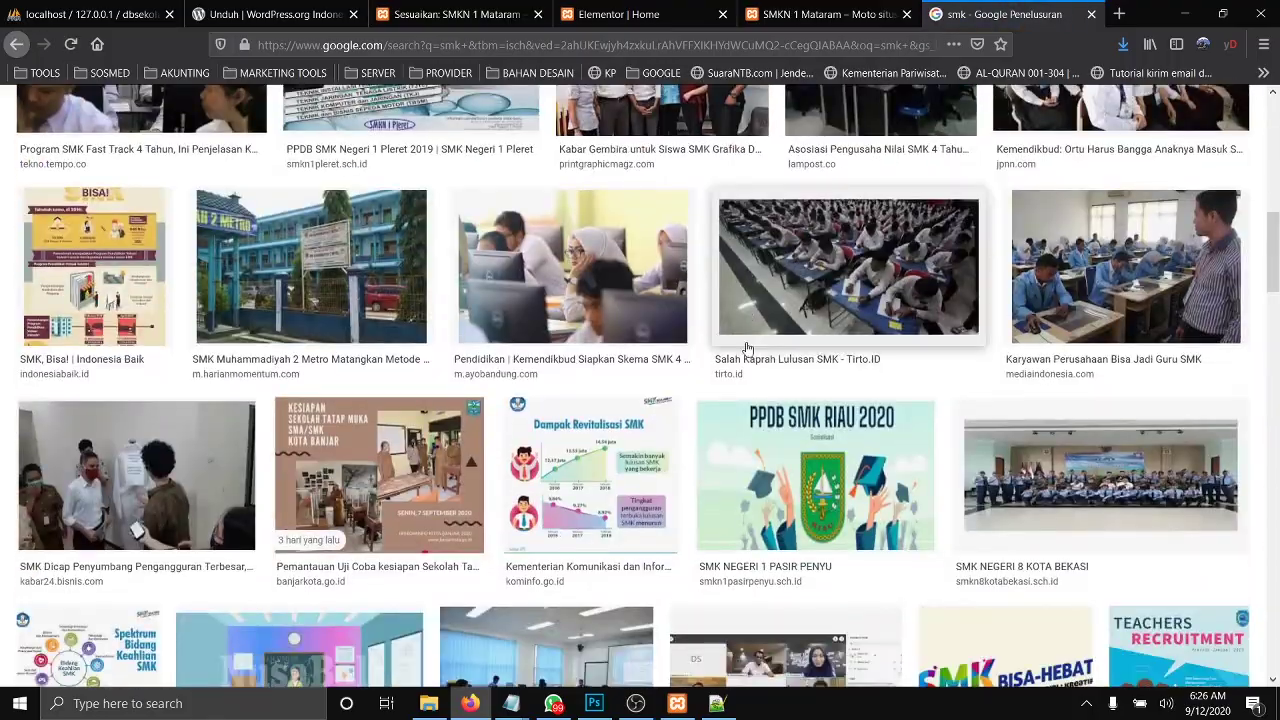
Step: Search Google Images for "pelajar smk" and look through the results for a suitable photo of vocational students
scroll(746, 347, up, 15)
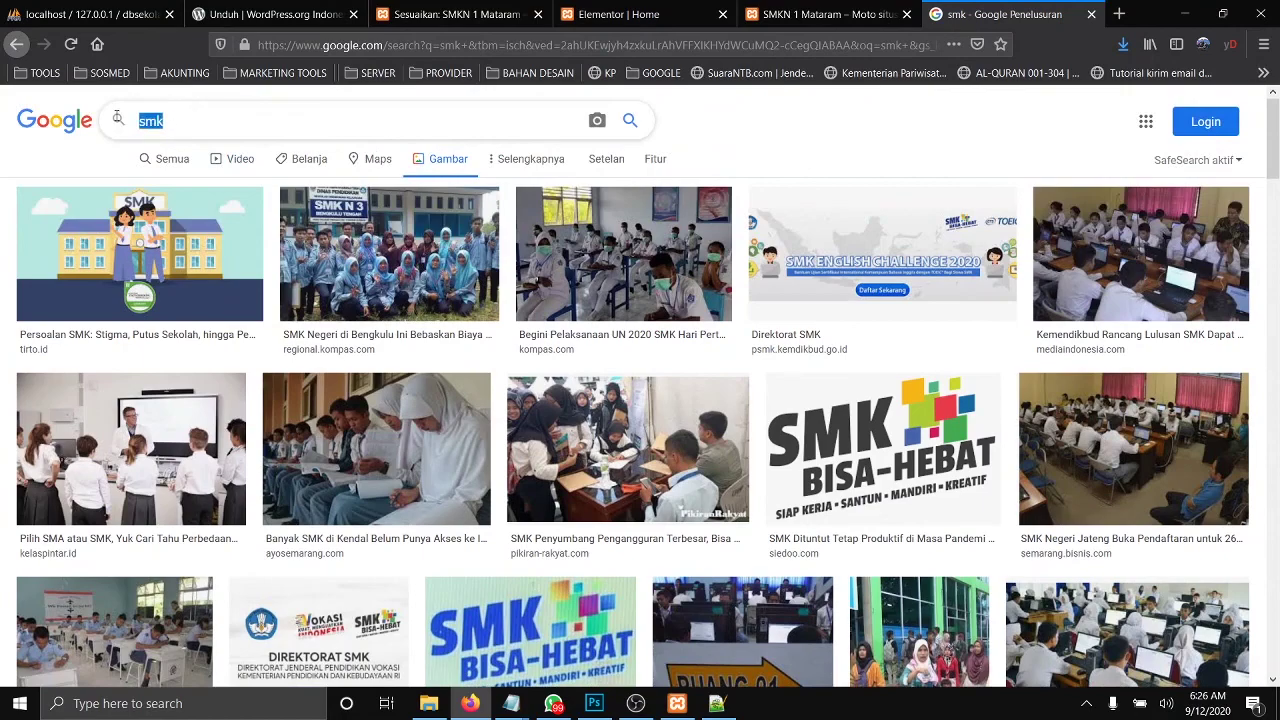
text(pelajar smk)
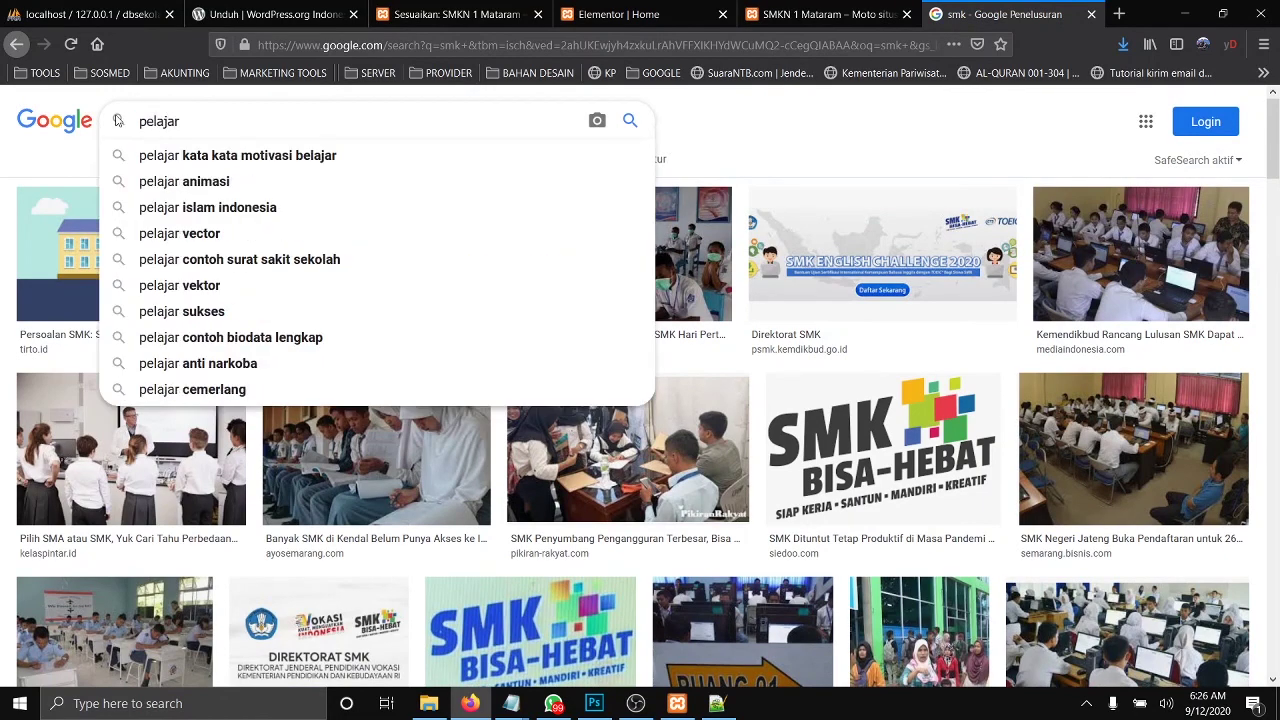
key(Return)
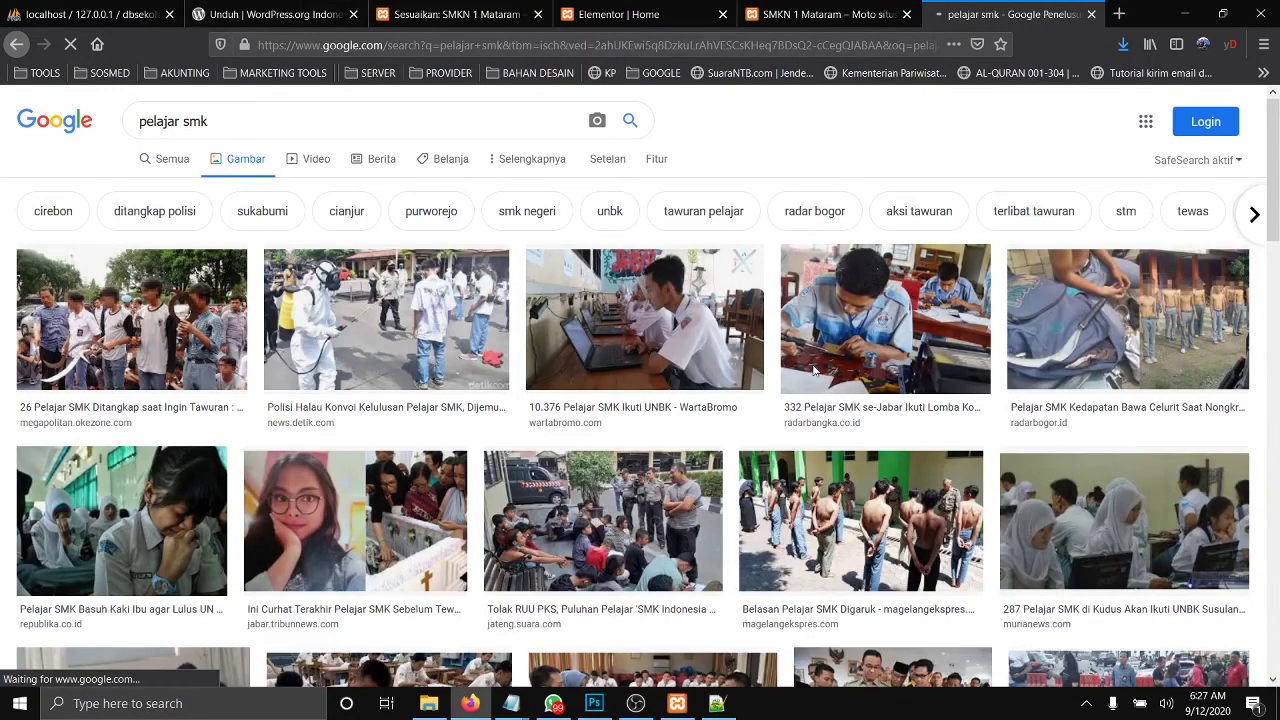
scroll(851, 497, down, 7)
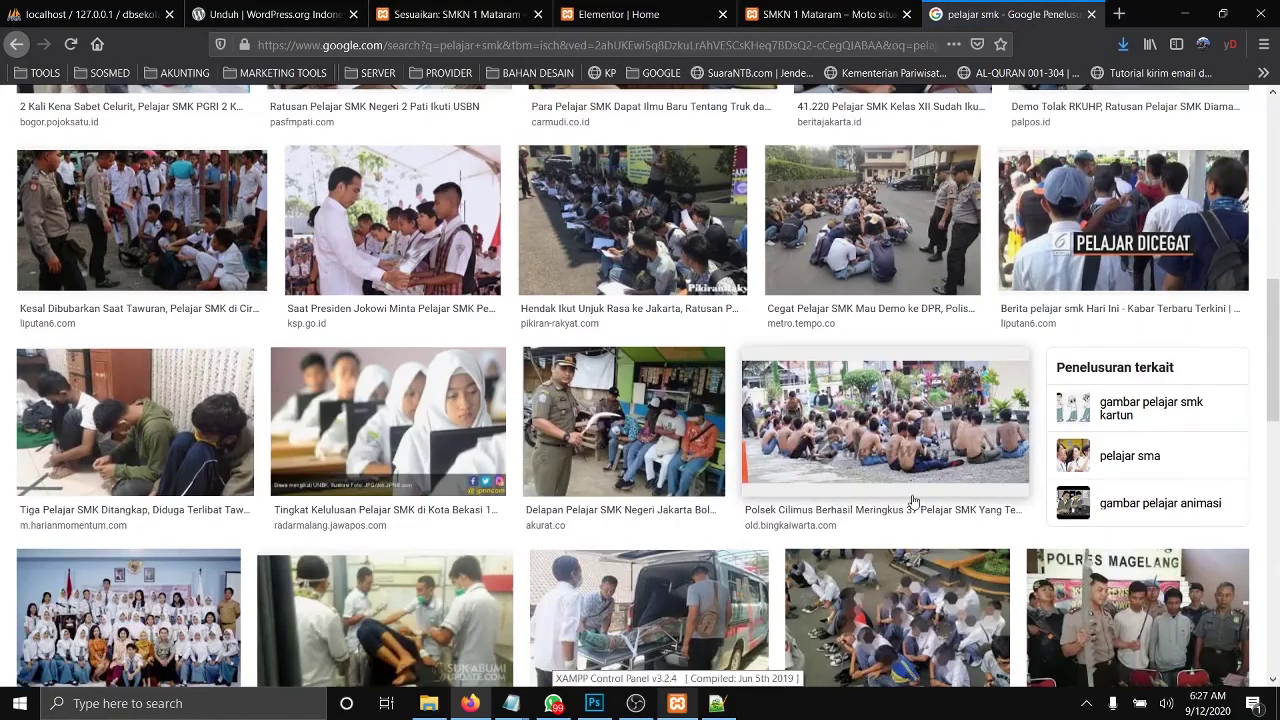
scroll(913, 501, down, 5)
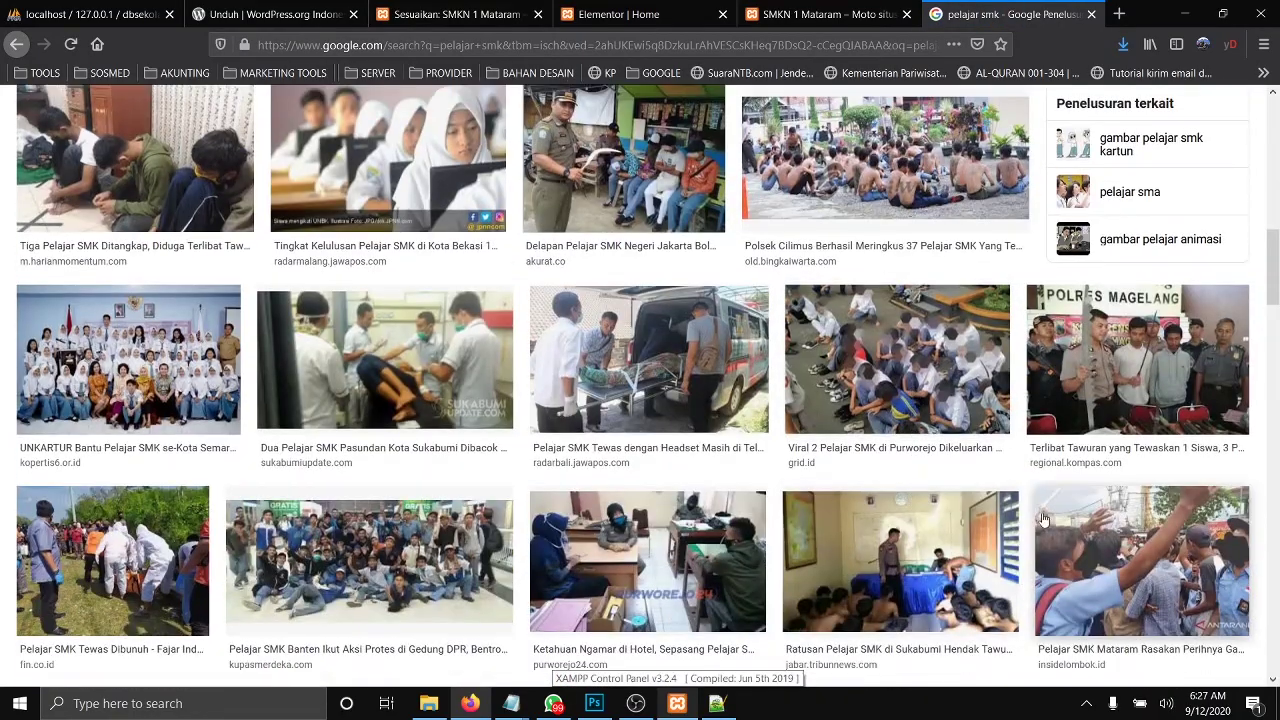
scroll(1040, 522, down, 3)
scroll(1040, 522, down, 5)
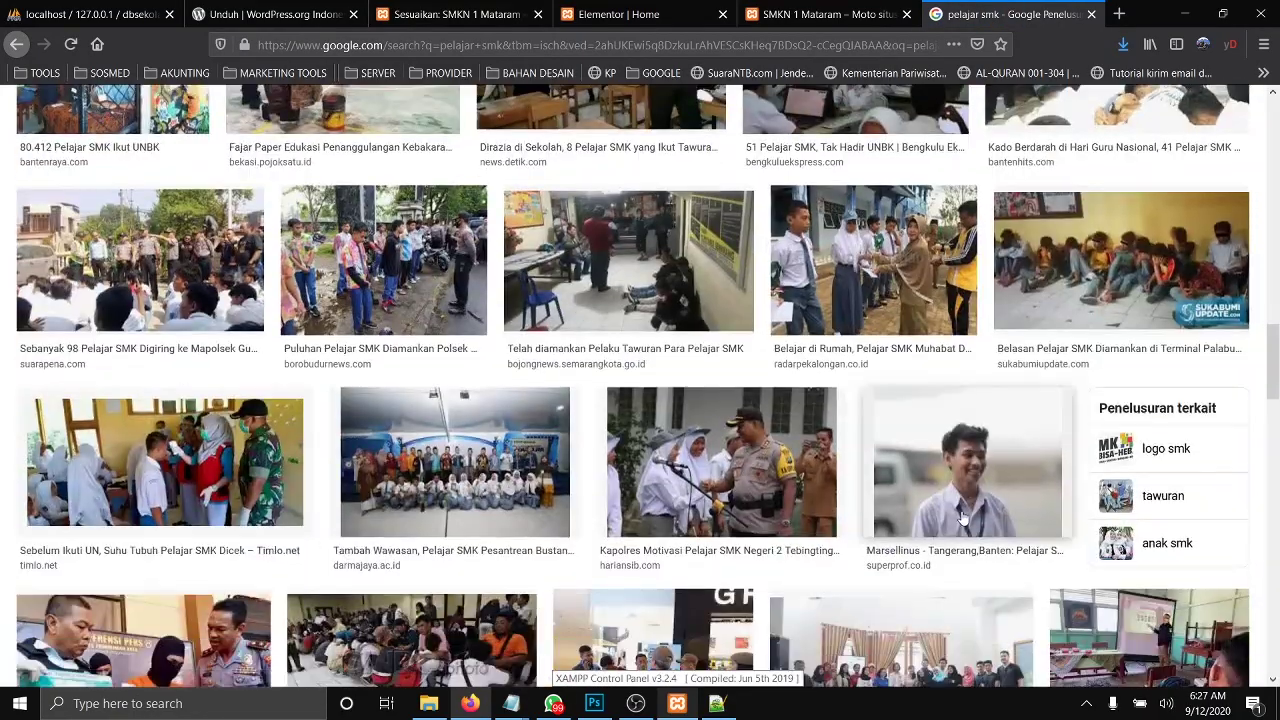
scroll(922, 515, down, 4)
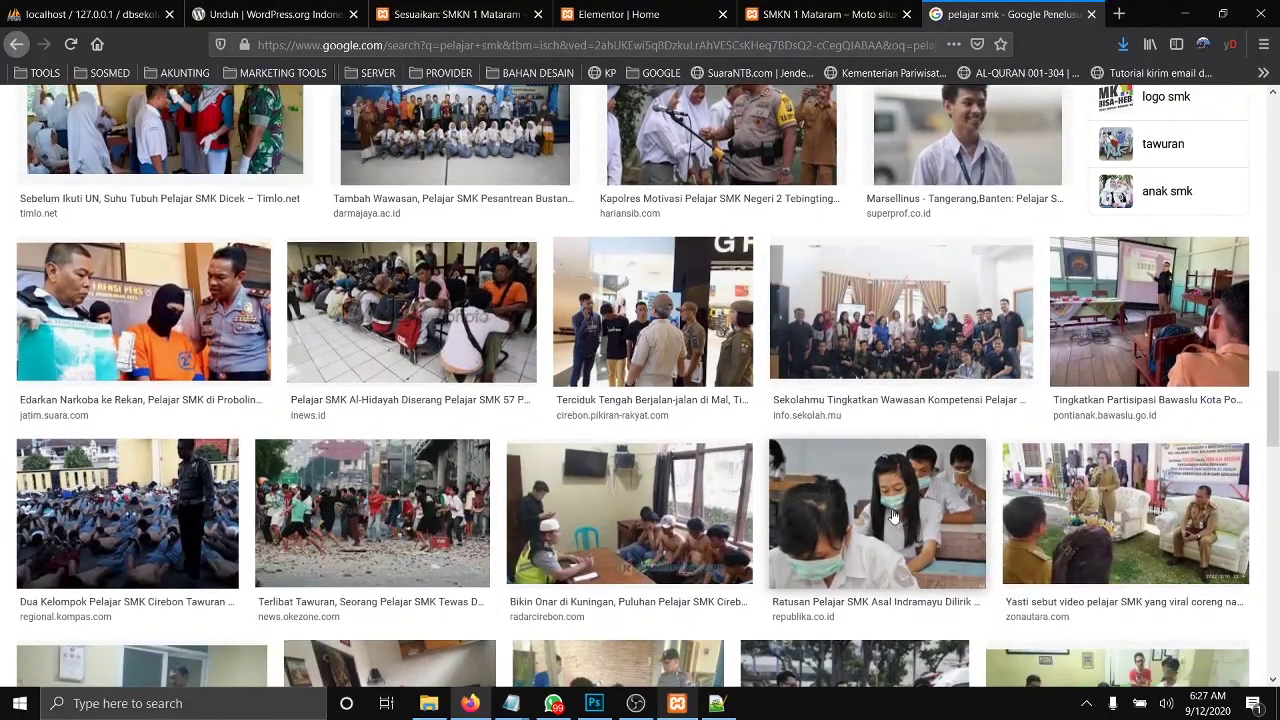
scroll(893, 516, down, 8)
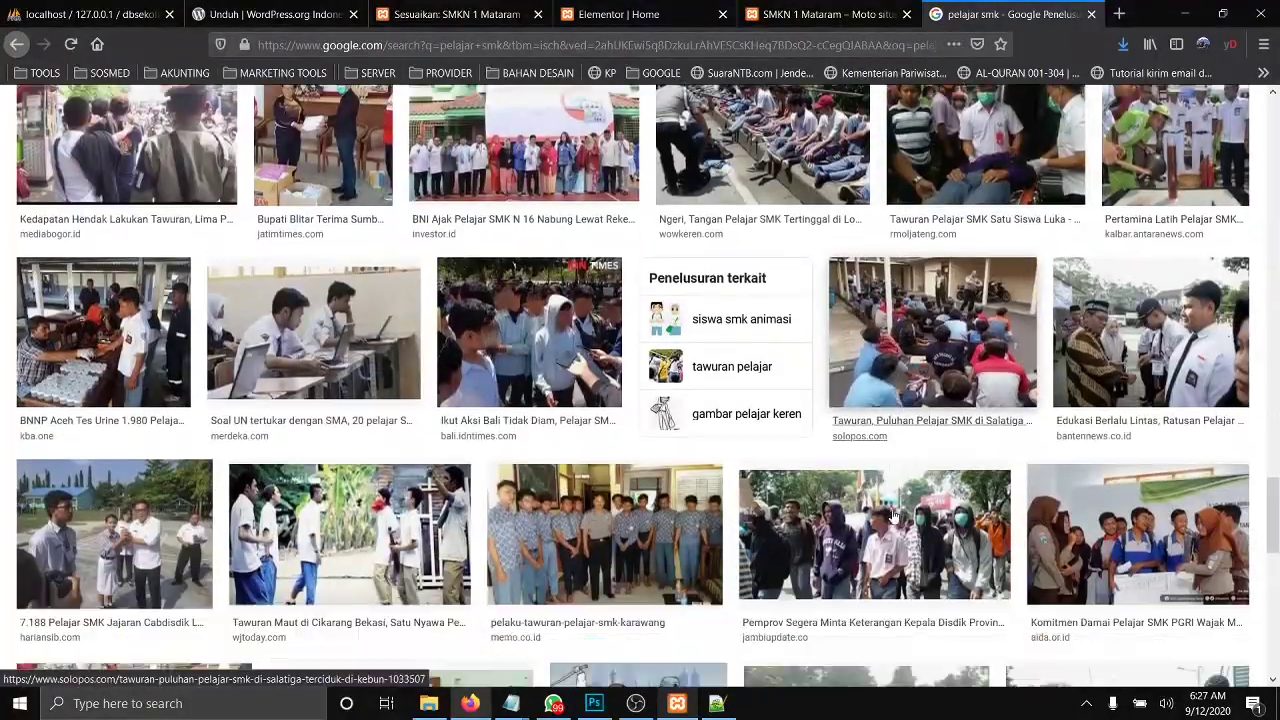
scroll(893, 516, down, 10)
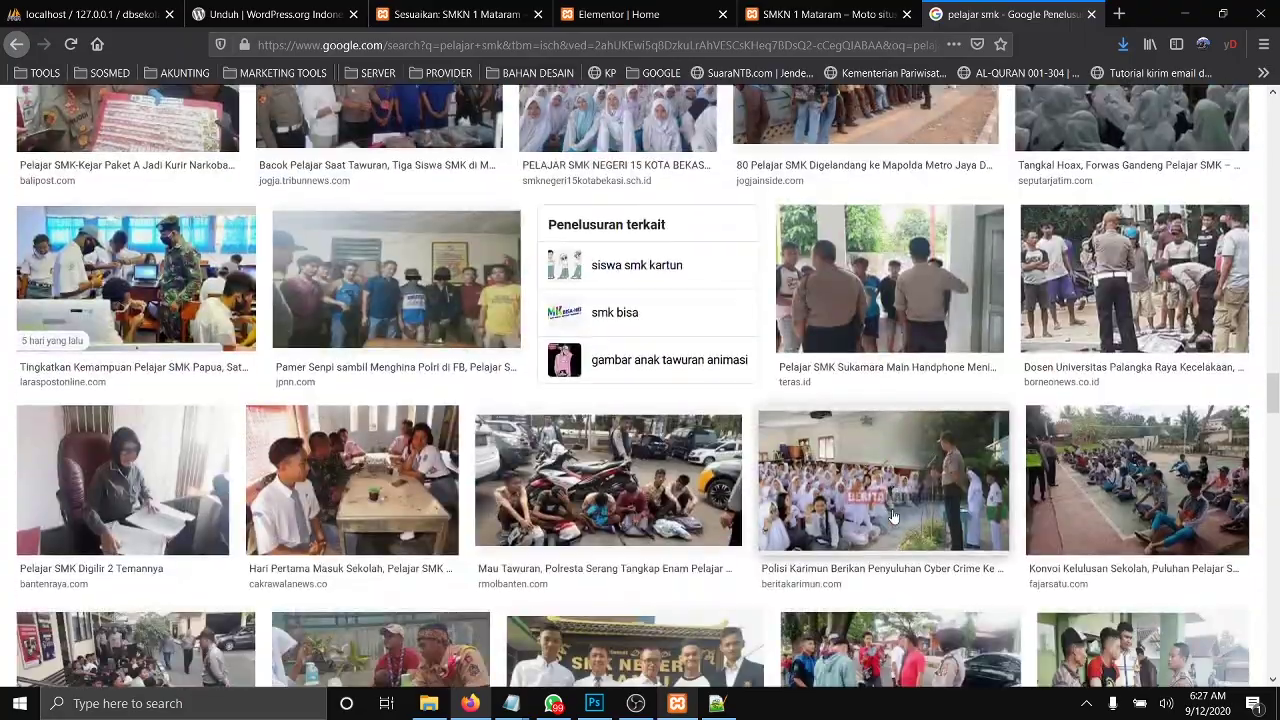
scroll(893, 516, up, 3)
scroll(880, 506, down, 10)
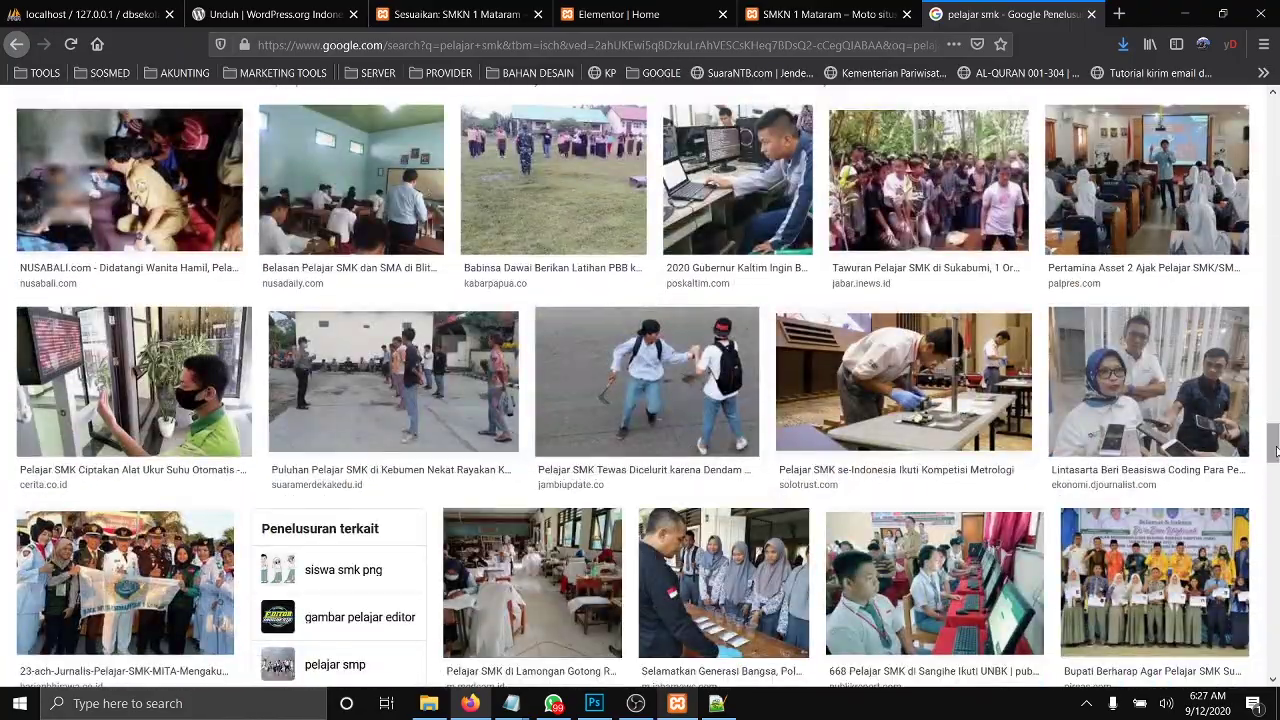
Step: Preview the publikreport.com photo of students seated at computers and browse more of the "pelajar smk" results
drag(1274, 452, 1274, 477)
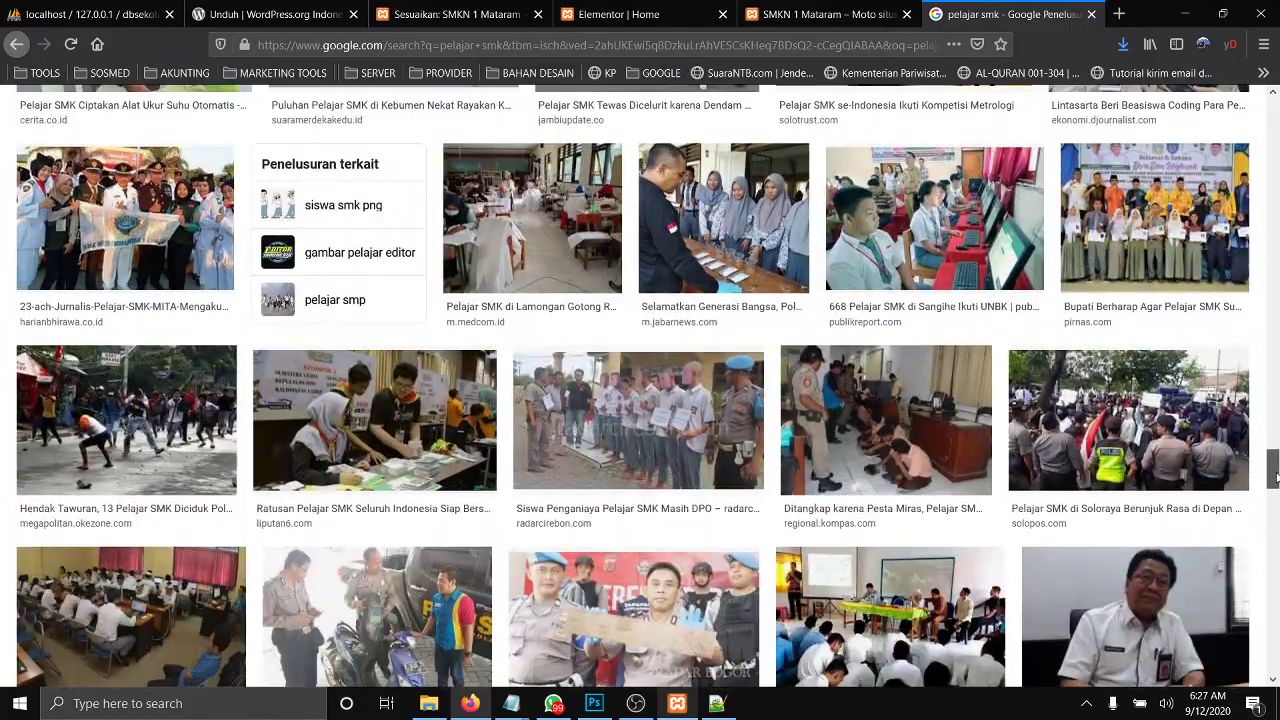
click(933, 245)
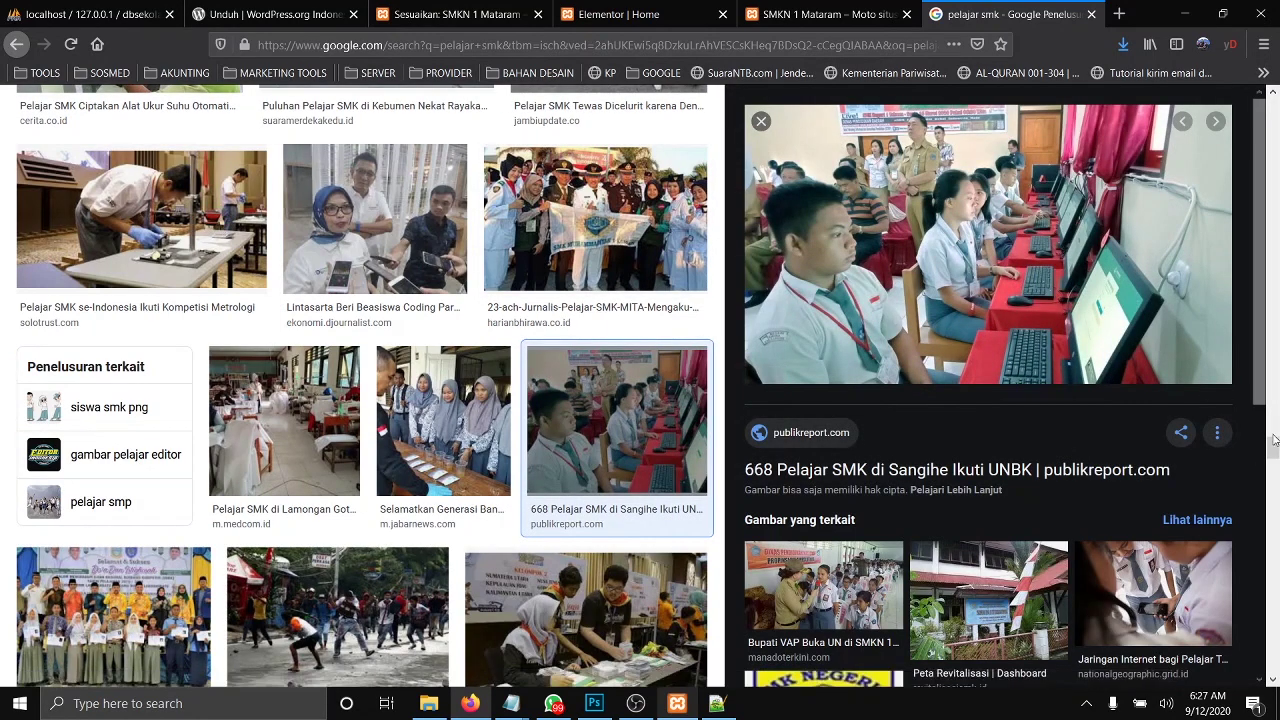
drag(1274, 440, 1274, 480)
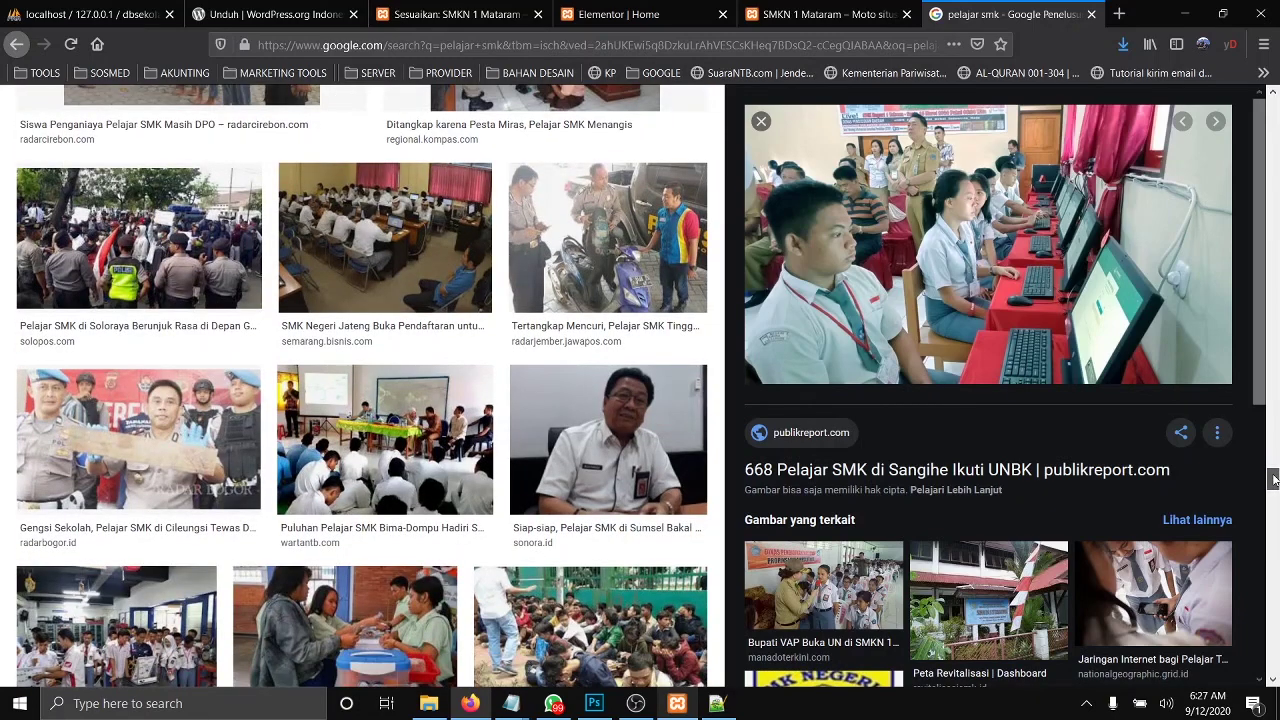
drag(1274, 480, 1274, 105)
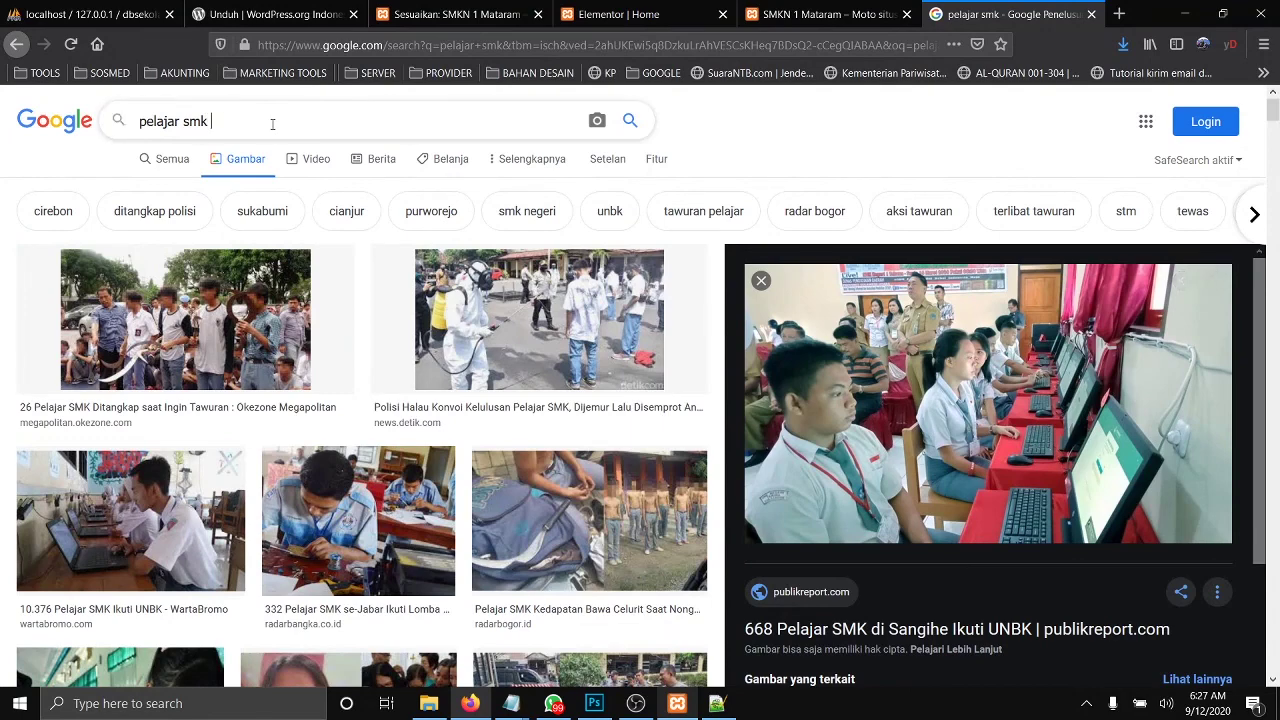